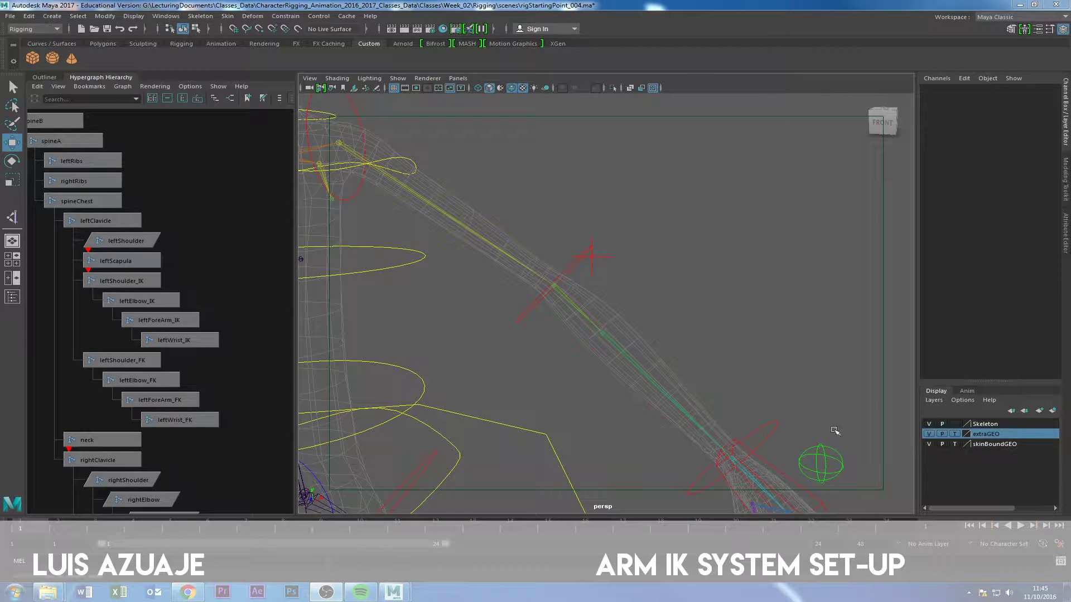
- Examine the character's left arm joints and control curves from shoulder to wrist
scroll(531, 286, down, 8)
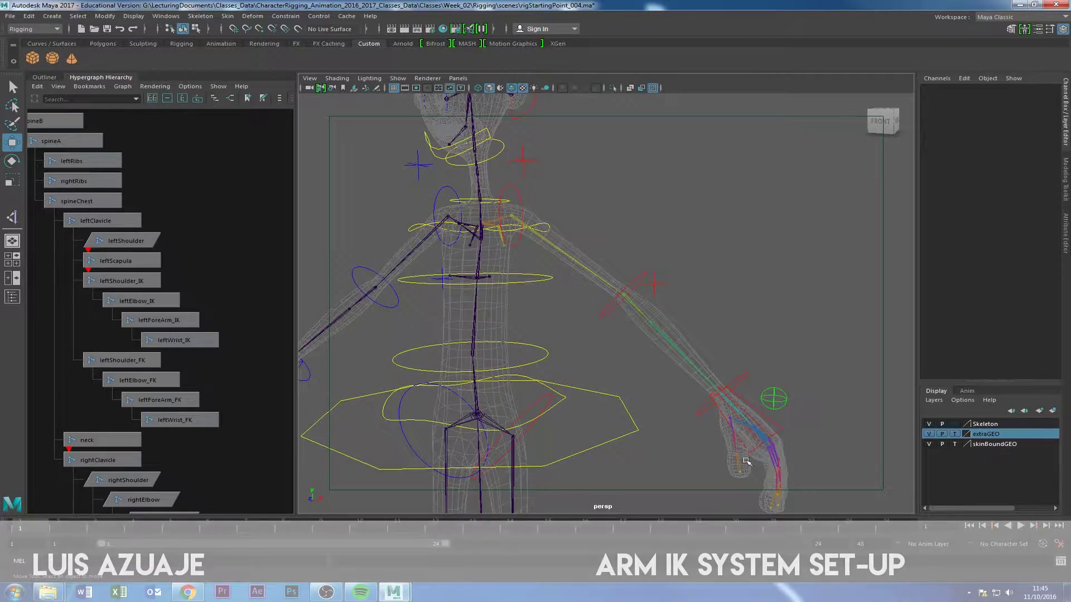
scroll(669, 335, down, 3)
scroll(625, 379, up, 5)
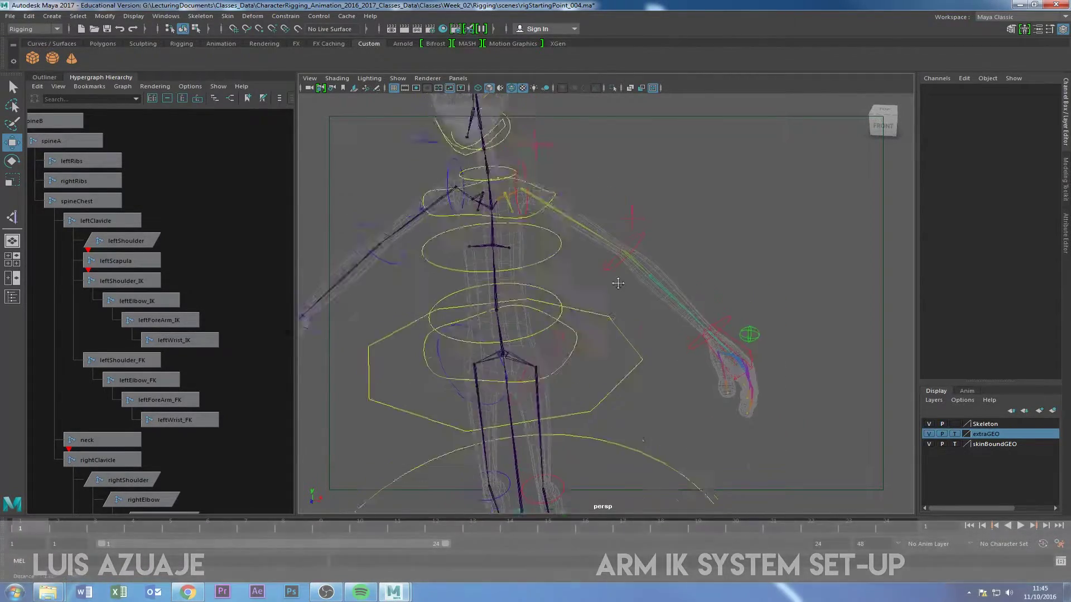
alt+middle_drag(677, 510, 641, 262)
alt+drag(514, 342, 668, 382)
alt+right_drag(667, 382, 731, 474)
alt+middle_drag(731, 474, 696, 375)
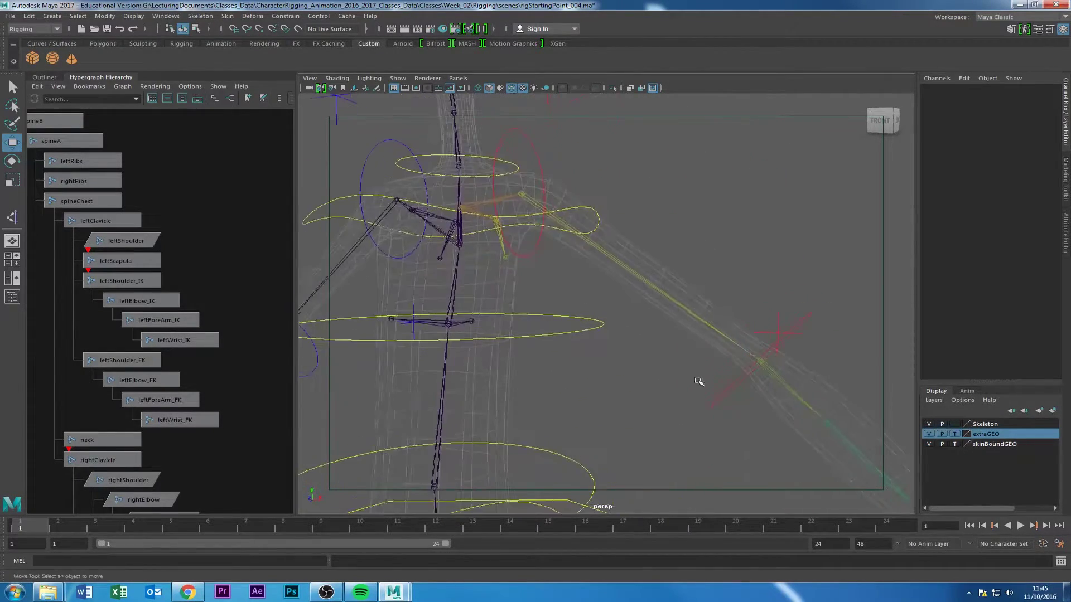
alt+right_drag(646, 390, 603, 384)
alt+middle_drag(603, 383, 623, 388)
alt+drag(624, 388, 631, 387)
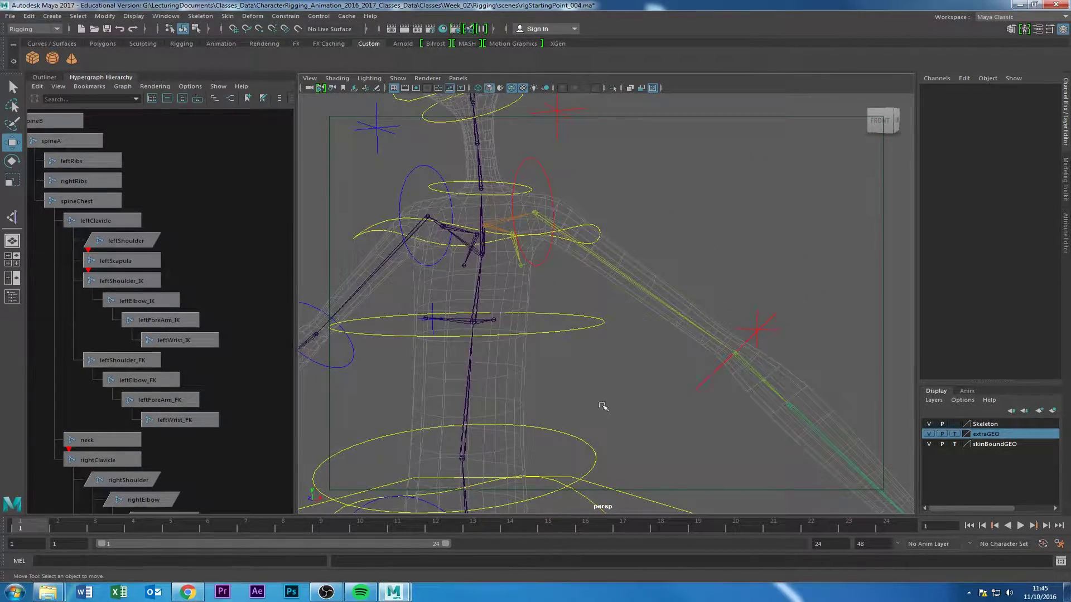
mouse_move(635, 344)
alt+mouse_down()
mouse_move(595, 307)
mouse_move(636, 357)
alt+mouse_up()
- Compare the leftShoulder, leftShoulder_FK and leftShoulder_IK chains by selecting each root joint in the hierarchy
click(568, 256)
click(615, 254)
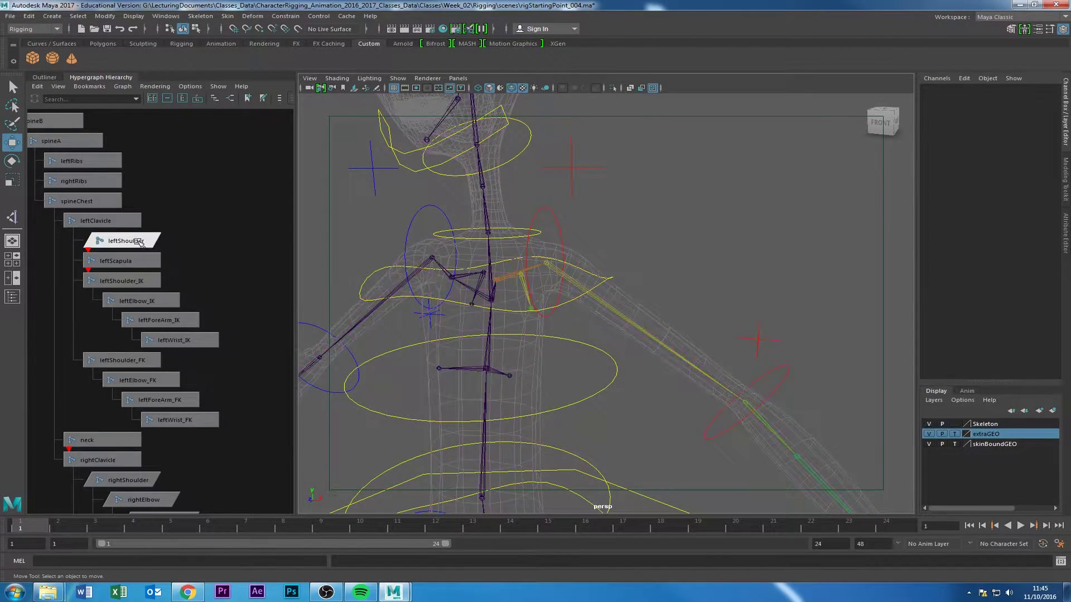
click(134, 241)
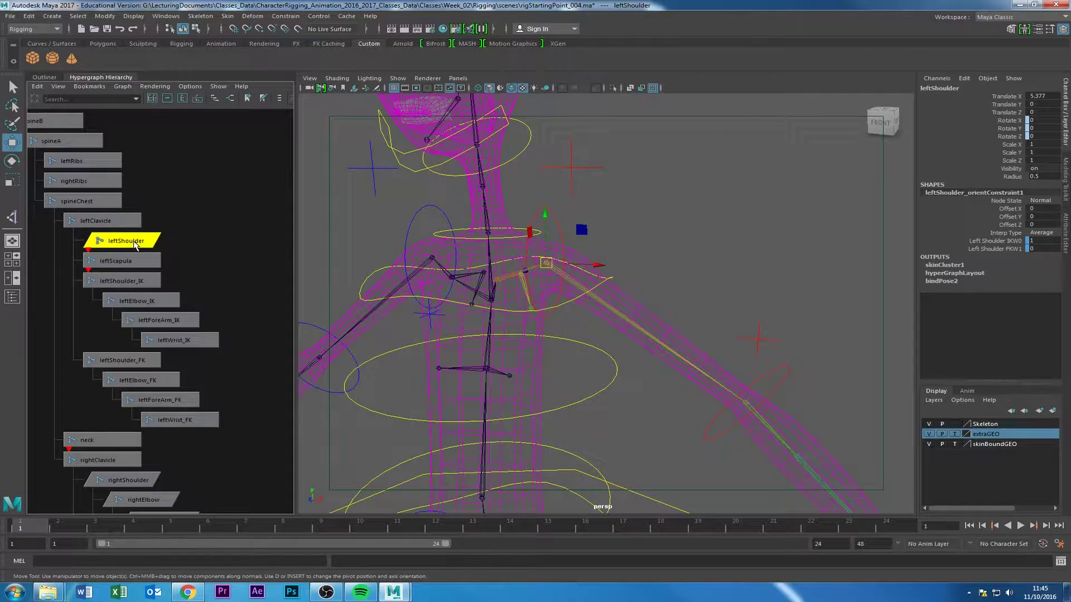
click(133, 360)
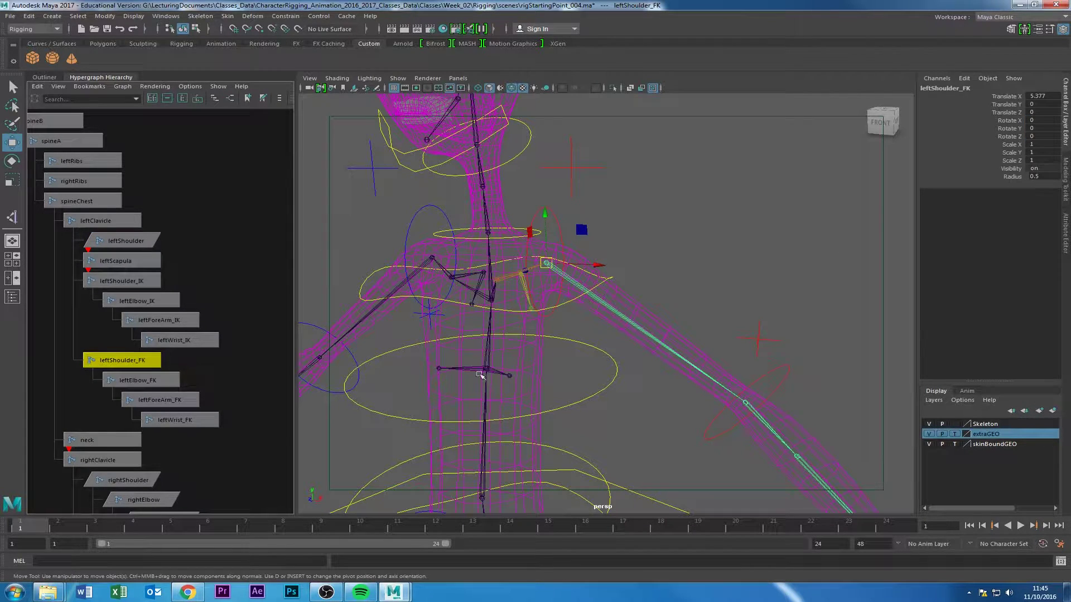
alt+middle_drag(704, 442, 636, 354)
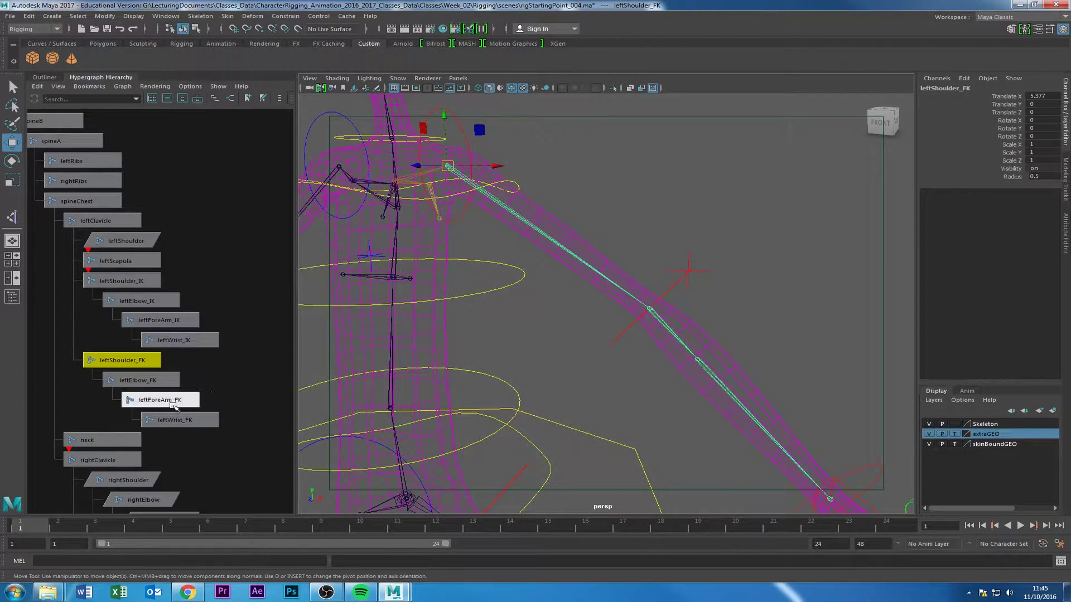
scroll(113, 441, down, 2)
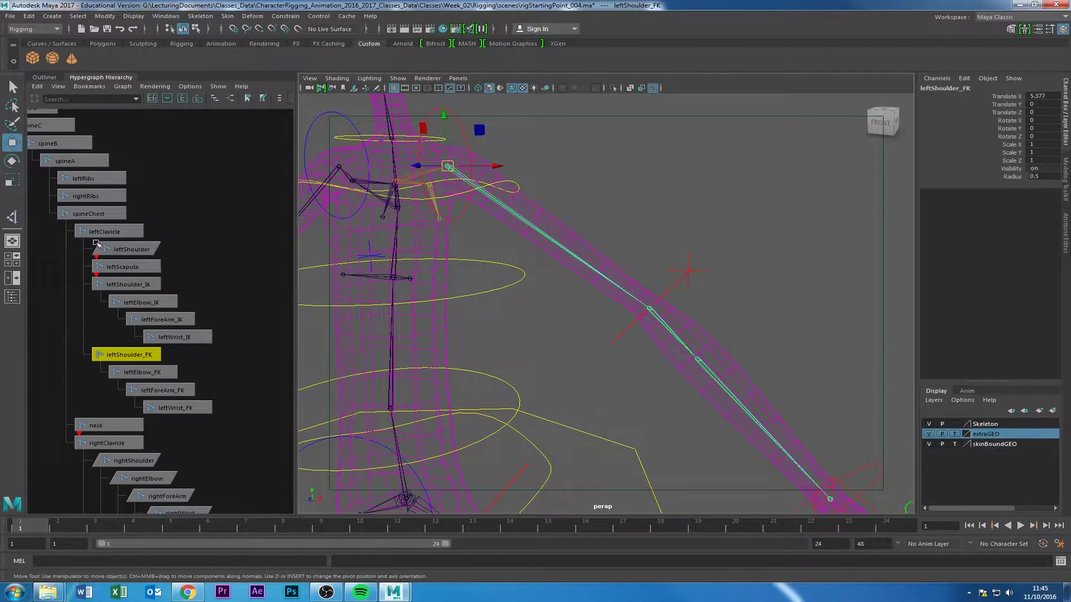
click(114, 282)
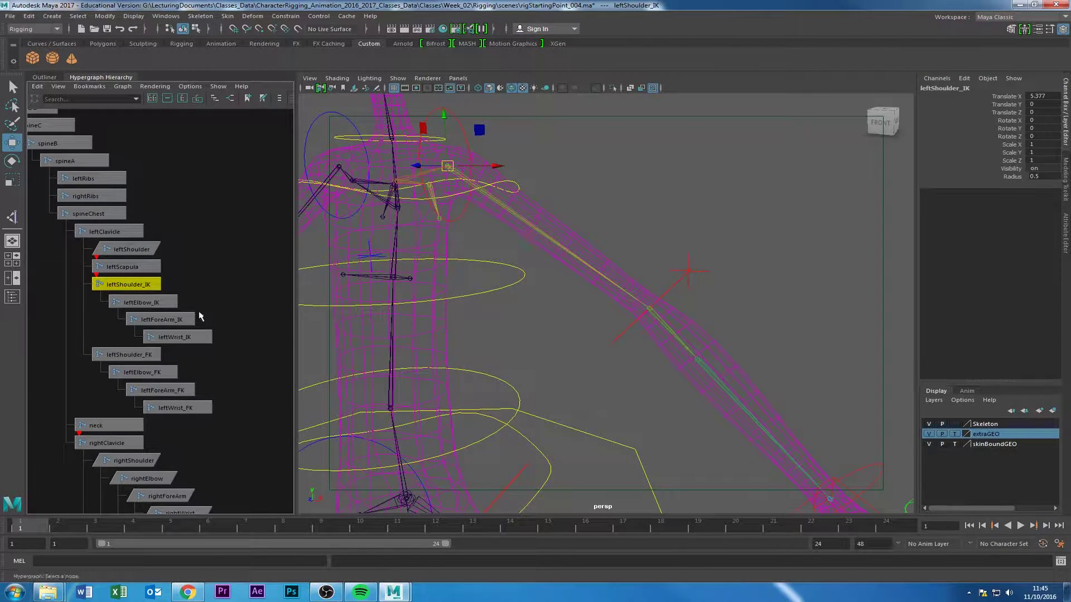
alt+drag(585, 346, 613, 357)
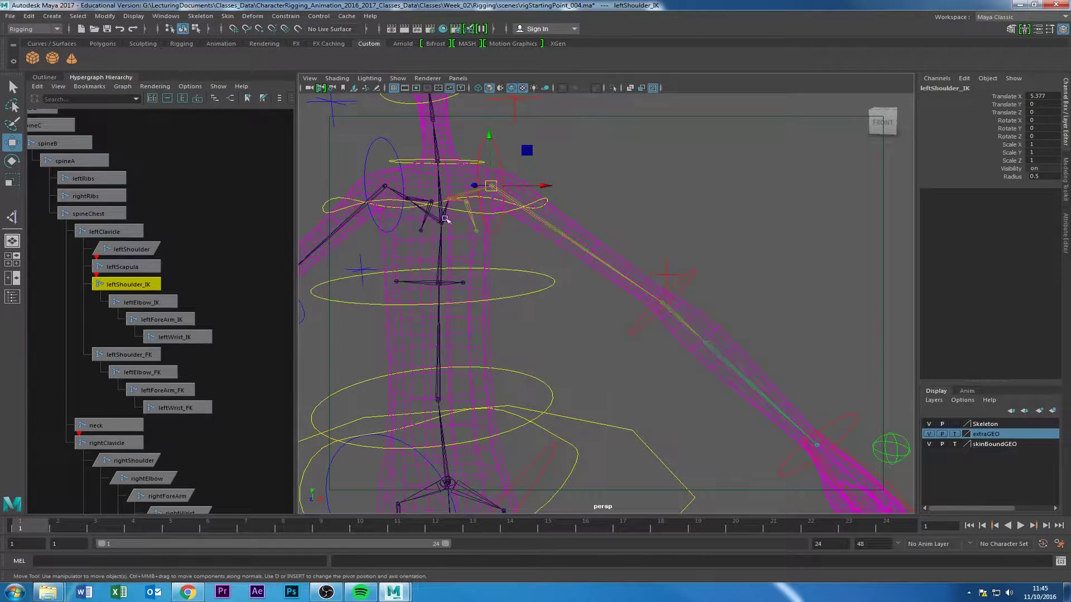
- Hide the leftShoulder and leftShoulder_FK joint chains so that only the IK arm chain stays displayed
click(130, 249)
key(h)
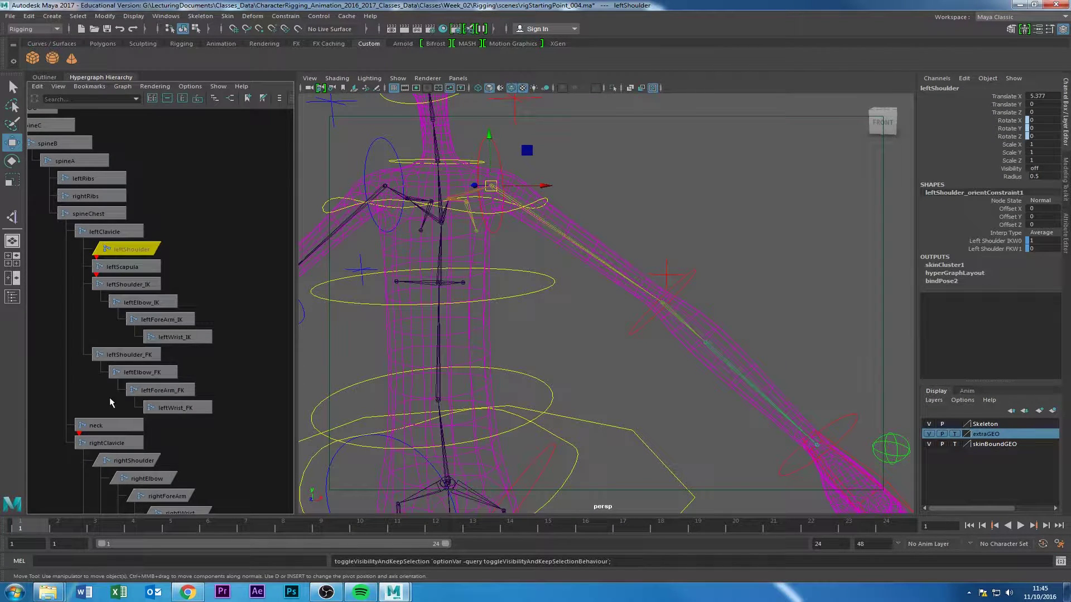
click(126, 355)
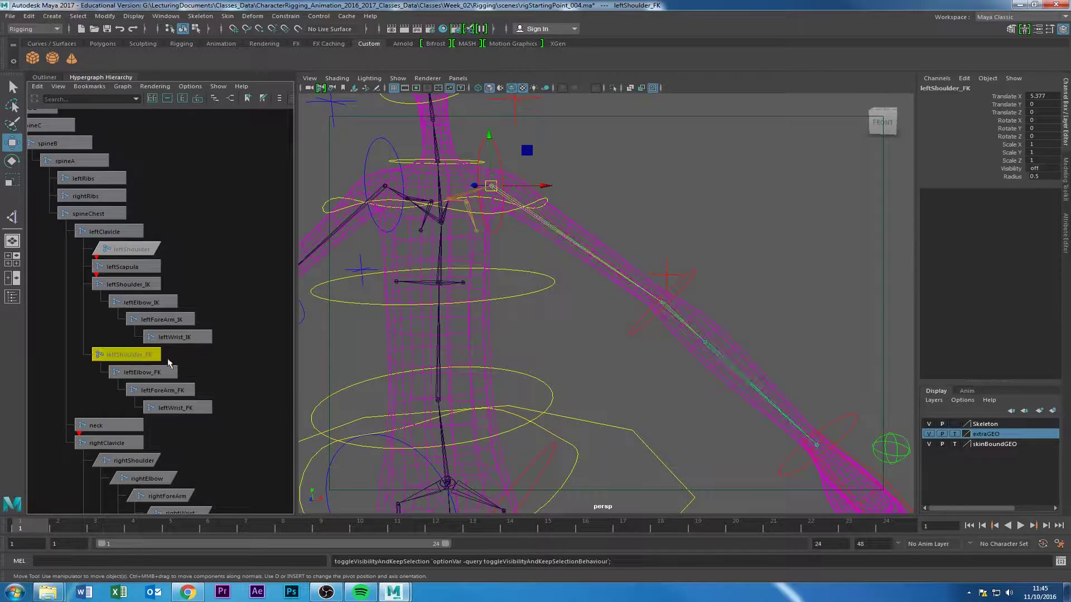
- Select the leftShoulder_IK chain and examine its joints along the left arm
alt+middle_drag(534, 301, 555, 373)
alt+right_drag(555, 373, 621, 372)
click(606, 366)
click(610, 352)
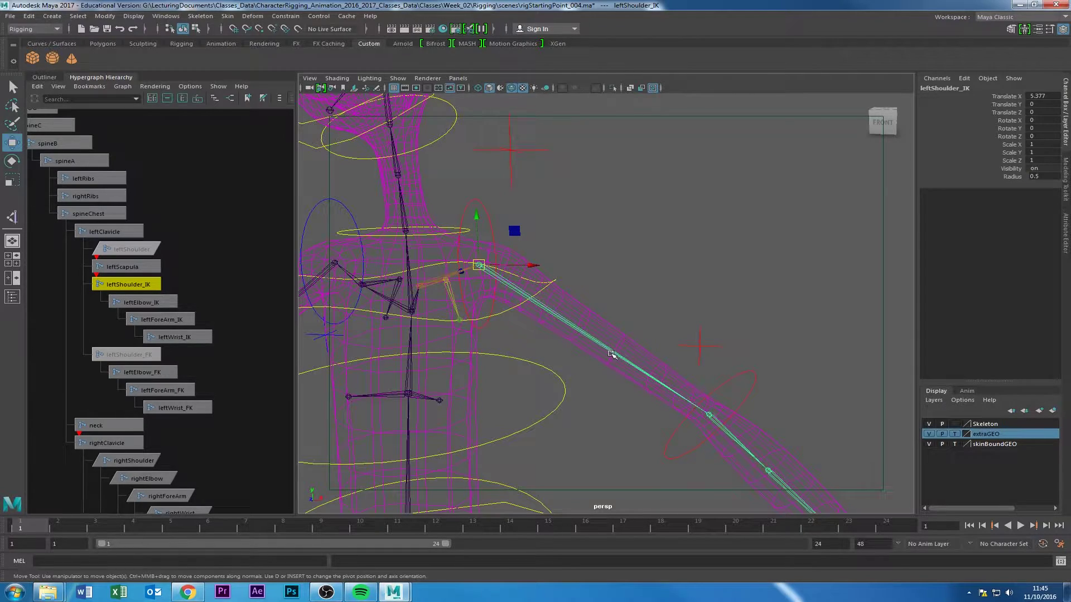
click(603, 394)
click(627, 355)
alt+middle_drag(643, 455, 627, 368)
alt+right_drag(627, 368, 602, 386)
alt+drag(603, 386, 572, 394)
alt+right_drag(572, 394, 638, 411)
alt+drag(638, 412, 648, 400)
alt+right_drag(647, 400, 559, 404)
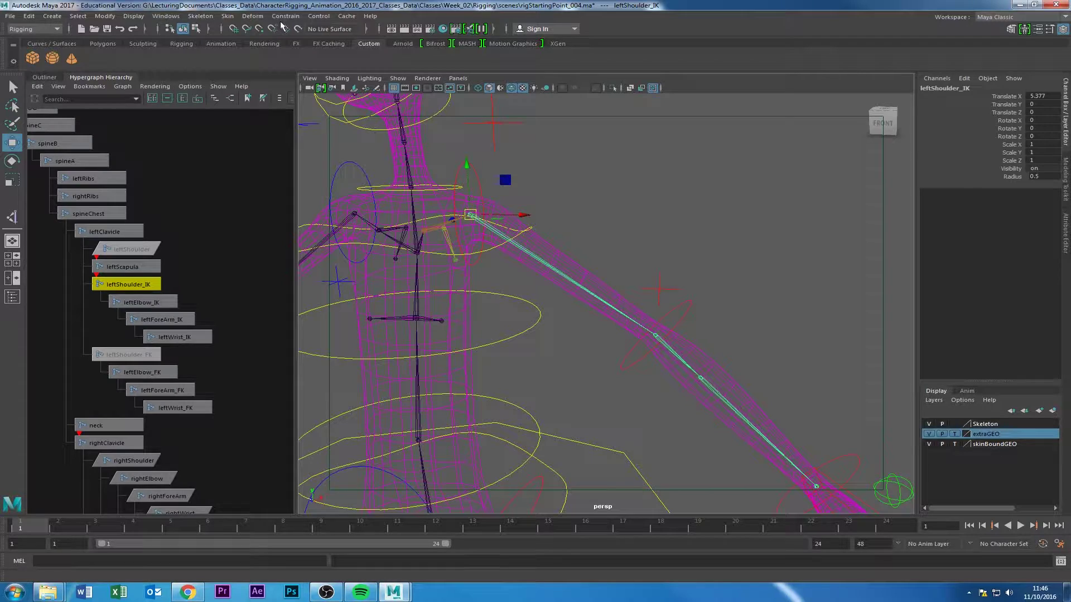
- Inspect the left forearm and wrist together with the left_Arm_IK_Ctrl control, and clear the selection
middle_drag(716, 295, 665, 267)
key(ctrl+z)
alt+middle_drag(755, 275, 669, 220)
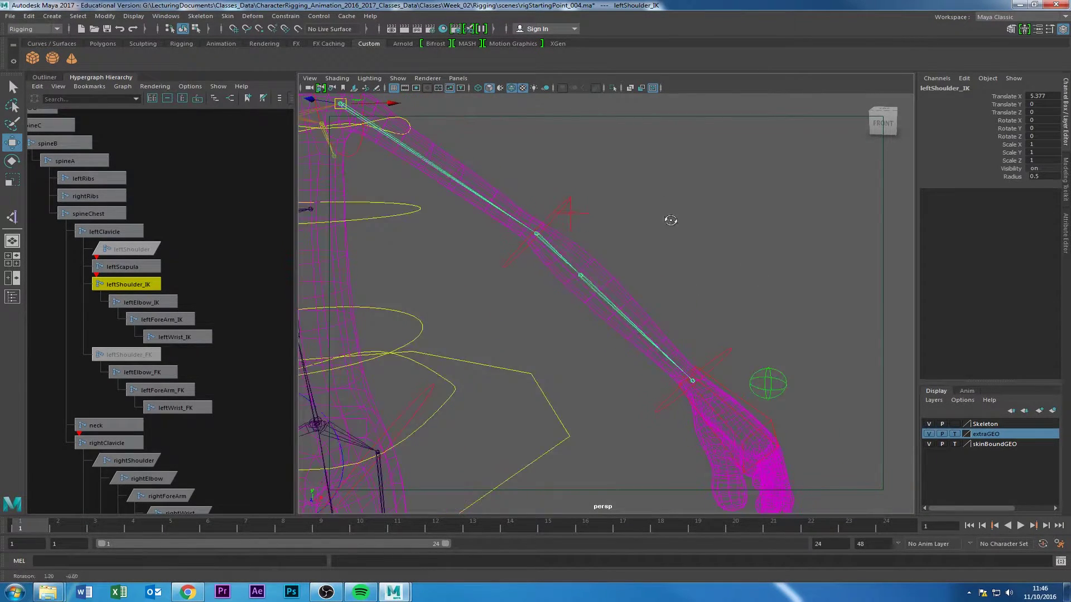
alt+drag(670, 220, 658, 217)
click(702, 380)
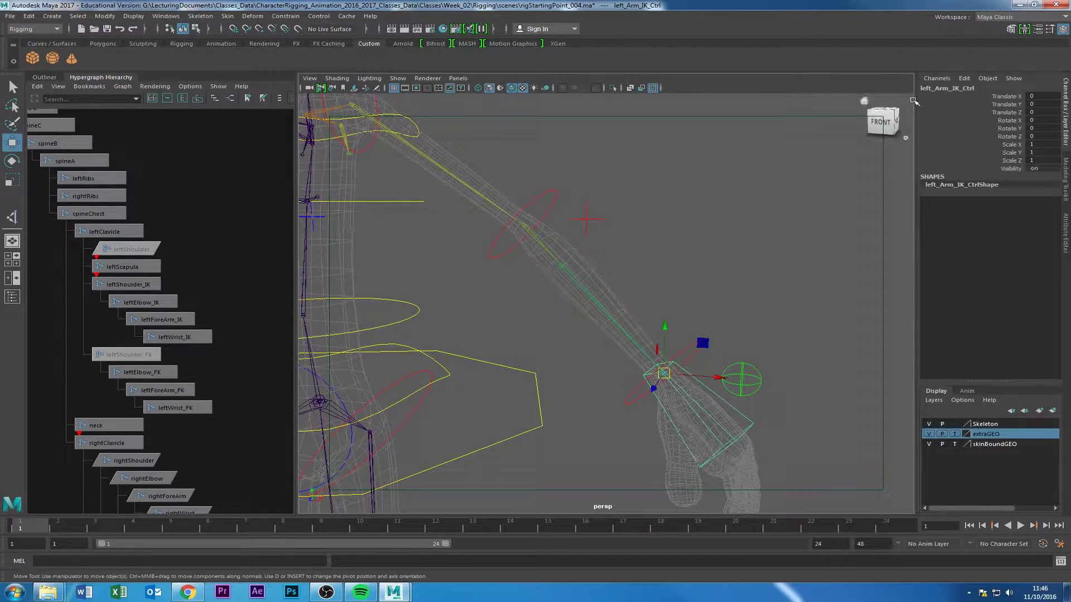
alt+middle_drag(661, 217, 695, 241)
alt+drag(694, 240, 587, 329)
click(591, 285)
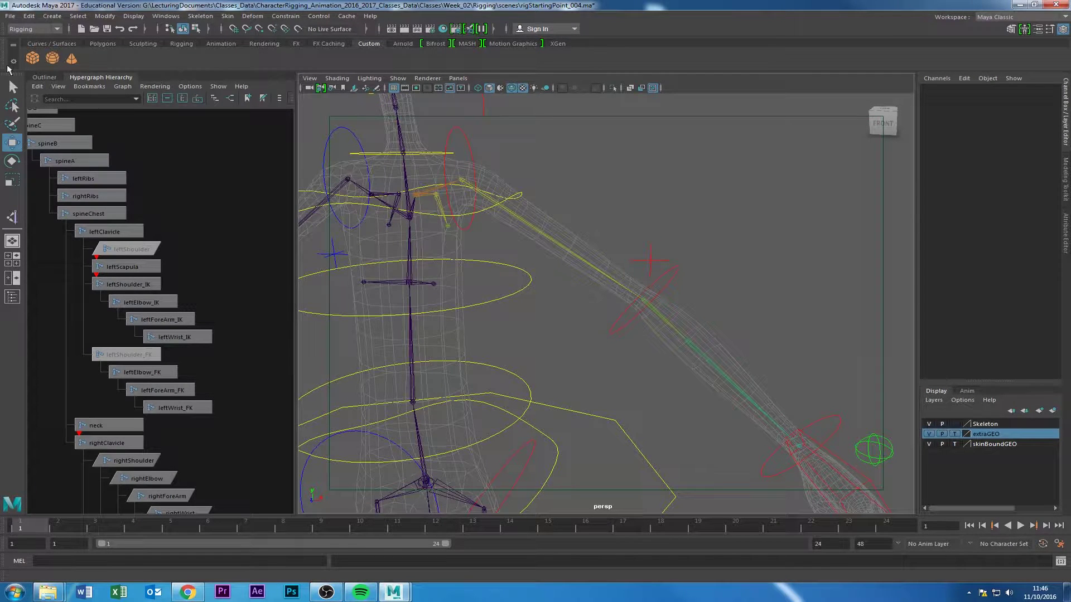
- Reset the IK Handle Tool settings and use the Rotate-Plane Solver as the current solver
click(193, 17)
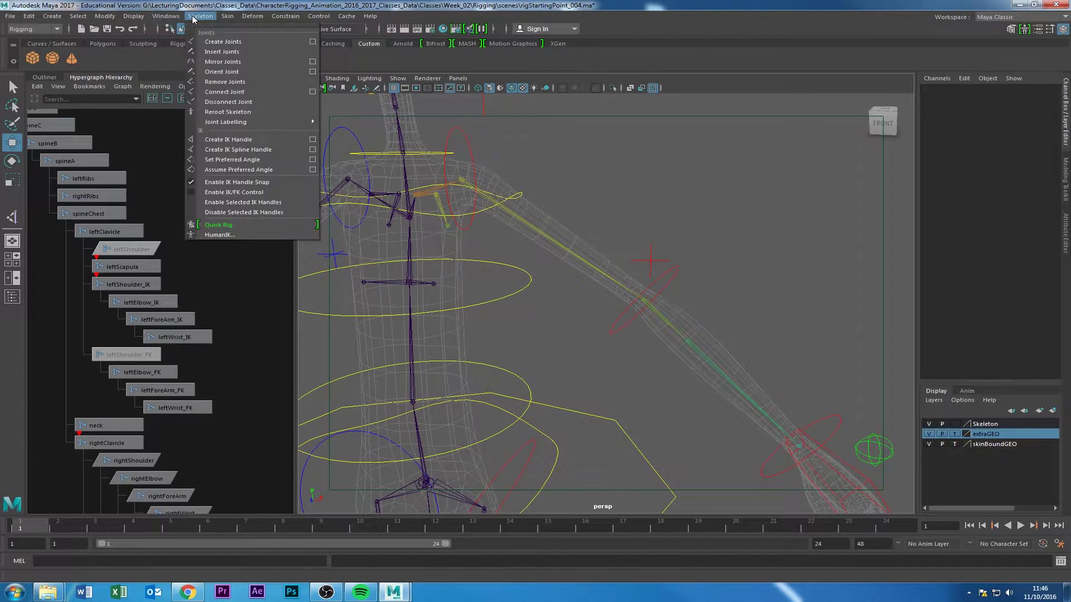
click(312, 139)
click(699, 144)
click(767, 119)
click(704, 146)
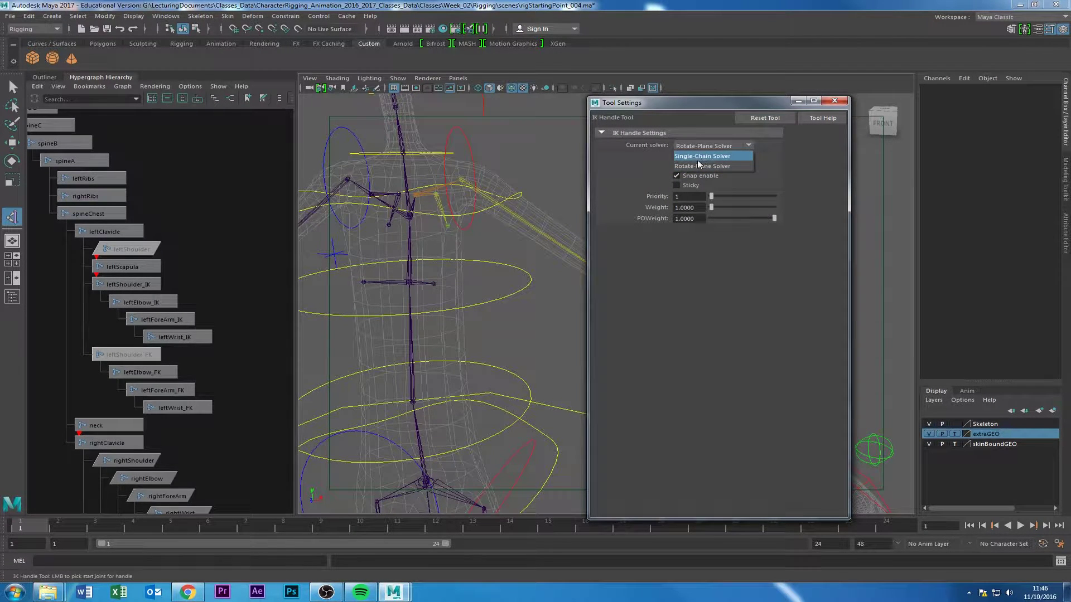
click(690, 166)
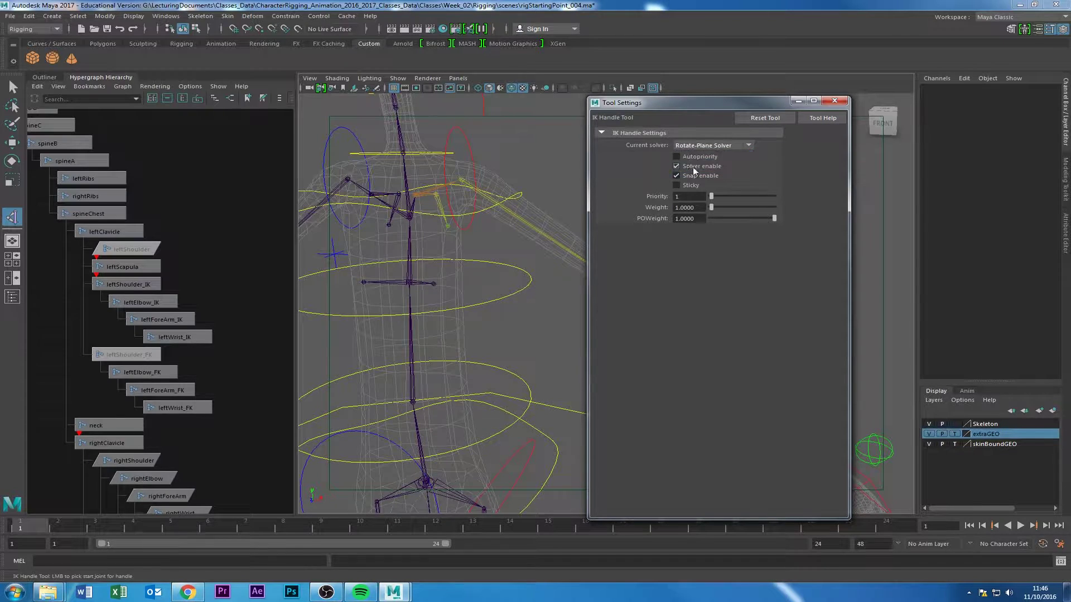
click(833, 101)
- Create an IK handle from the leftShoulder_IK joint to the leftForeArm_IK joint
click(463, 183)
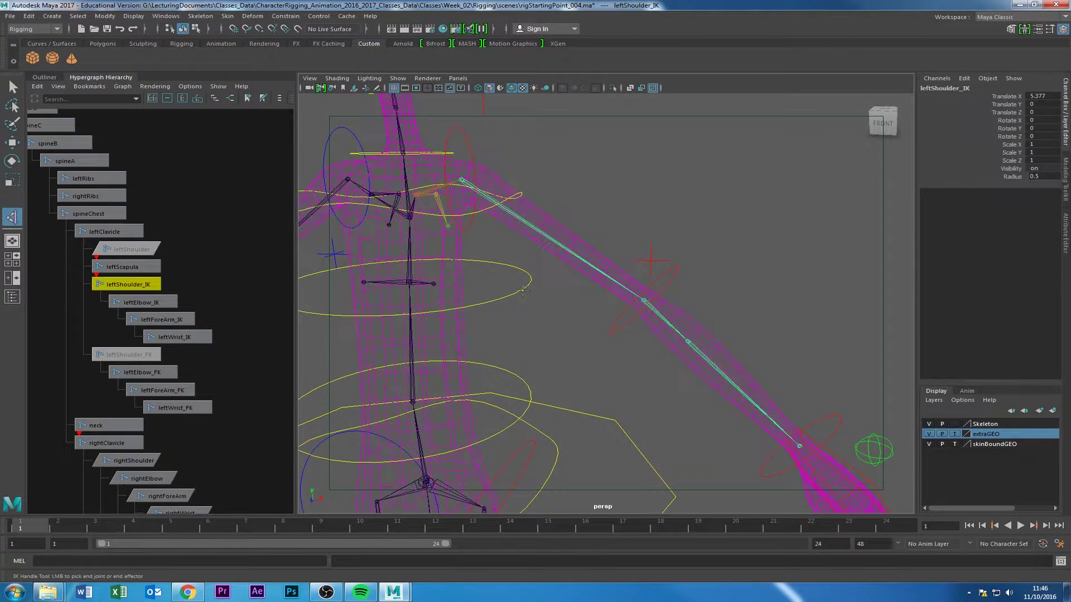
click(688, 342)
key(w)
- Test the arm's bend by moving the new IK handle, and undo the test move
alt+drag(645, 350, 641, 304)
mouse_move(581, 342)
alt+mouse_down()
mouse_move(554, 361)
mouse_move(584, 355)
alt+mouse_up()
drag(644, 329, 636, 295)
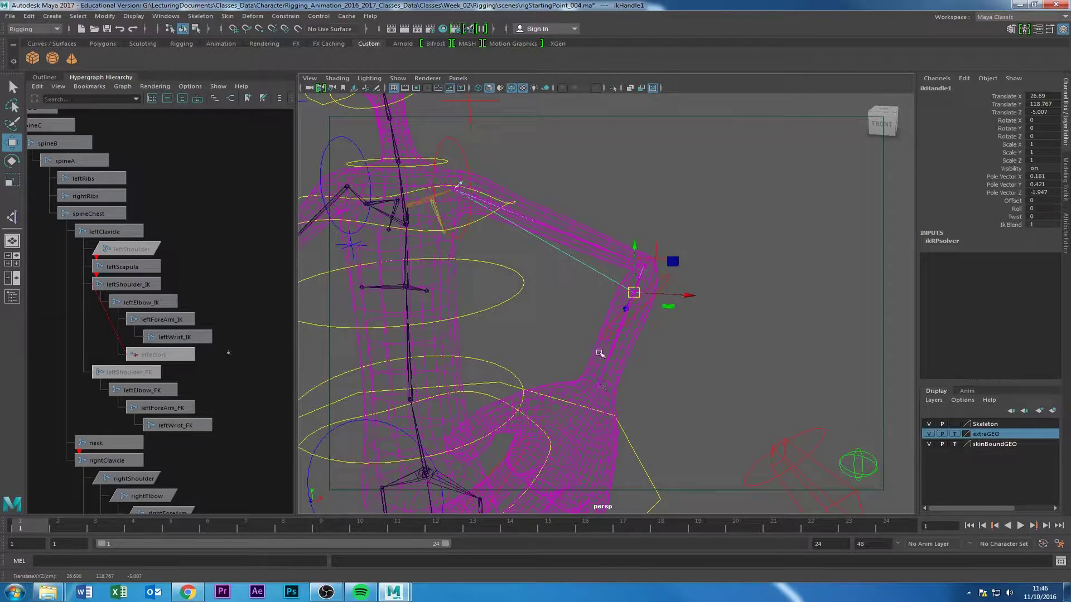
key(ctrl+z)
key(ctrl+z)
- Inspect the IK handle and its effector, along with the leftShoulder_IK and leftWrist_IK joints
click(600, 380)
alt+drag(600, 380, 719, 355)
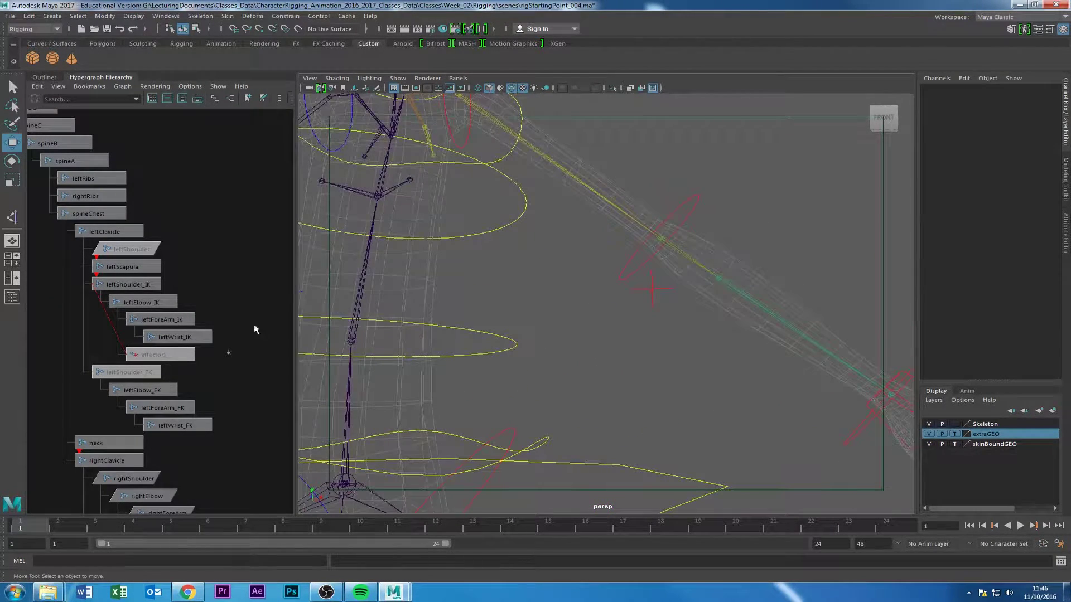
click(719, 273)
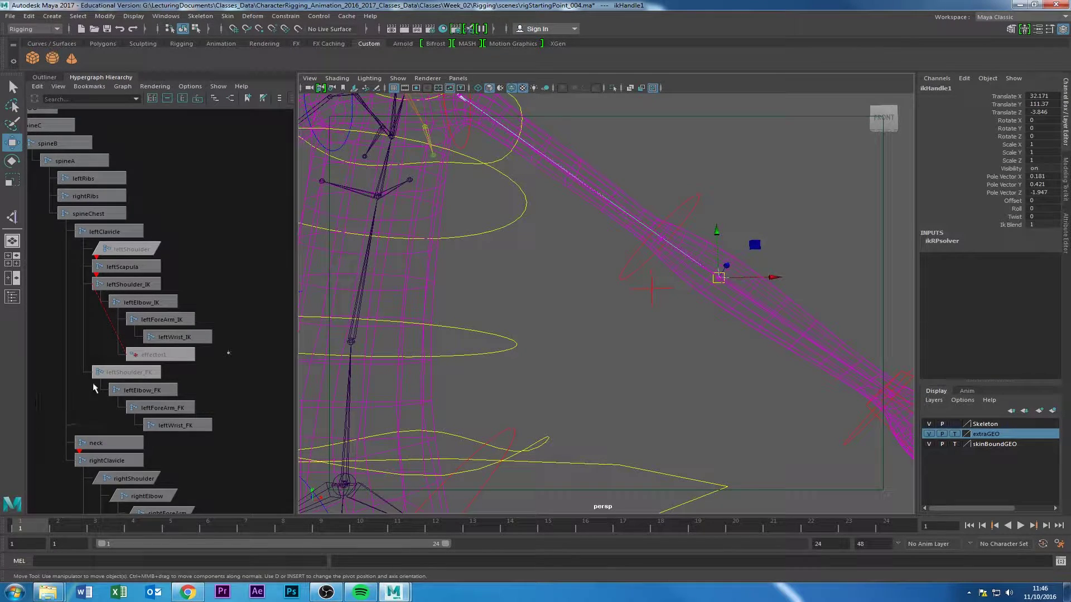
click(140, 355)
click(121, 283)
click(162, 338)
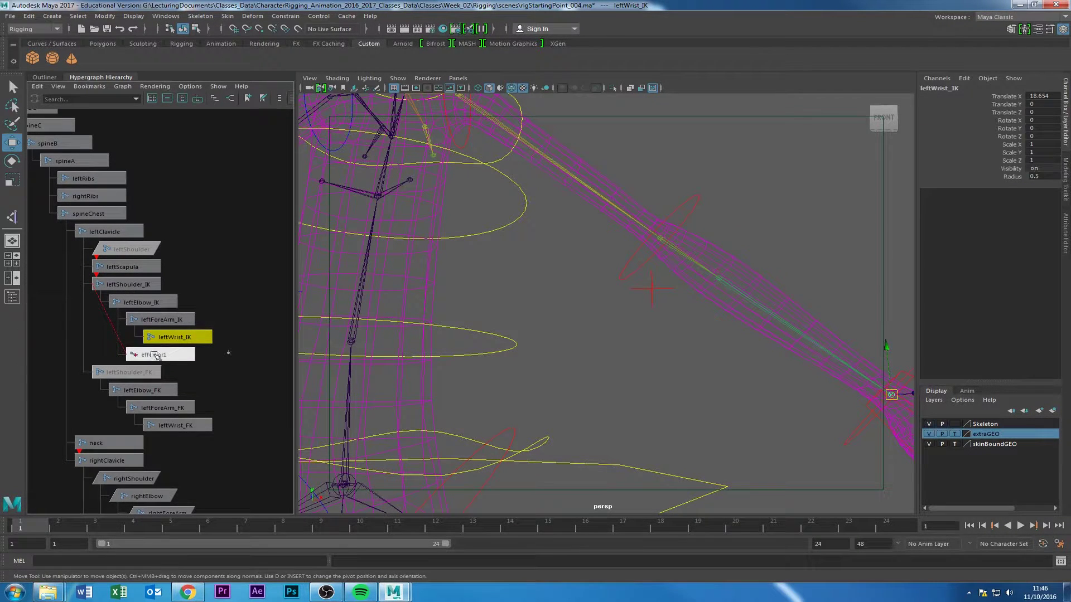
click(154, 356)
alt+drag(569, 317, 620, 360)
alt+right_drag(720, 403, 599, 339)
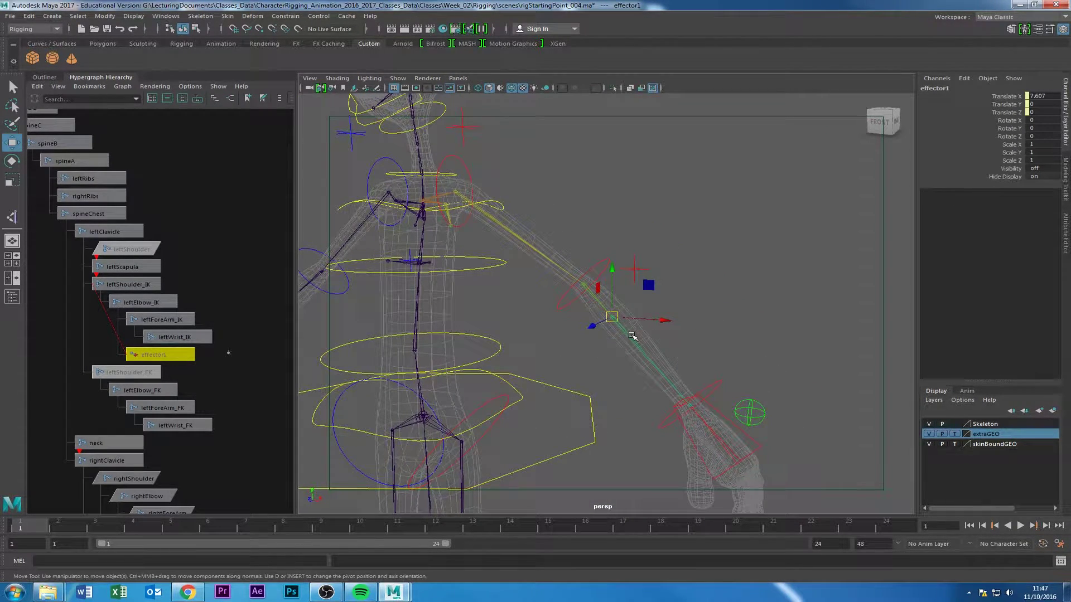
- Examine the left_Elbow_FK_Ctrl control and the IK handle's position at the forearm joint
click(607, 260)
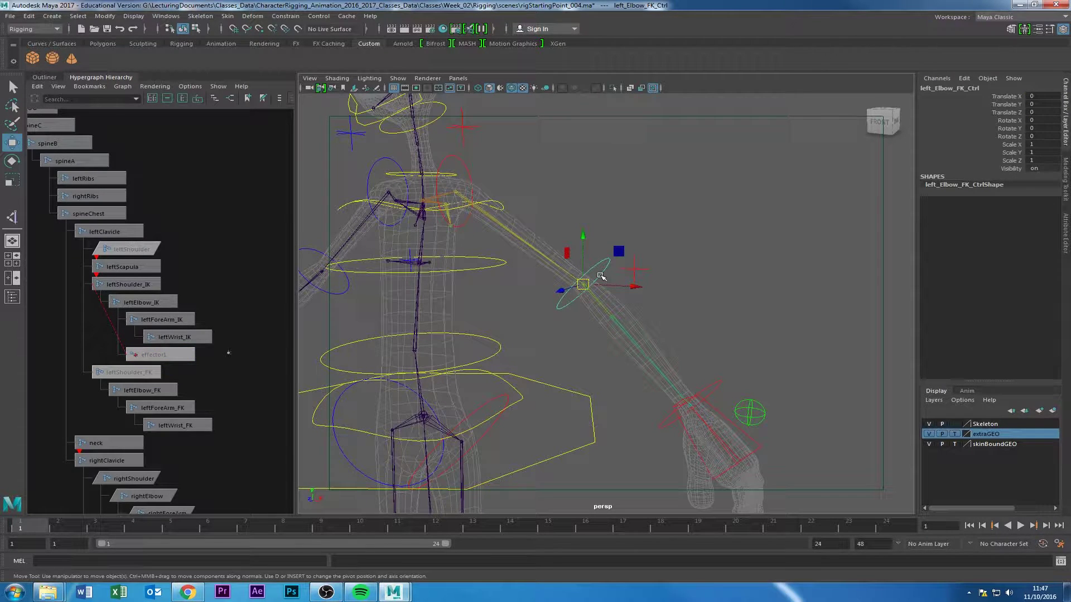
alt+right_drag(555, 342, 673, 356)
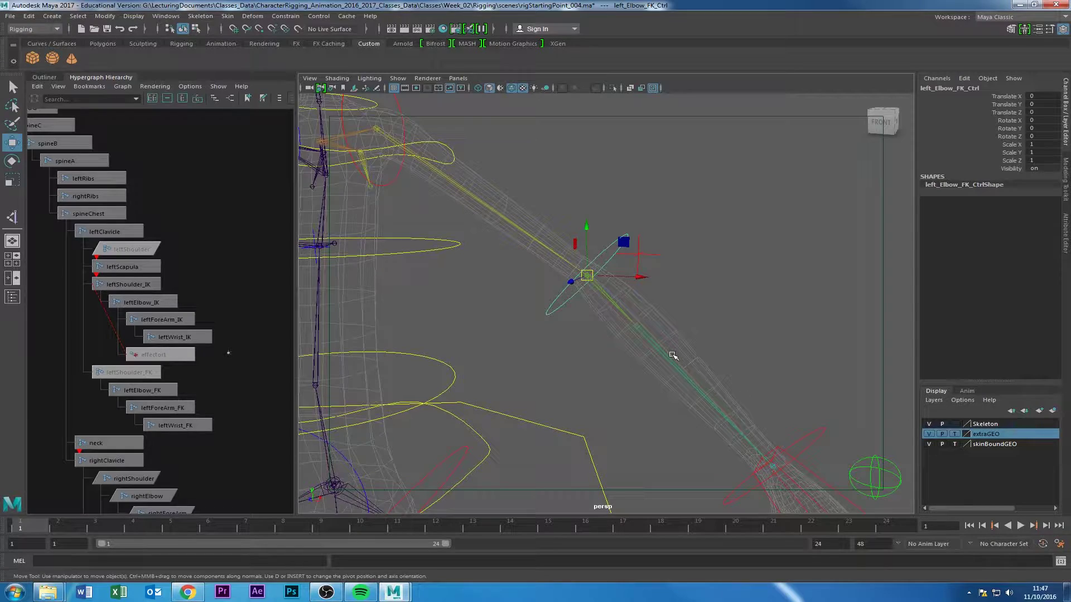
alt+right_drag(618, 325, 681, 335)
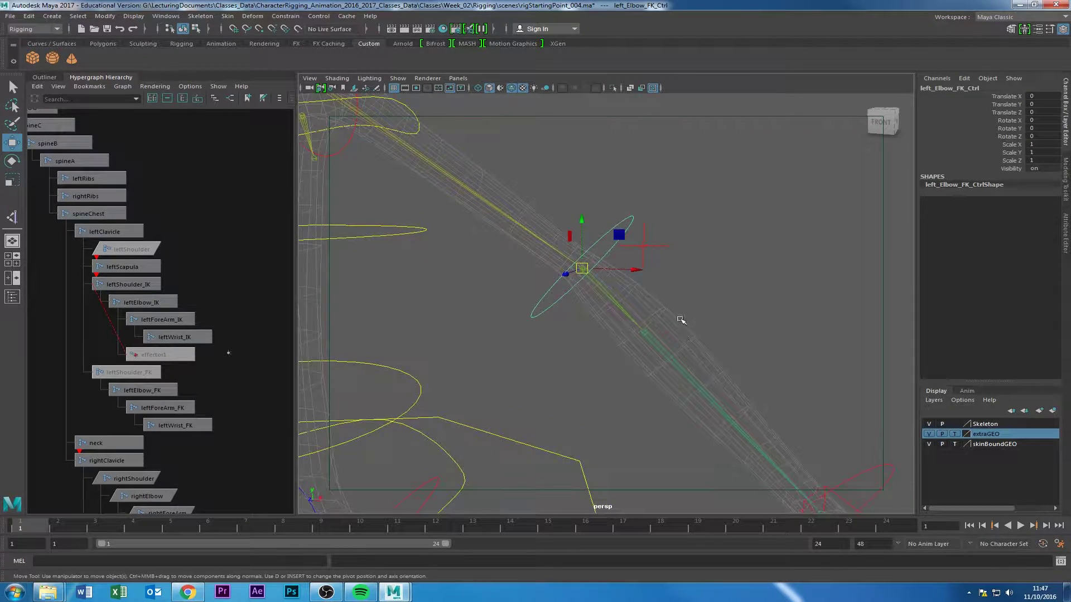
click(644, 325)
alt+drag(629, 358, 592, 363)
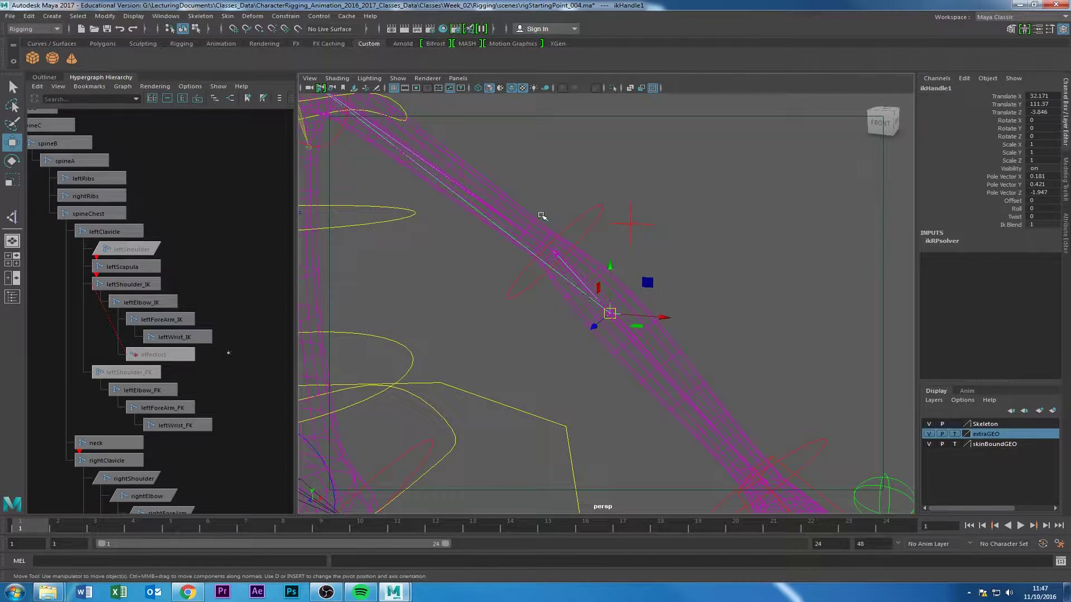
alt+drag(614, 291, 583, 274)
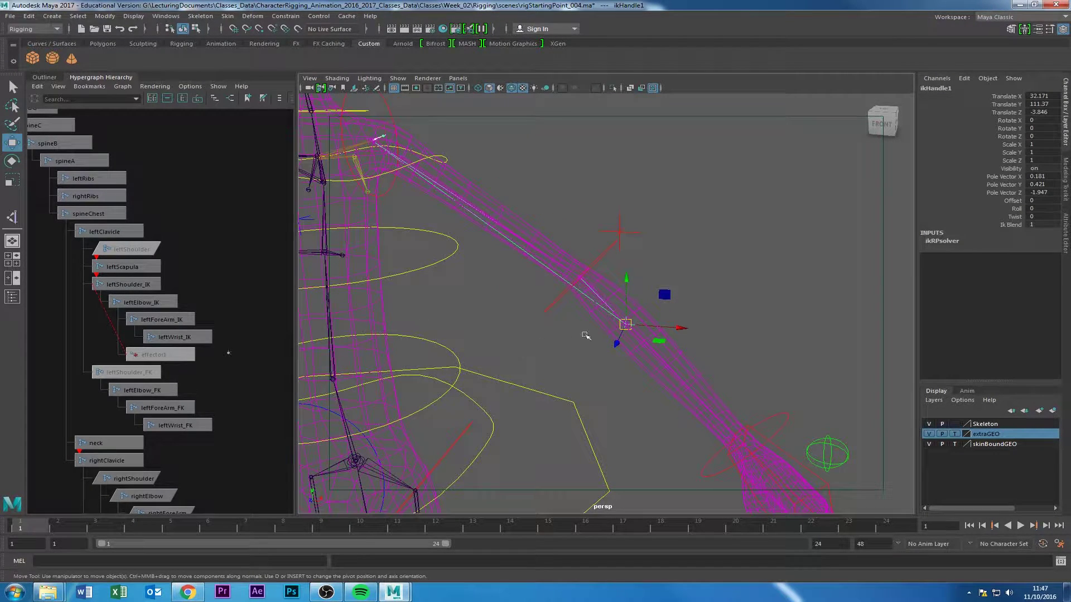
- Select the IK handle's effector at the left forearm joint and turn off evaluation of all nodes with Ignore All
click(145, 355)
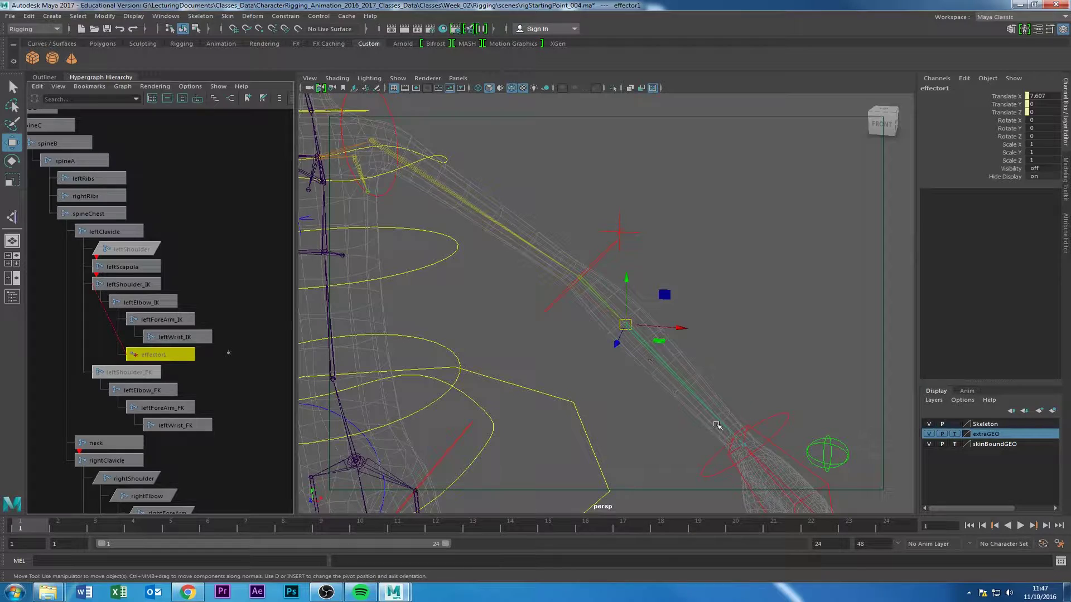
alt+drag(702, 422, 646, 405)
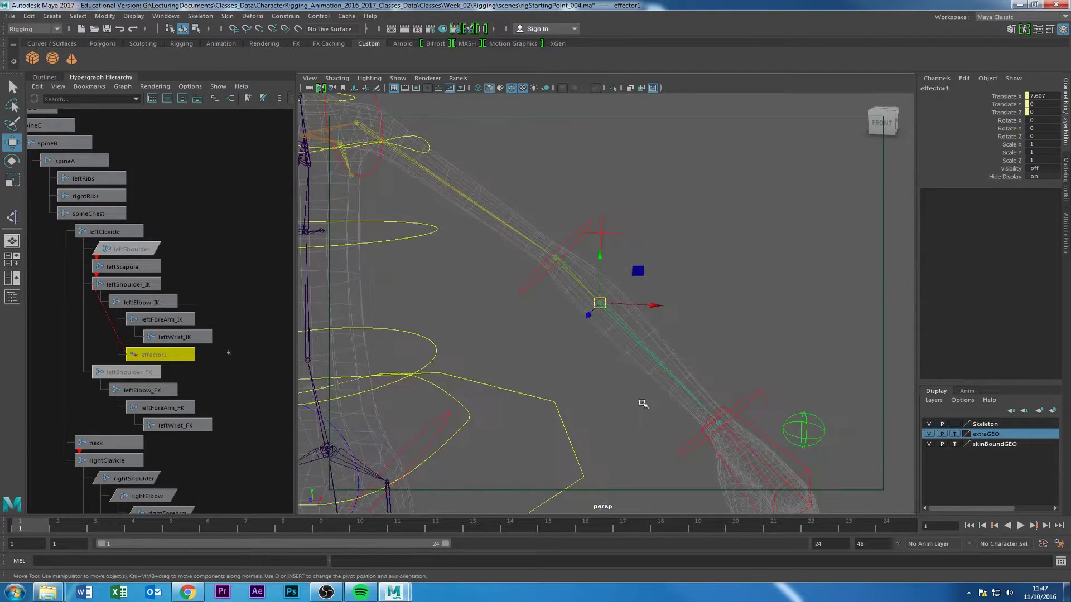
alt+drag(614, 367, 542, 386)
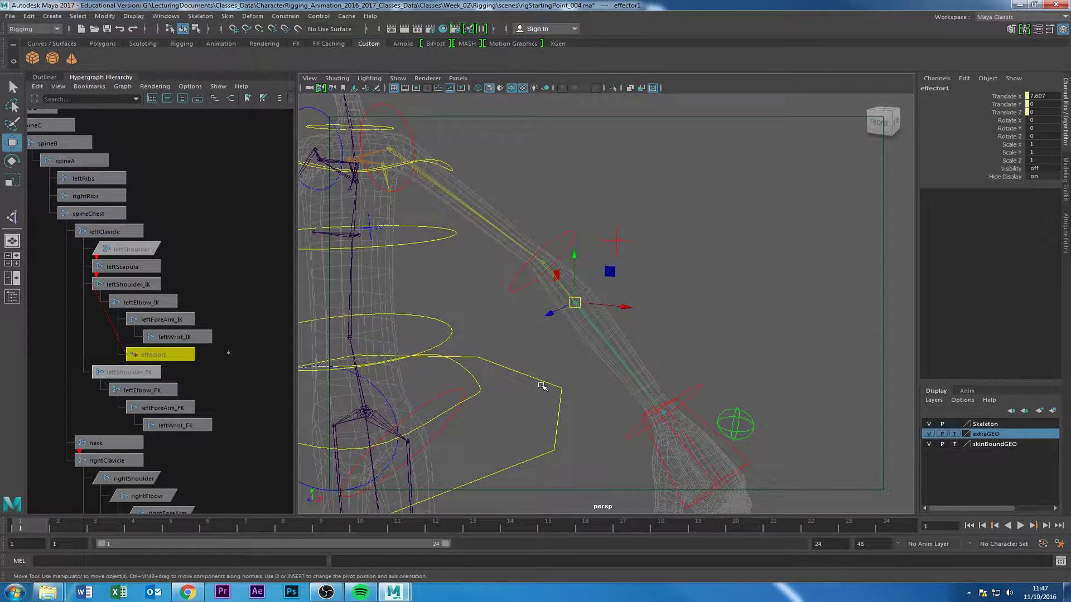
alt+drag(516, 347, 561, 291)
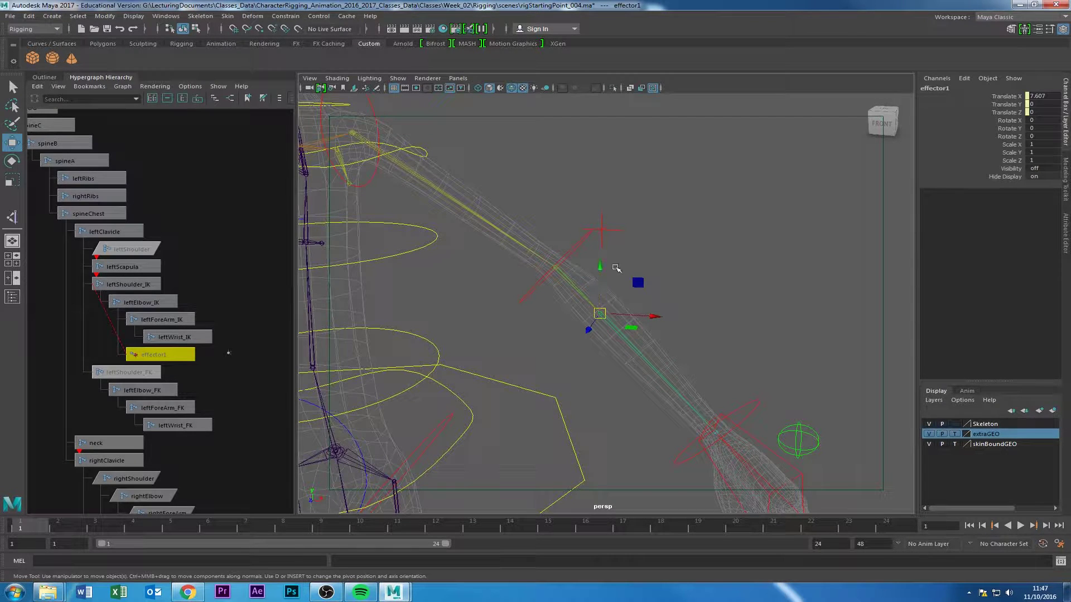
alt+drag(580, 332, 577, 364)
alt+drag(602, 440, 545, 369)
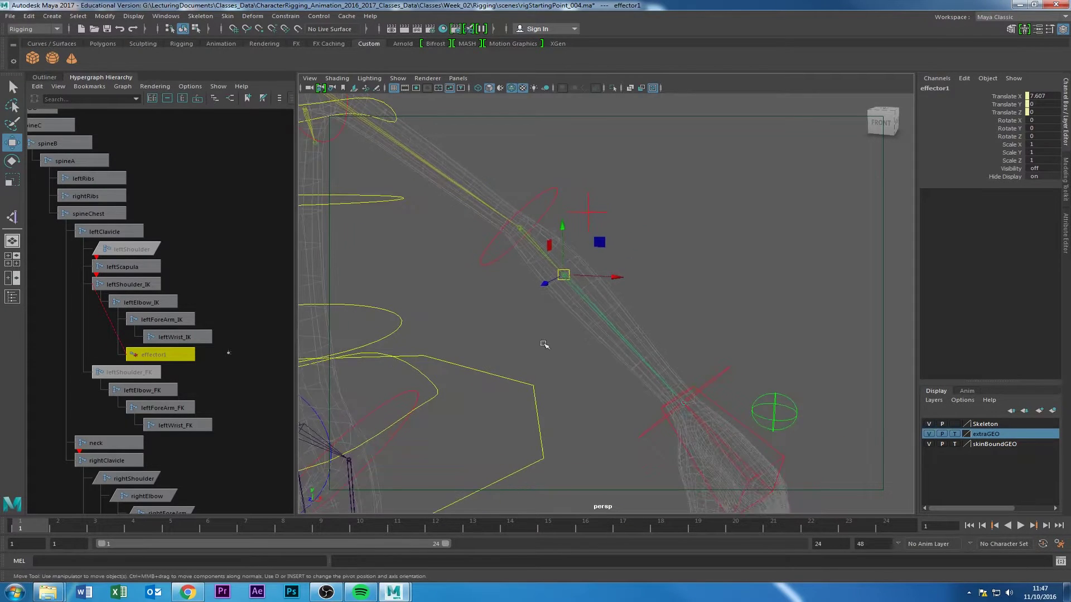
click(104, 16)
mouse_move(141, 156)
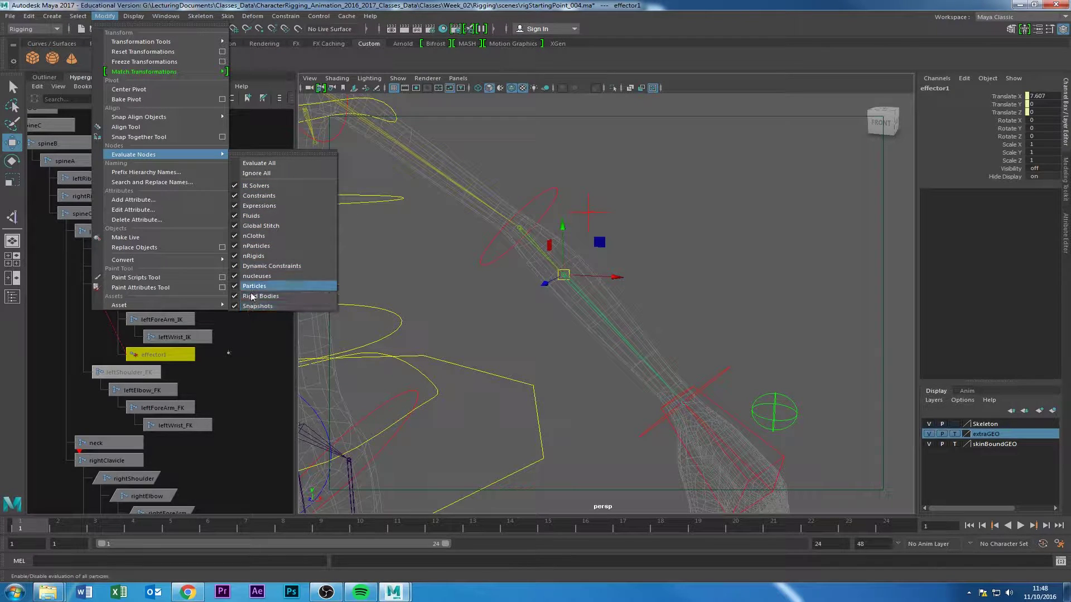
click(260, 173)
click(104, 16)
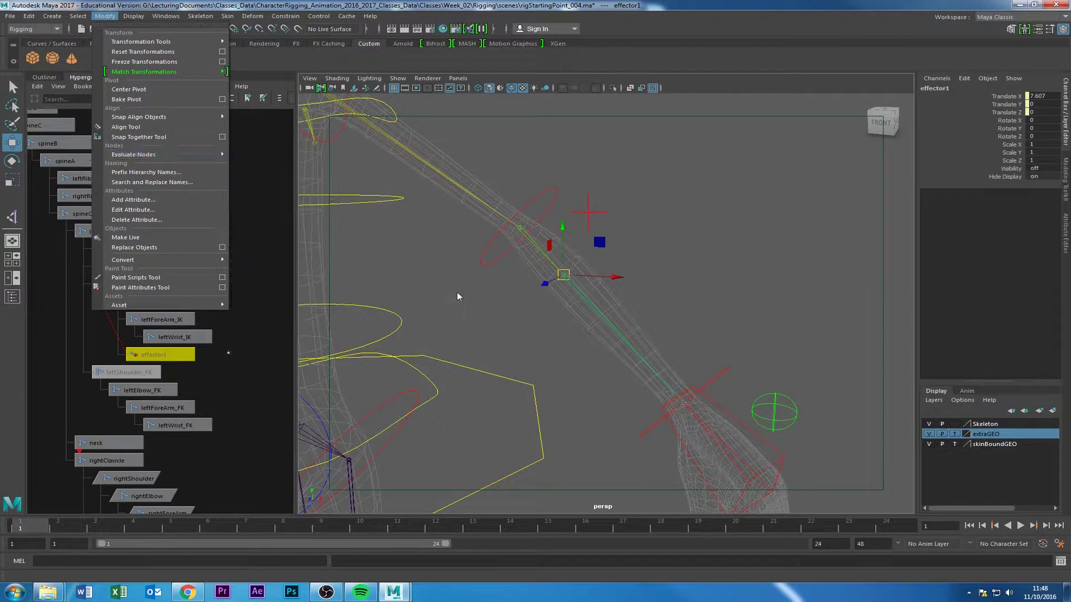
- Test the IK handle by moving it while node evaluation is off, and undo the move
alt+drag(445, 298, 451, 298)
click(554, 285)
click(565, 280)
drag(565, 275, 667, 245)
key(ctrl+z)
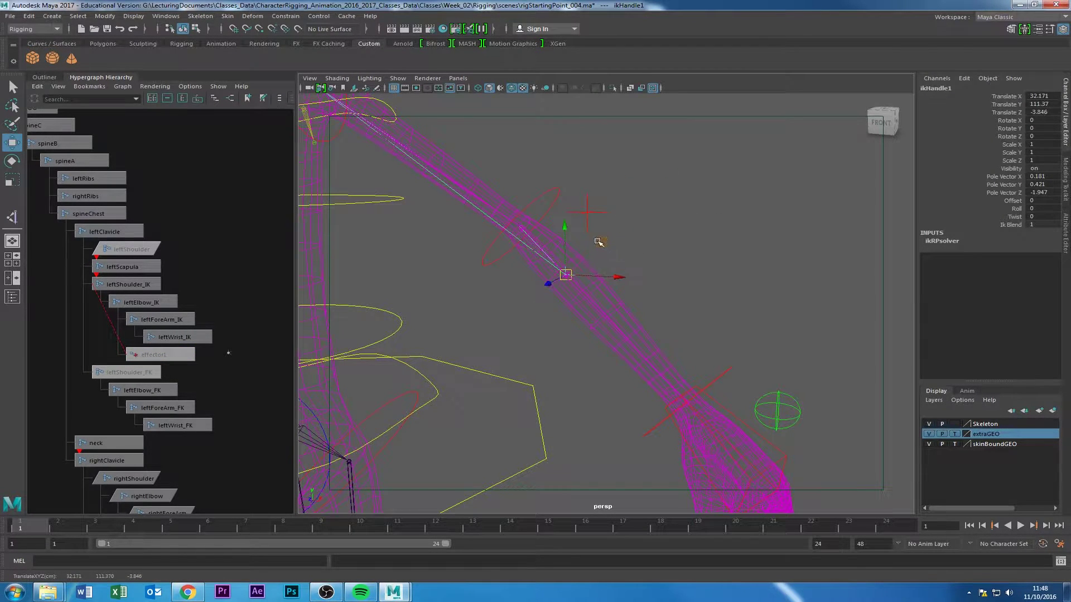
- Move the effector's pivot from the forearm joint onto the leftWrist_IK joint, snapping it to the joint's position
alt+drag(516, 323, 522, 294)
click(474, 246)
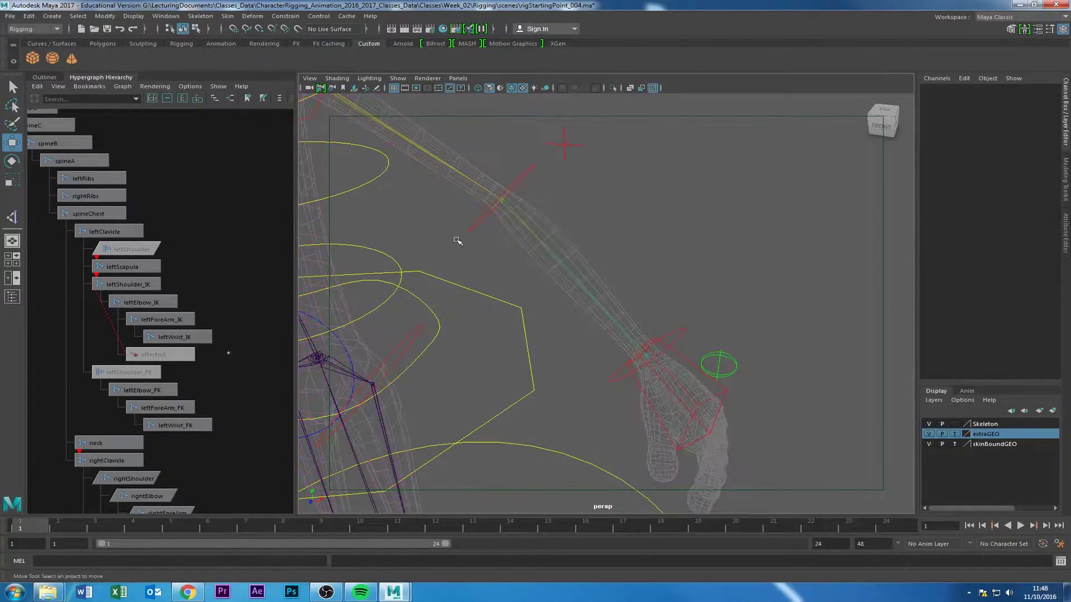
click(536, 248)
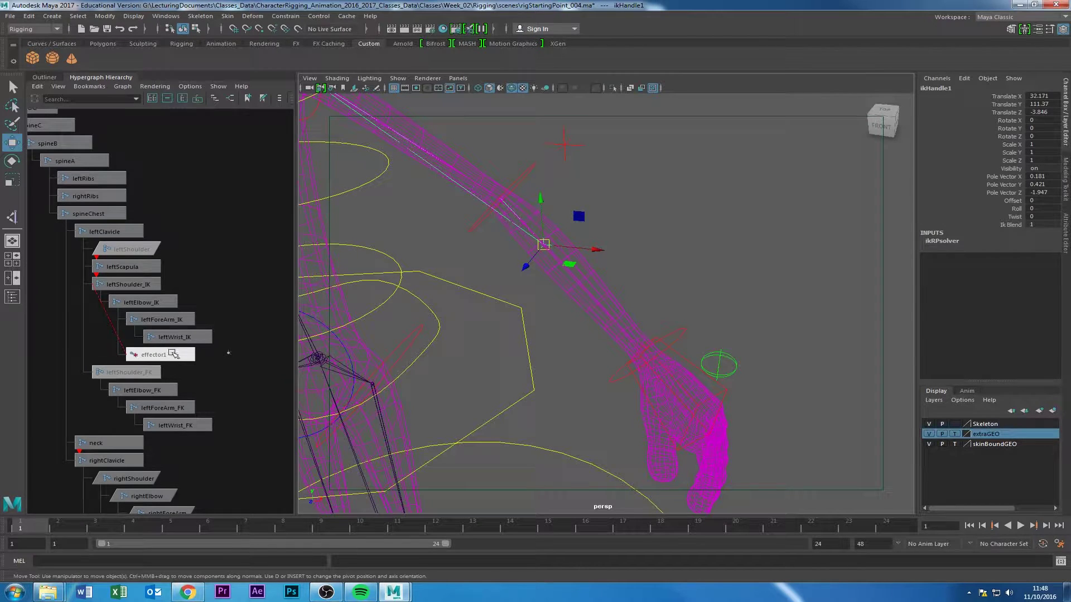
click(172, 355)
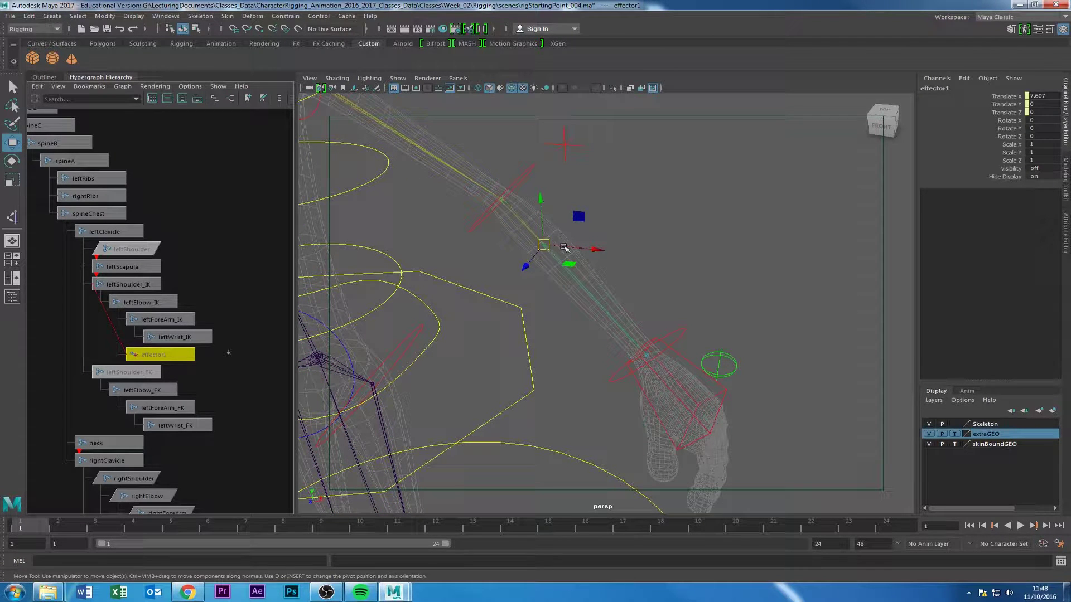
key(d)
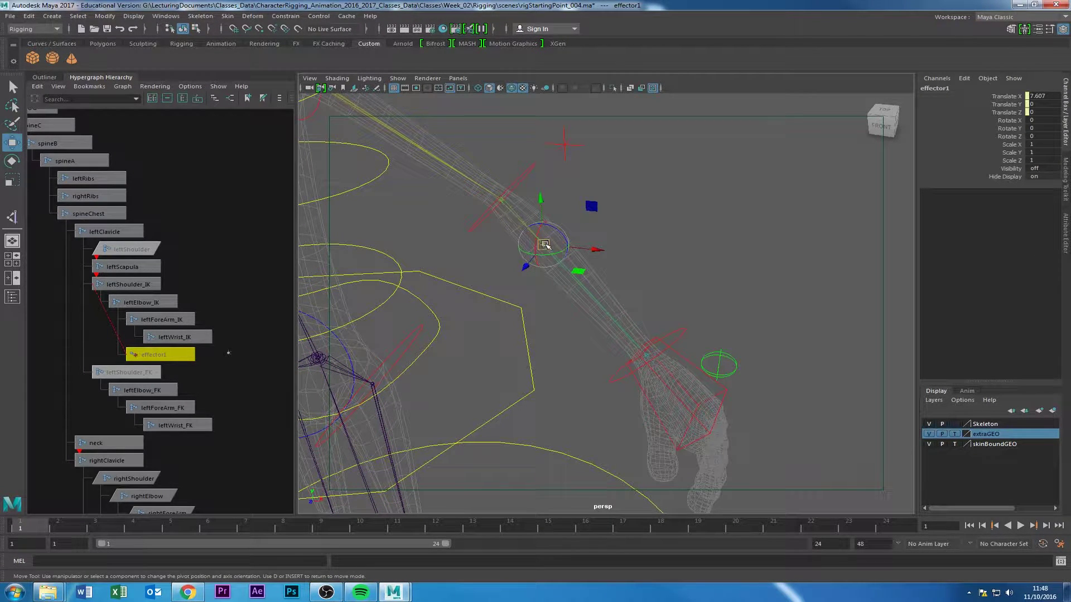
drag(544, 246, 644, 339)
mouse_move(644, 347)
mouse_down()
mouse_move(635, 352)
mouse_move(647, 355)
mouse_up()
key(v)
key(d)
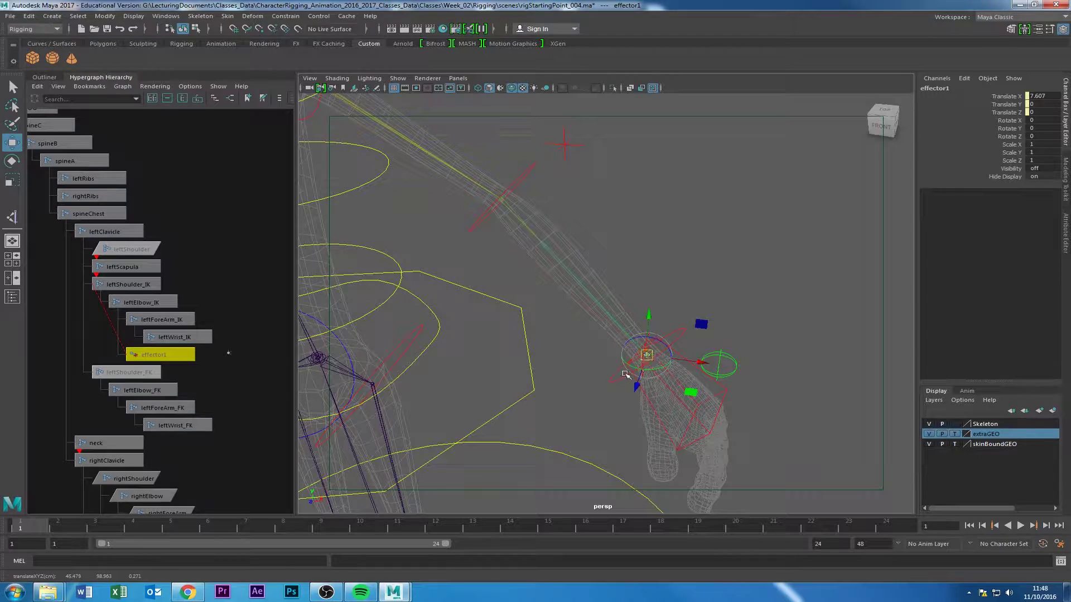
- Check the effector's pivot placement at the left wrist joint from close up, and leave pivot editing
scroll(630, 367, down, 5)
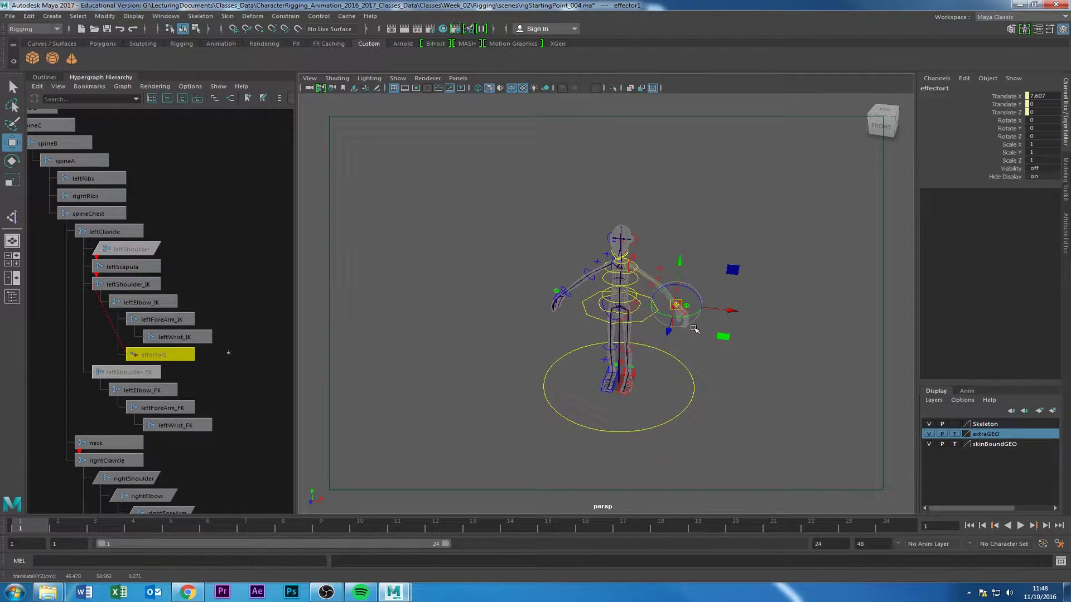
scroll(724, 328, up, 6)
alt+drag(739, 314, 718, 306)
alt+middle_drag(717, 306, 613, 234)
alt+right_drag(614, 235, 734, 294)
alt+middle_drag(684, 223, 694, 322)
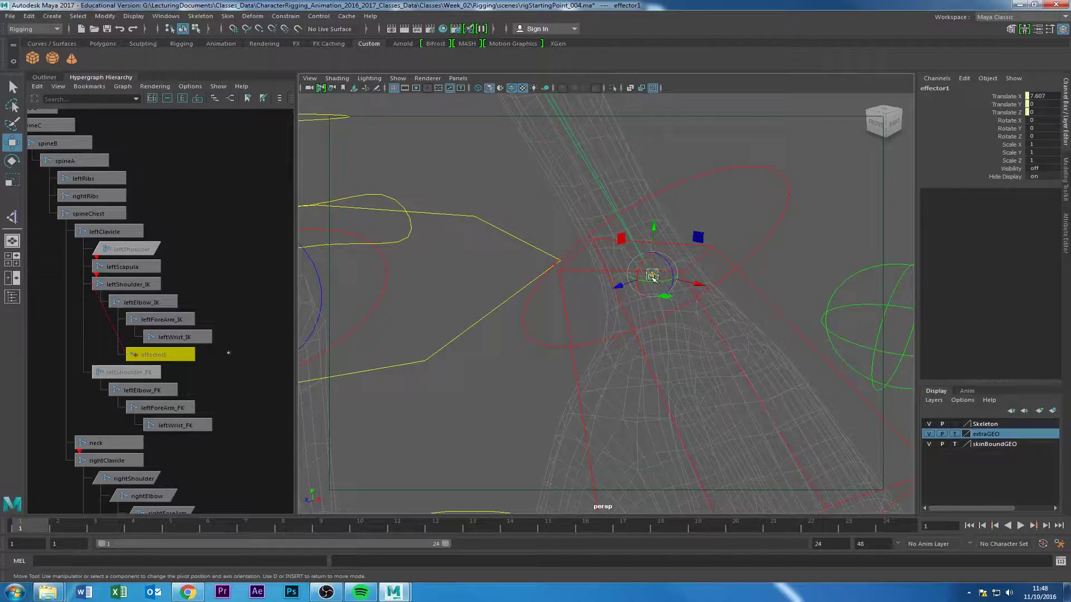
alt+right_drag(471, 288, 426, 298)
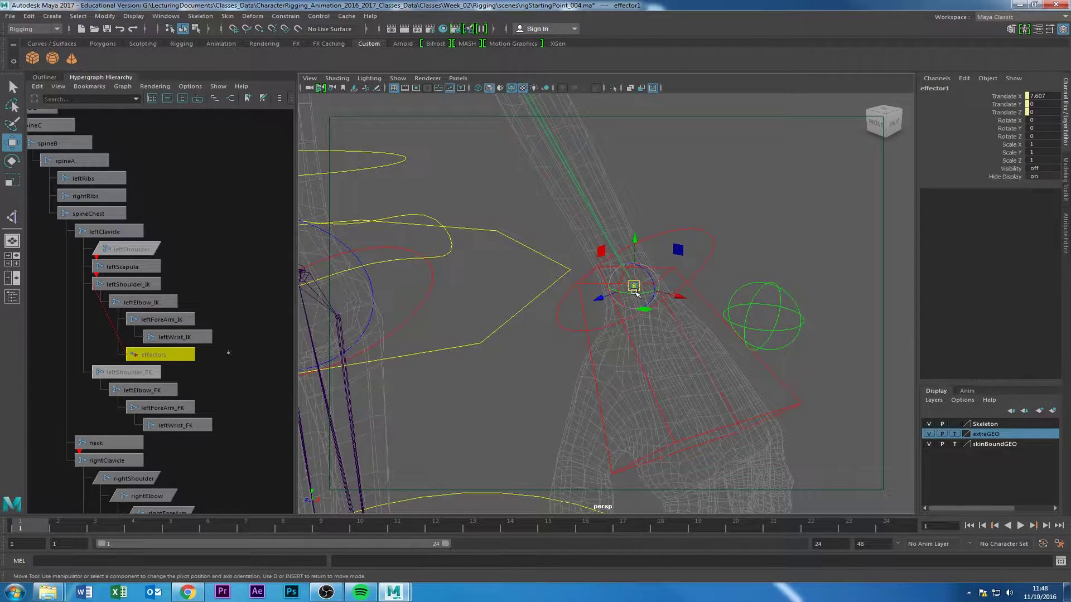
key(d)
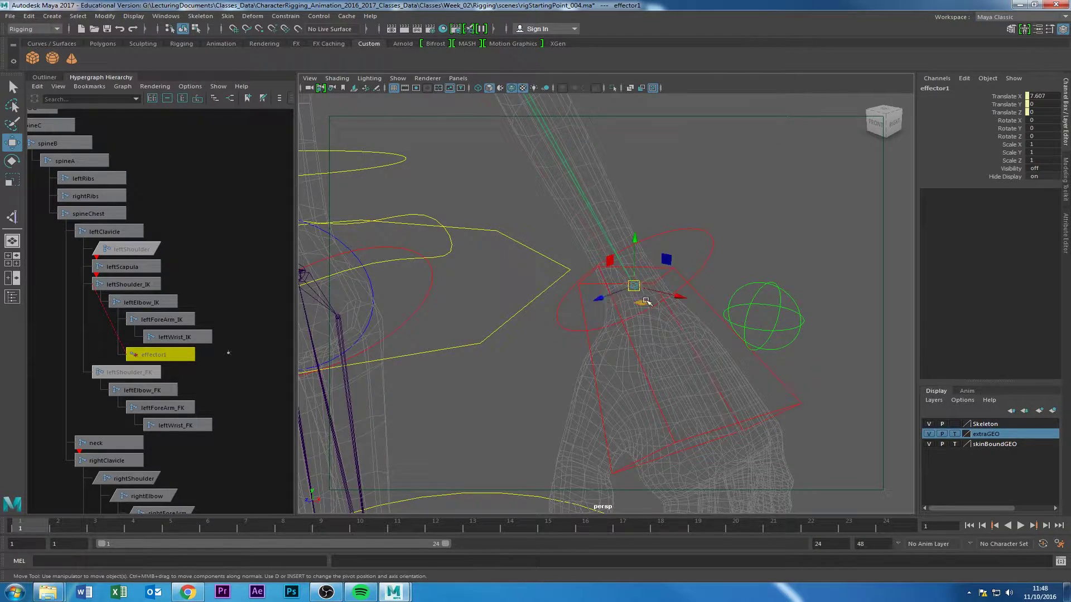
- Turn evaluation of all nodes back on with Evaluate All, check the node list, and deselect the effector
alt+right_drag(645, 302, 513, 307)
alt+drag(513, 307, 559, 310)
alt+right_drag(560, 311, 588, 297)
alt+middle_drag(588, 297, 617, 323)
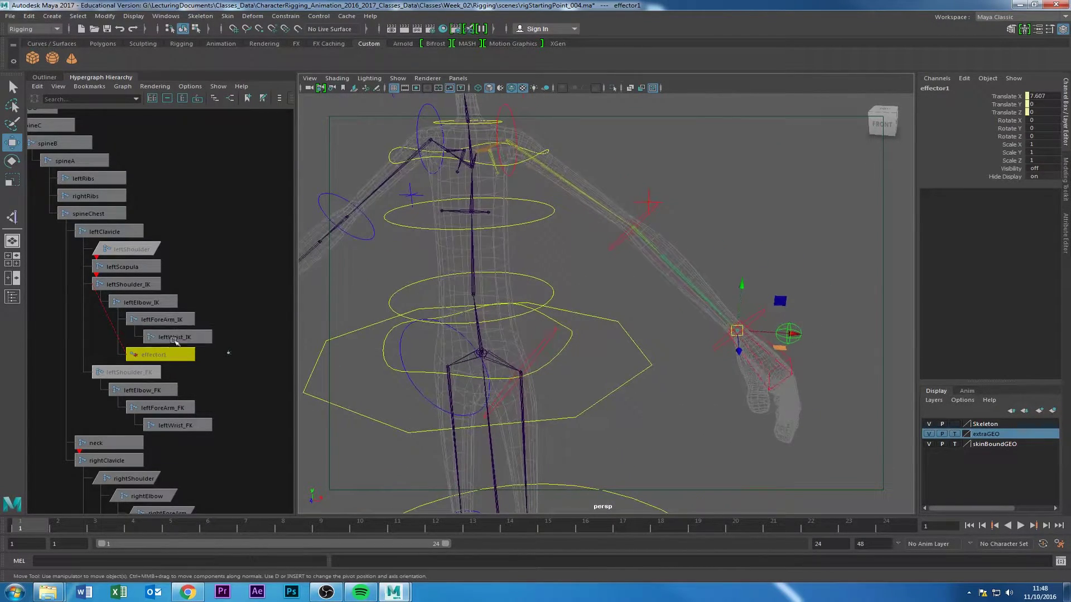
click(106, 16)
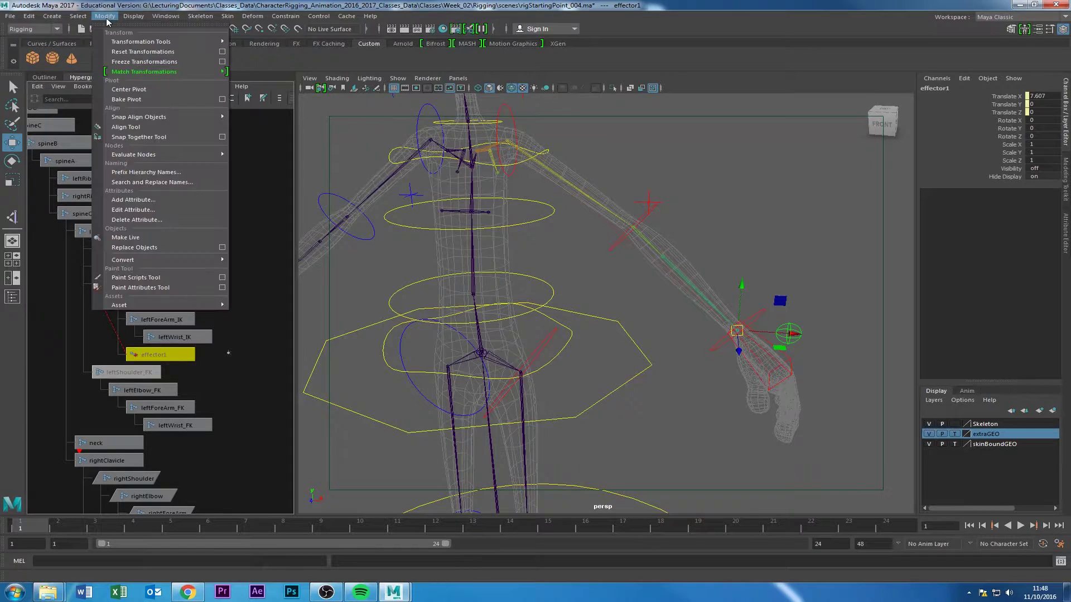
mouse_move(139, 154)
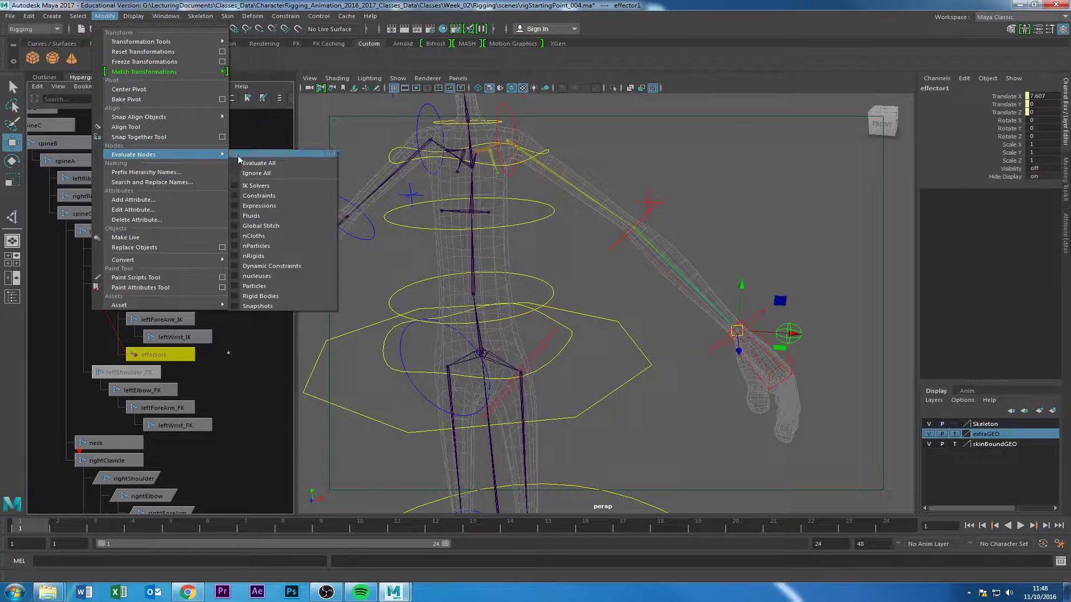
click(255, 163)
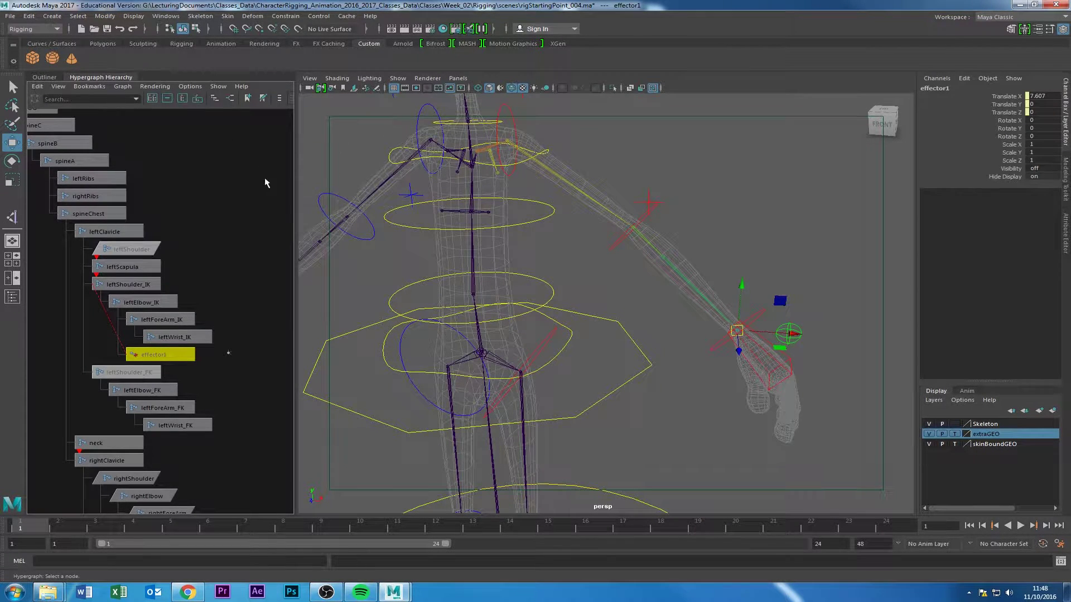
click(106, 21)
mouse_move(139, 154)
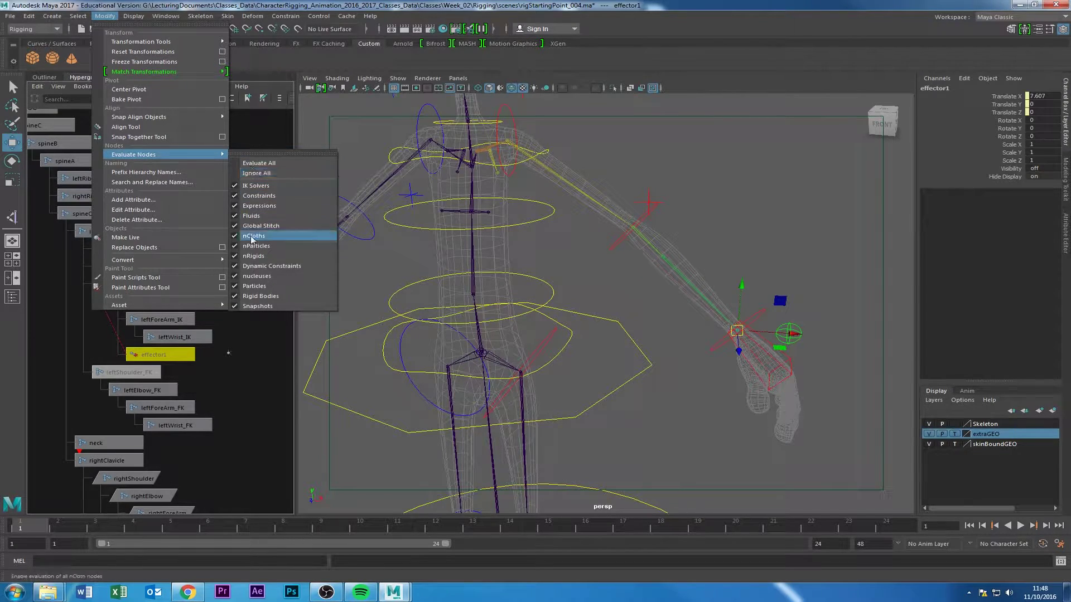
click(618, 319)
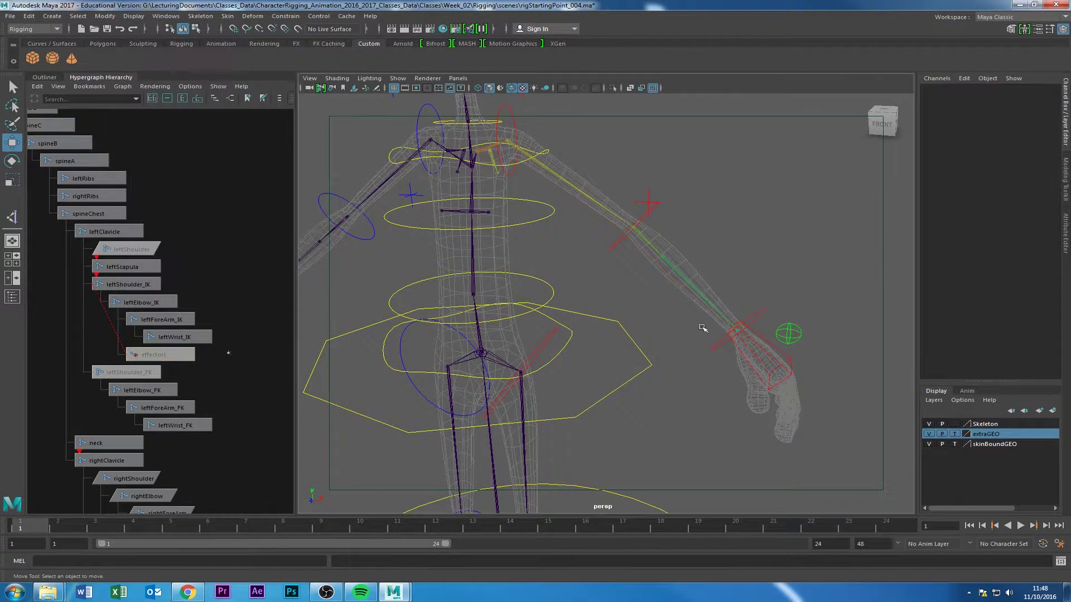
- Test the arm's bend by moving the IK handle from the wrist, undo the move, and deselect the handle
click(733, 330)
drag(742, 334, 678, 194)
key(ctrl+z)
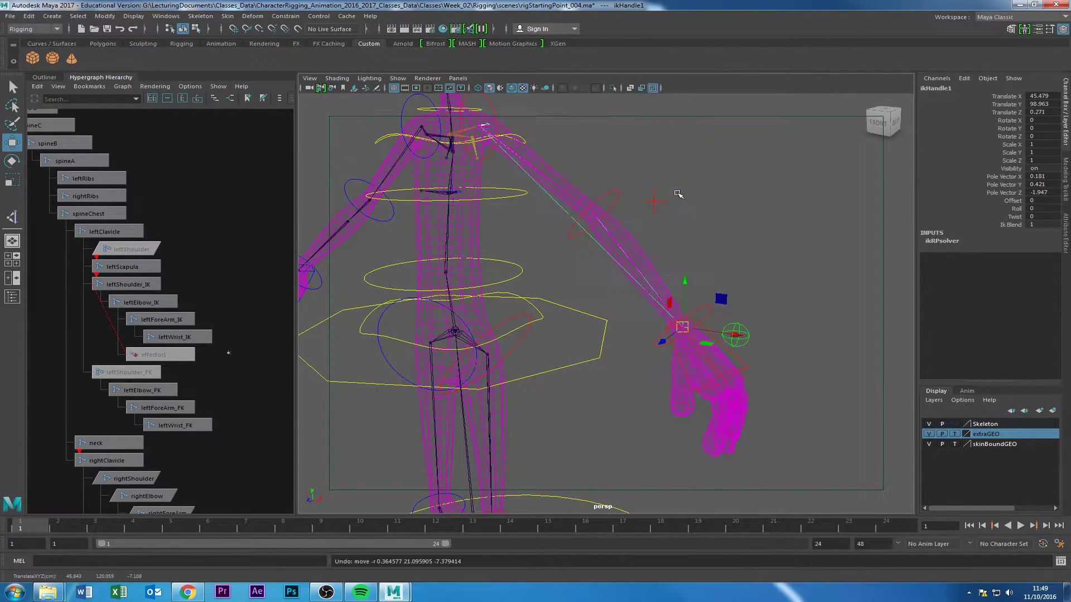
click(748, 201)
- Examine the left wrist area and the left_Arm_IK_Ctrl control around the hand
alt+drag(748, 203, 748, 311)
alt+middle_drag(748, 311, 695, 298)
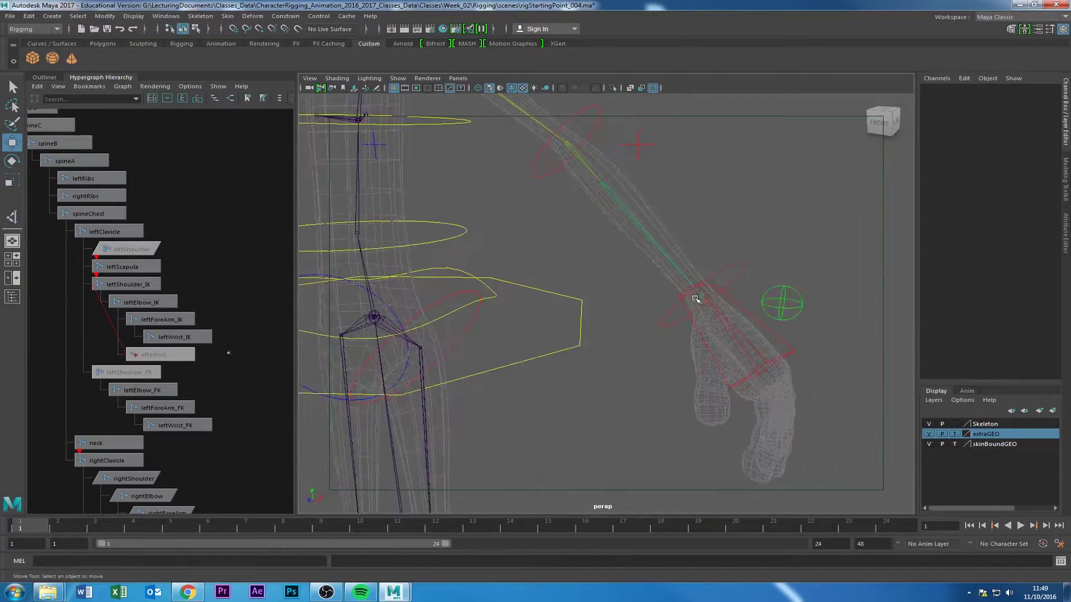
alt+right_drag(694, 297, 704, 302)
alt+drag(704, 301, 731, 311)
click(731, 312)
alt+right_drag(622, 330, 638, 353)
alt+drag(638, 354, 528, 239)
alt+middle_drag(529, 240, 526, 365)
alt+drag(526, 365, 526, 279)
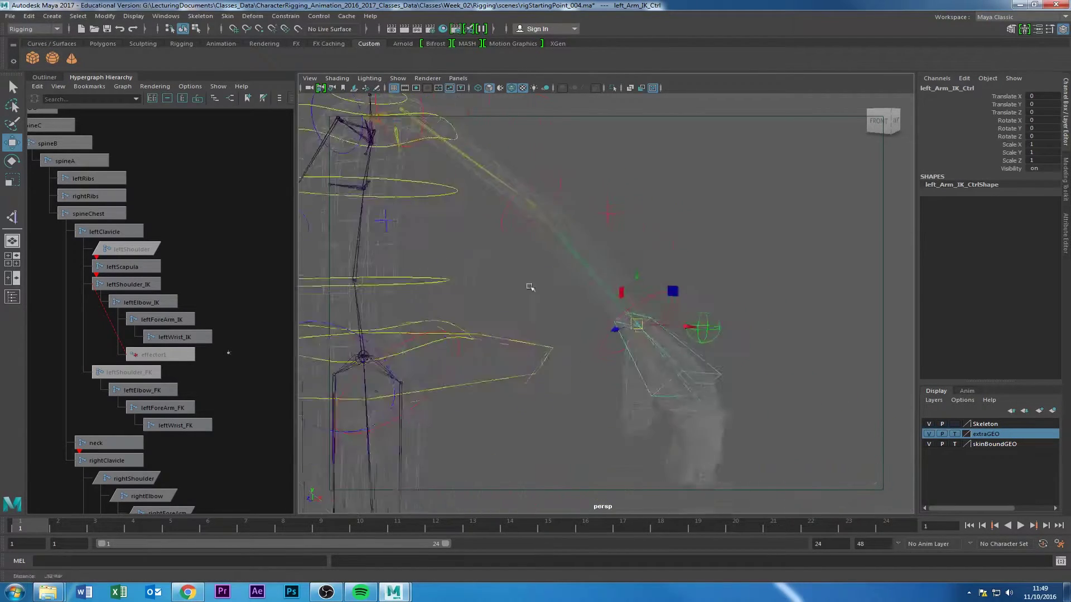
alt+right_drag(525, 278, 628, 314)
- Test rotating the leftWrist_IK joint around its different axes, and undo each rotation
click(519, 176)
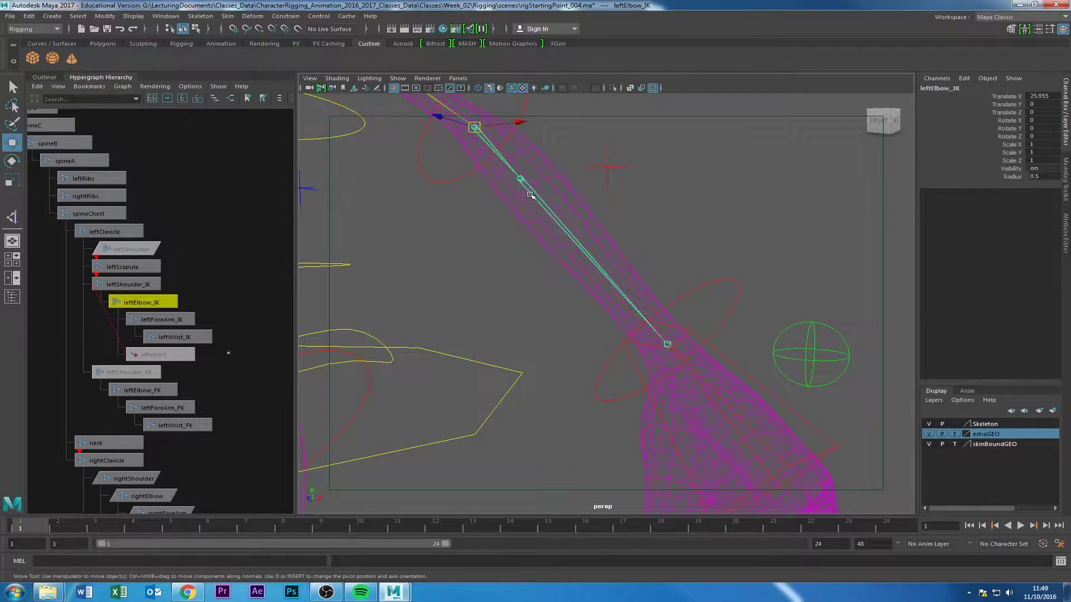
click(521, 179)
key(Up)
key(Down)
key(Down)
alt+drag(600, 316, 558, 309)
alt+right_drag(580, 312, 608, 316)
alt+middle_drag(607, 360, 606, 314)
alt+right_drag(607, 315, 594, 312)
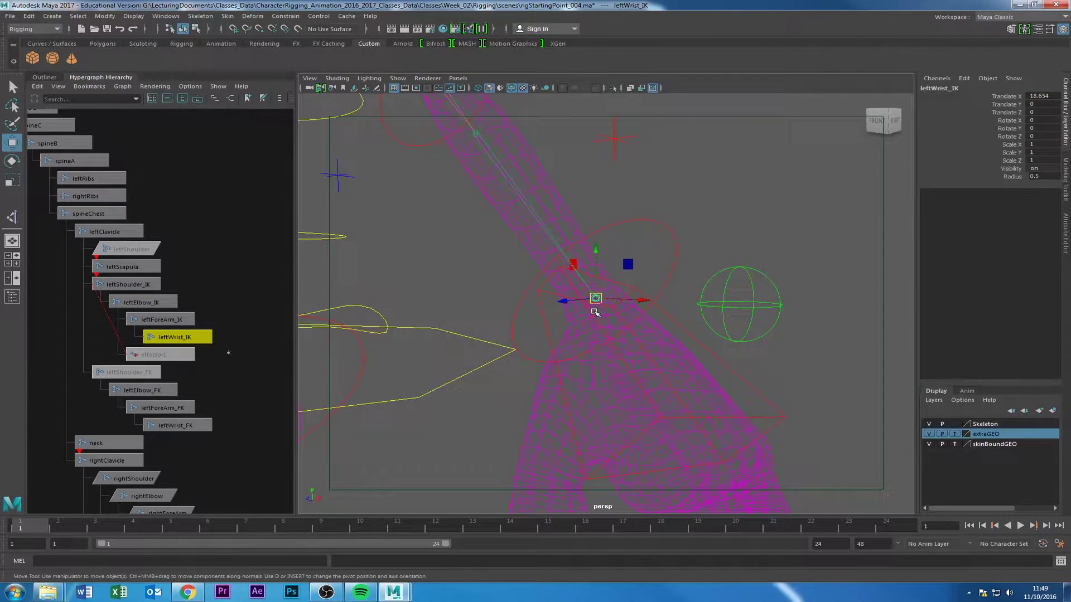
key(e)
drag(627, 281, 626, 283)
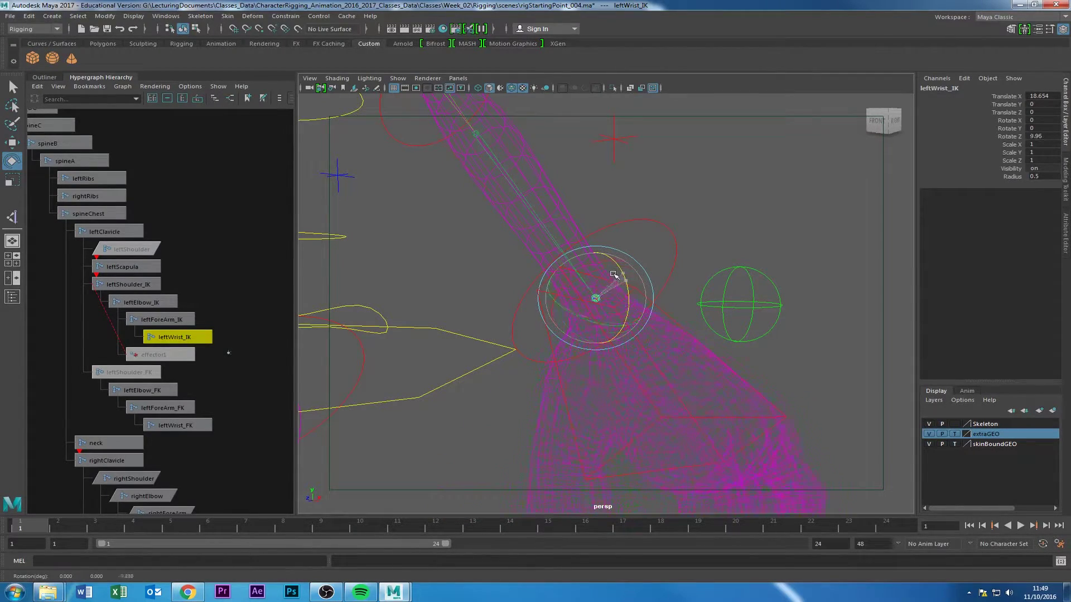
key(ctrl+z)
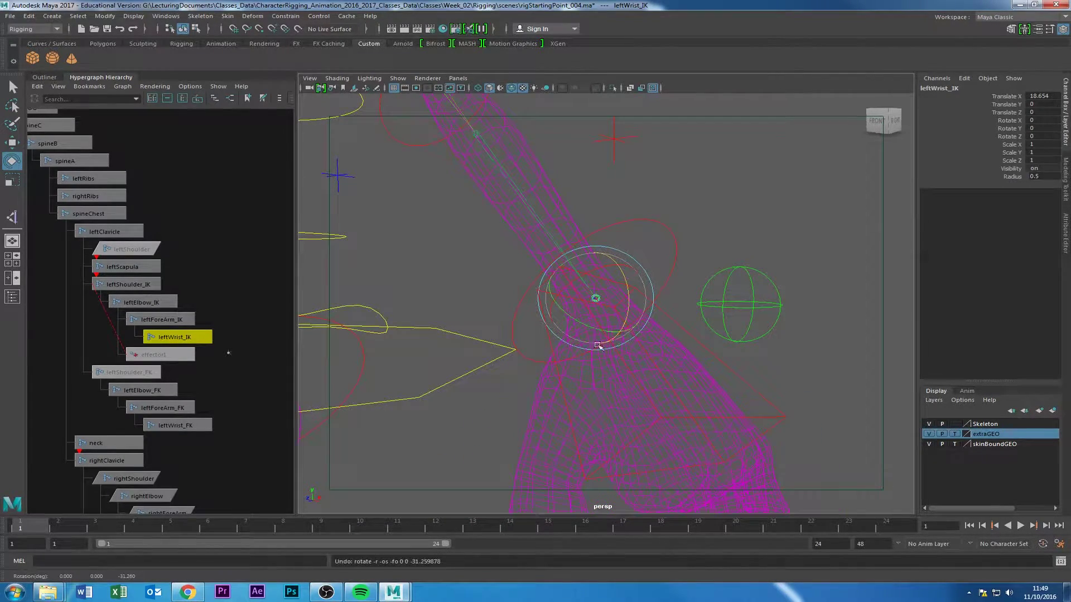
drag(572, 316, 596, 329)
key(ctrl+z)
drag(559, 288, 598, 278)
key(ctrl+z)
- Test twisting the leftForeArm_IK joint by about 21 degrees around its X axis, undo the rotation, and deselect the joint
alt+middle_drag(537, 187, 556, 219)
click(502, 169)
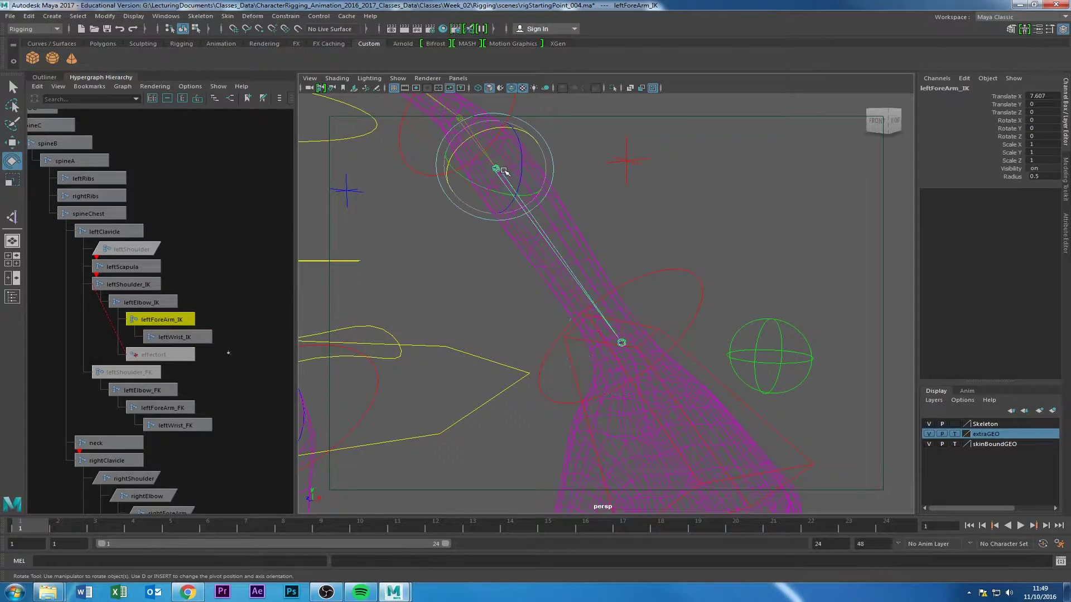
drag(494, 137, 479, 146)
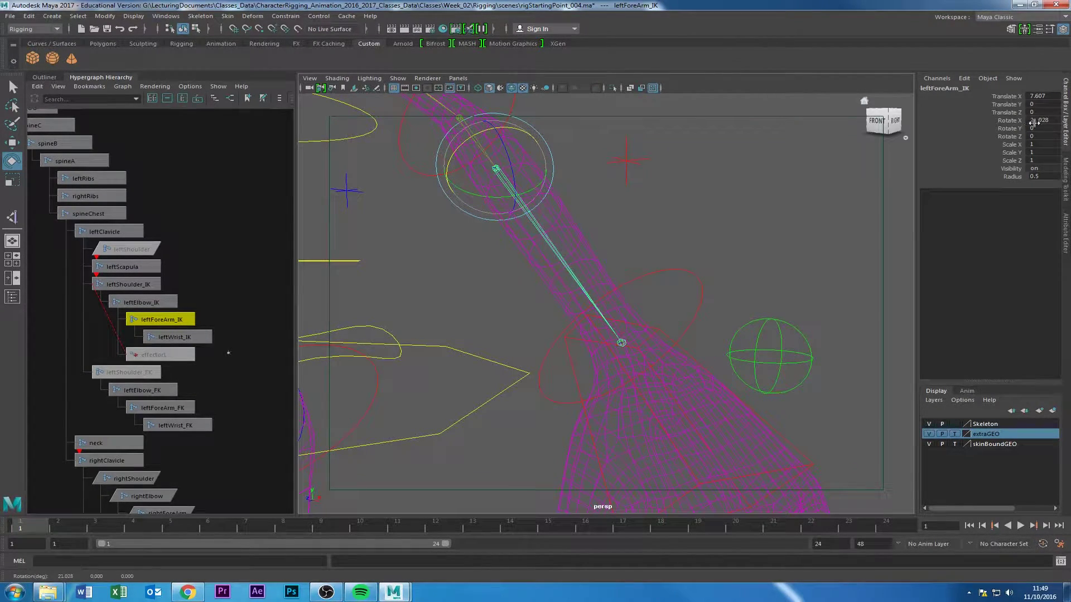
alt+right_drag(759, 245, 569, 287)
alt+drag(569, 288, 608, 299)
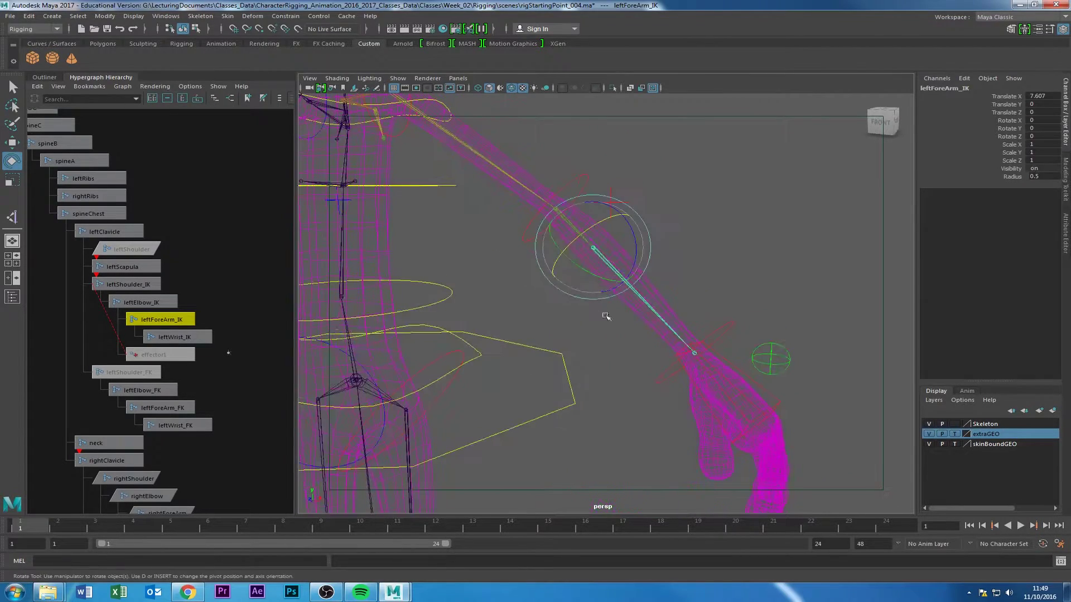
click(597, 384)
- Examine the left wrist joint and the arm controls around it from several angles
alt+drag(657, 393, 612, 385)
alt+right_drag(612, 385, 683, 391)
alt+middle_drag(684, 390, 717, 341)
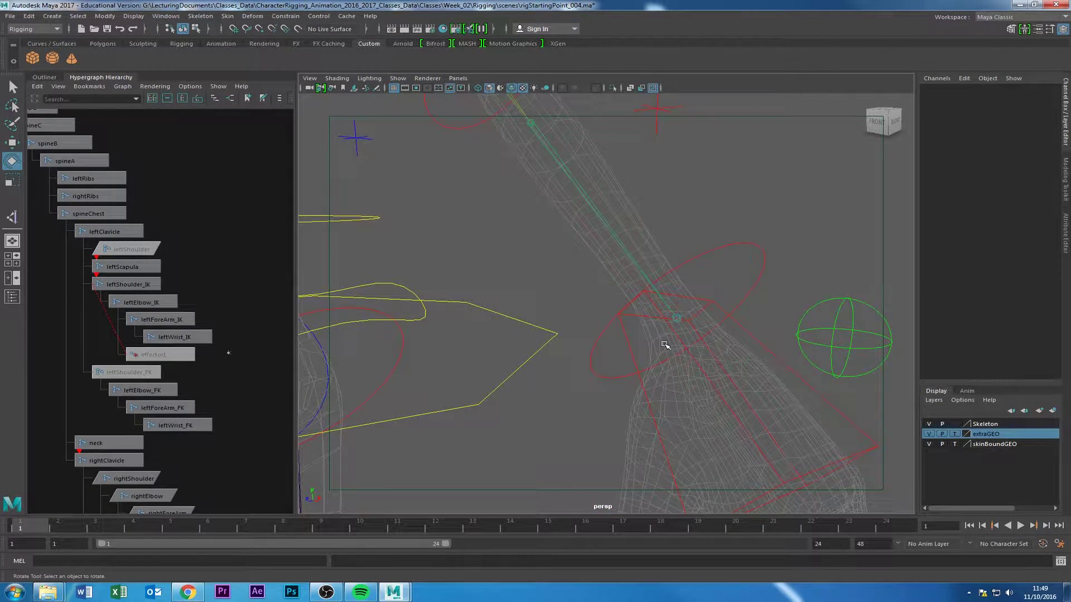
alt+right_drag(646, 322, 535, 301)
alt+drag(536, 301, 616, 358)
alt+right_drag(617, 358, 725, 357)
alt+drag(761, 298, 743, 340)
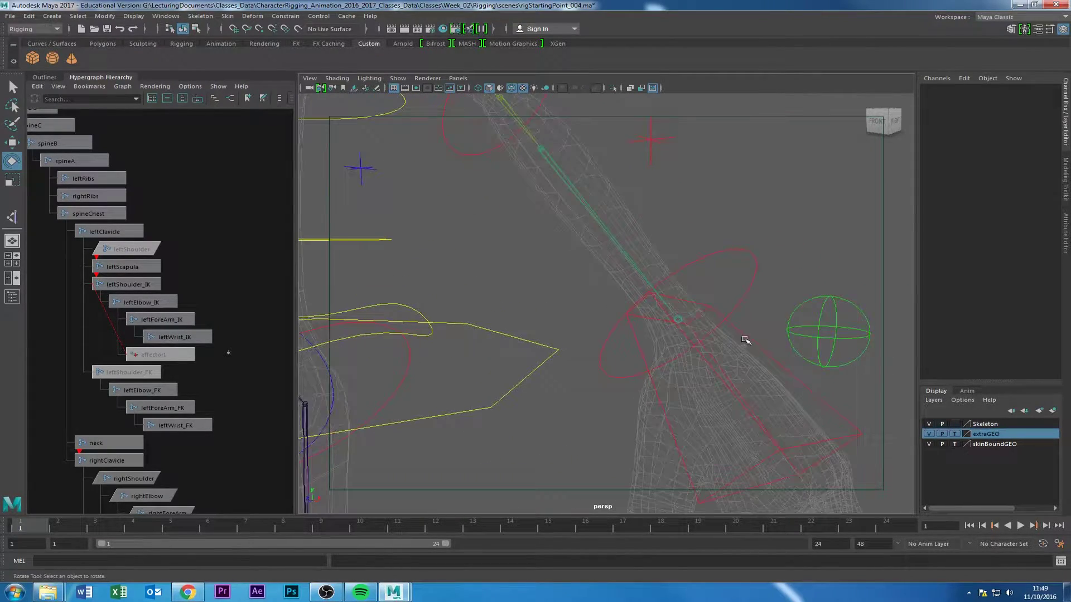
- Compare the rotation axes of left_Arm_IK_Ctrl and ikHandle1 with those of the leftWrist_IK joint
click(761, 346)
alt+right_drag(670, 342, 720, 344)
alt+drag(719, 344, 683, 336)
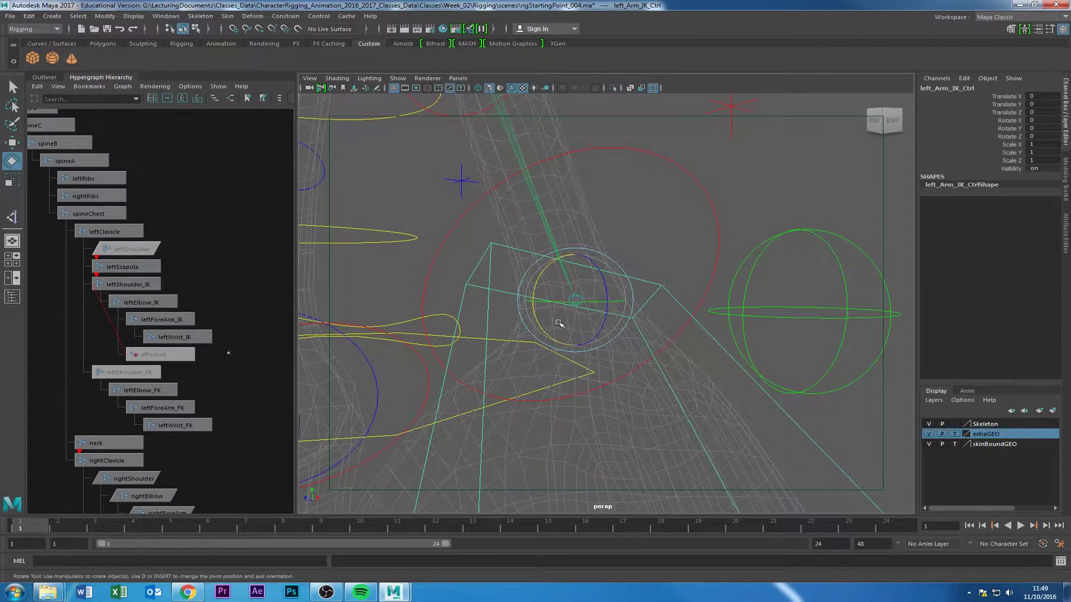
alt+drag(570, 283, 669, 288)
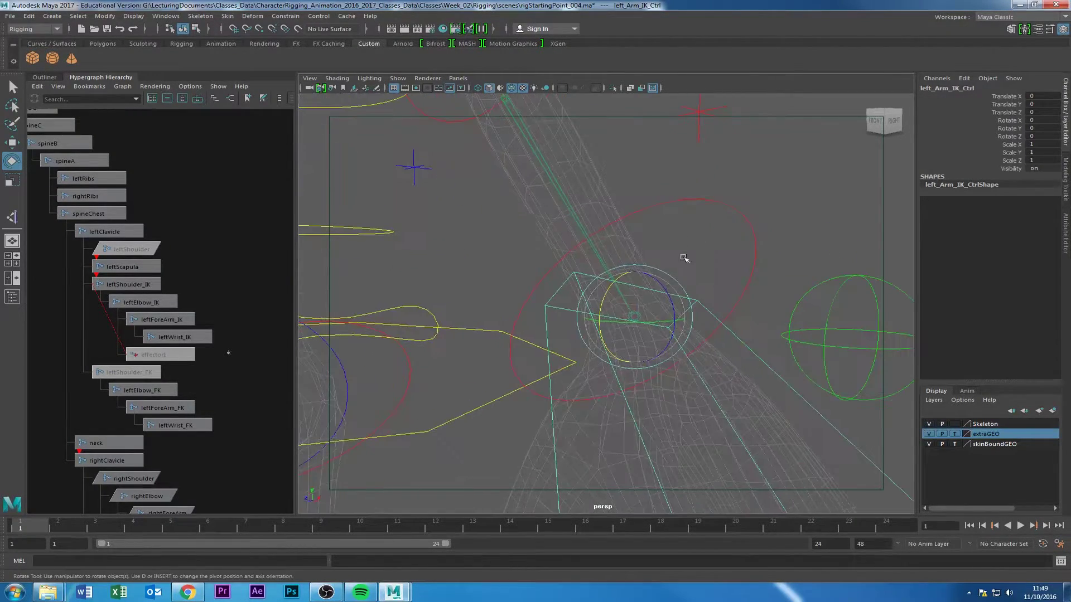
click(696, 236)
click(635, 317)
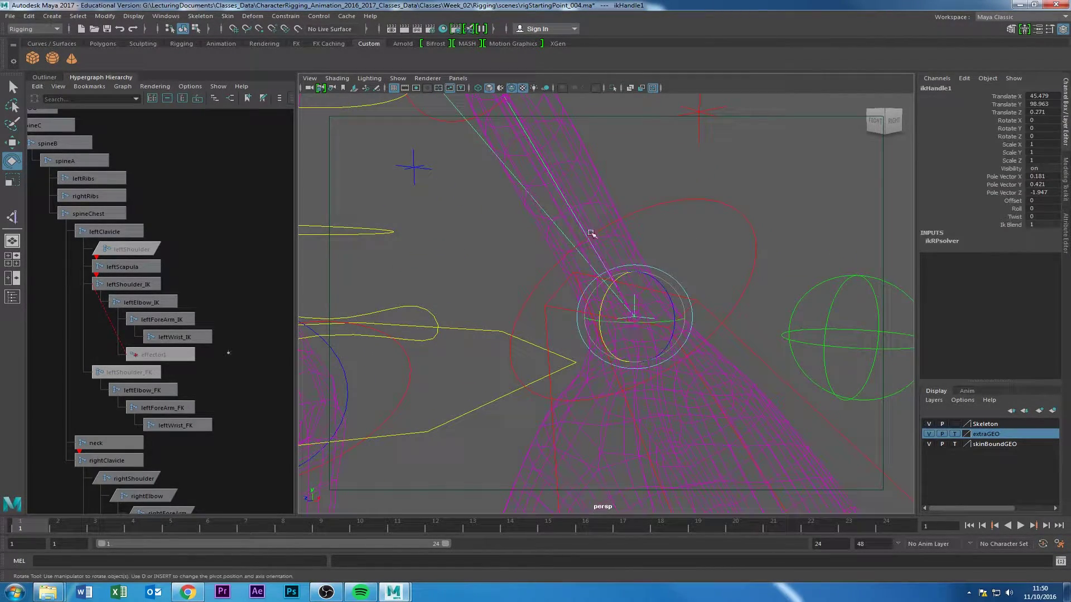
click(554, 172)
key(Down)
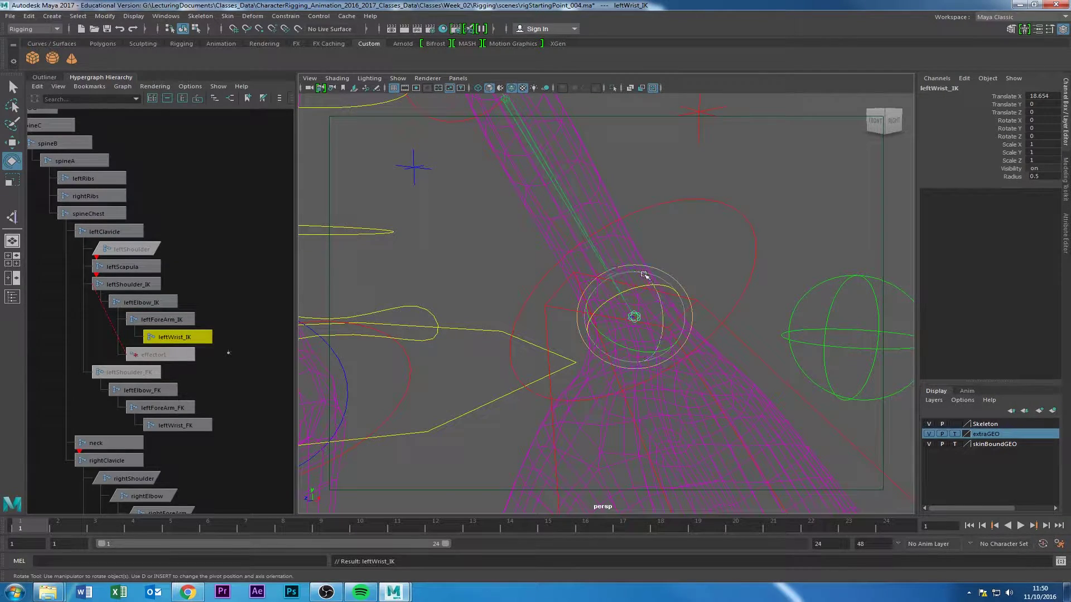
alt+drag(661, 294, 589, 260)
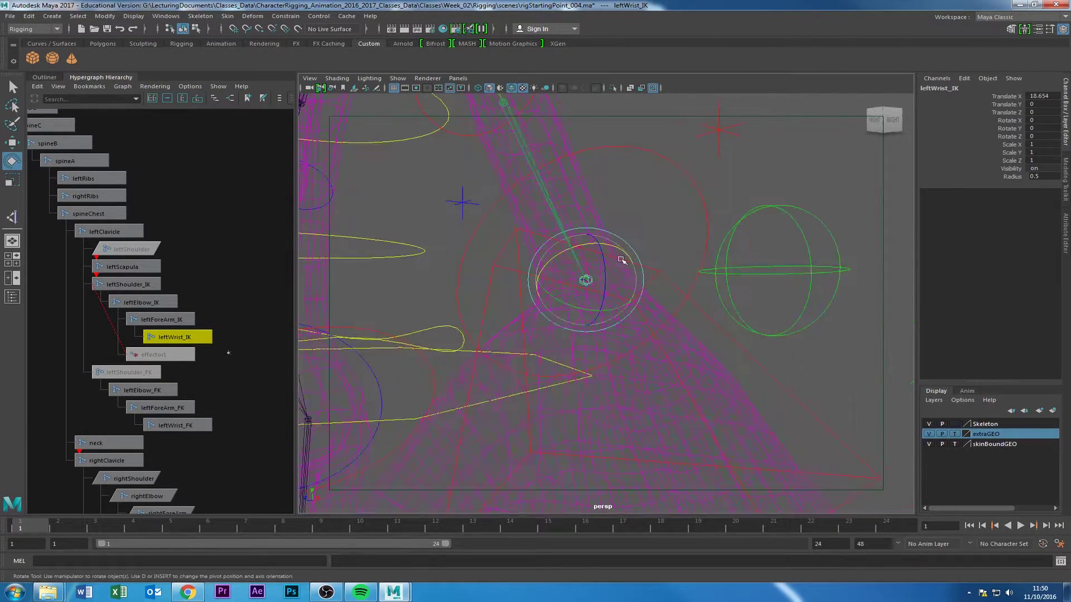
- Examine how left_Arm_IK_Ctrl fits around the left wrist and hand from several angles
click(725, 333)
click(834, 370)
alt+right_drag(834, 369, 708, 359)
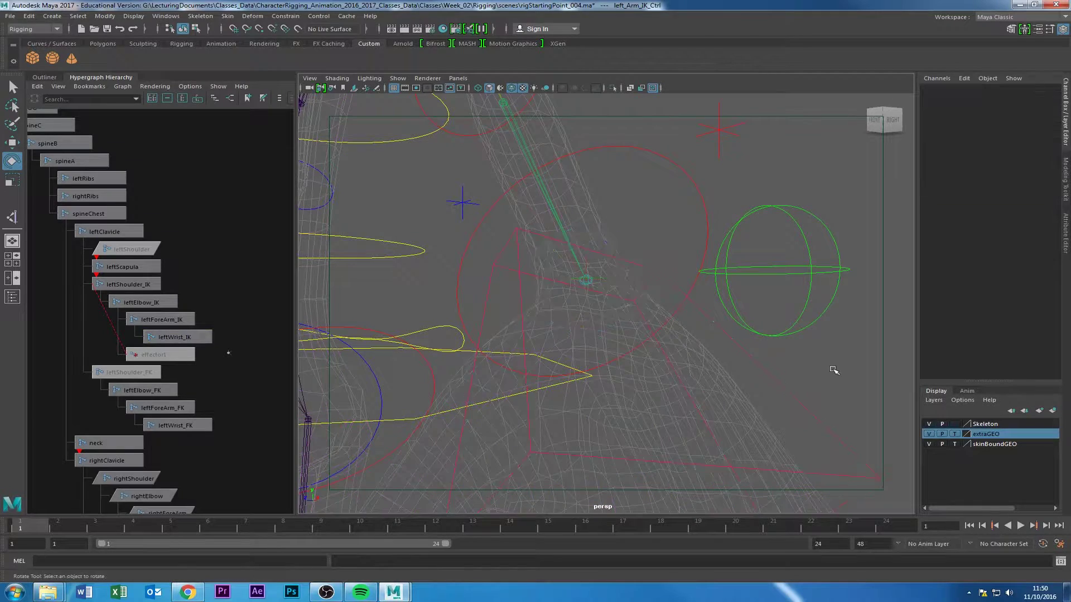
alt+drag(708, 359, 751, 368)
alt+middle_drag(751, 368, 642, 359)
alt+right_drag(641, 358, 588, 359)
alt+drag(588, 358, 608, 370)
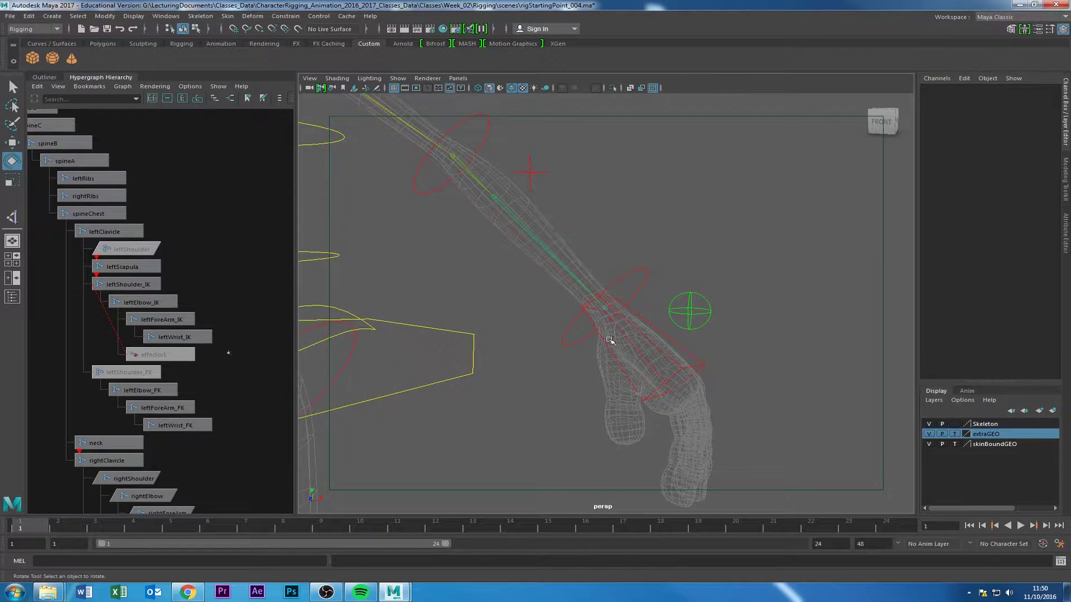
alt+right_drag(653, 357, 720, 375)
alt+middle_drag(720, 376, 715, 368)
alt+right_drag(715, 368, 742, 391)
alt+middle_drag(742, 390, 723, 361)
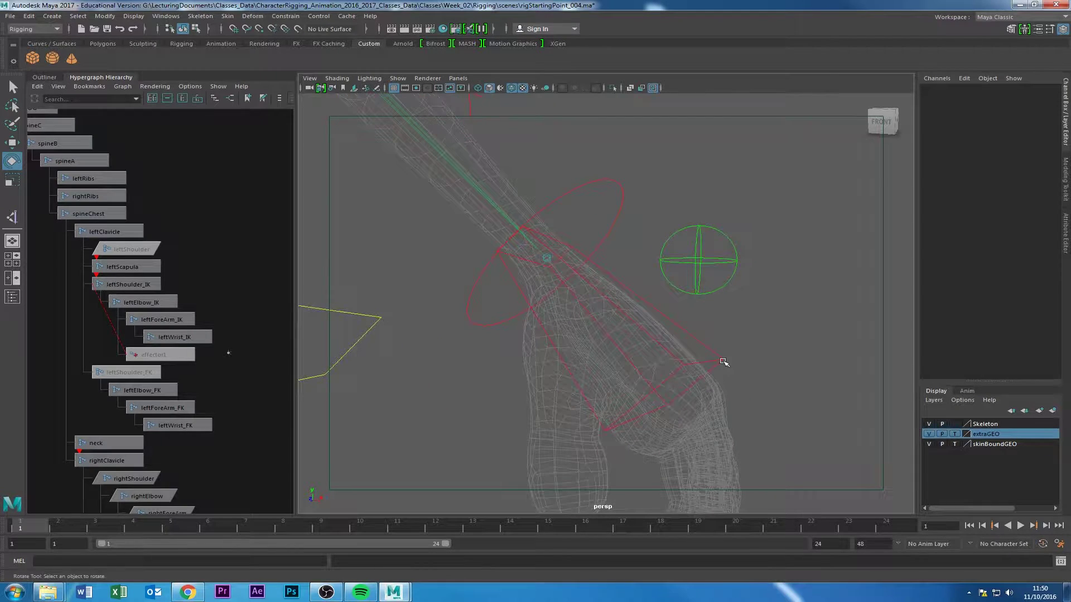
click(716, 349)
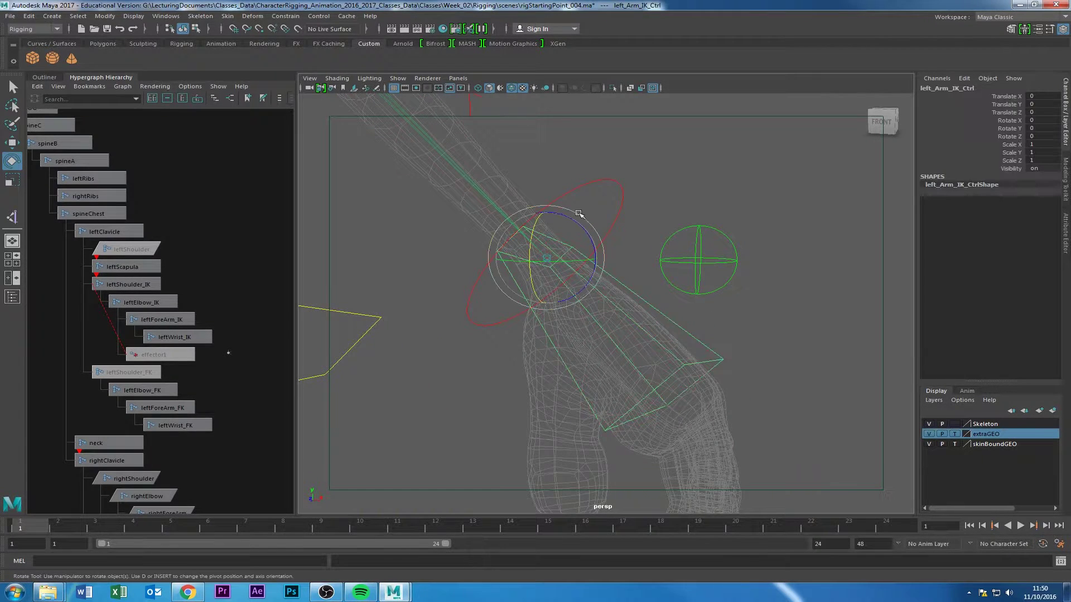
click(380, 225)
- Create a polygon test sphere near the character's feet and move it about 36 units along X
alt+right_drag(533, 312, 478, 316)
alt+drag(478, 316, 483, 324)
alt+right_drag(552, 281, 364, 336)
alt+drag(364, 336, 357, 390)
alt+middle_drag(357, 391, 409, 217)
alt+drag(408, 218, 519, 258)
alt+right_drag(518, 258, 472, 261)
alt+middle_drag(472, 261, 454, 296)
alt+drag(453, 296, 379, 312)
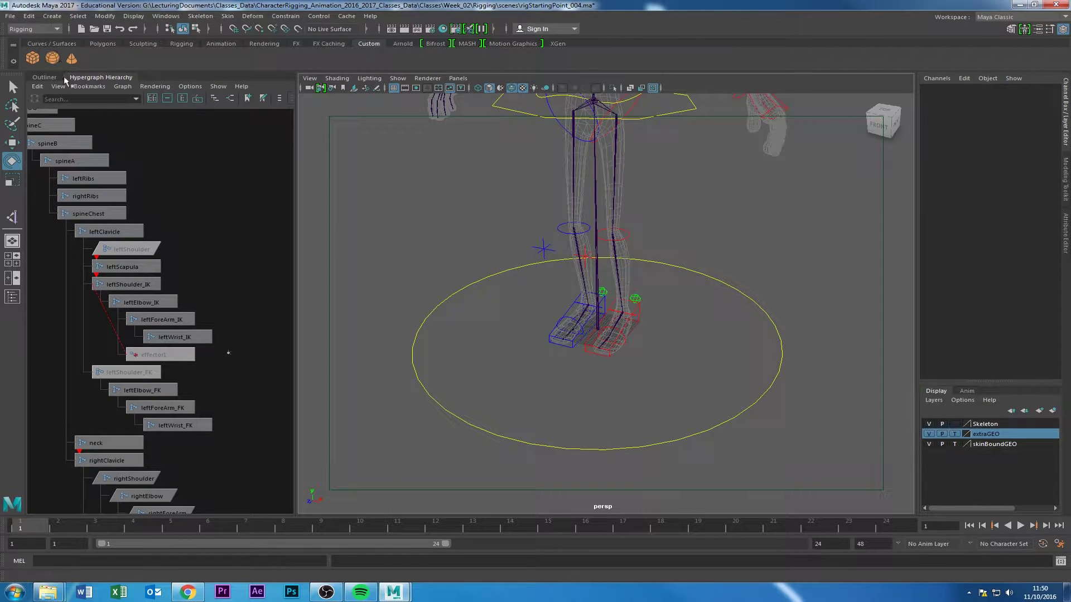
click(52, 58)
key(w)
drag(643, 343, 736, 364)
- Create a polygon cube and move it about 28.6 units along X, beside the test sphere
click(32, 58)
drag(643, 341, 719, 358)
alt+right_drag(720, 362, 762, 389)
scroll(763, 390, up, 8)
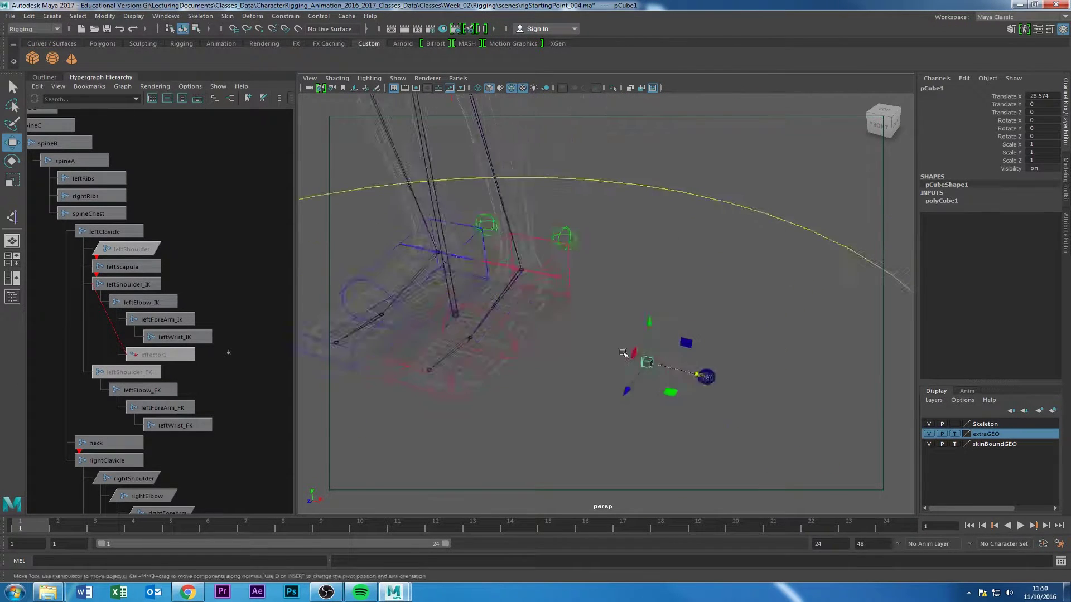
- Constrain the test sphere to the cube, using the cube as the driver
click(712, 369)
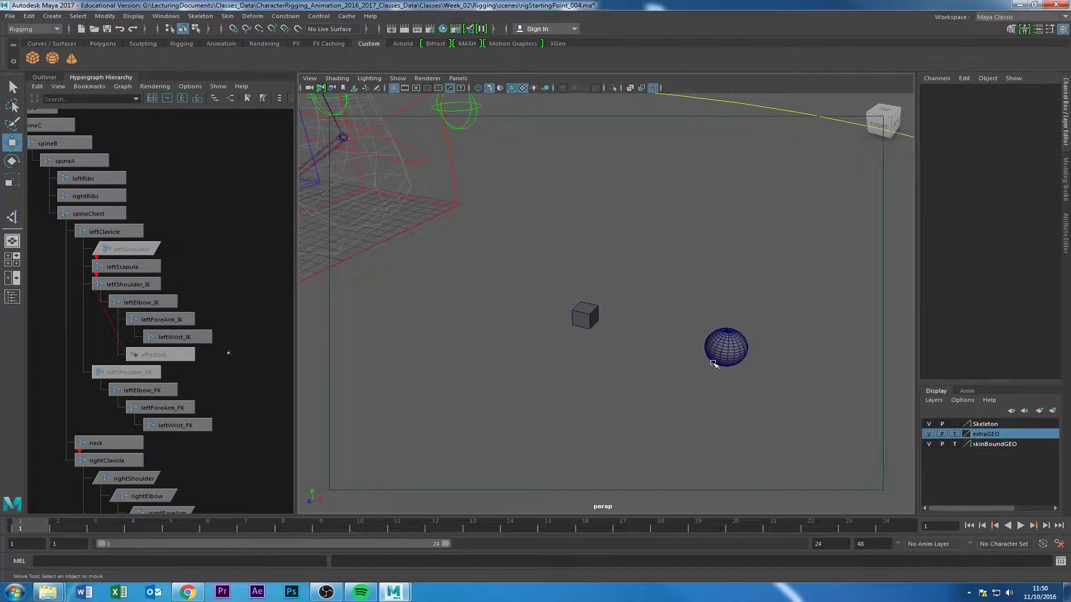
click(715, 361)
click(574, 311)
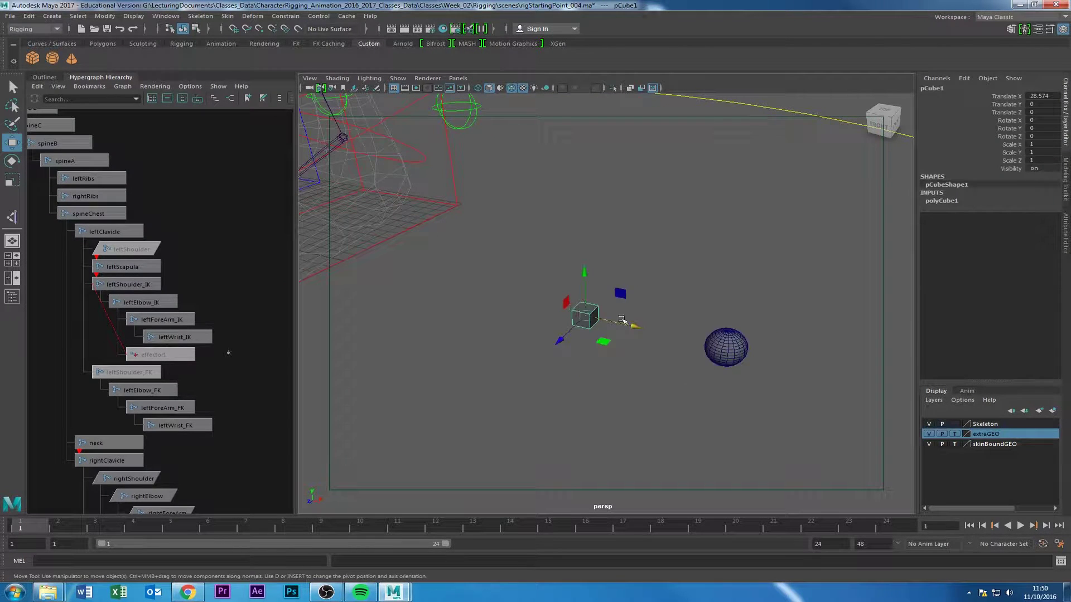
click(727, 346)
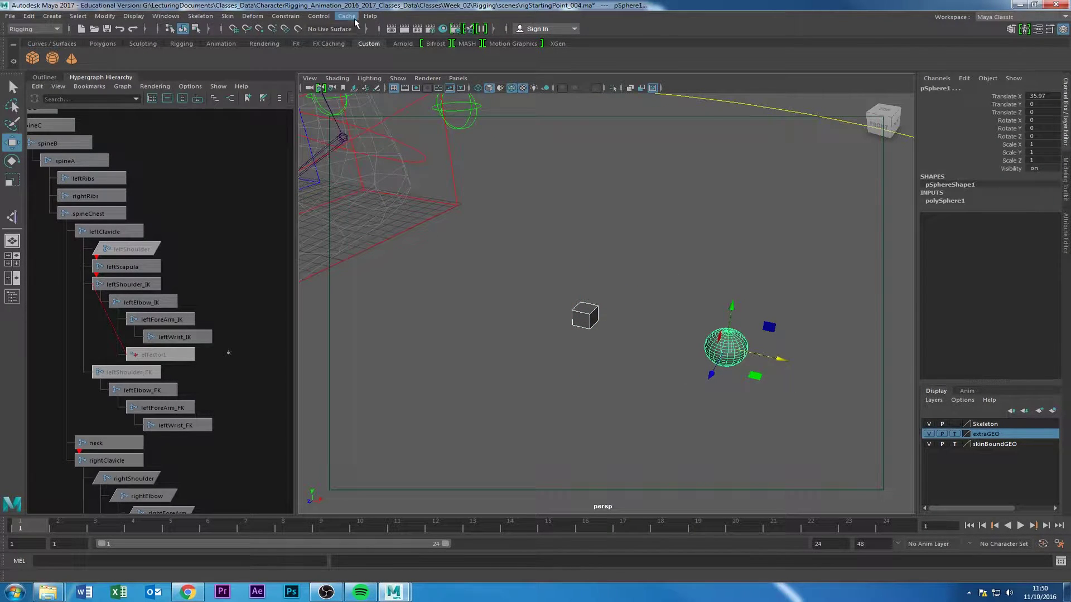
click(285, 16)
click(306, 66)
click(602, 236)
- Test the constraint by rotating the cube, and undo the rotation
click(724, 356)
click(591, 321)
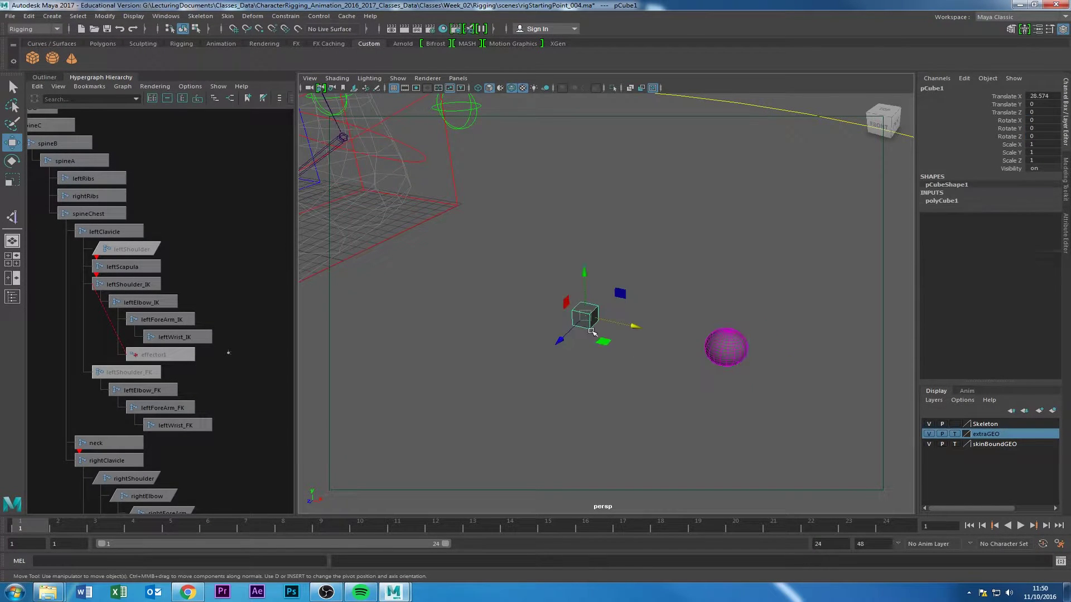
key(e)
drag(608, 341, 608, 294)
key(ctrl+z)
key(ctrl+z)
- Delete the test cube and the test sphere
click(656, 309)
drag(576, 287, 833, 411)
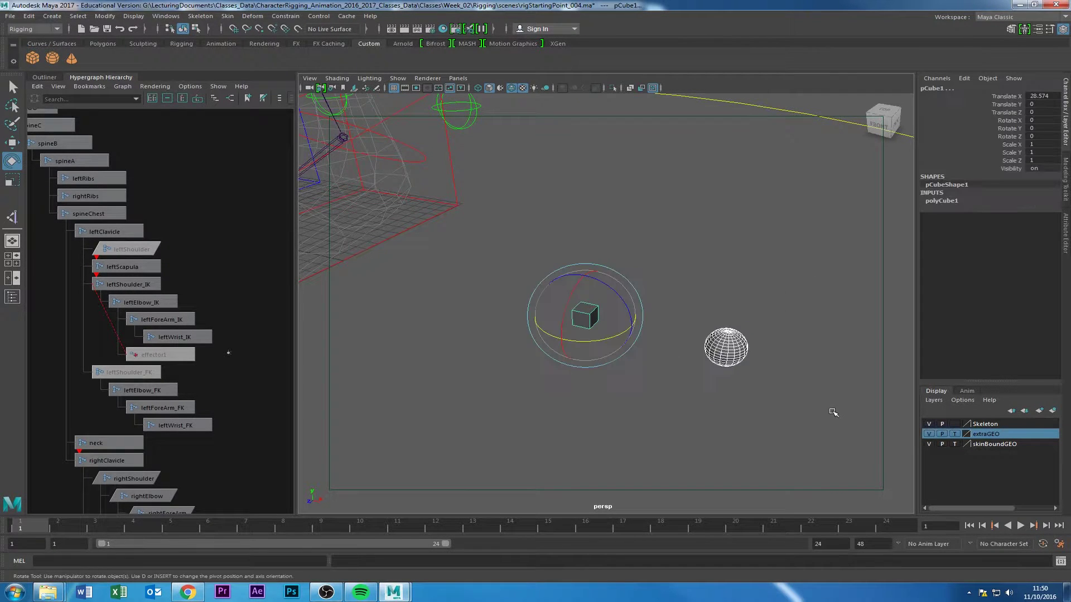
key(Delete)
- Return to the left wrist and examine left_Arm_IK_Ctrl and its rotation axes
alt+right_drag(658, 332, 583, 304)
alt+middle_drag(595, 246, 614, 374)
alt+right_drag(801, 330, 839, 325)
alt+drag(839, 324, 698, 320)
alt+right_drag(698, 320, 756, 313)
alt+middle_drag(756, 312, 709, 429)
alt+right_drag(708, 428, 793, 410)
click(725, 306)
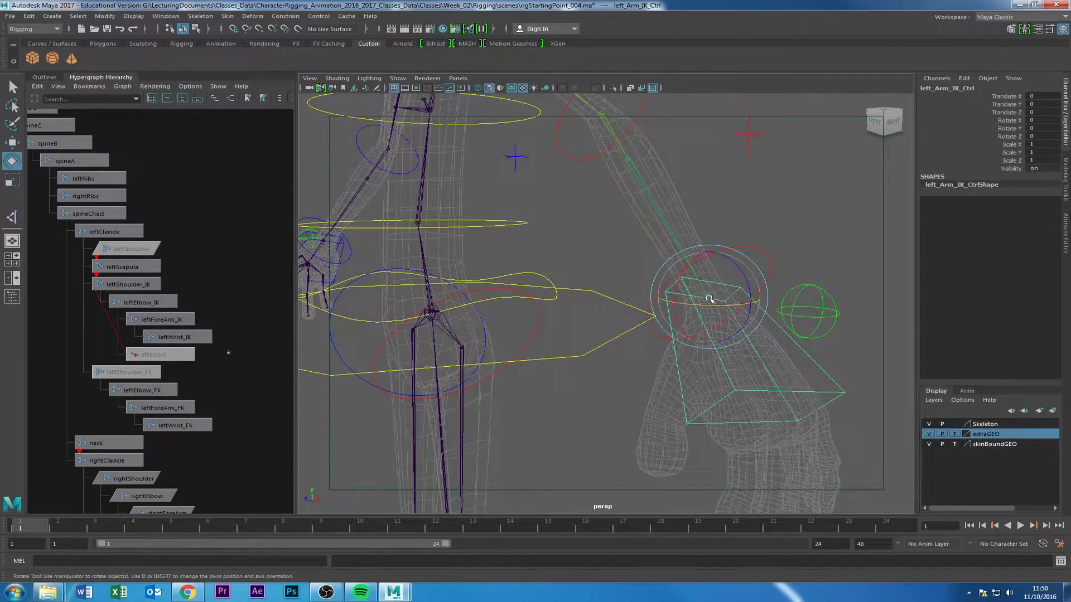
alt+middle_drag(635, 378, 613, 374)
alt+right_drag(613, 374, 594, 405)
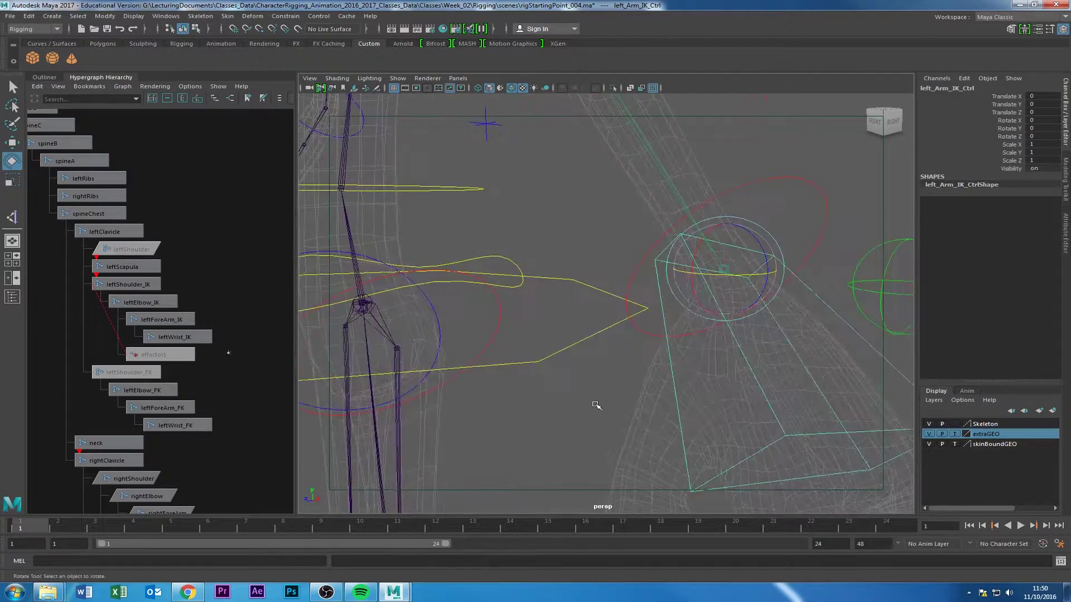
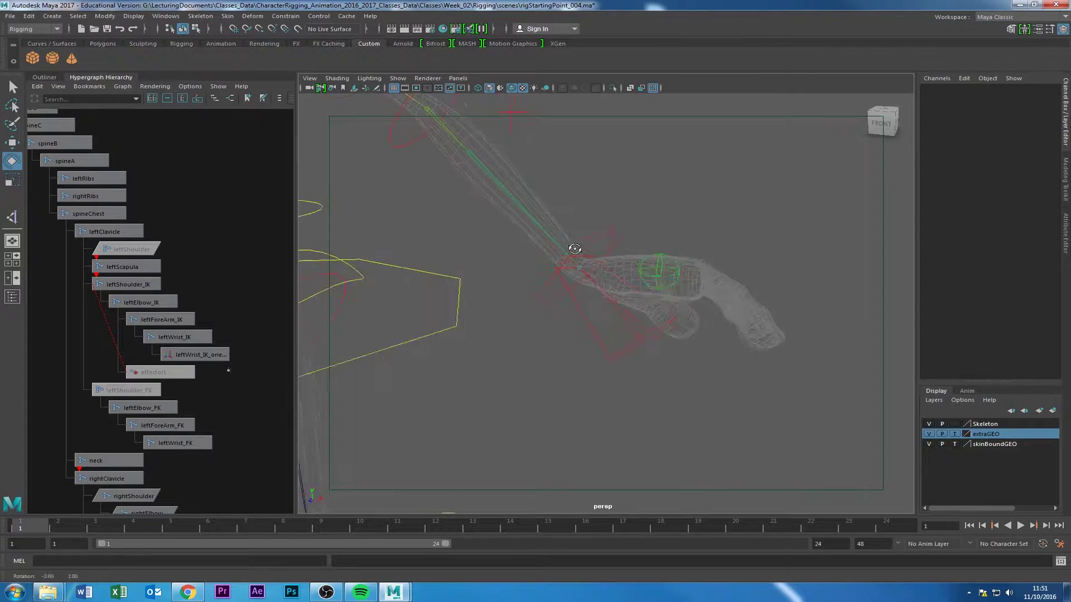
- Compare the orientations of left_Arm_IK_Ctrl, ikHandle1 and the orient-constrained leftWrist_IK joint
click(669, 323)
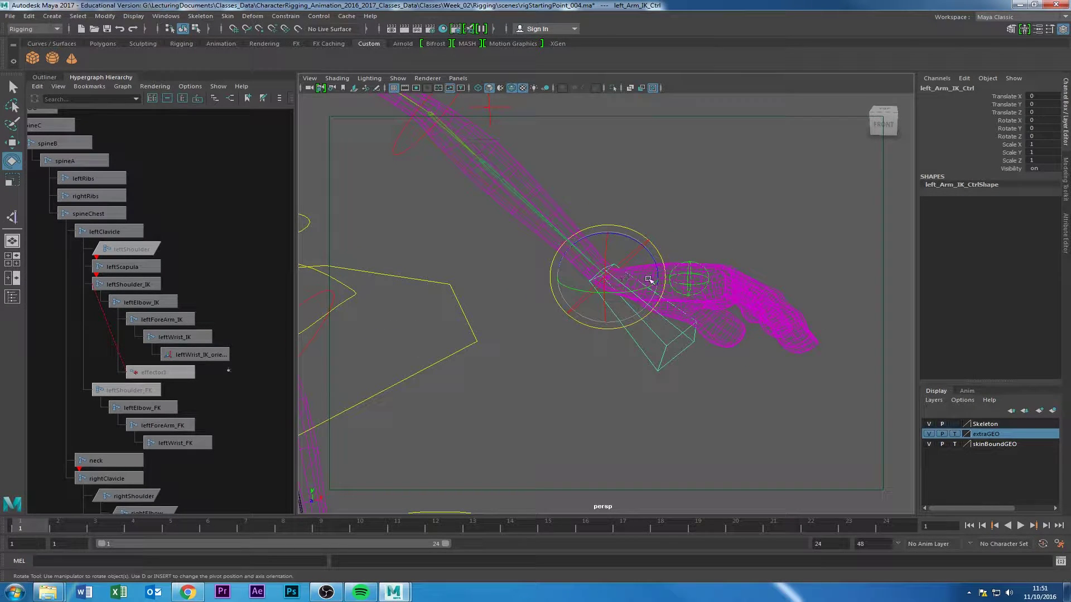
scroll(639, 290, up, 3)
alt+right_drag(636, 305, 639, 304)
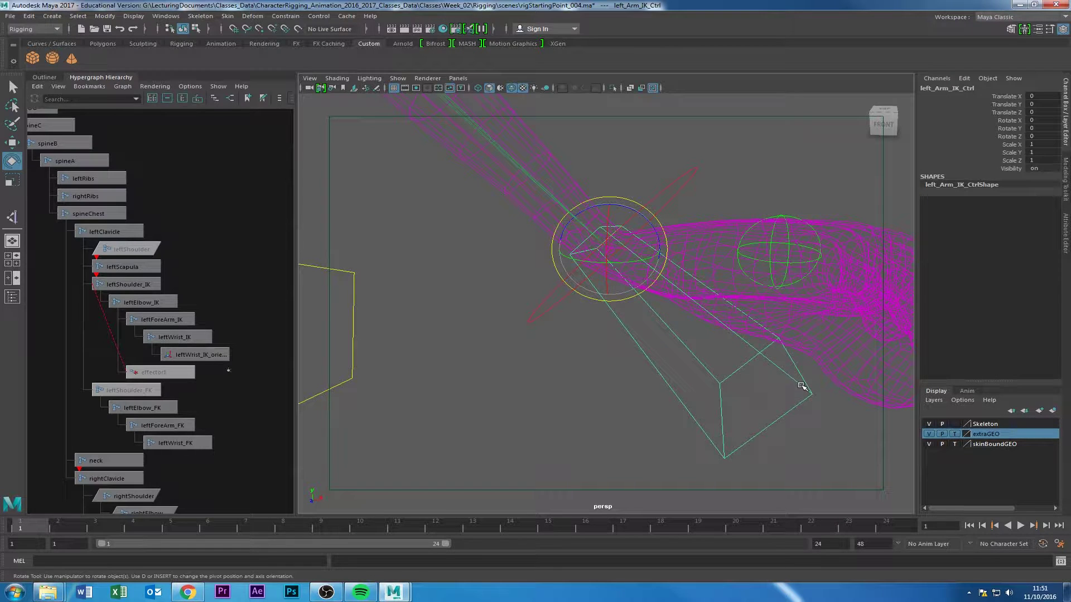
click(715, 173)
click(614, 254)
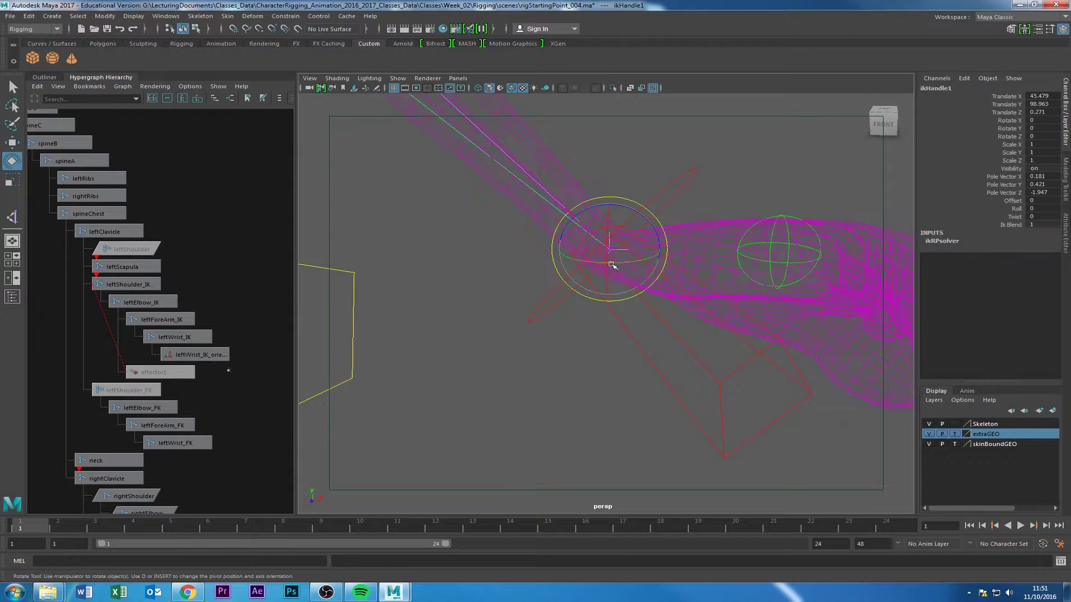
click(674, 121)
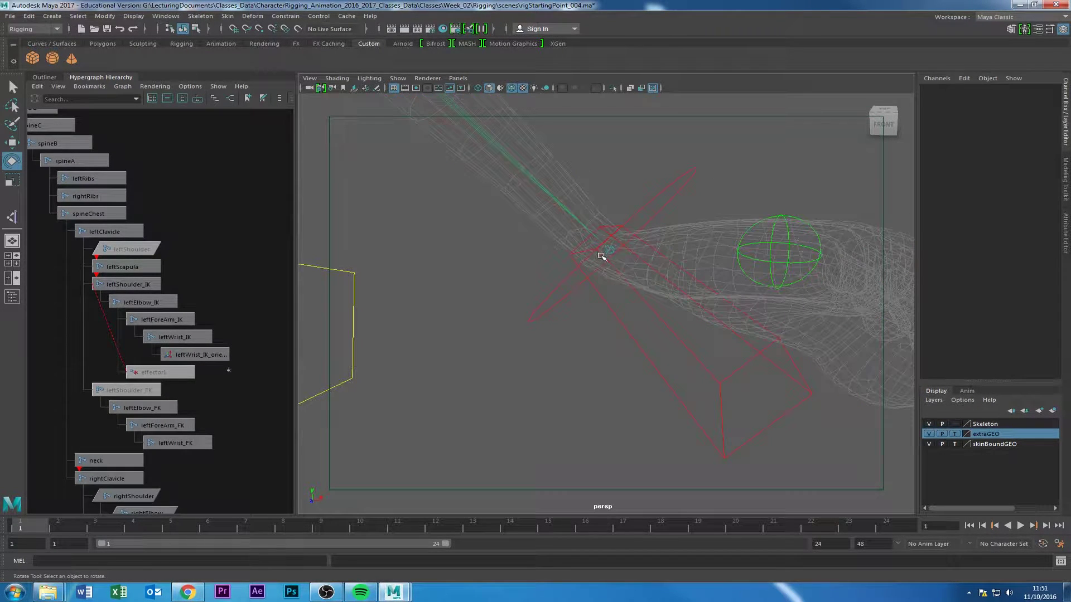
click(567, 209)
key(Down)
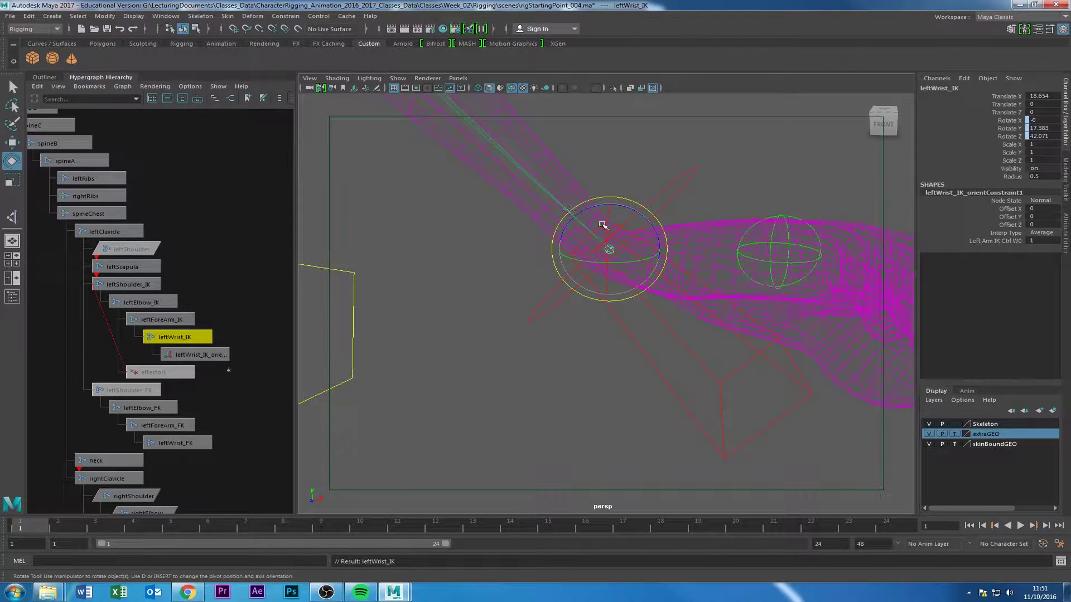
alt+drag(614, 244, 612, 272)
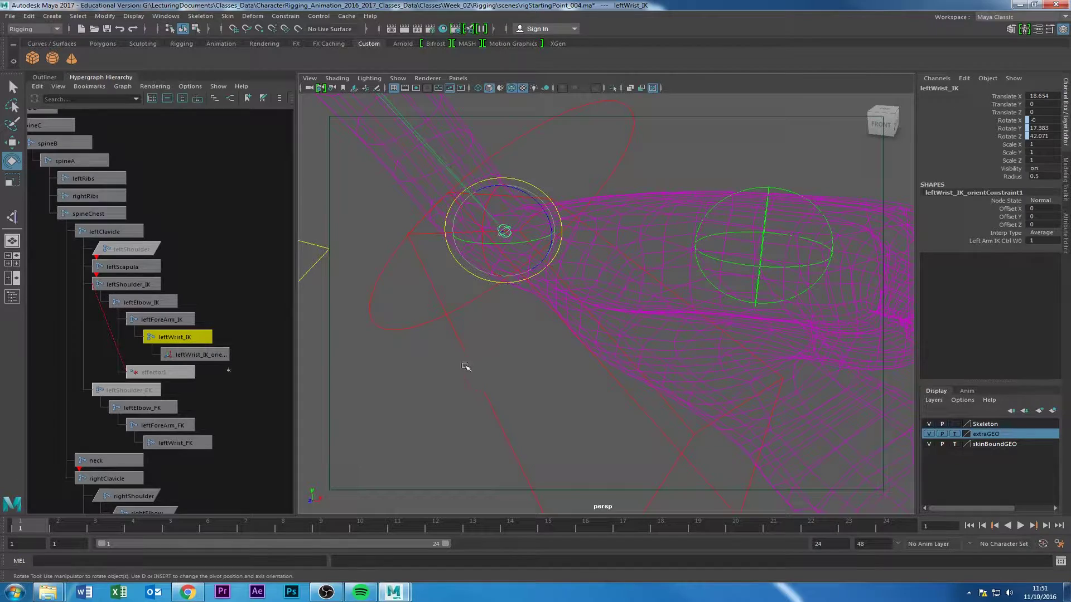
- Undo the recent selections and the orient constraint on the leftWrist_IK joint
click(480, 383)
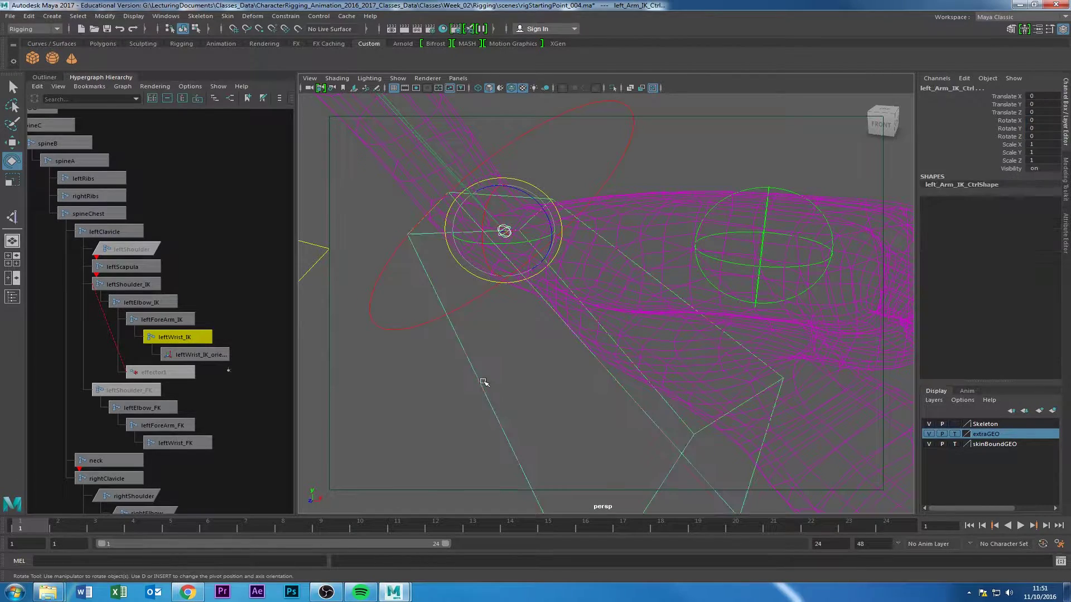
click(428, 319)
key(ctrl+z)
key(ctrl+z)
key(ctrl+z)
key(ctrl+z)
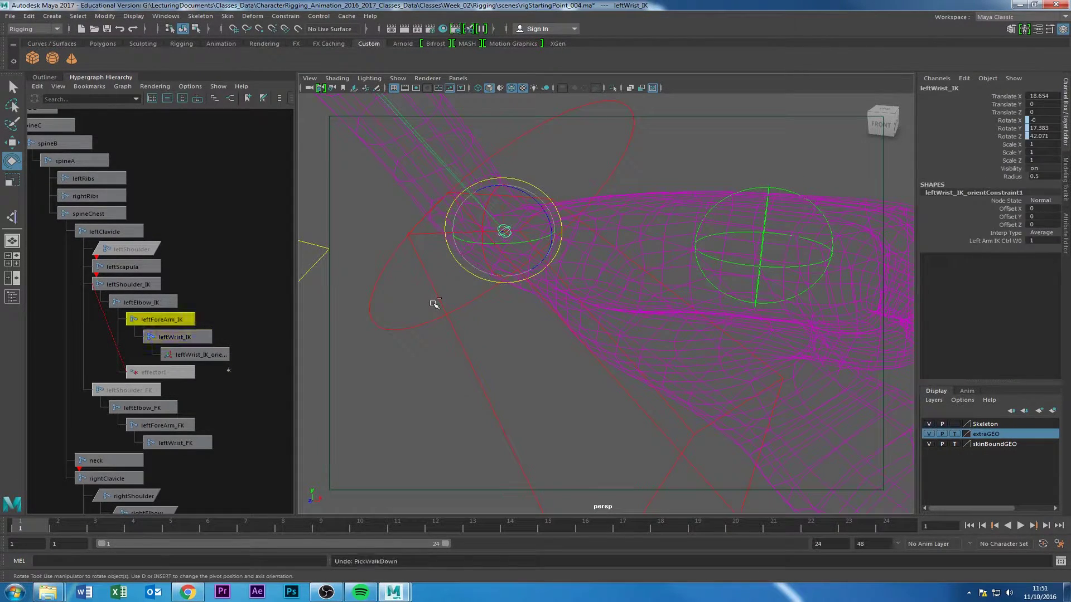
key(ctrl+z)
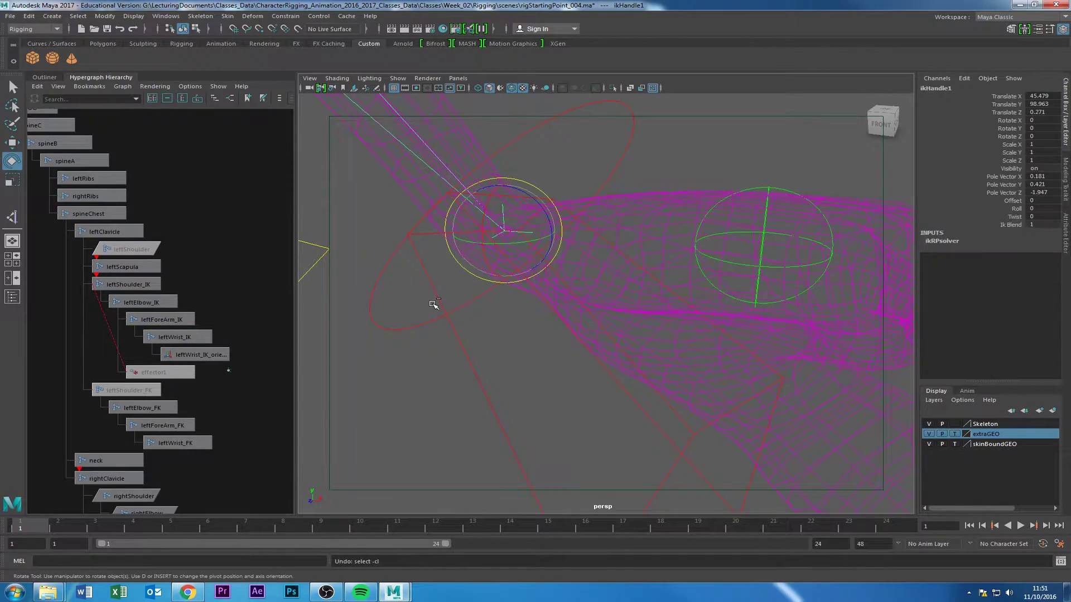
key(ctrl+z)
key(ctrl+z)
key(ctrl+z)
key(ctrl+z)
key(ctrl+z)
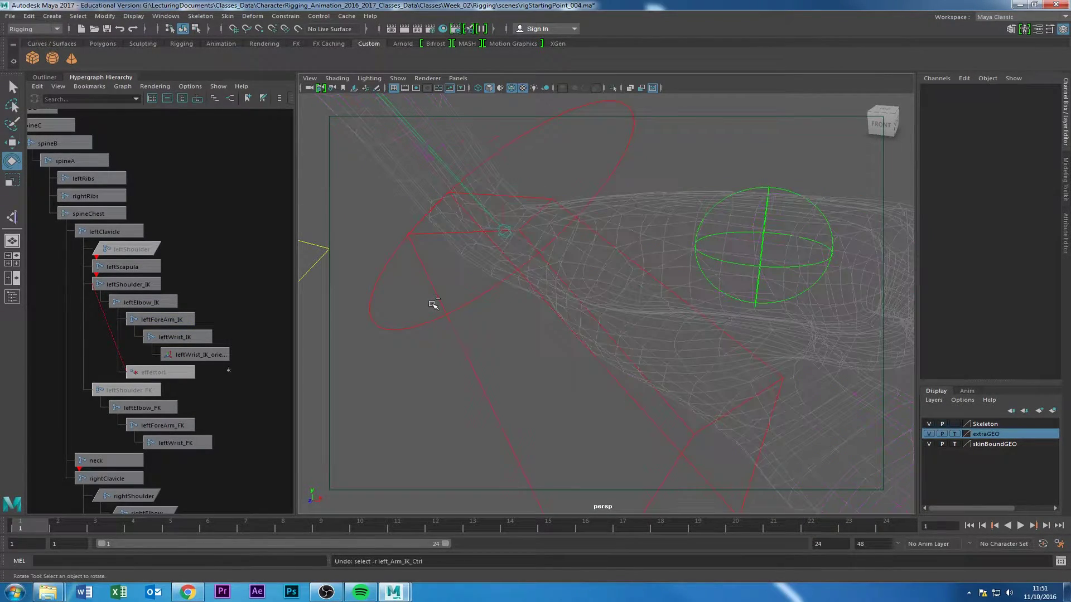
key(ctrl+z)
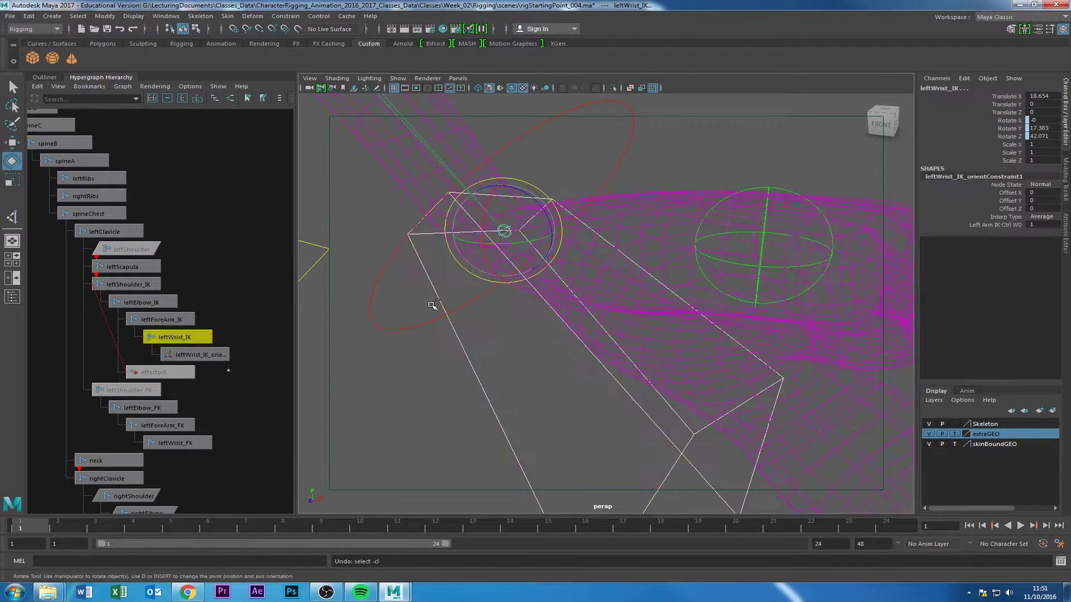
key(ctrl+z)
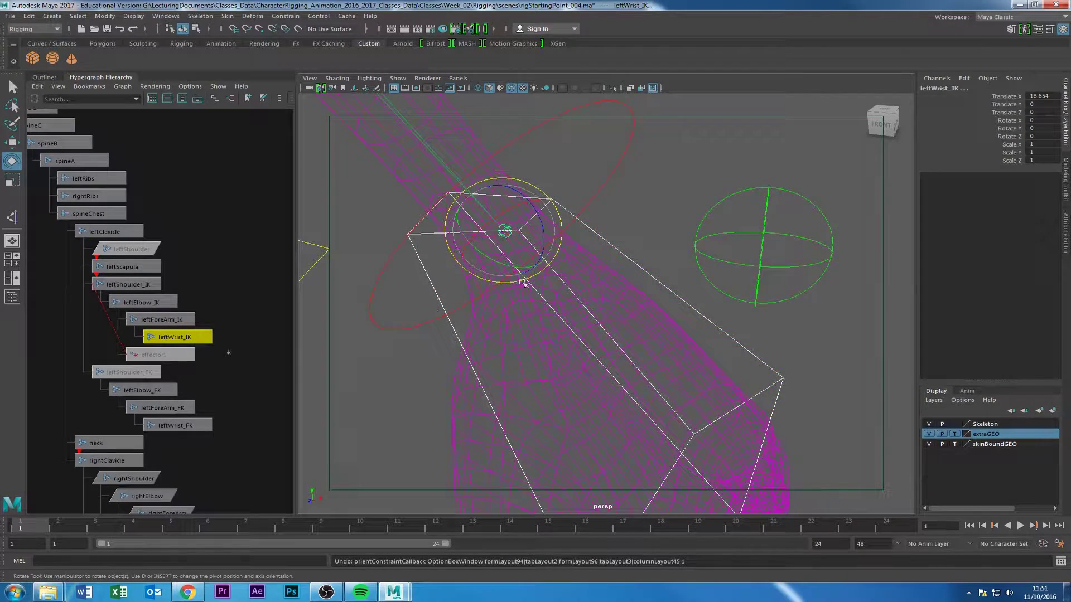
- Select the leftWrist_IK joint and add left_Arm_IK_Ctrl to the selection to compare their orientations up close
click(687, 179)
alt+drag(582, 234, 552, 265)
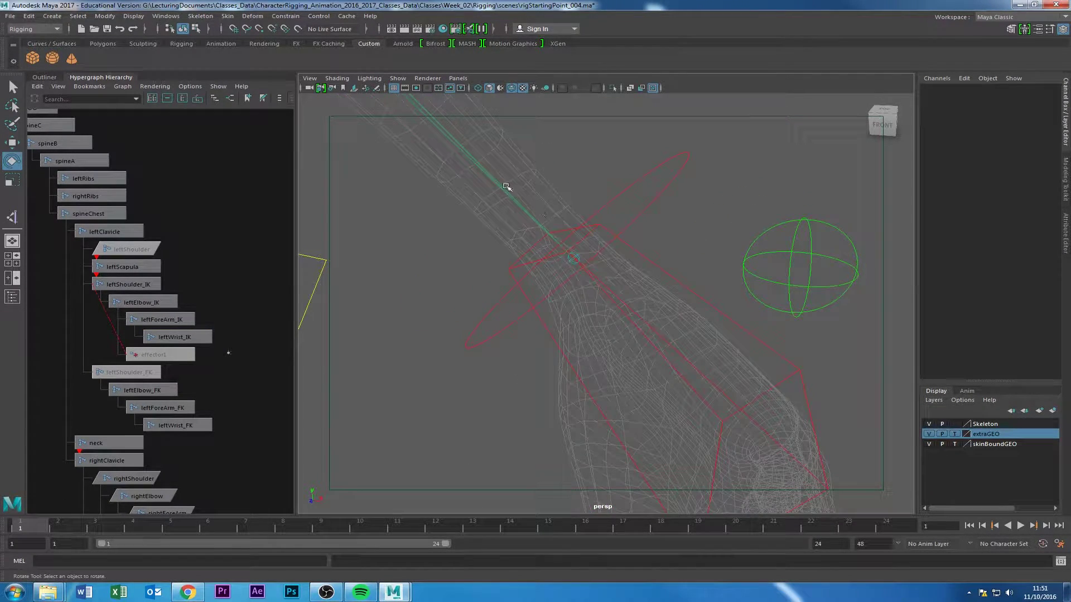
click(475, 165)
key(Down)
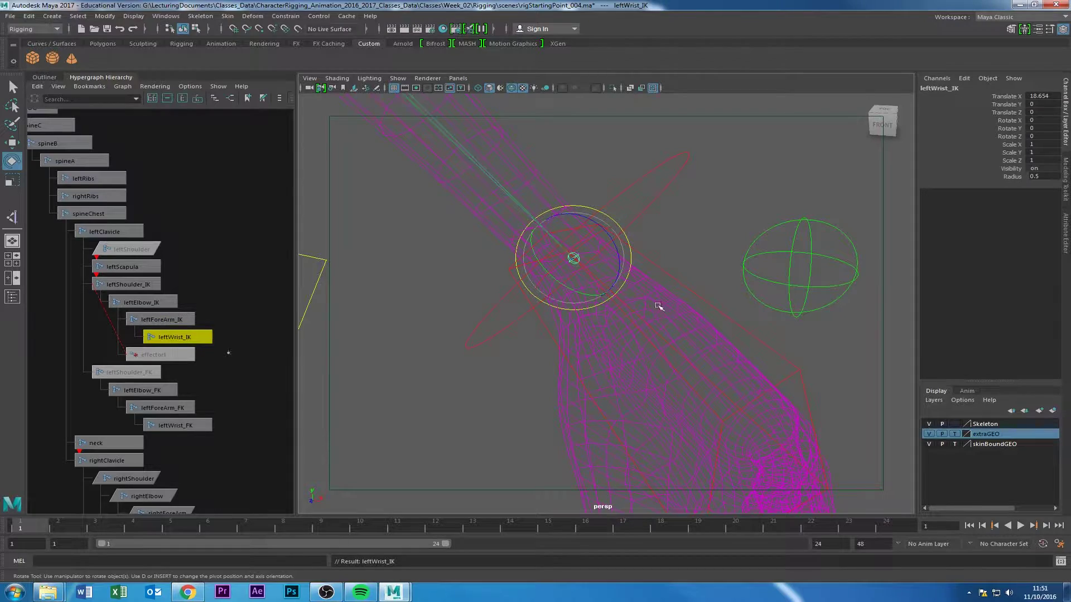
click(682, 286)
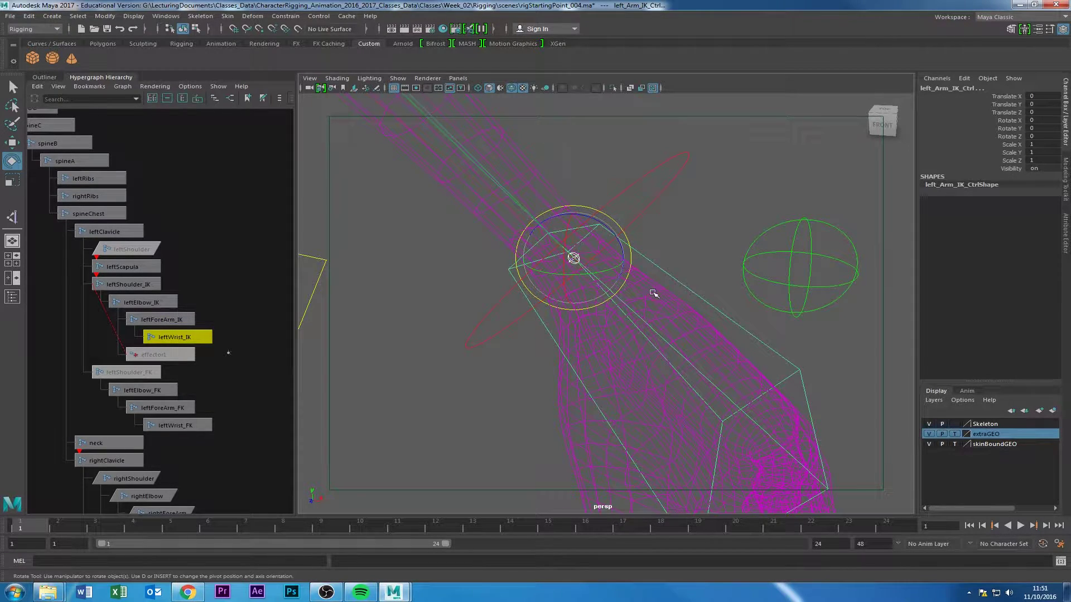
alt+right_drag(556, 284, 725, 289)
scroll(600, 262, down, 4)
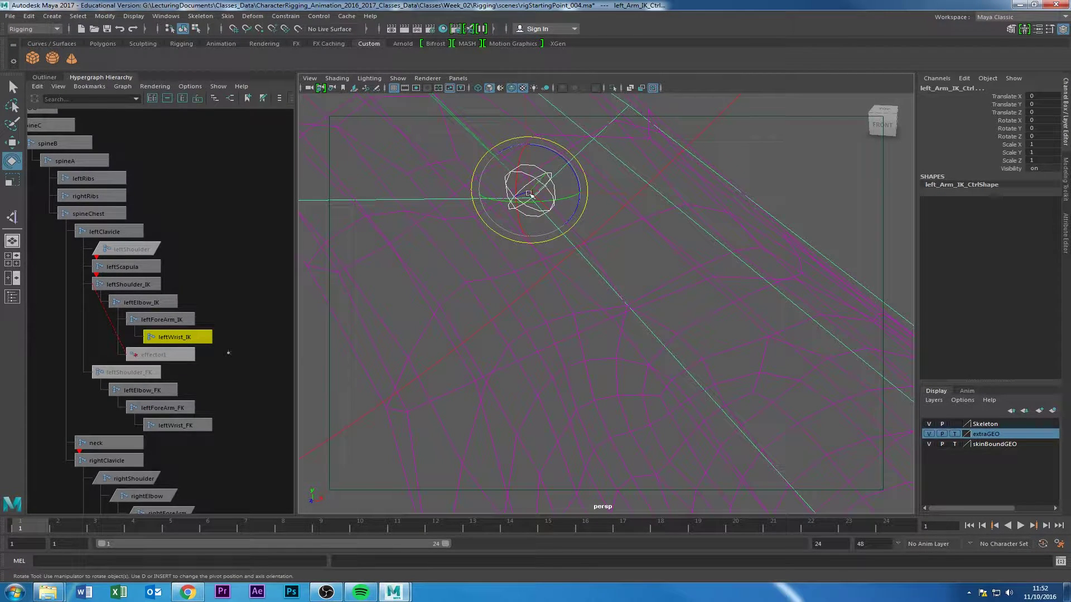
- Clear the selection around the left wrist and show the Outliner's scene list instead of the hypergraph
alt+right_drag(526, 197, 333, 246)
alt+drag(494, 287, 448, 263)
click(426, 333)
alt+drag(411, 334, 474, 363)
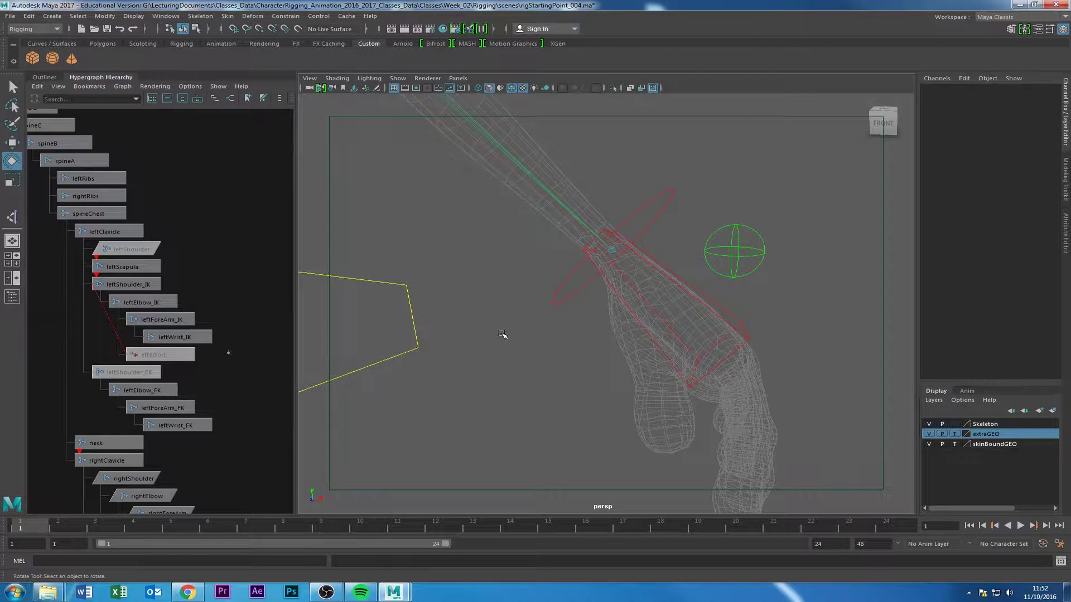
alt+right_drag(477, 324, 490, 356)
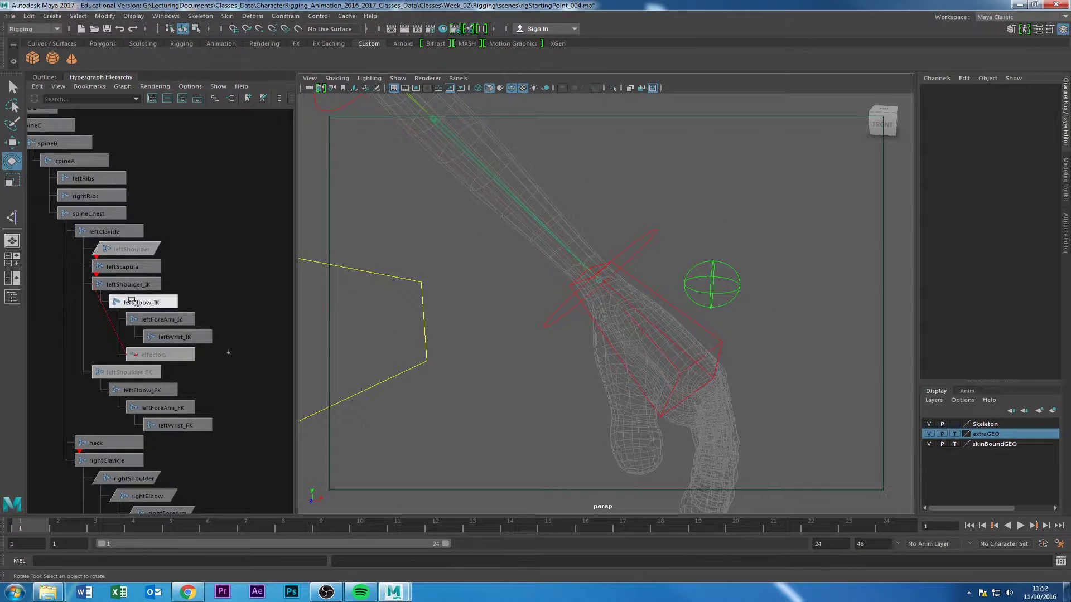
scroll(149, 305, down, 3)
click(40, 77)
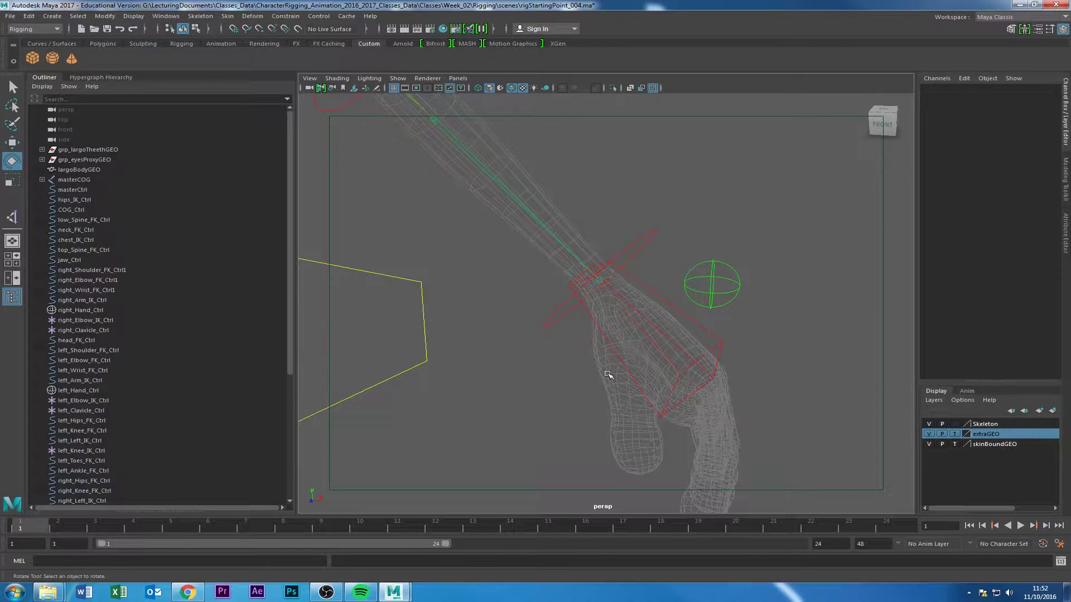
- Create a polygon cube at the origin, put it in a group, and expand that group in the Outliner
alt+right_drag(548, 382, 476, 384)
scroll(181, 345, down, 6)
alt+drag(541, 393, 577, 394)
alt+middle_drag(468, 390, 612, 224)
alt+right_drag(725, 385, 670, 390)
alt+middle_drag(669, 391, 667, 304)
click(32, 58)
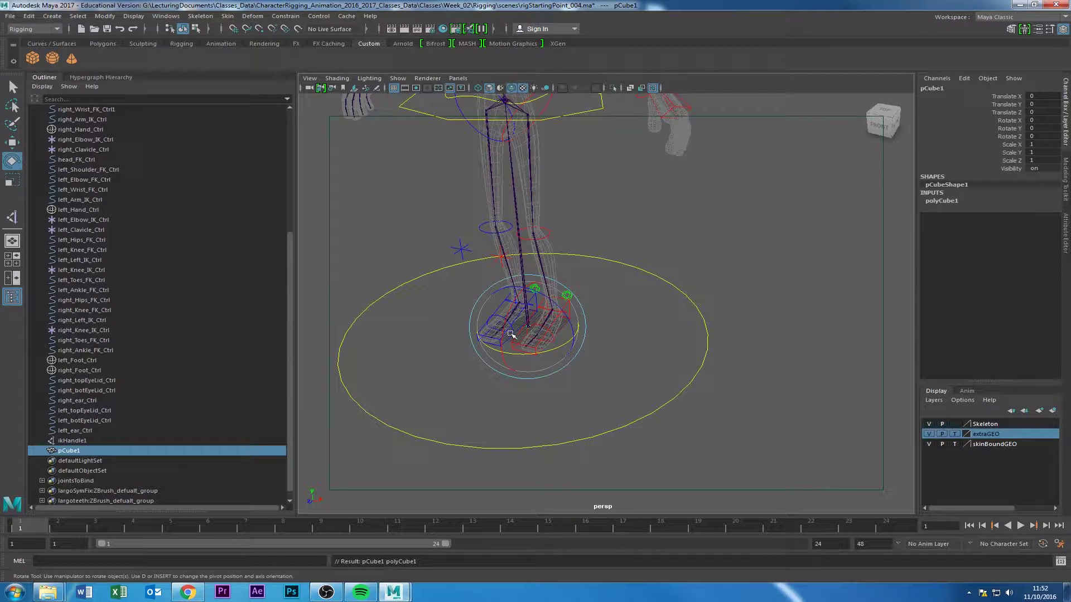
key(ctrl+g)
click(43, 450)
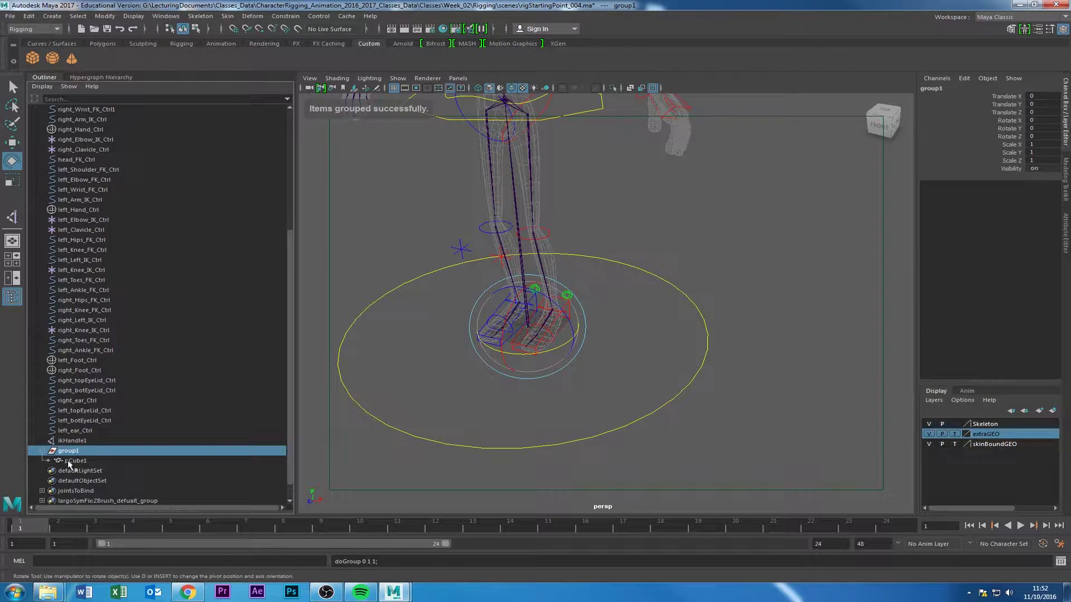
- Compare the cube with its parent group, nest that group inside a second group, and expand the resulting hierarchy
click(66, 462)
click(68, 453)
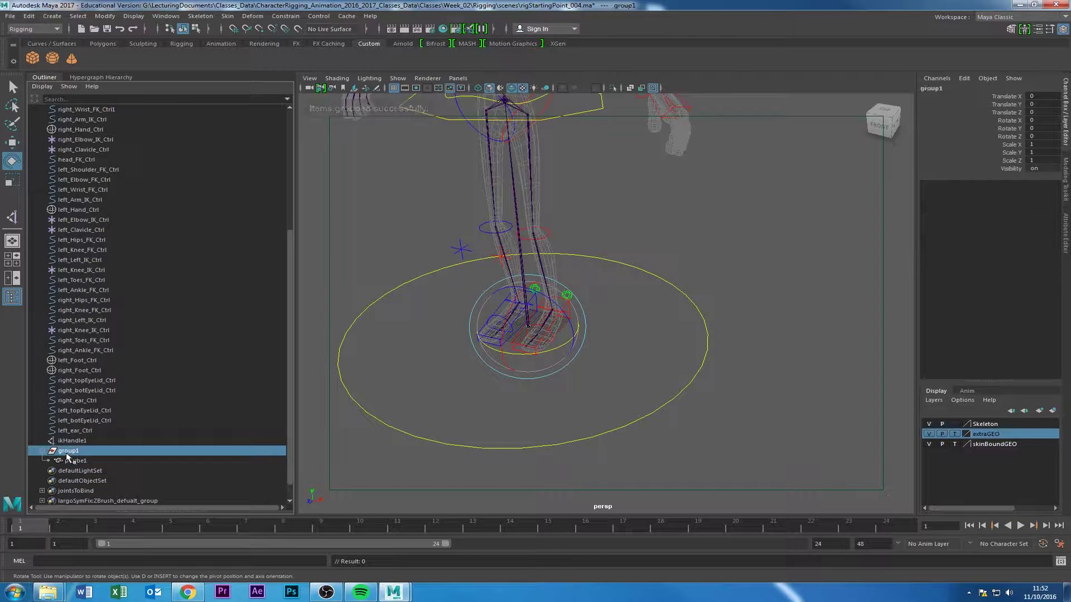
click(70, 461)
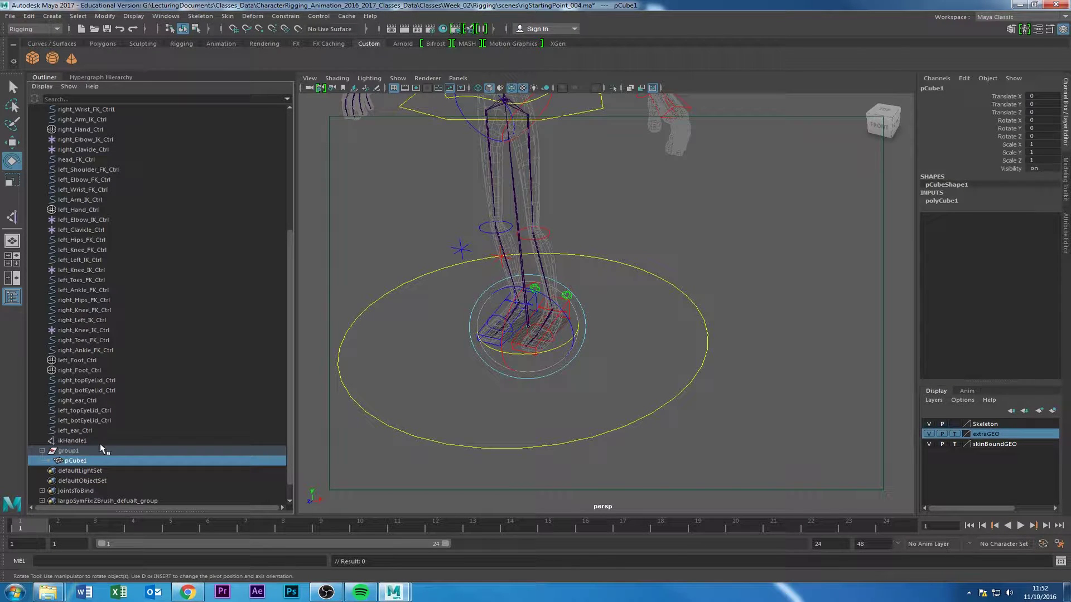
click(73, 452)
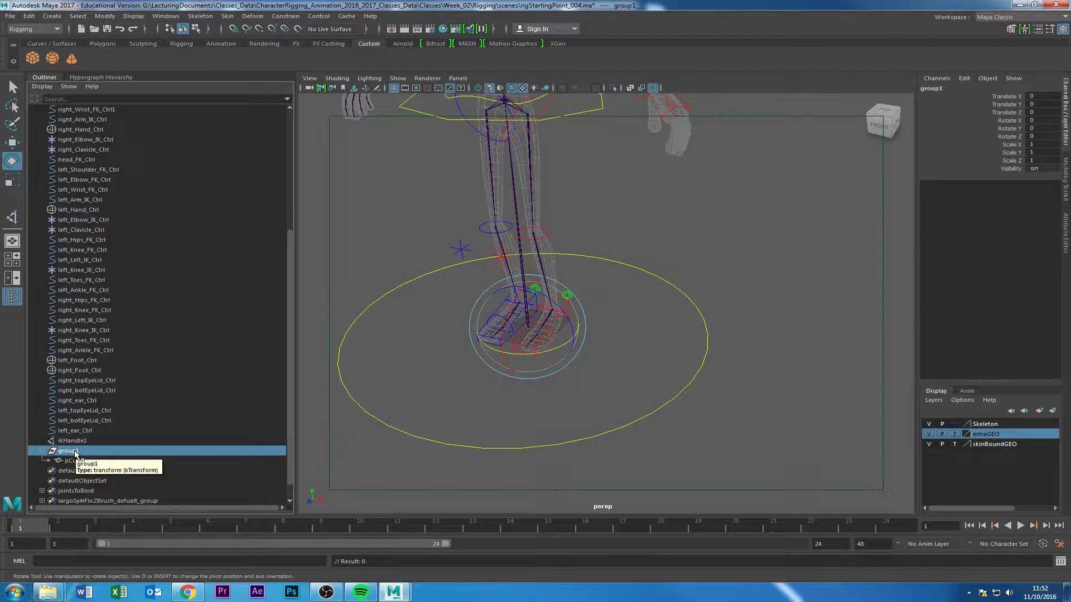
key(ctrl+g)
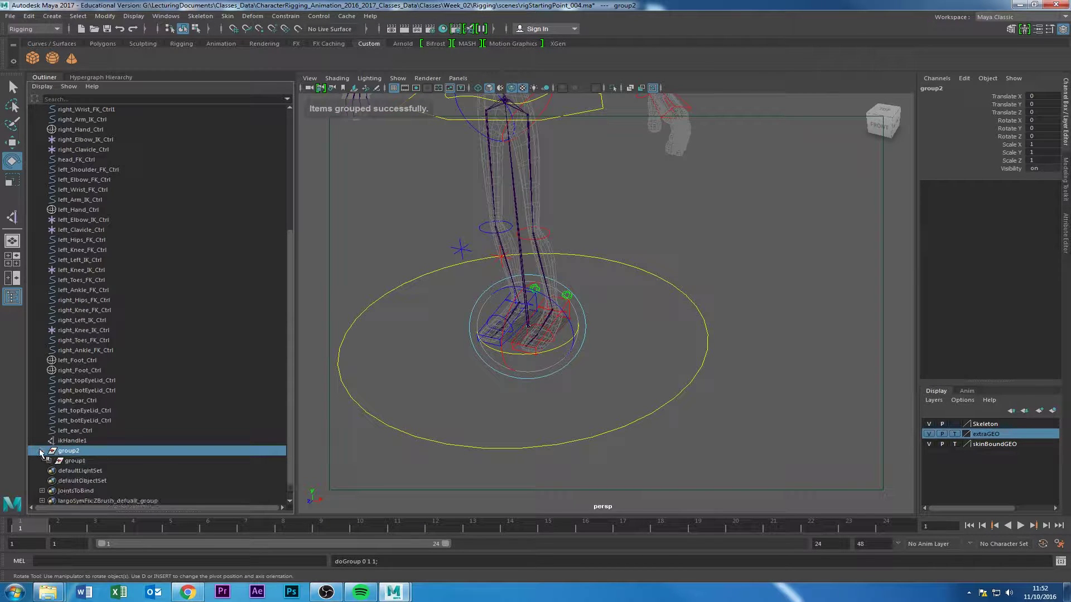
click(62, 461)
click(49, 461)
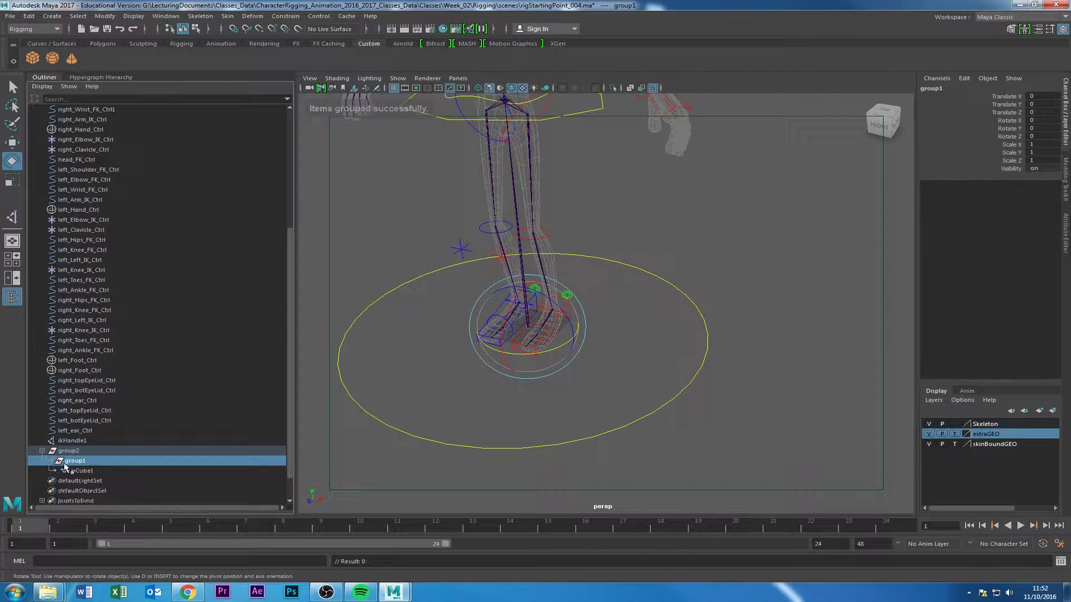
- Examine the nested hierarchy by selecting pCube1, group1 and group2 one after another and comparing their transform channels
click(79, 470)
click(73, 462)
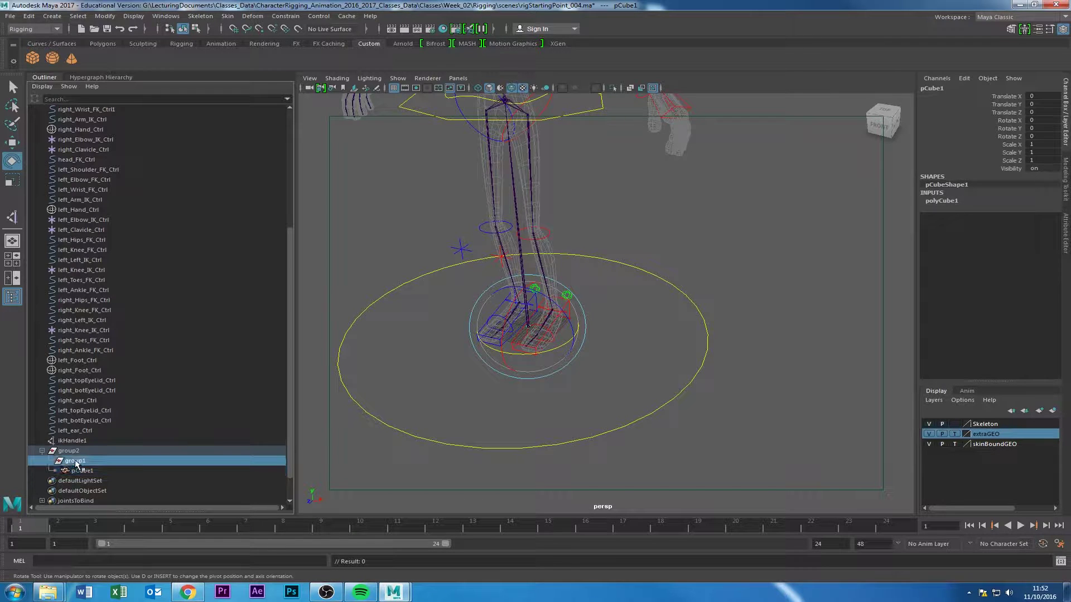
click(68, 452)
click(72, 461)
click(82, 471)
click(74, 461)
click(69, 452)
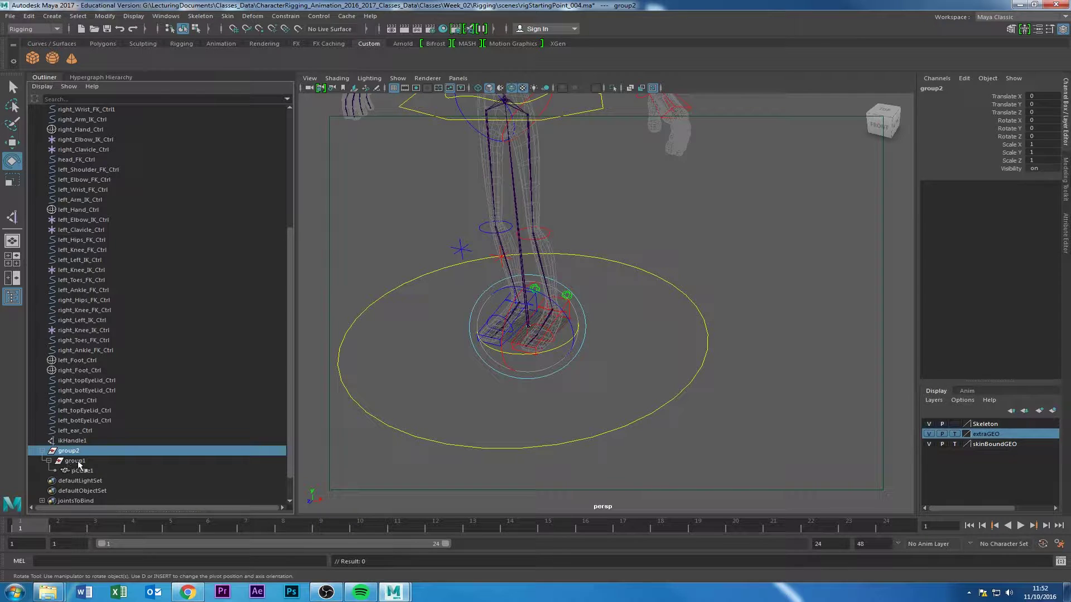
- Delete group2 together with the nested group and cube inside it
click(73, 460)
click(70, 450)
key(Delete)
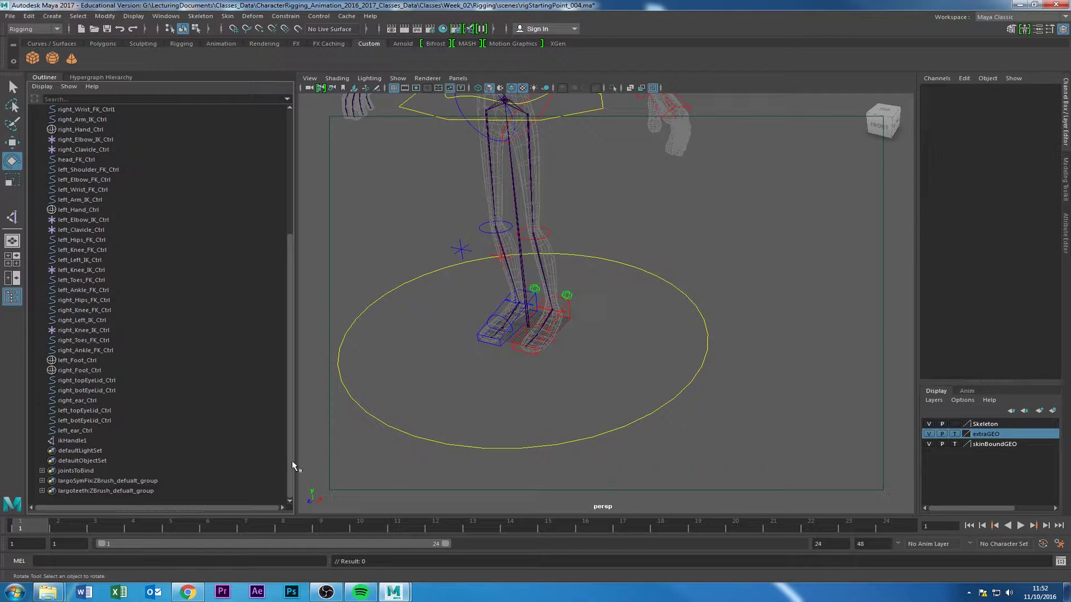
- Try creating an empty group at the origin and moving it freely, and undo both the move and the group
alt+drag(551, 279, 608, 356)
key(w)
alt+right_drag(607, 357, 457, 402)
key(ctrl+g)
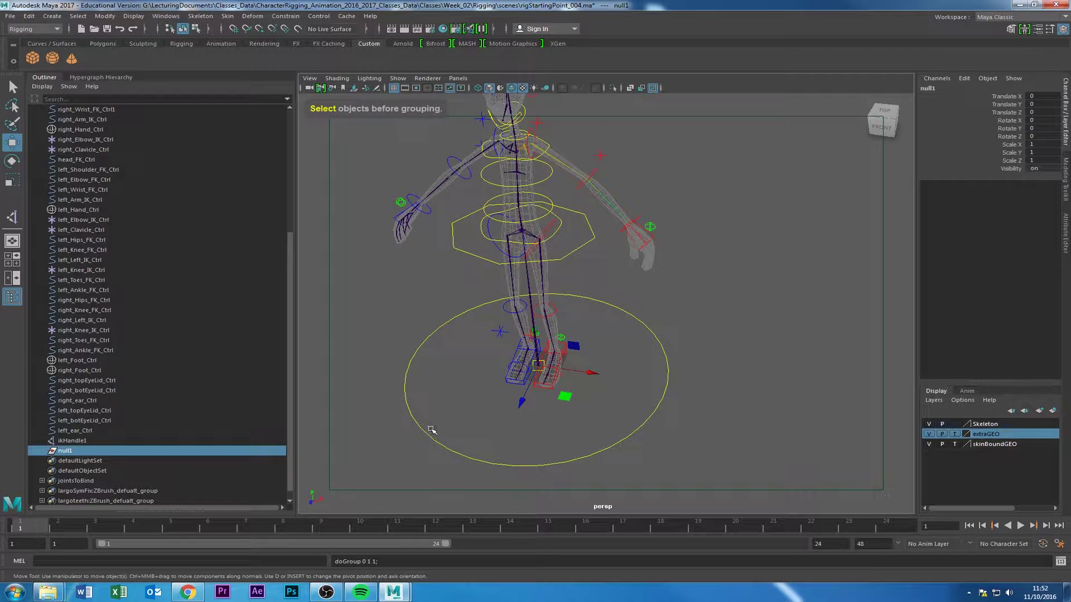
alt+drag(556, 361, 593, 393)
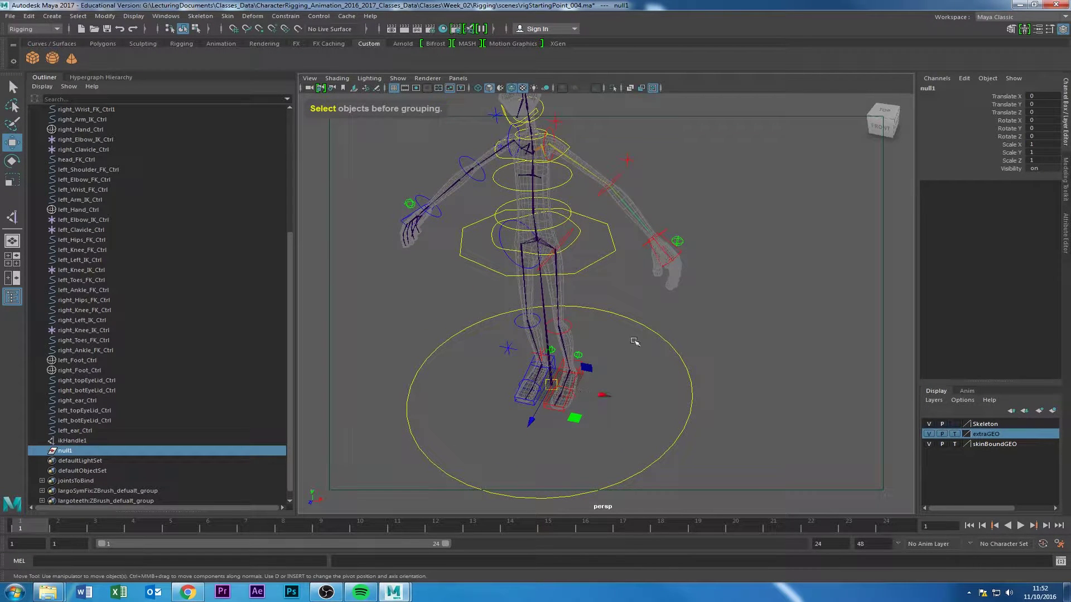
drag(551, 385, 620, 311)
key(ctrl+z)
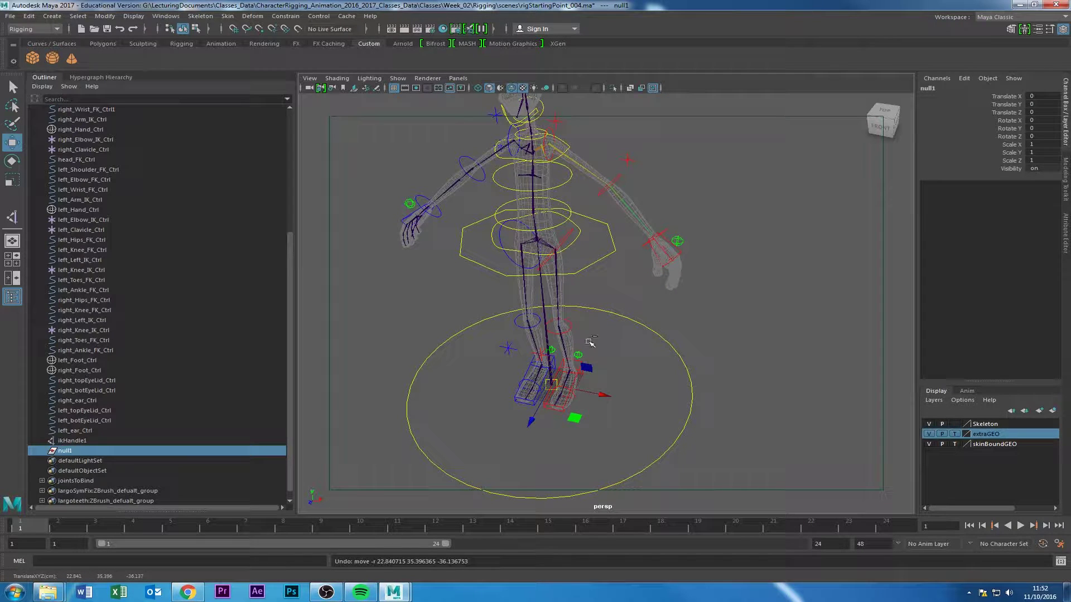
key(ctrl+z)
- Create an empty group with nothing selected and move it away from the origin to about 33.8, 61.4, -60.9
click(692, 393)
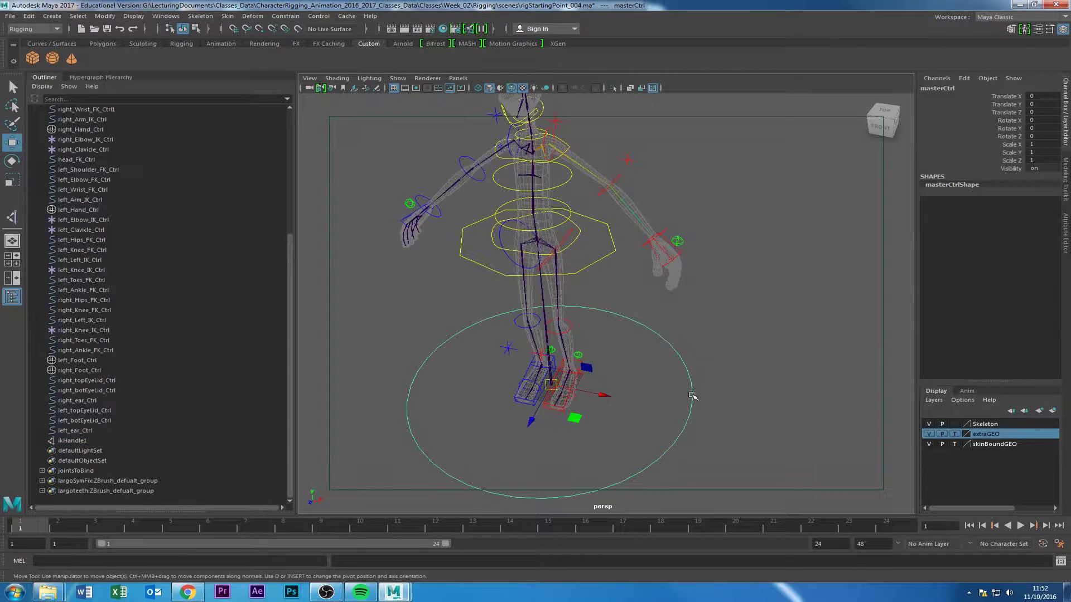
click(671, 367)
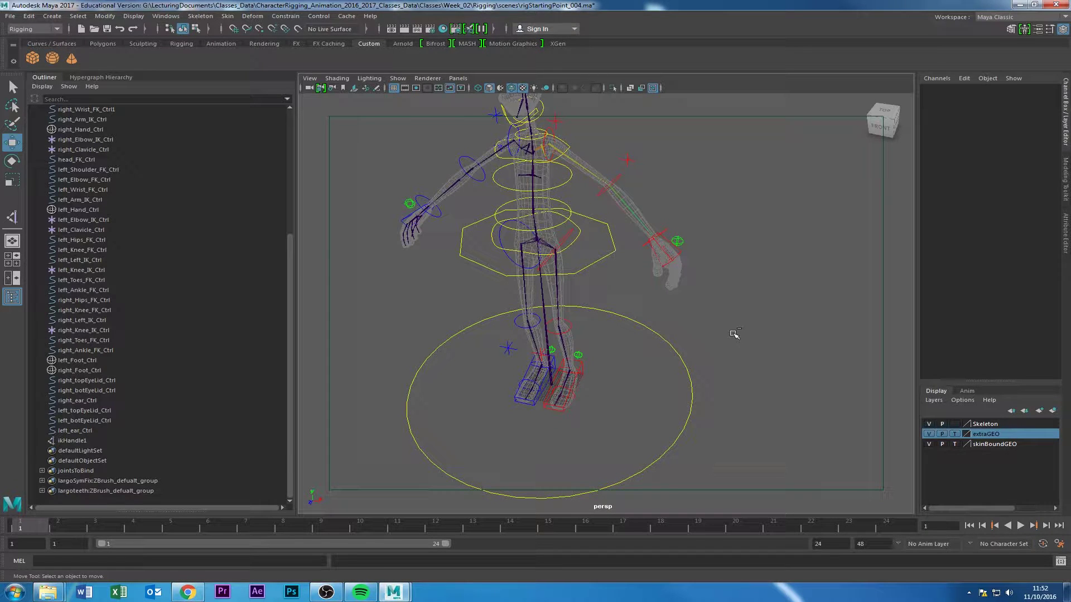
key(ctrl+g)
drag(554, 387, 653, 243)
key(ctrl+1)
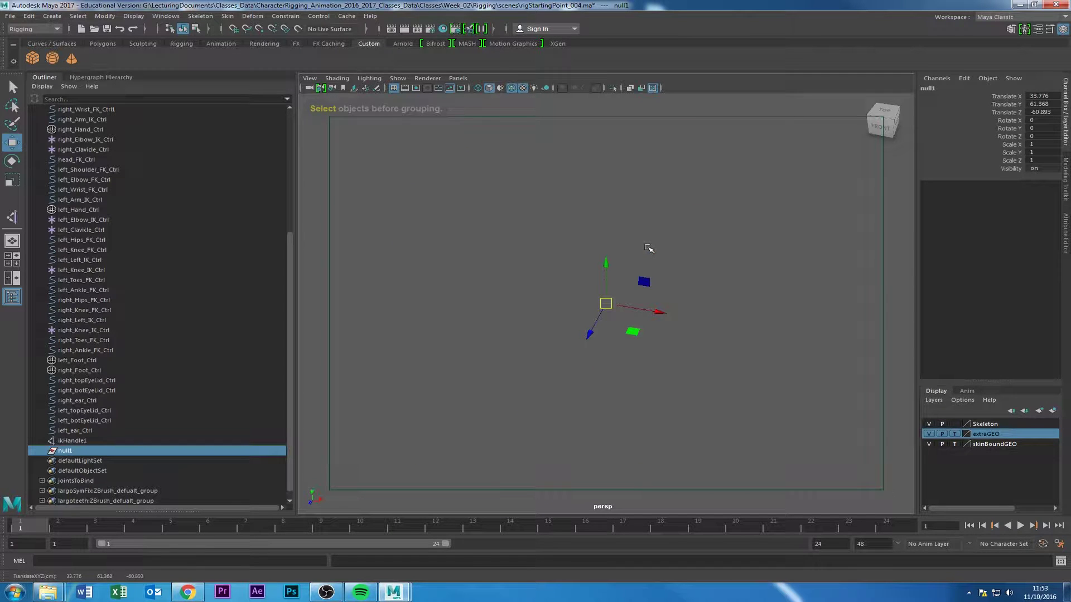
scroll(540, 313, down, 10)
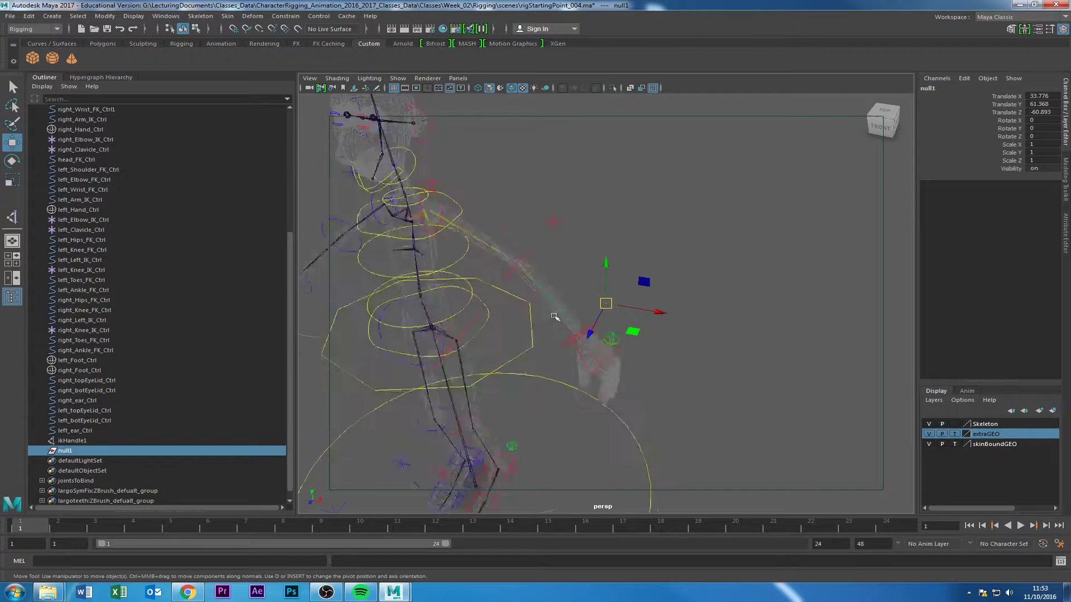
- Snap the empty group onto the left wrist joint at translate 45.479, 98.963, 0.271 and clear the selection
alt+drag(628, 307, 605, 347)
scroll(598, 310, up, 2)
key(v)
key(f)
alt+drag(579, 403, 544, 403)
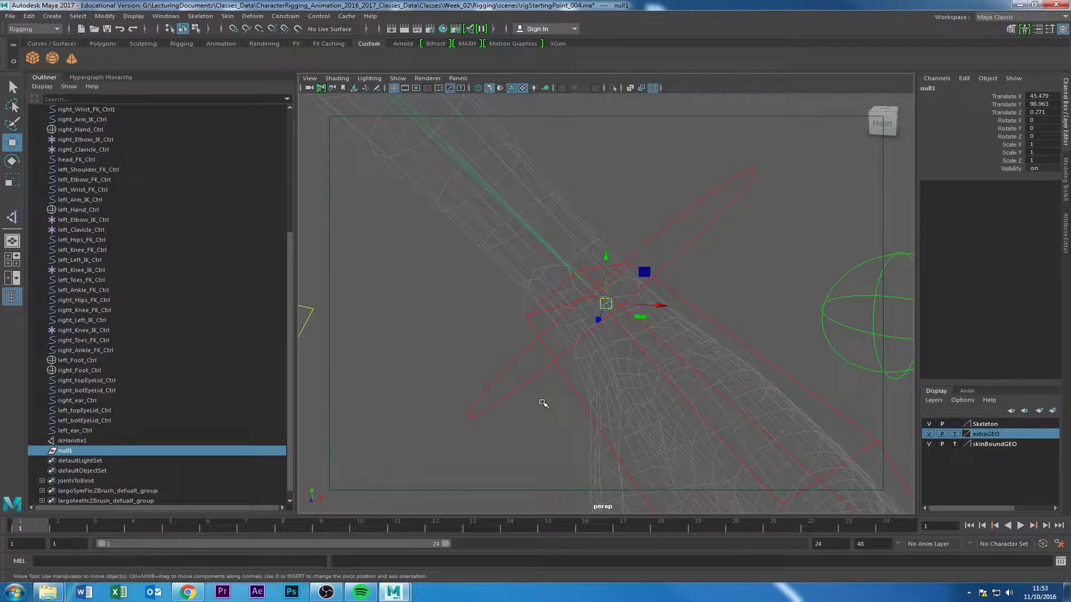
click(531, 357)
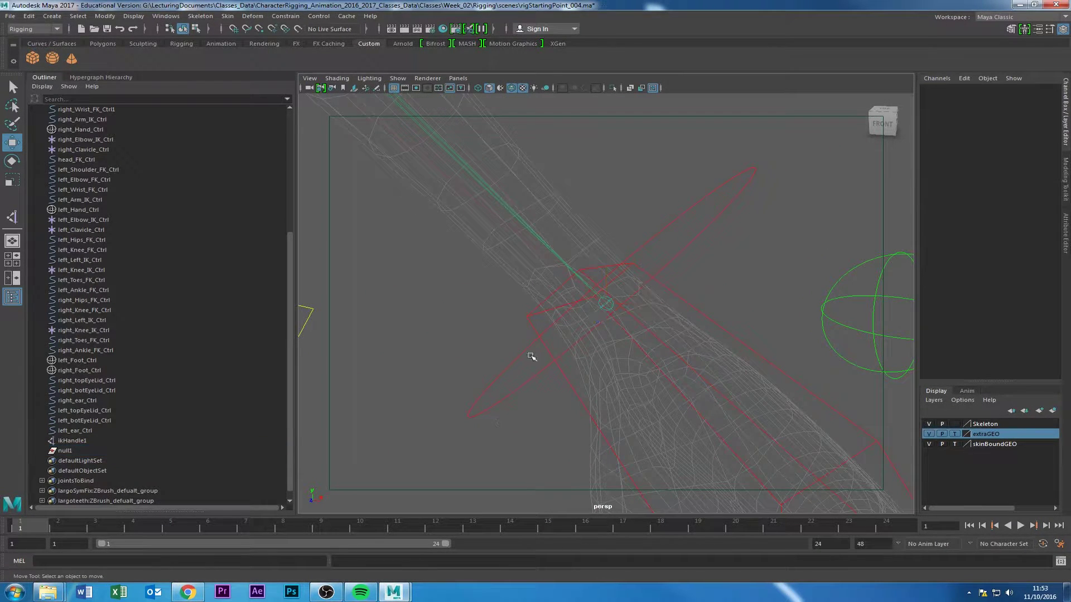
- With null1 selected, add shortcuts for deleting history, Freeze Transformations and Center Pivot to the Custom shelf
click(78, 450)
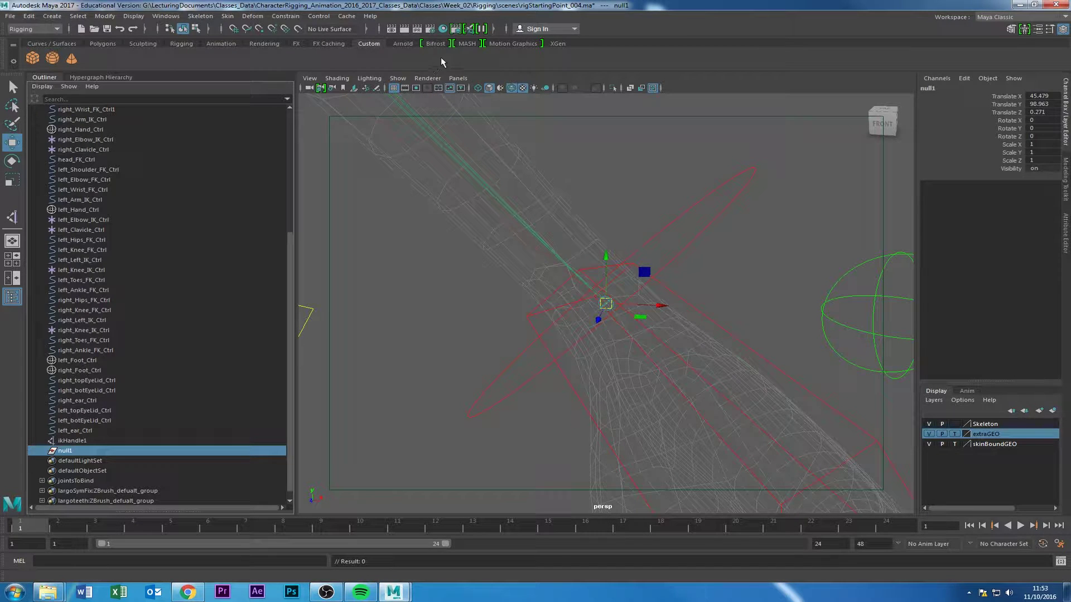
click(105, 15)
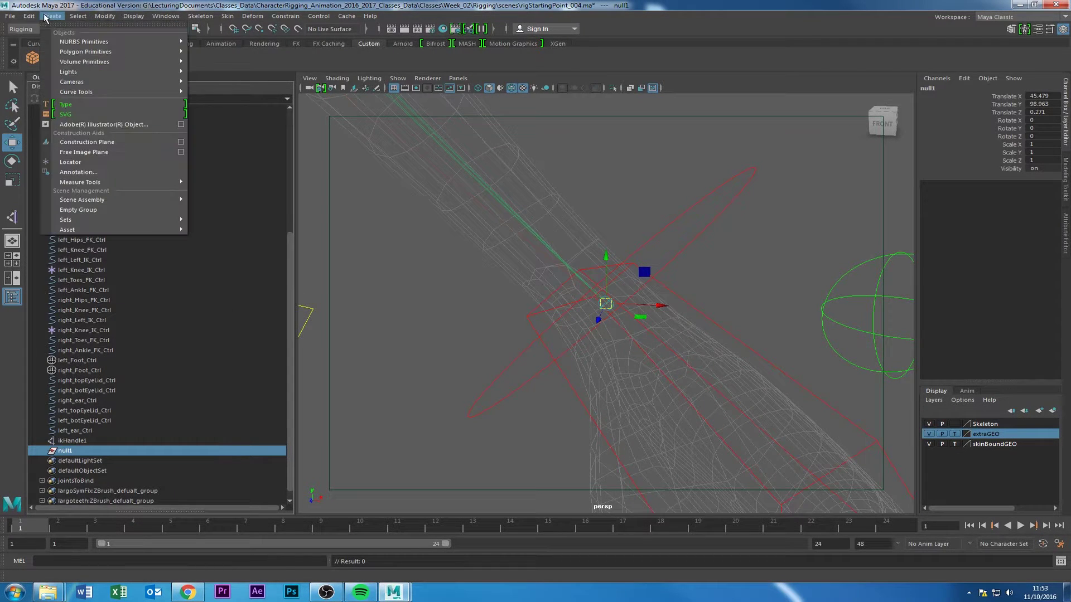
mouse_move(29, 15)
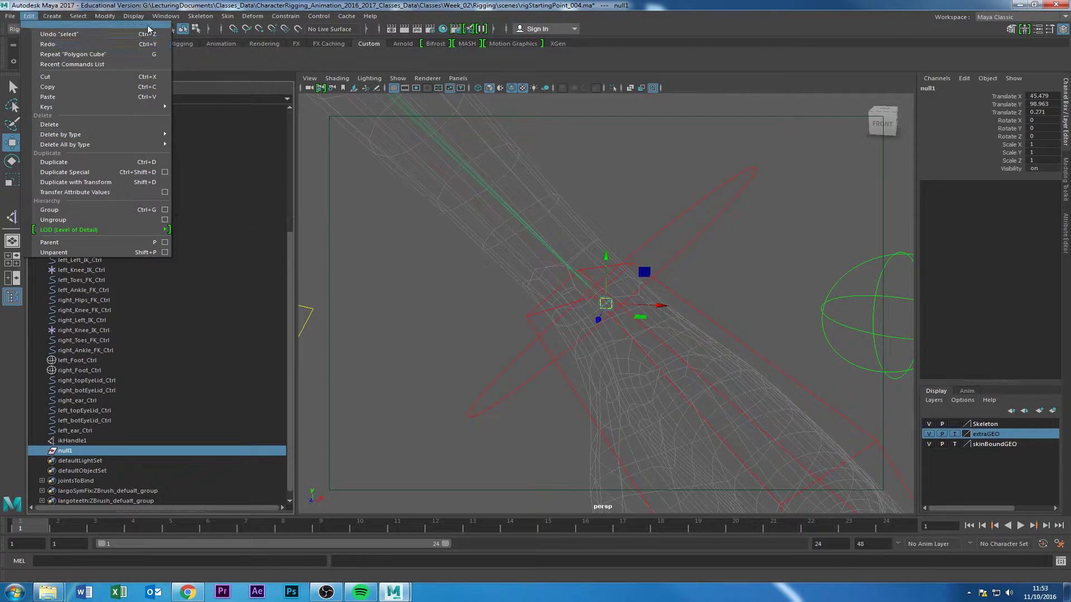
mouse_move(133, 16)
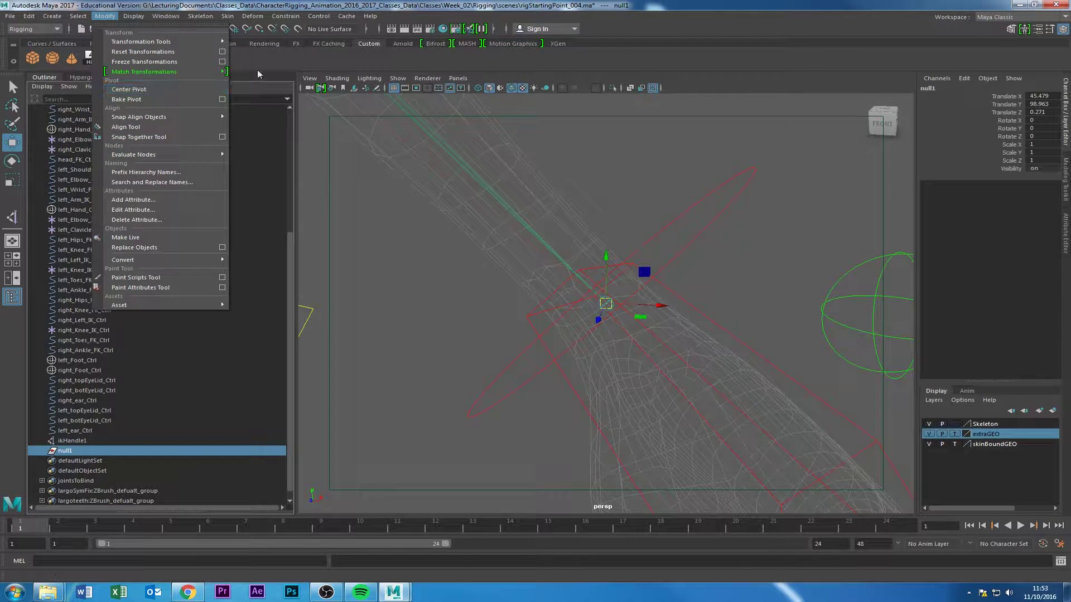
click(281, 61)
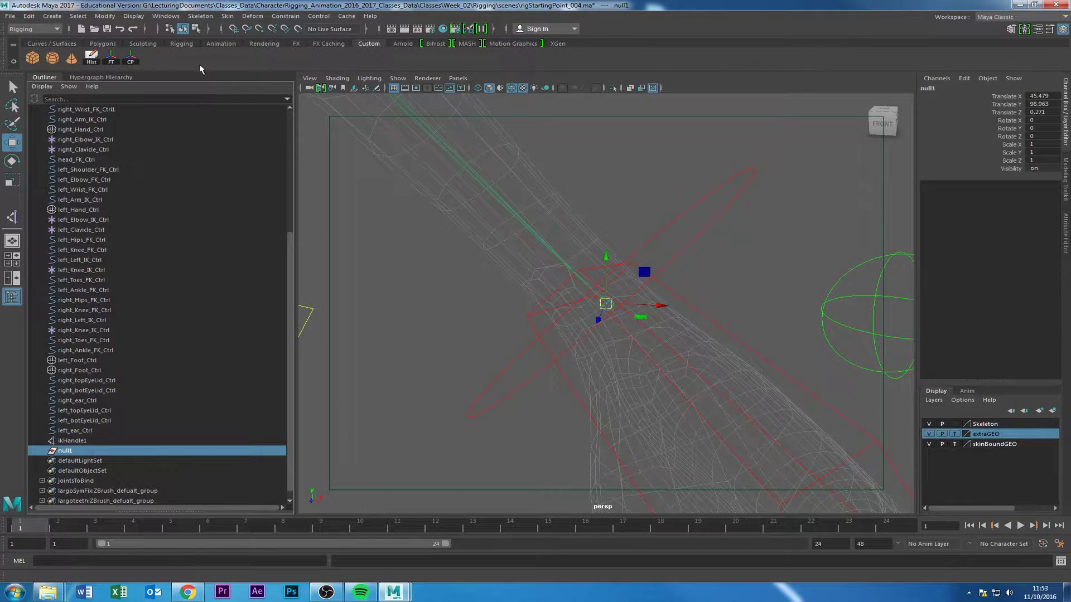
- Freeze null1's transformations and orient constrain it to the leftWrist_IK joint
click(111, 58)
alt+drag(593, 309, 629, 317)
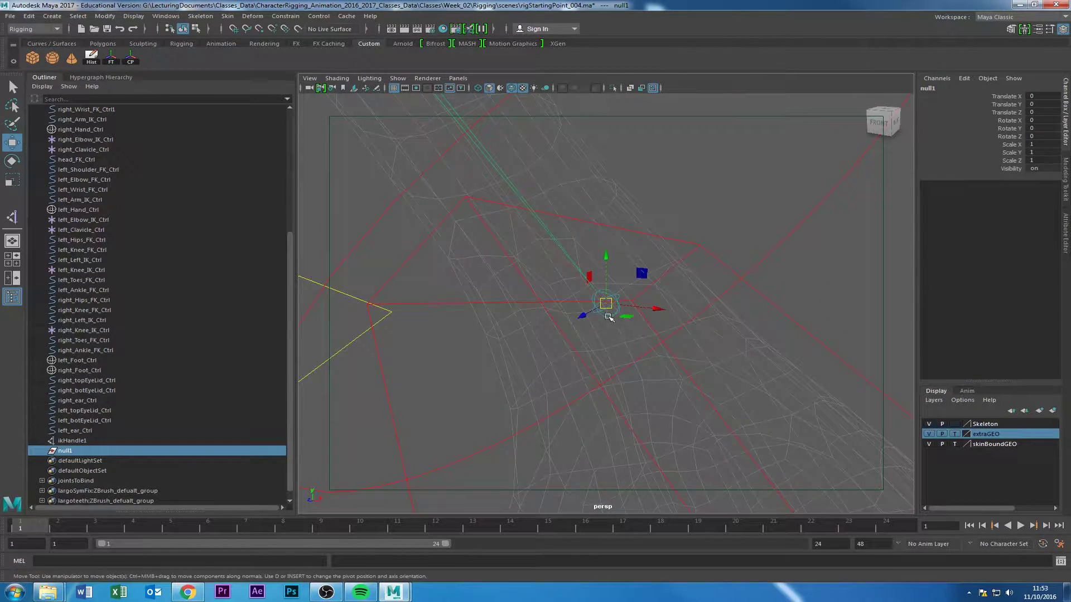
click(609, 319)
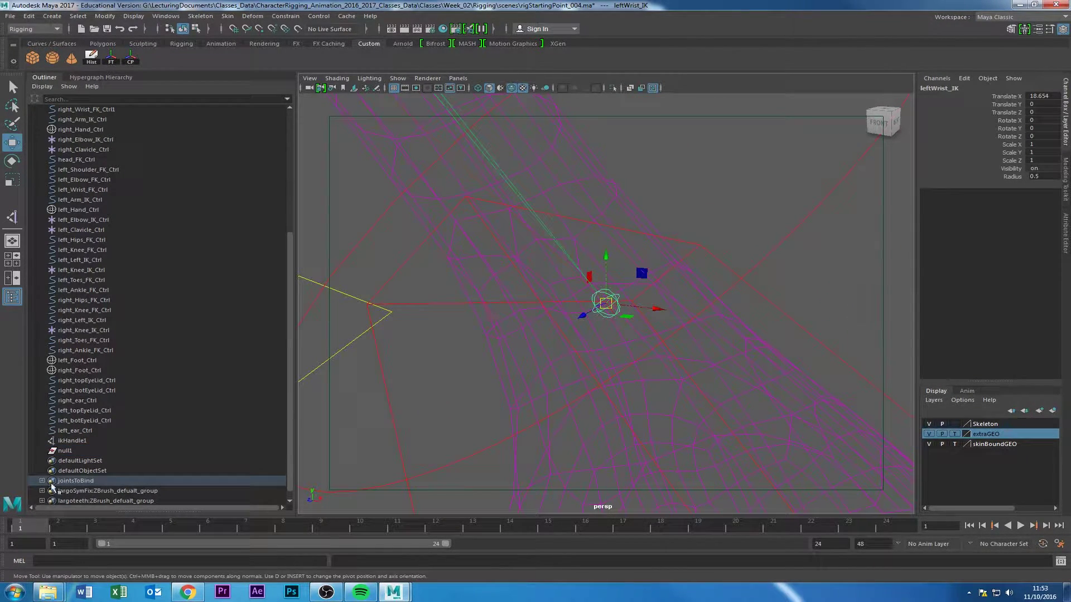
click(64, 451)
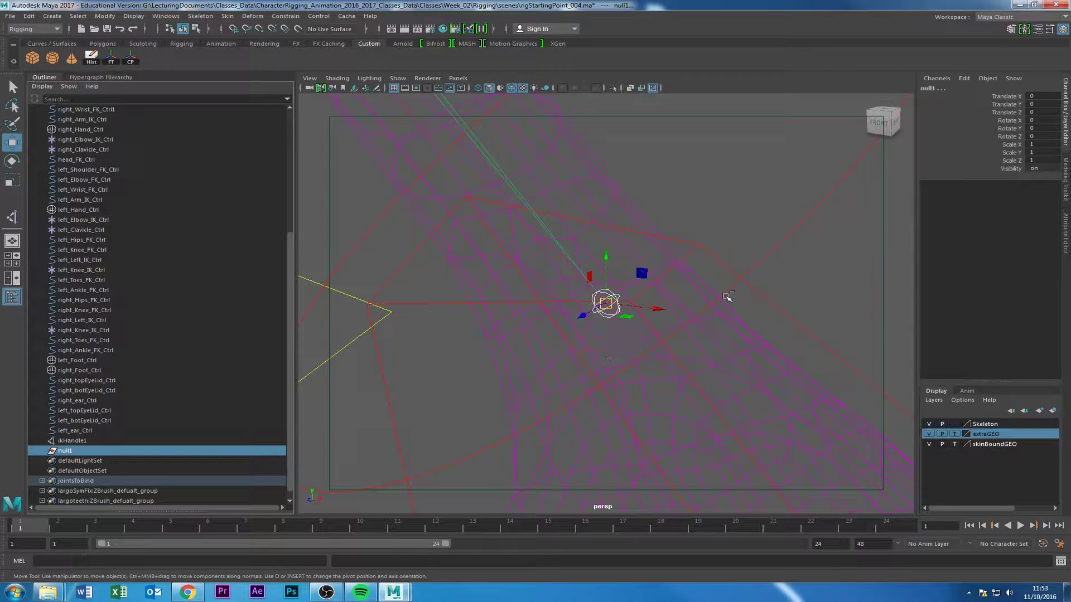
click(285, 16)
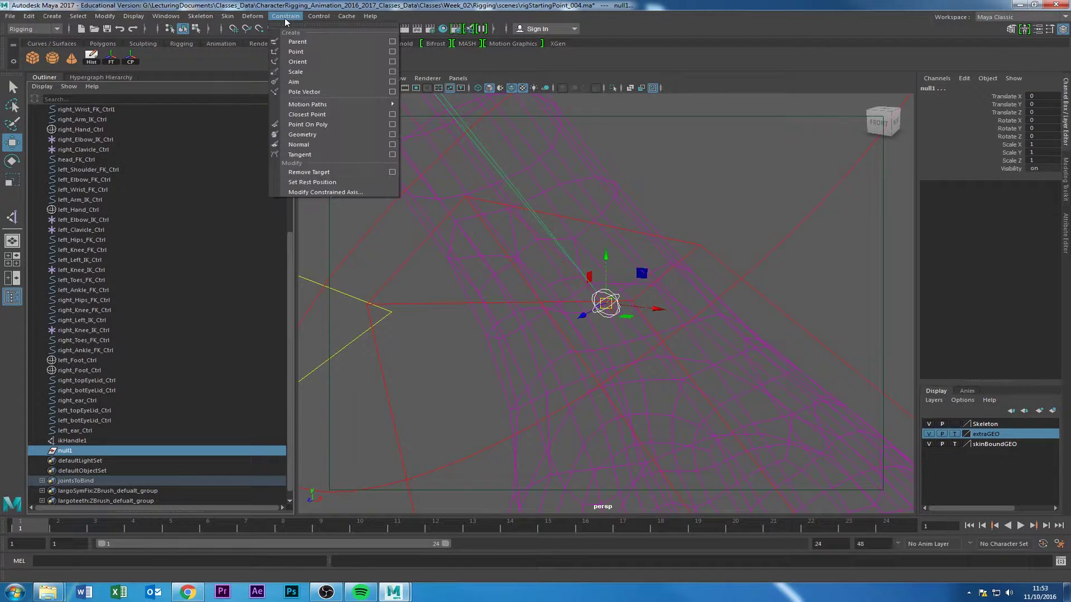
click(298, 62)
- Hide ikHandle1 and compare the rotation axes of the leftWrist_IK joint and null1
click(72, 440)
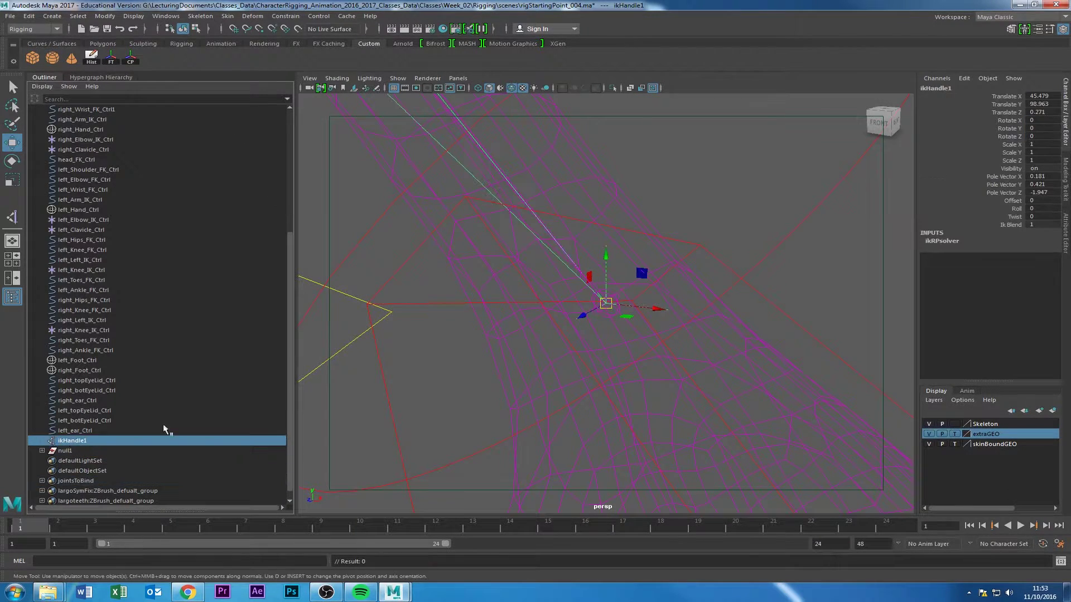
key(ctrl+h)
click(606, 314)
alt+right_drag(588, 336, 676, 362)
scroll(658, 357, up, 2)
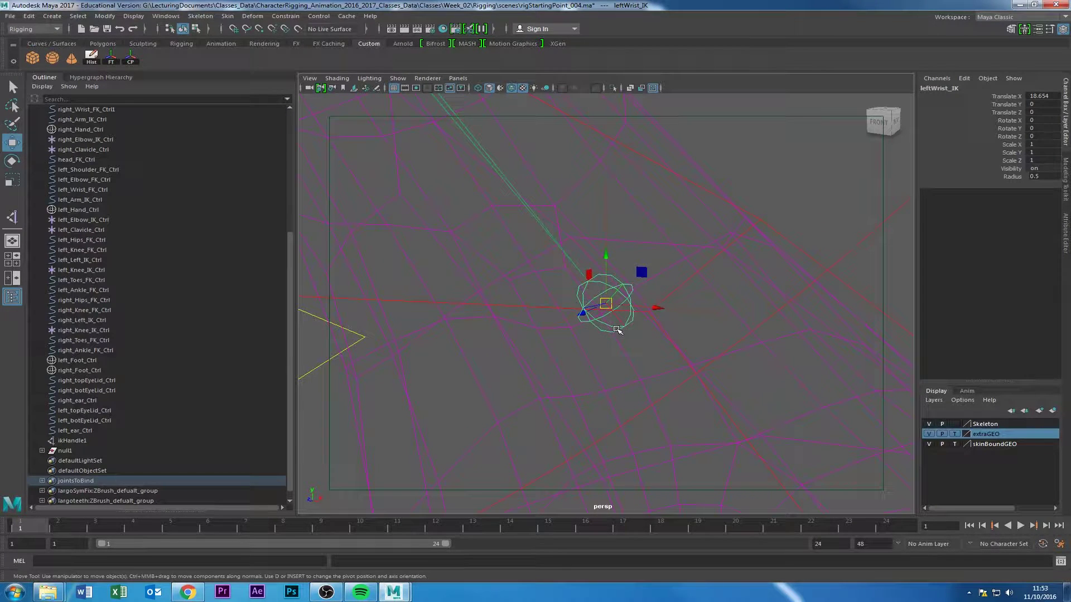
key(e)
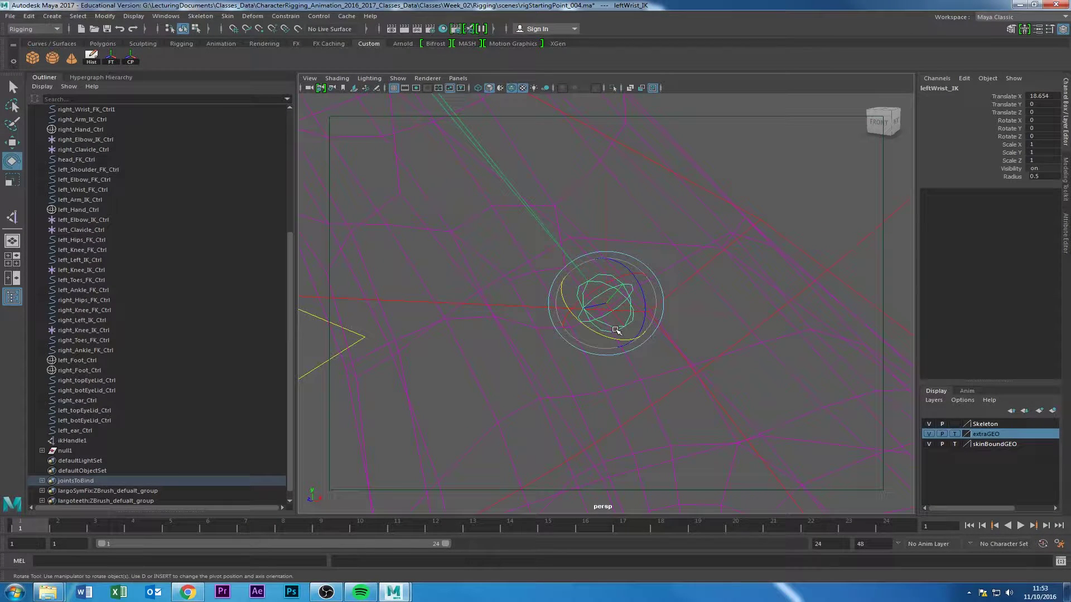
click(65, 451)
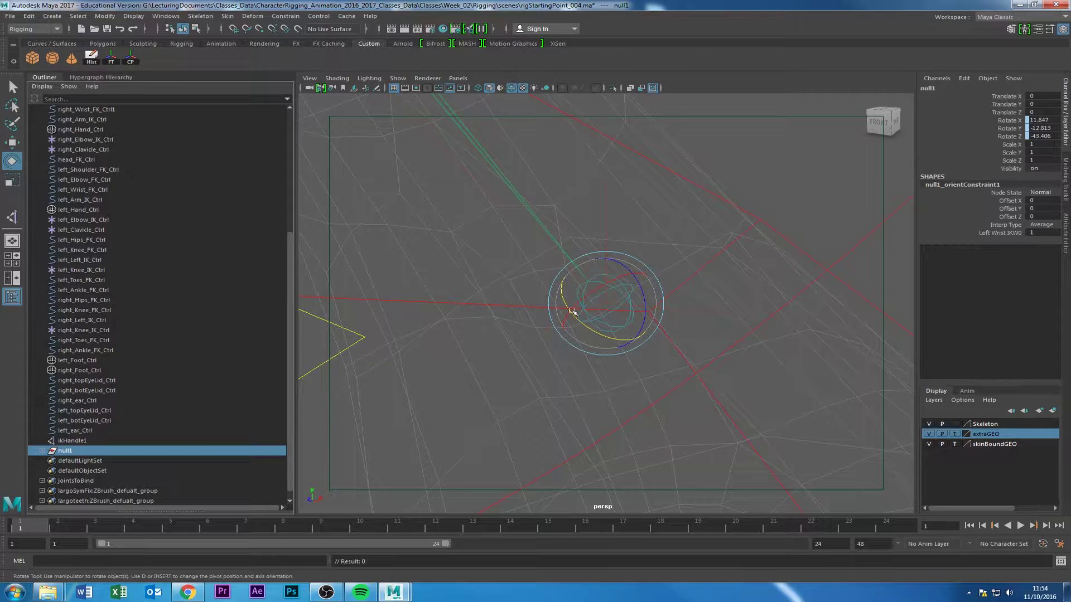
- Compare null1 with the leftWrist_IK joint and delete the orient constraint under null1
click(69, 442)
click(70, 451)
click(763, 151)
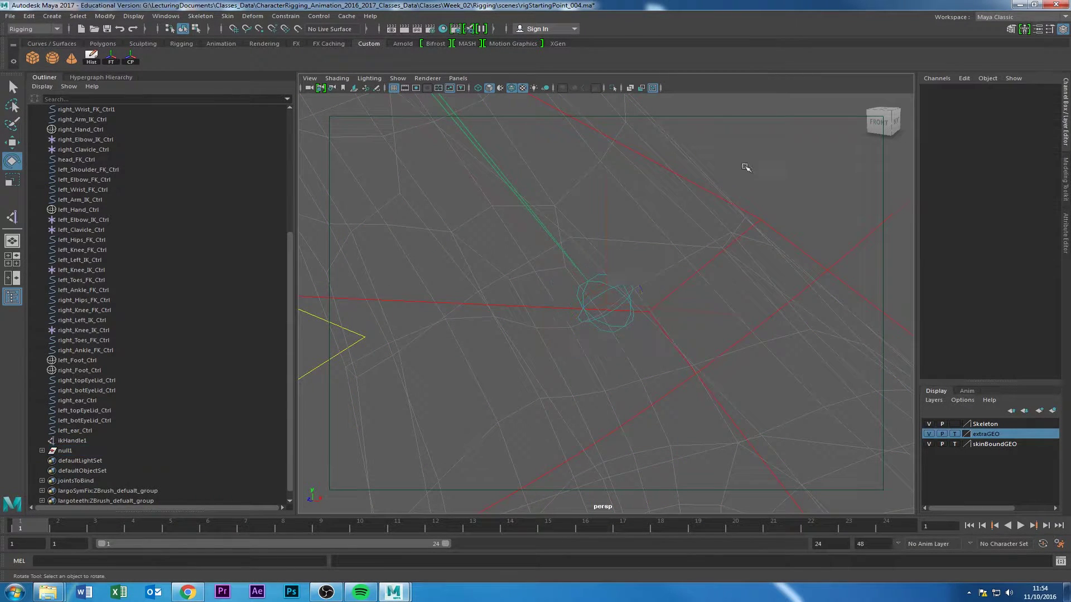
click(621, 282)
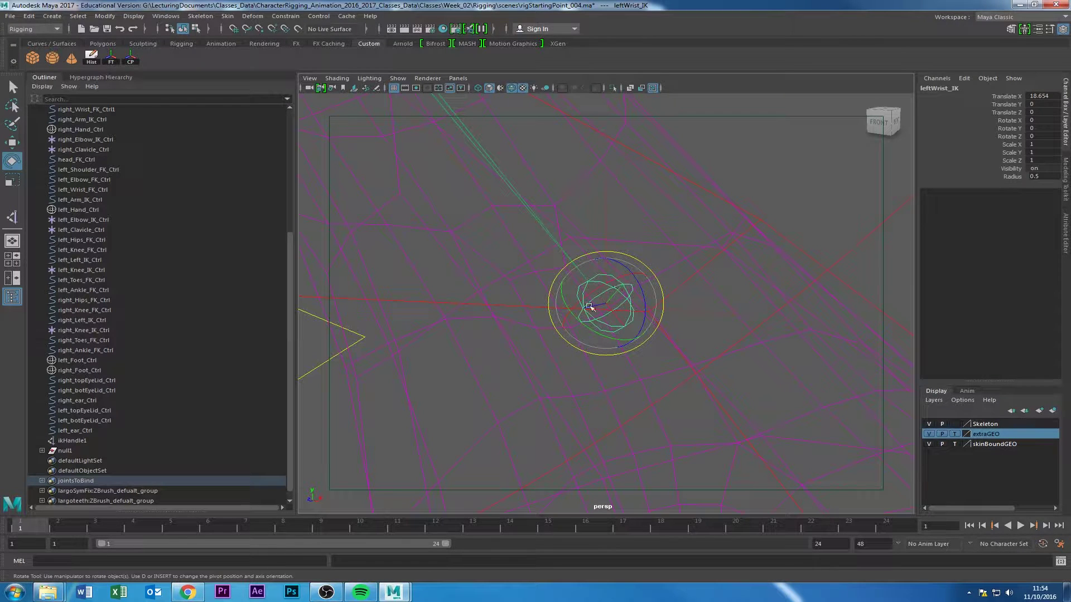
click(75, 452)
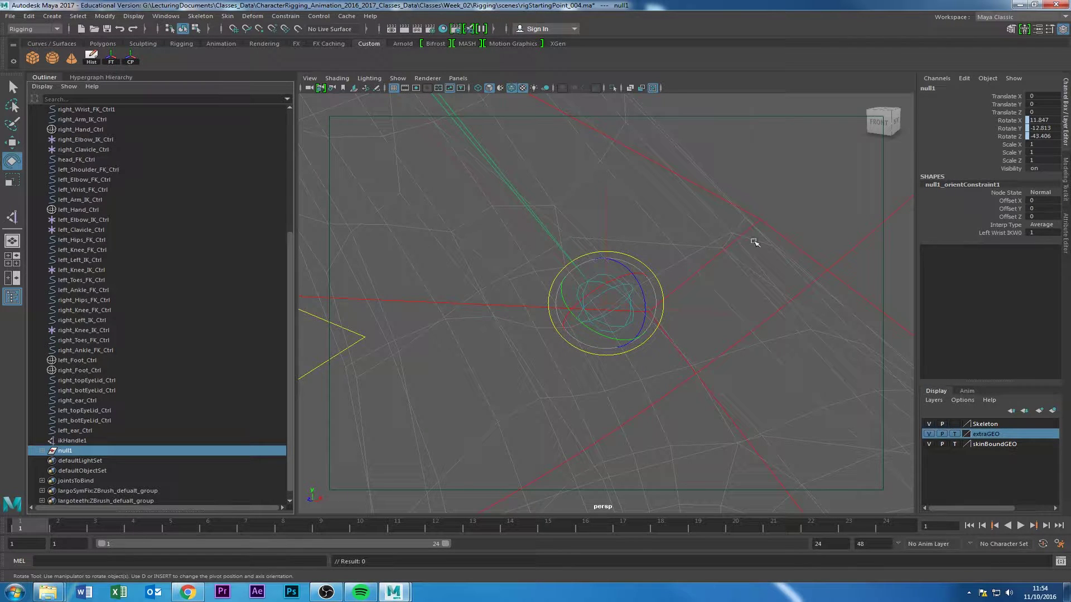
click(42, 451)
click(81, 462)
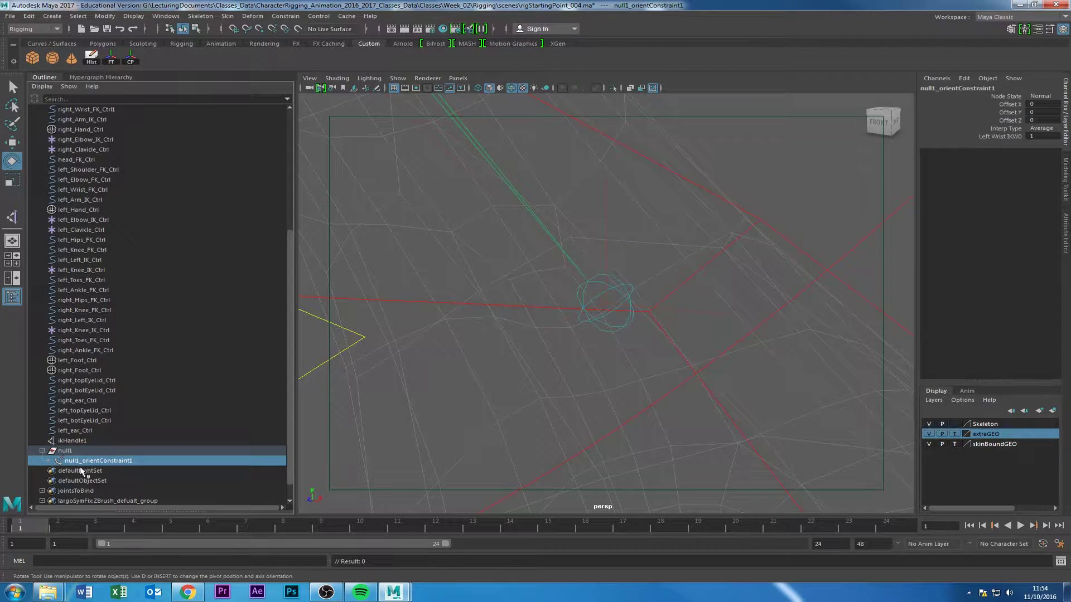
click(79, 451)
click(85, 461)
key(Delete)
click(67, 450)
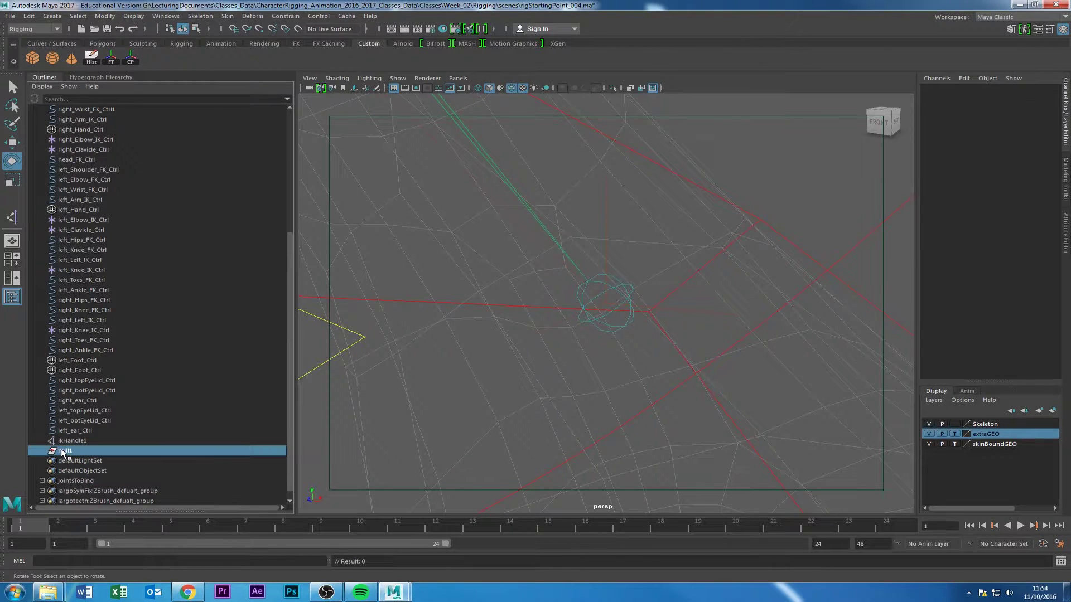
- Parent left_Arm_IK_Ctrl under null1 in the scene hierarchy
alt+drag(563, 314, 616, 301)
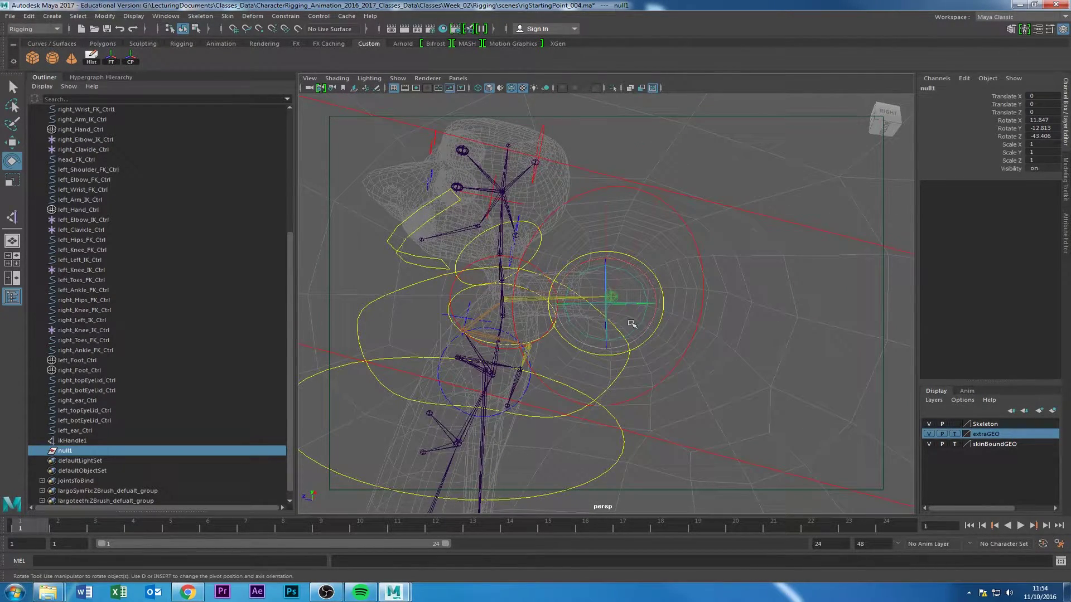
alt+drag(452, 375, 572, 390)
click(731, 262)
click(740, 265)
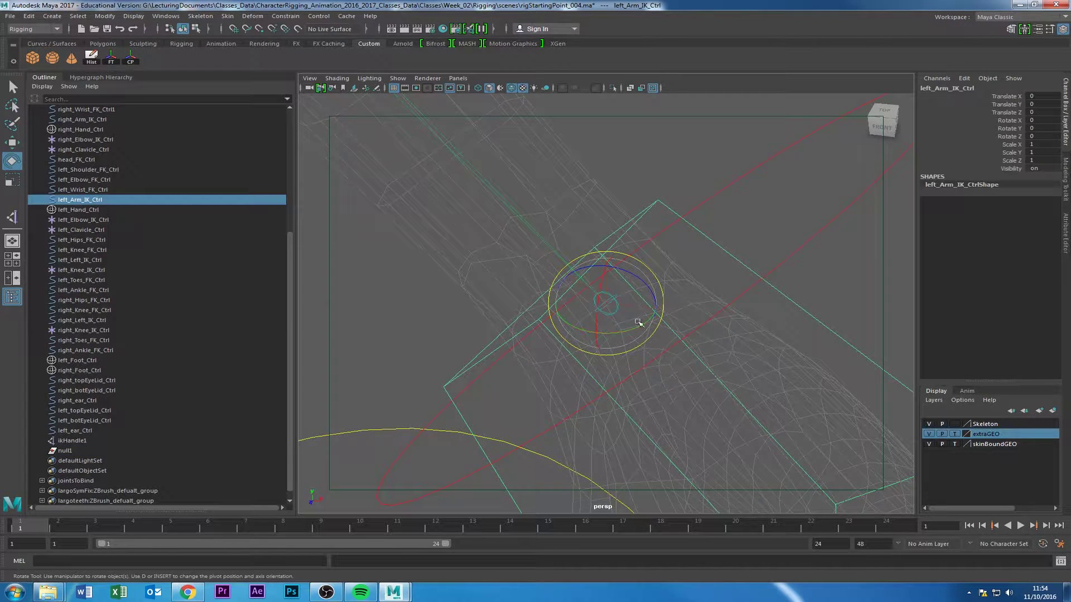
alt+drag(490, 272, 742, 284)
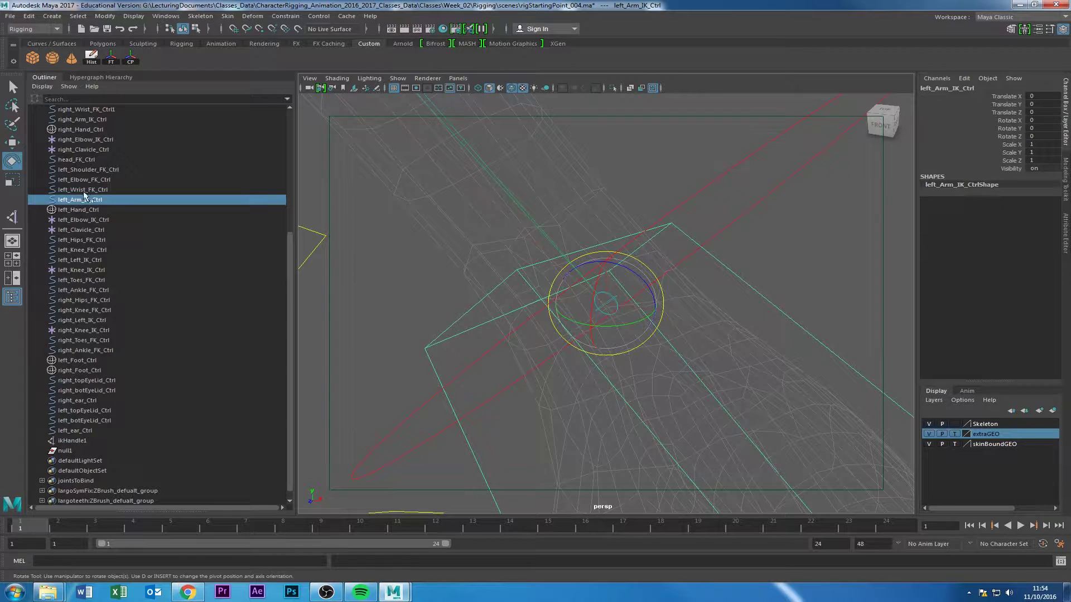
click(83, 189)
click(85, 200)
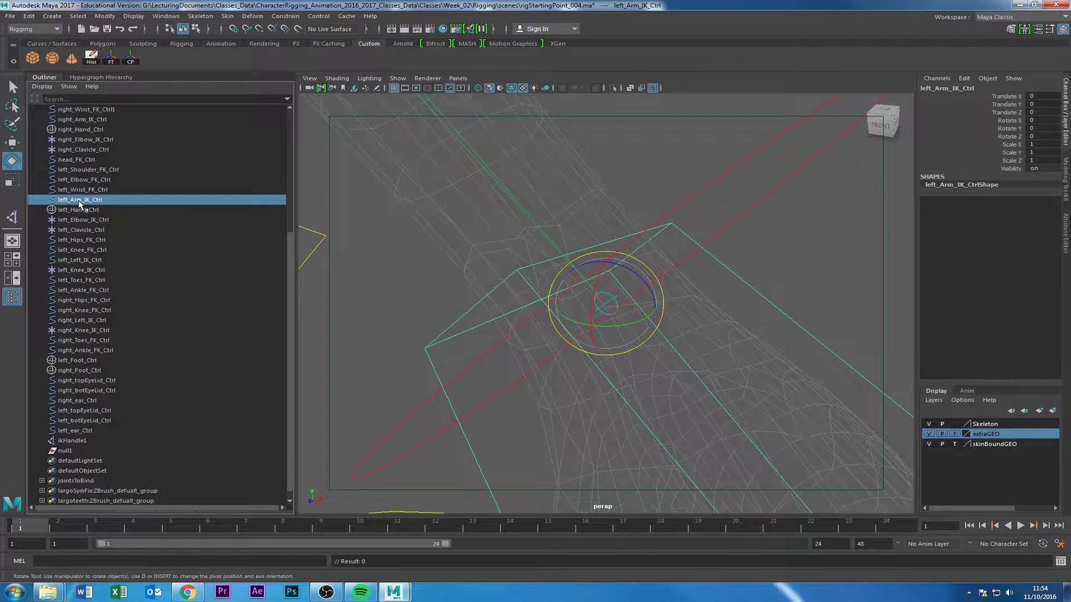
middle_drag(80, 207, 73, 451)
click(64, 442)
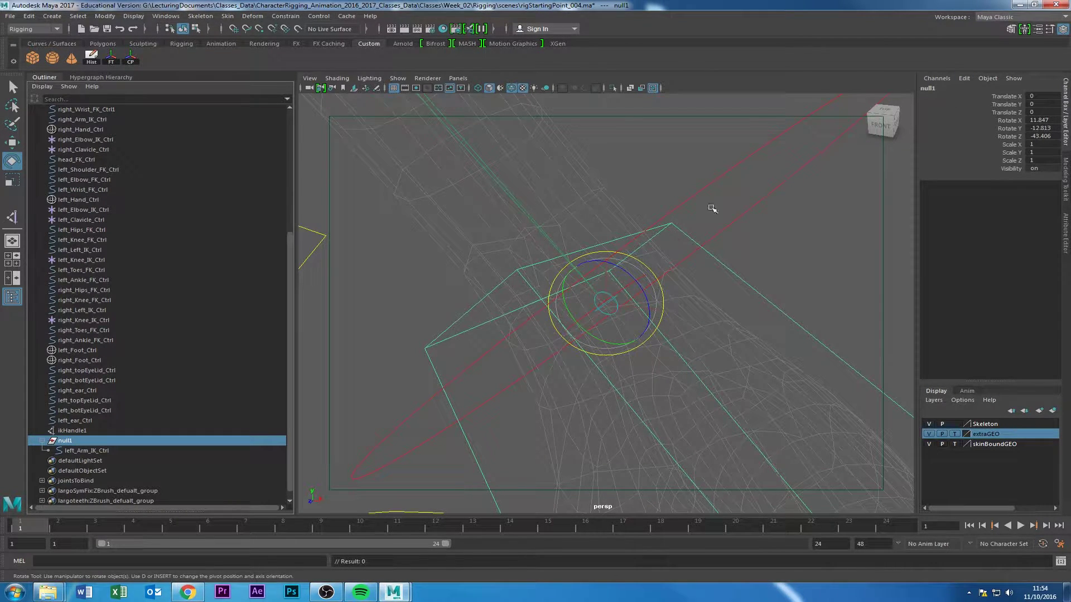
- Examine the transform values and rotation axes of null1 against those of its child left_Arm_IK_Ctrl
click(777, 270)
click(765, 296)
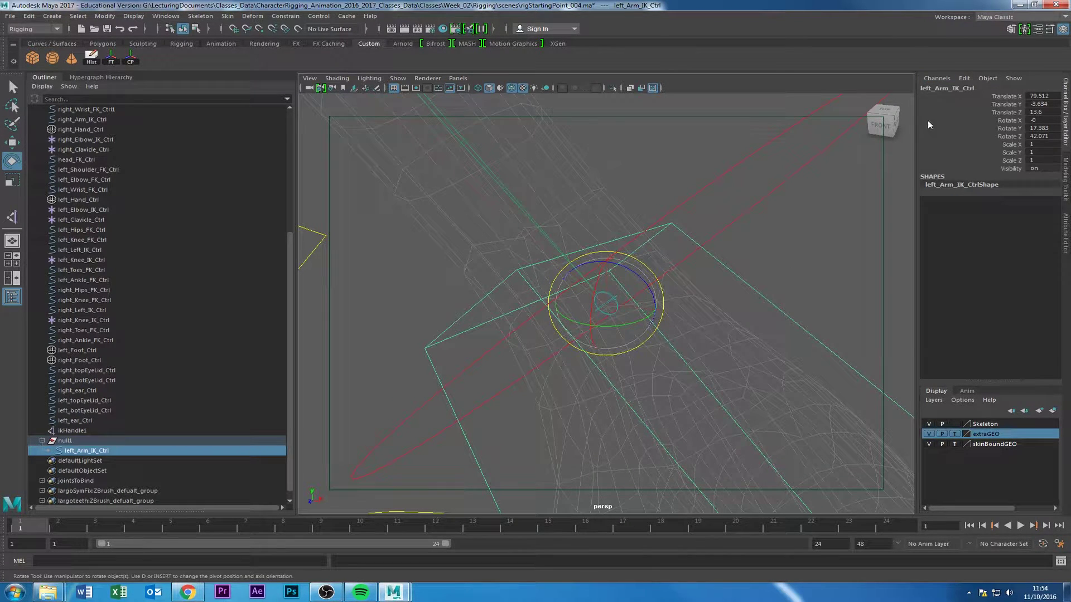
click(770, 312)
click(777, 302)
click(605, 337)
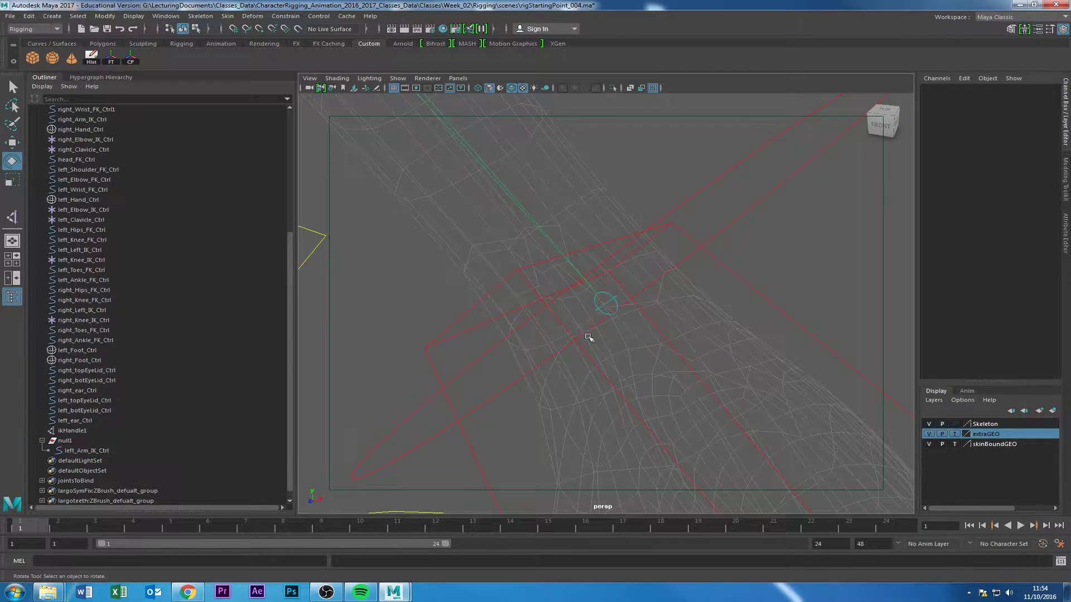
click(66, 441)
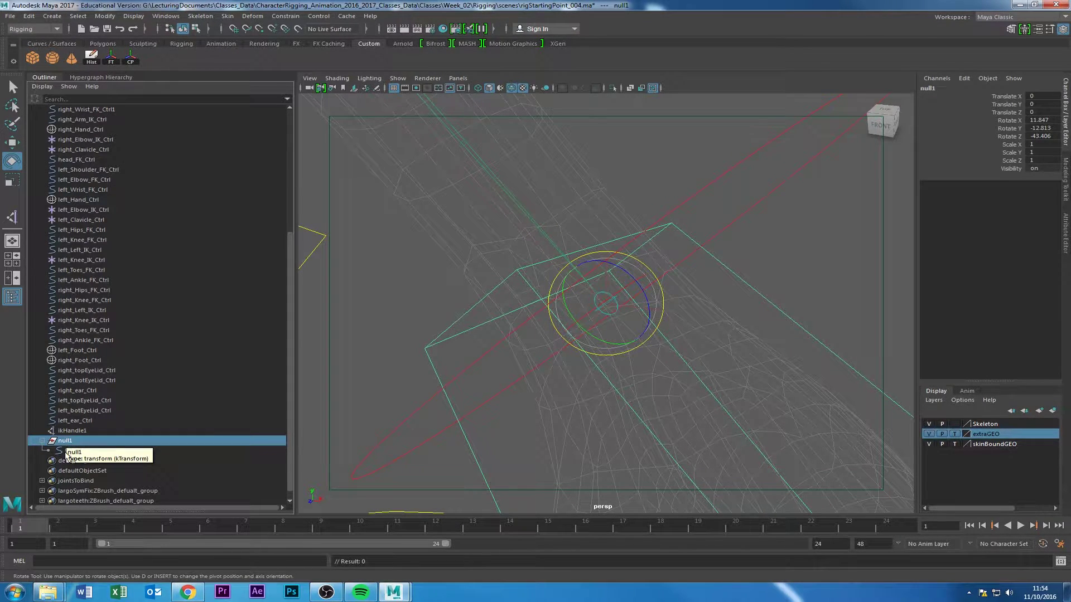
click(74, 451)
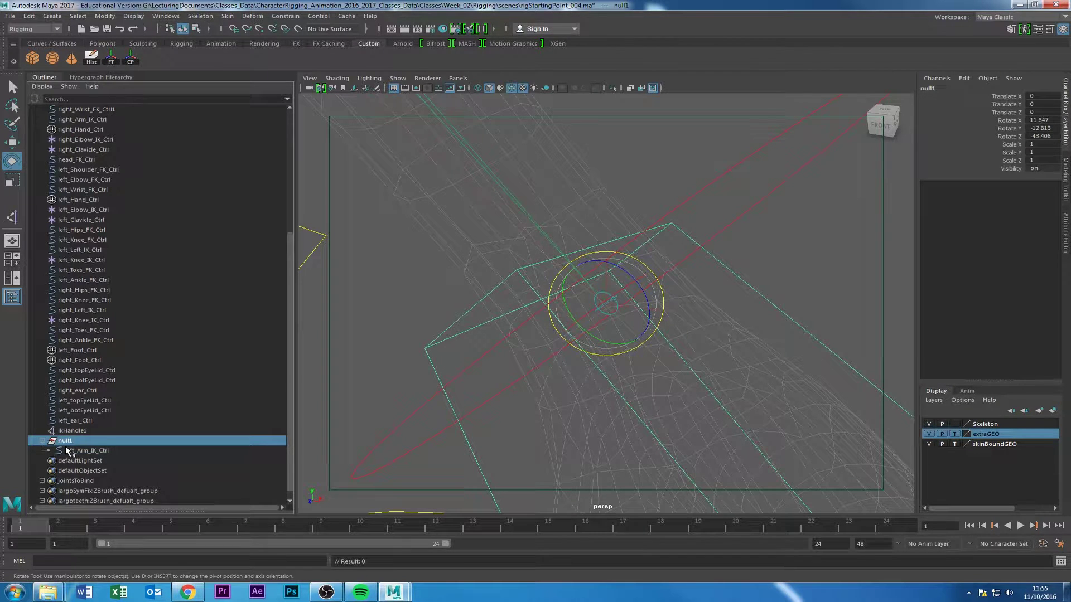
click(68, 442)
click(77, 451)
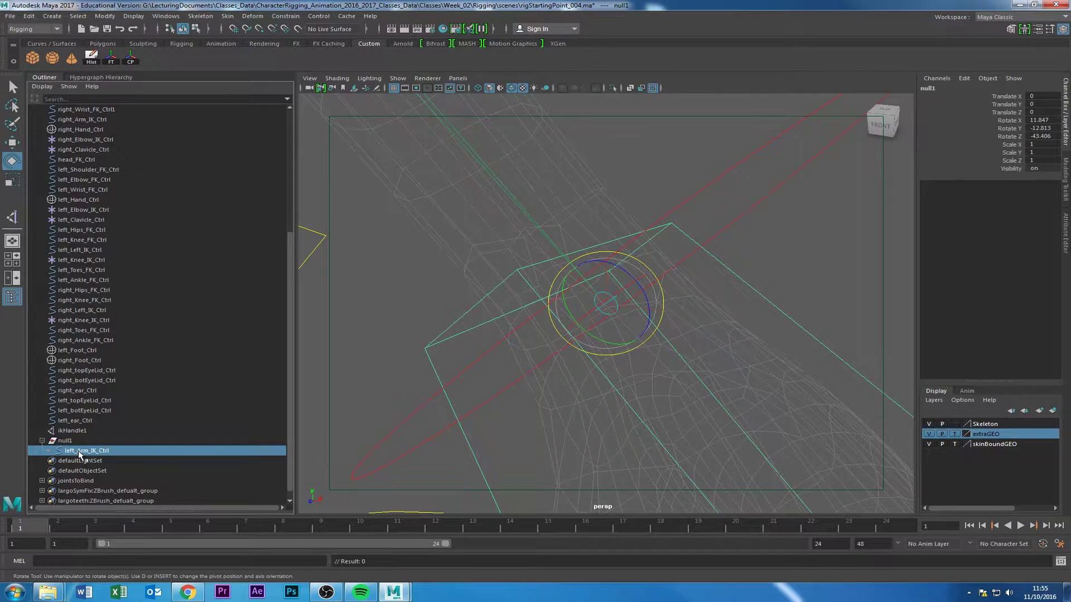
click(64, 440)
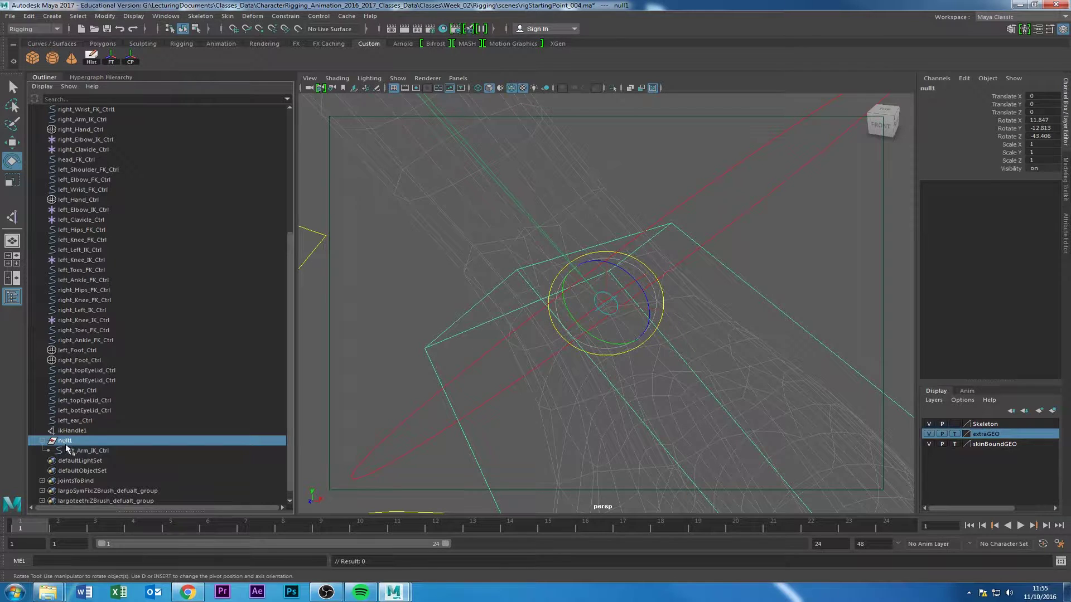
click(80, 454)
click(66, 441)
click(76, 453)
click(66, 443)
click(75, 452)
click(67, 441)
click(78, 451)
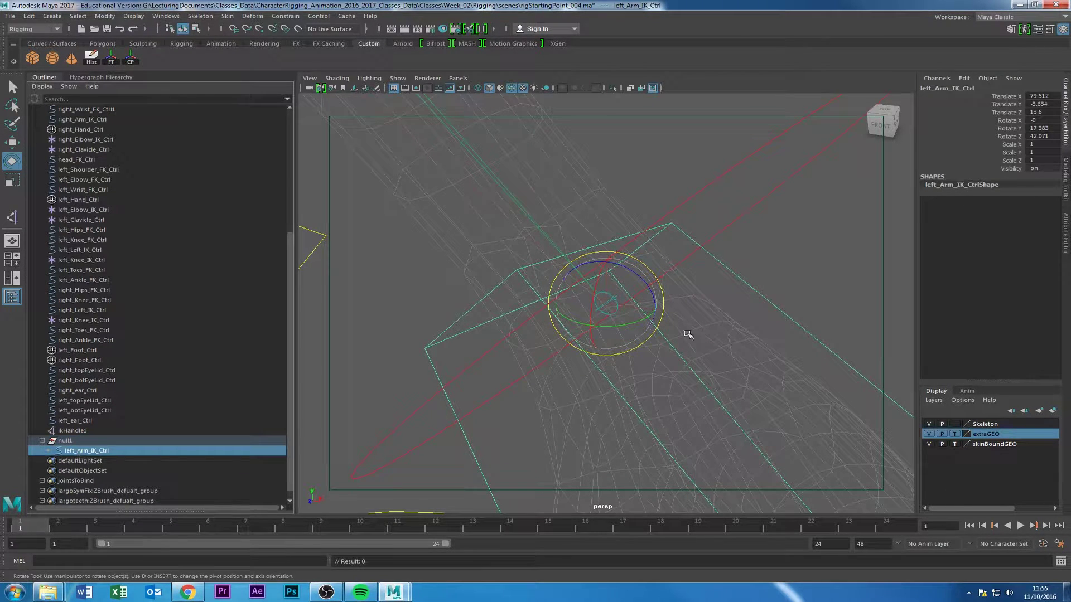
- With the leftWrist_IK joint selected, add a Local Rotation Axes shortcut to the Custom shelf
mouse_move(689, 323)
alt+mouse_down()
mouse_move(876, 294)
mouse_move(597, 307)
mouse_move(691, 306)
mouse_move(671, 319)
alt+mouse_up()
click(682, 239)
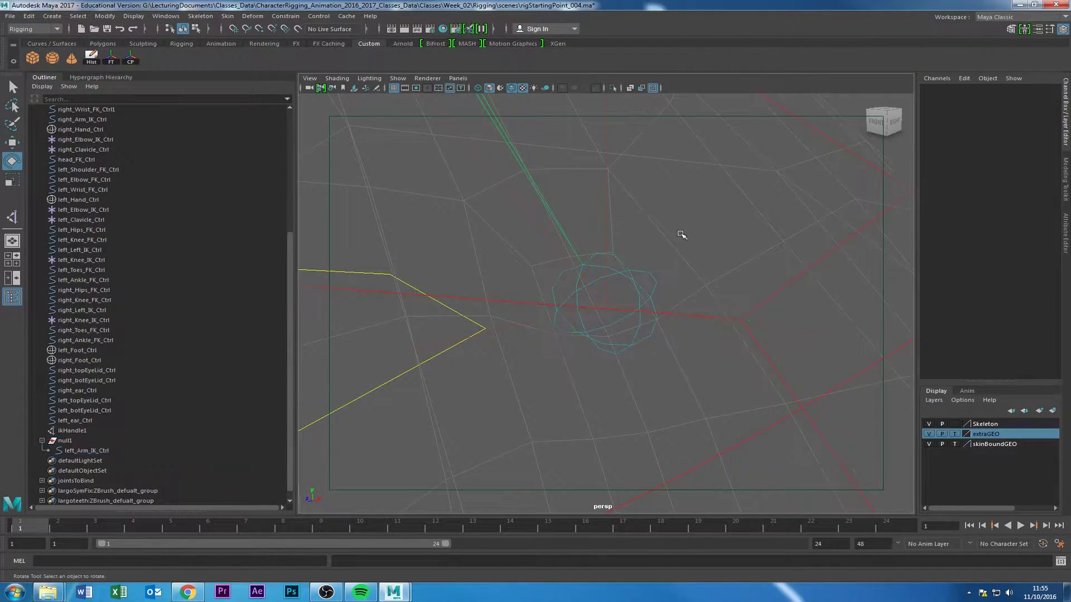
click(653, 273)
click(52, 16)
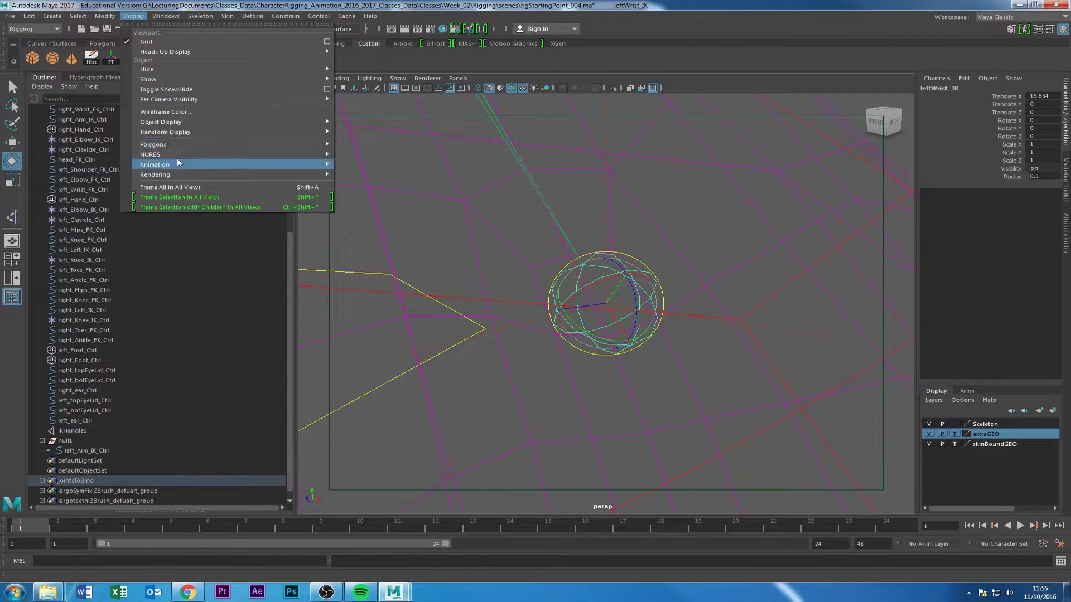
mouse_move(243, 134)
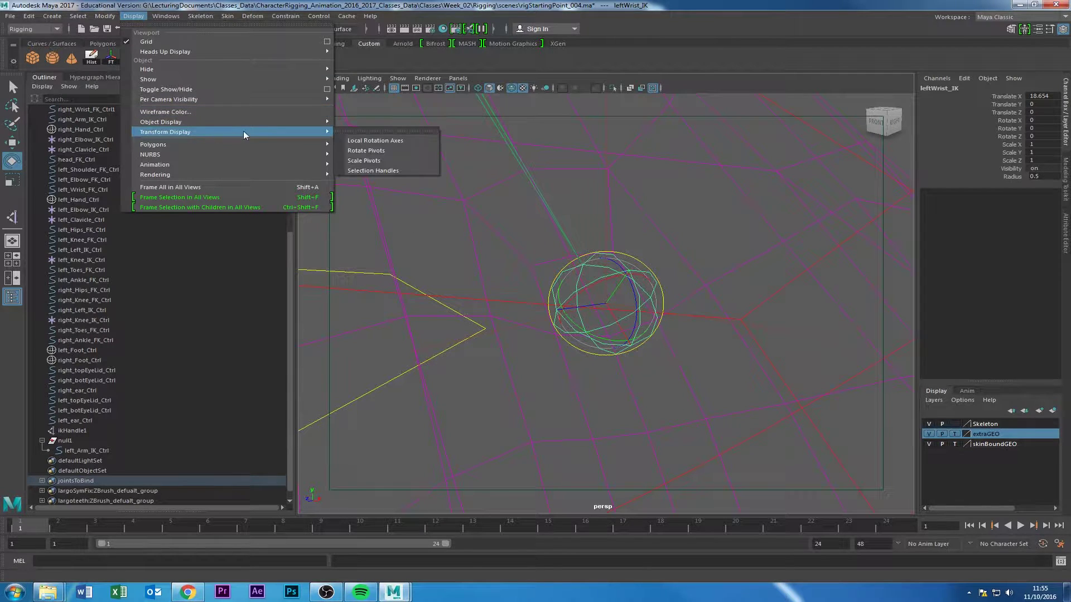
ctrl+shift+click(367, 141)
- Show the local rotation axes of the leftWrist_IK joint and clear the selection
click(149, 60)
alt+drag(445, 246, 524, 251)
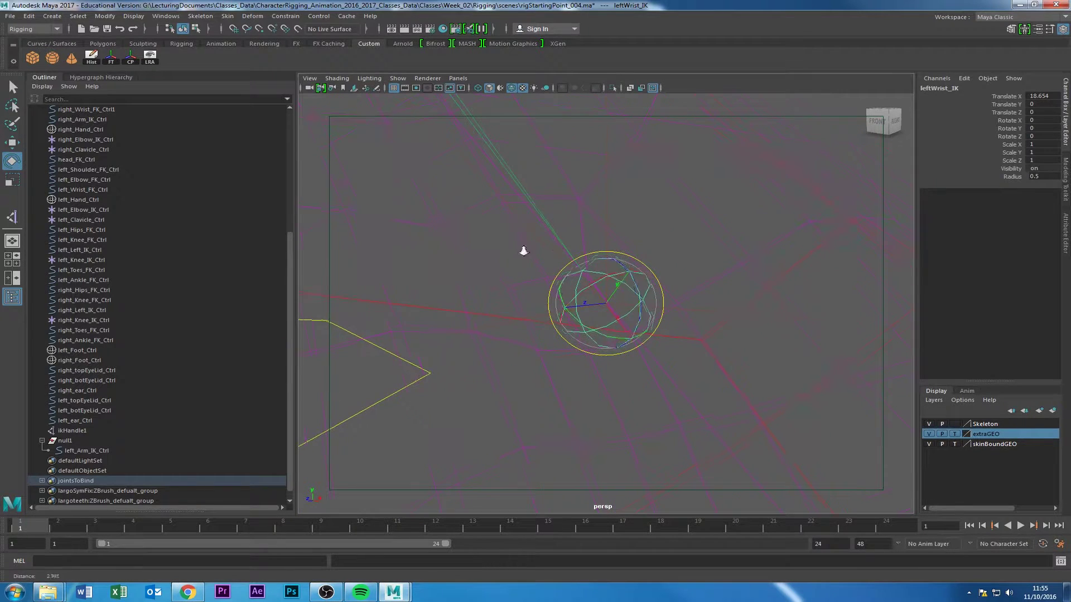
click(471, 248)
scroll(510, 295, down, 4)
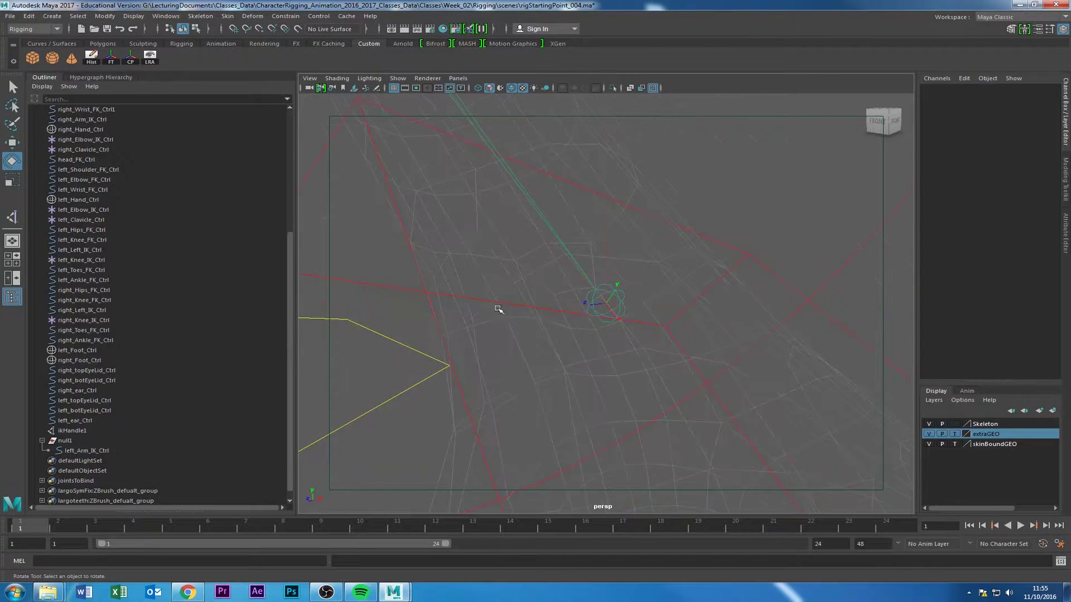
- Show the local rotation axes of left_Arm_IK_Ctrl at the left wrist
click(609, 287)
click(587, 314)
click(739, 250)
alt+drag(725, 306, 697, 263)
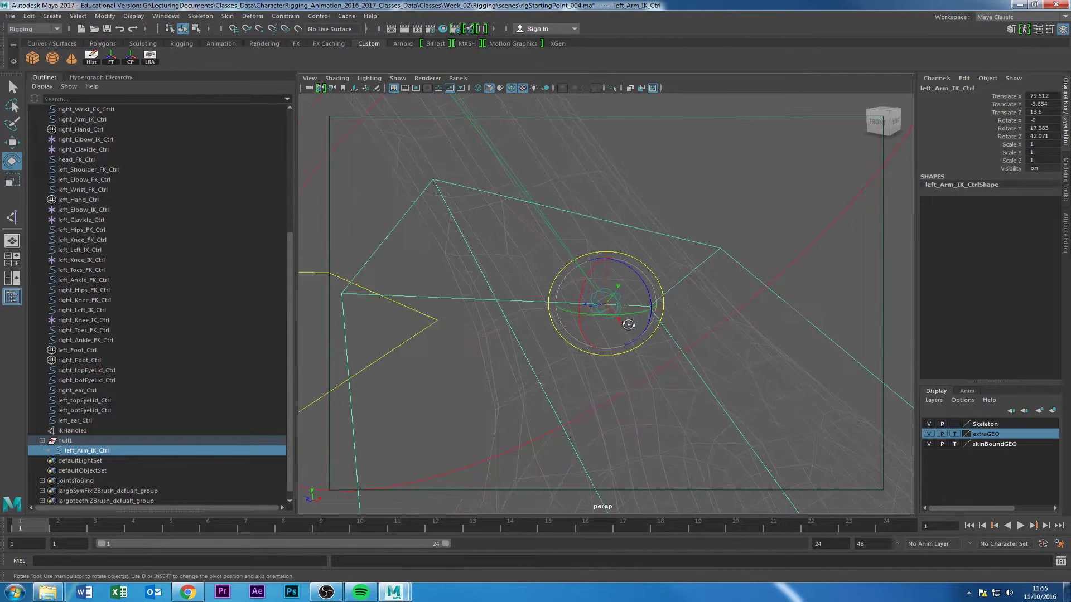
click(692, 180)
alt+right_drag(691, 180, 820, 313)
alt+right_drag(614, 341, 848, 346)
alt+right_drag(601, 307, 353, 284)
click(808, 232)
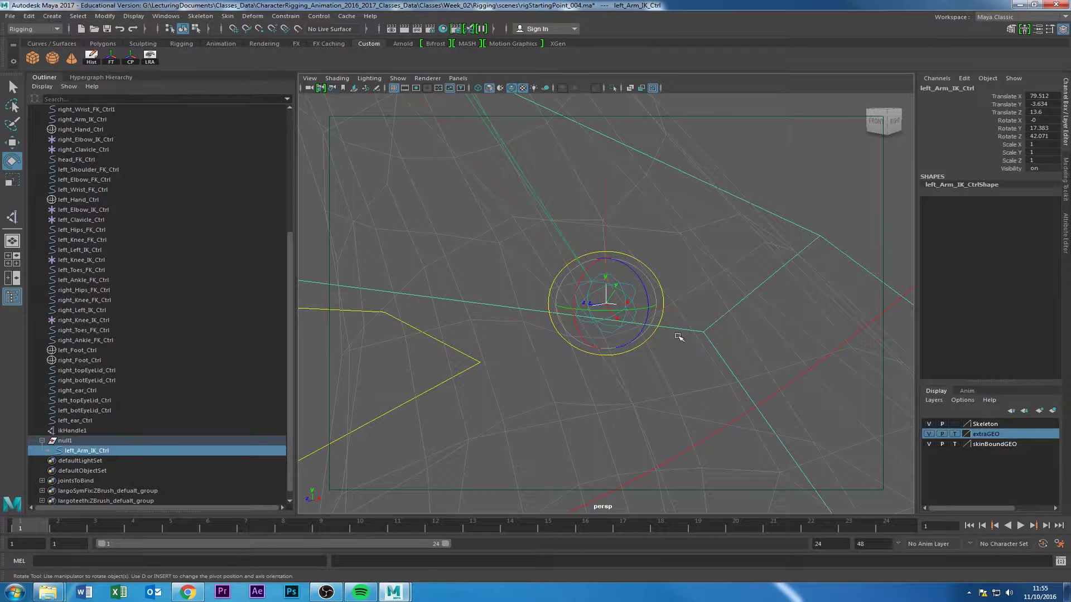
- Freeze left_Arm_IK_Ctrl's transformations, check its axes against the wrist joint and clear the selection
click(112, 60)
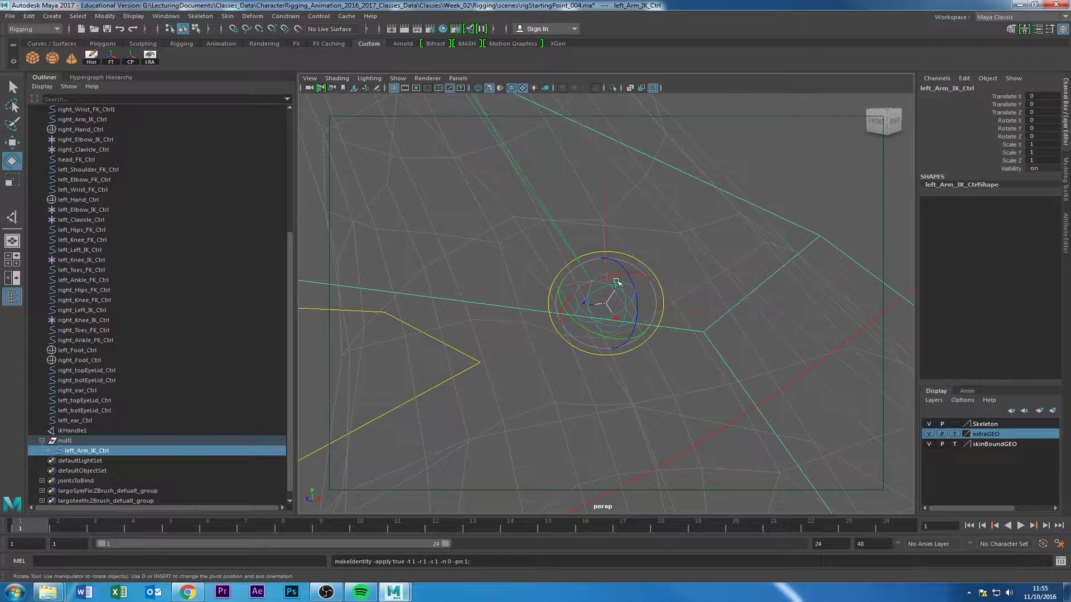
click(546, 372)
click(822, 242)
alt+drag(623, 303, 681, 310)
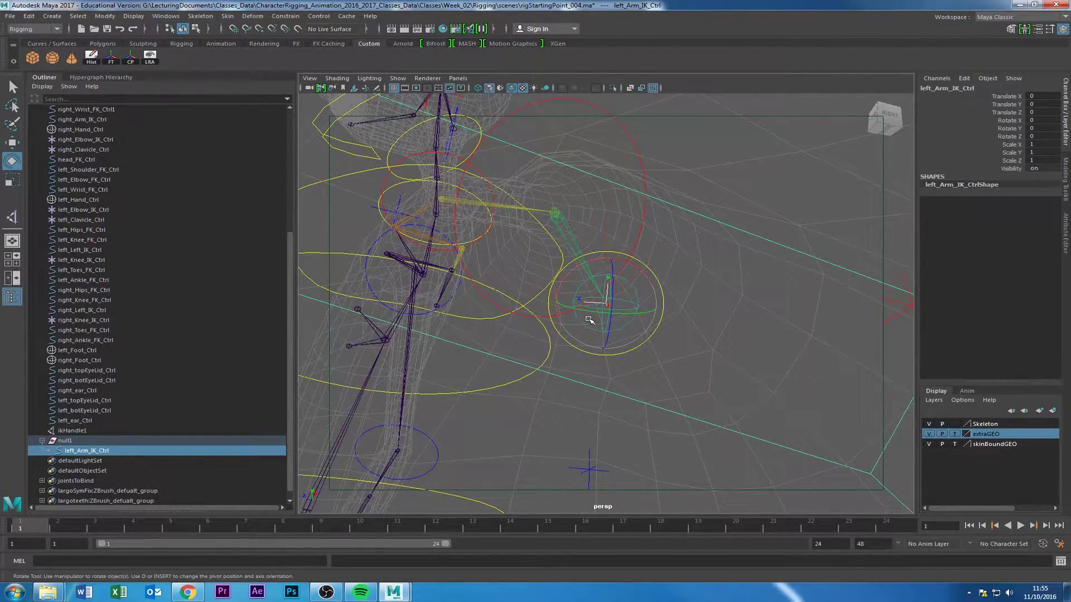
alt+drag(590, 319, 443, 359)
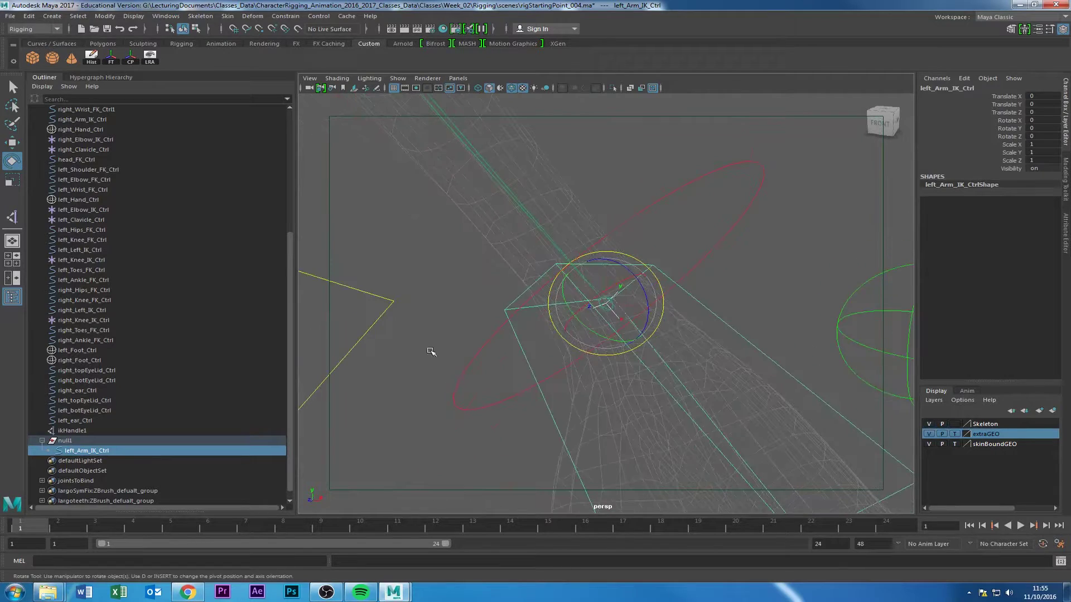
click(451, 335)
- Rename null1 to left_Arm_IK_Ctrl_GRP, reusing the name of its child control
click(66, 441)
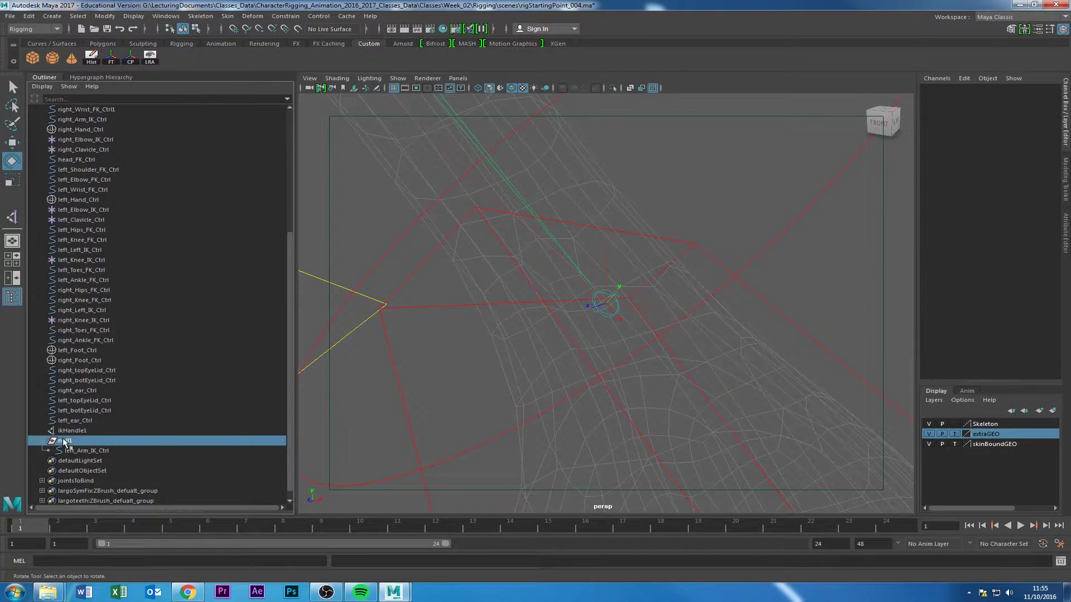
click(81, 452)
double_click(87, 450)
key(ctrl+c)
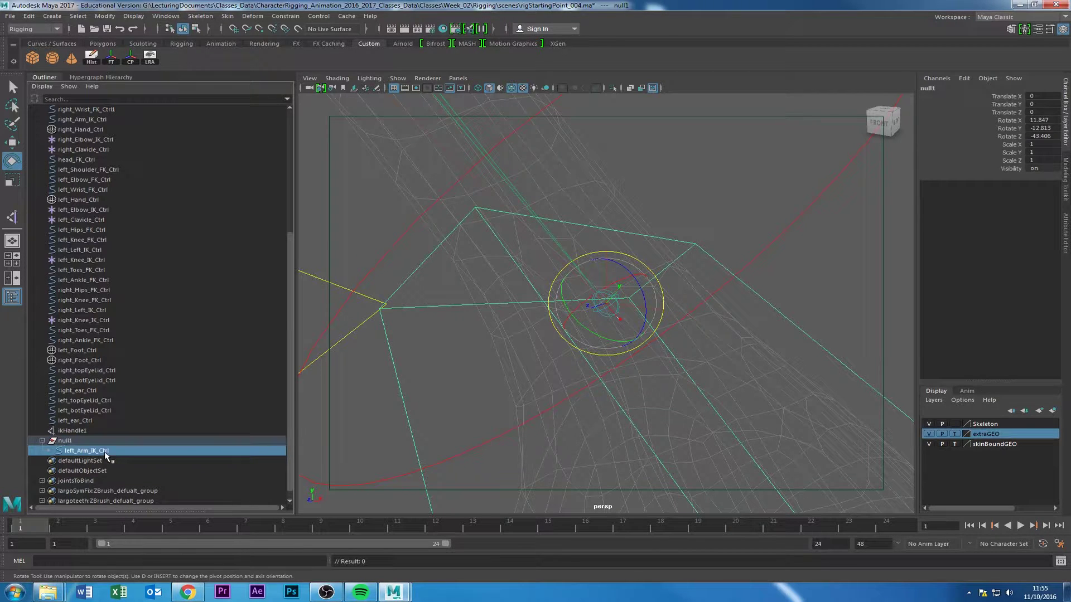
double_click(76, 441)
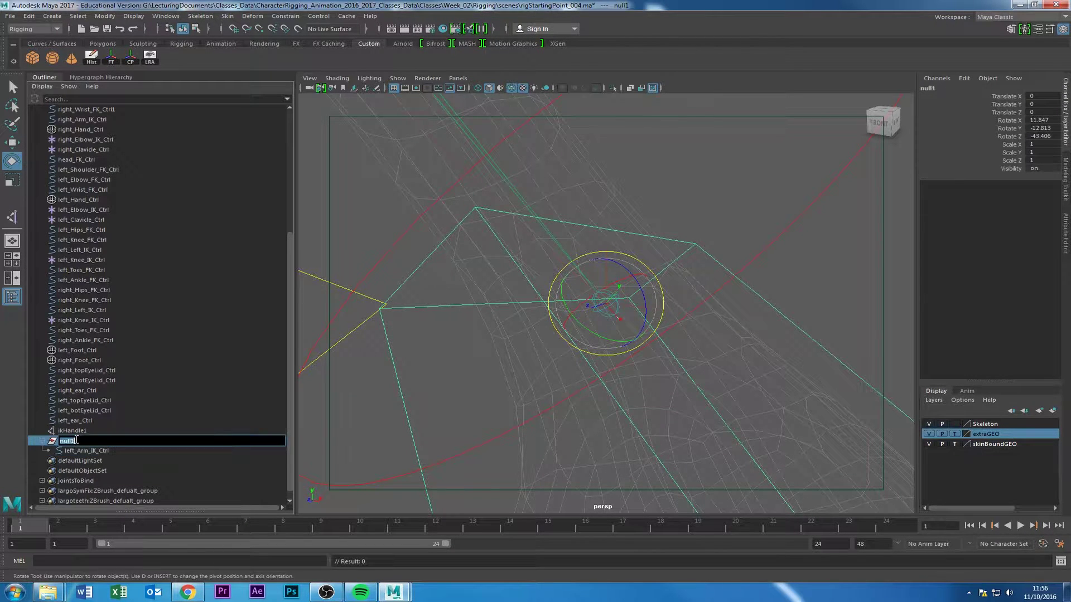
key(ctrl+v)
text(_GRP)
key(Return)
- Examine left_Arm_IK_Ctrl_GRP and its child control at the wrist and in relation to the whole body
click(699, 183)
alt+drag(701, 184, 721, 266)
click(749, 286)
click(74, 442)
click(76, 451)
alt+right_drag(491, 390, 424, 395)
alt+drag(424, 395, 481, 413)
alt+right_drag(481, 414, 430, 402)
alt+drag(430, 402, 430, 353)
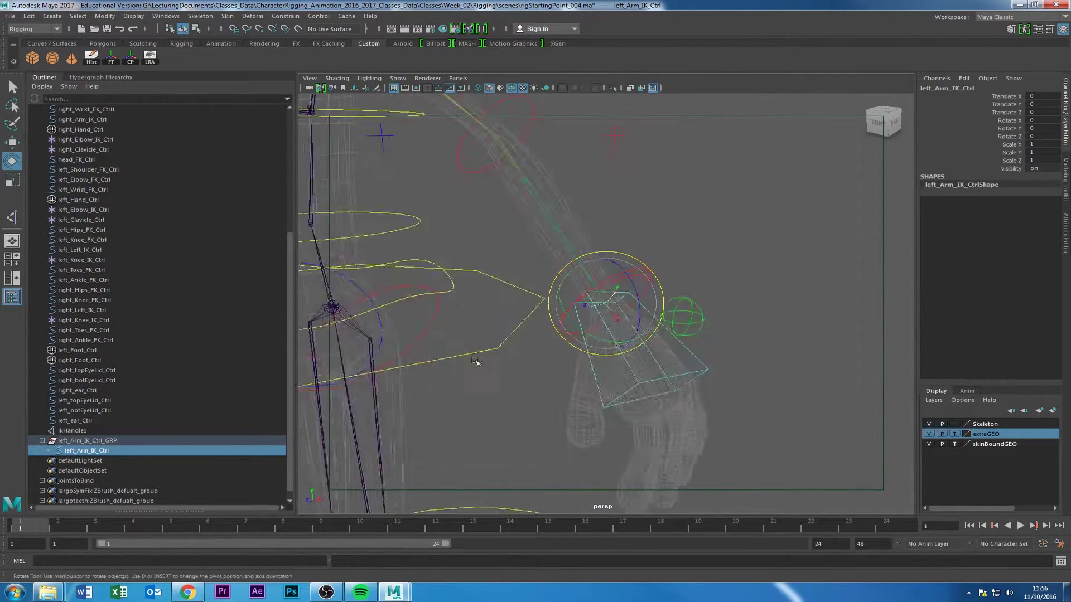
alt+right_drag(430, 354, 415, 369)
alt+middle_drag(415, 369, 506, 373)
- Try rotating low_Spine_FK_Ctrl and undo the rotation
click(582, 268)
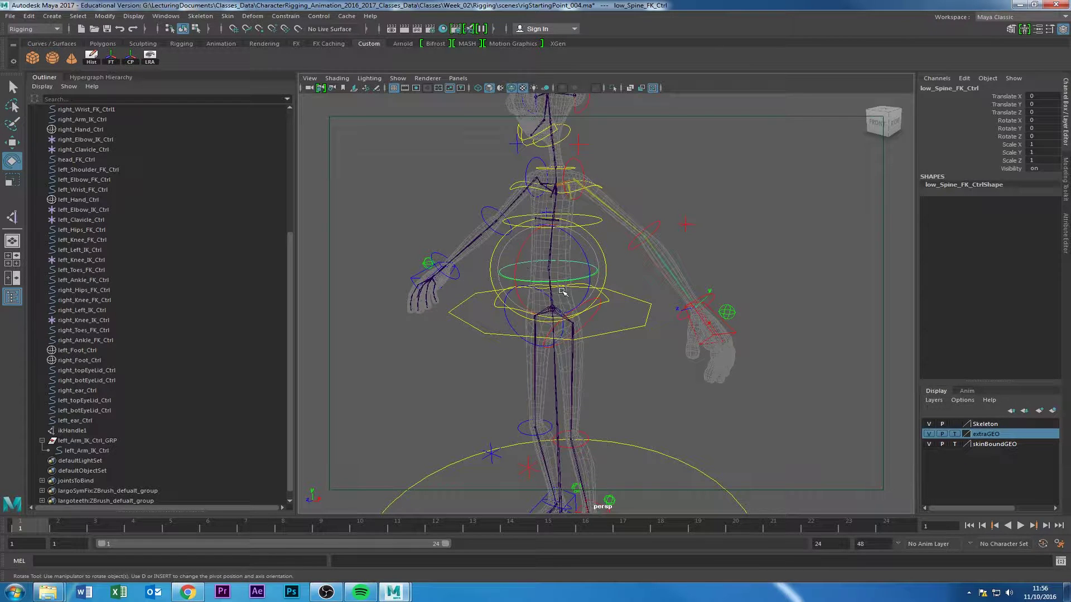
drag(581, 266, 619, 315)
key(ctrl+z)
- Examine left_Arm_IK_Ctrl's pivot and axes against the left wrist joint at close range
alt+right_drag(619, 315, 758, 327)
alt+drag(758, 328, 712, 344)
alt+right_drag(713, 344, 628, 390)
click(743, 360)
click(782, 284)
alt+right_drag(736, 364, 745, 400)
key(w)
click(772, 363)
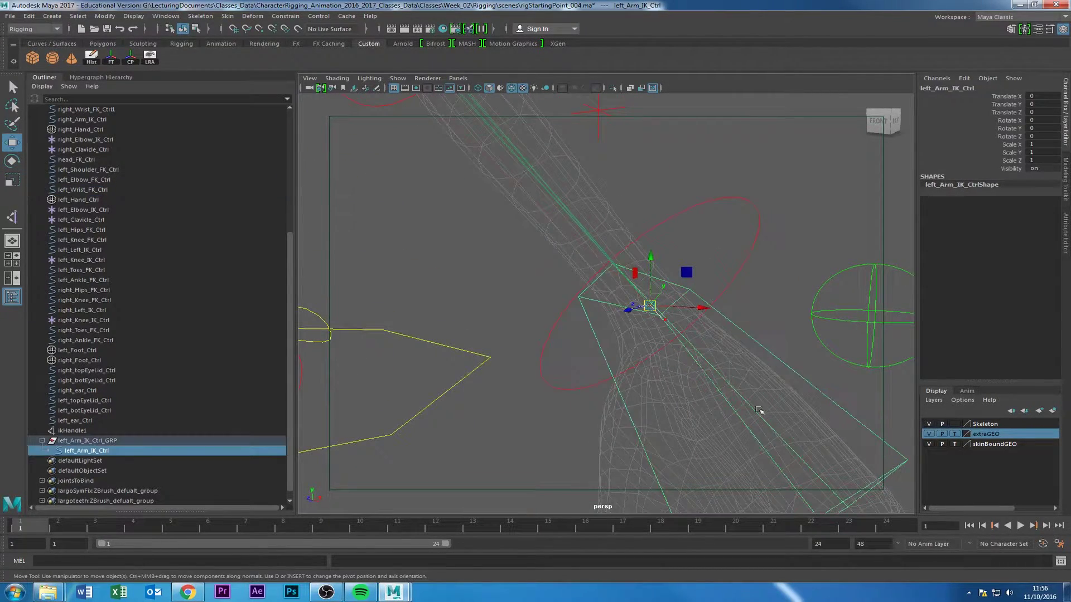
click(527, 416)
alt+right_drag(701, 311, 895, 346)
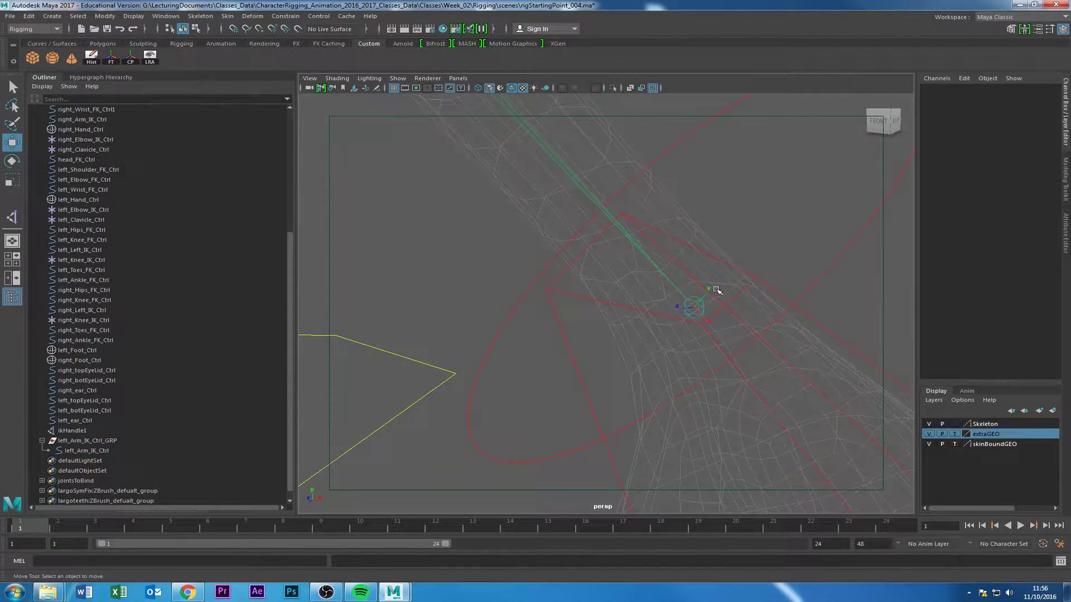
- Hide the local rotation axes of left_Arm_IK_Ctrl and the leftWrist_IK joint and clear the selection
click(754, 286)
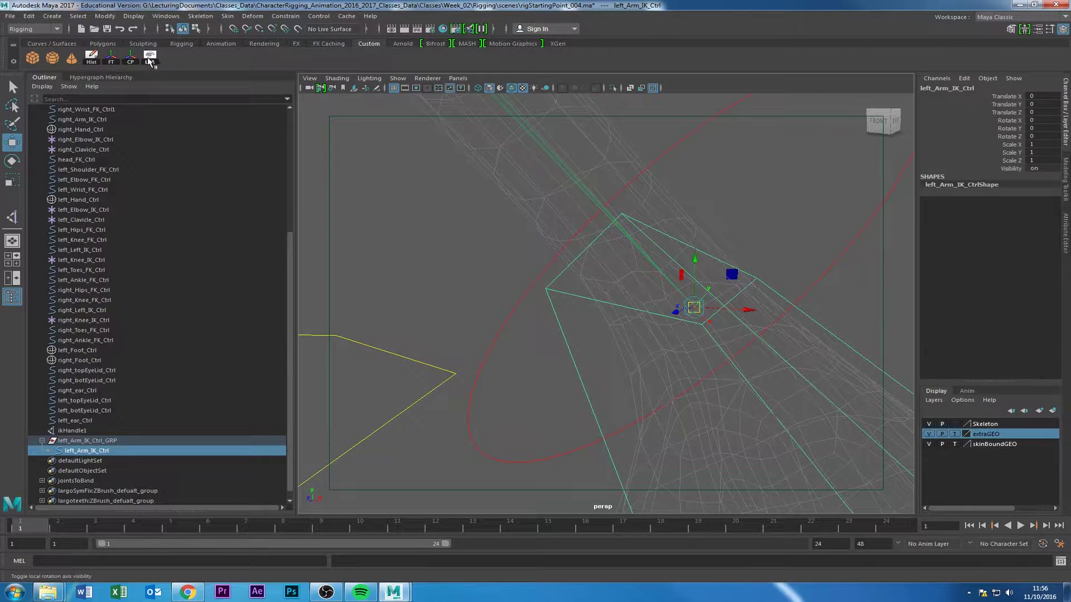
click(365, 280)
click(698, 301)
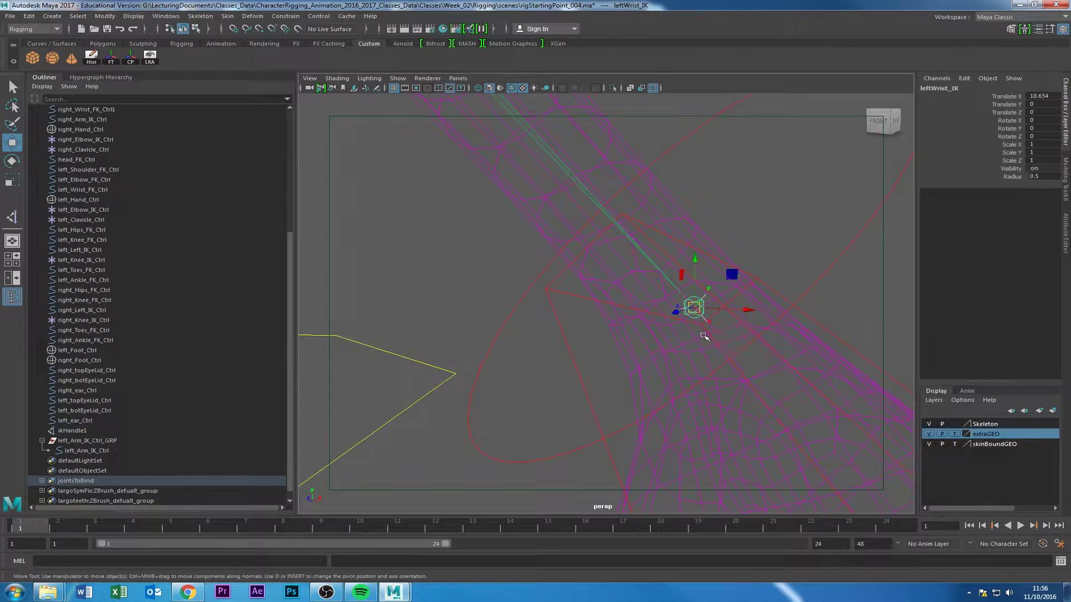
click(390, 240)
alt+middle_drag(641, 377, 626, 328)
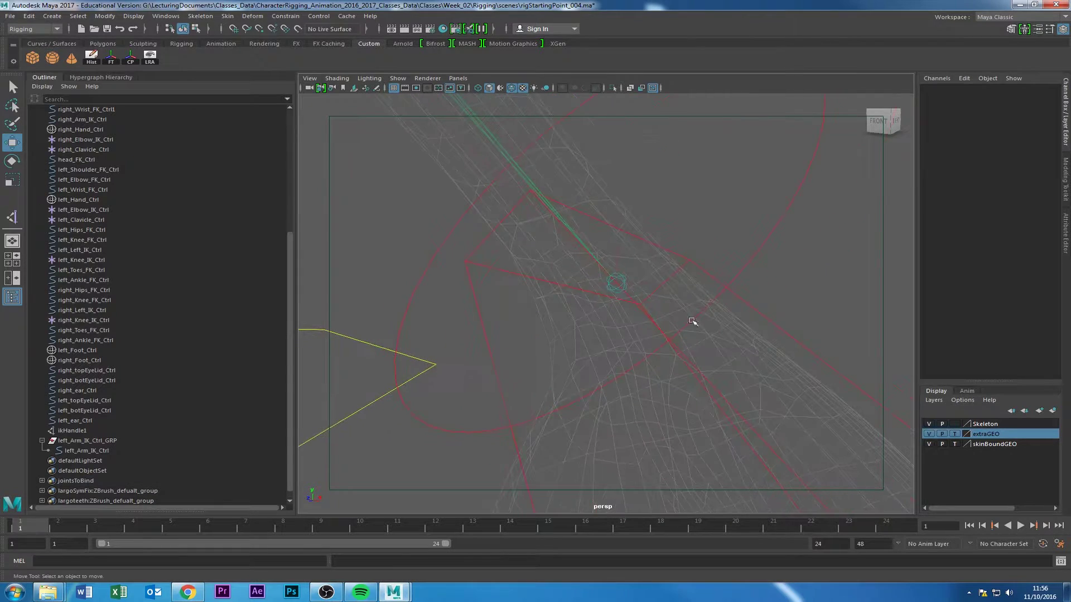
- Compare the rotation channels of left_Arm_IK_Ctrl_GRP with those of its child left_Arm_IK_Ctrl
click(807, 351)
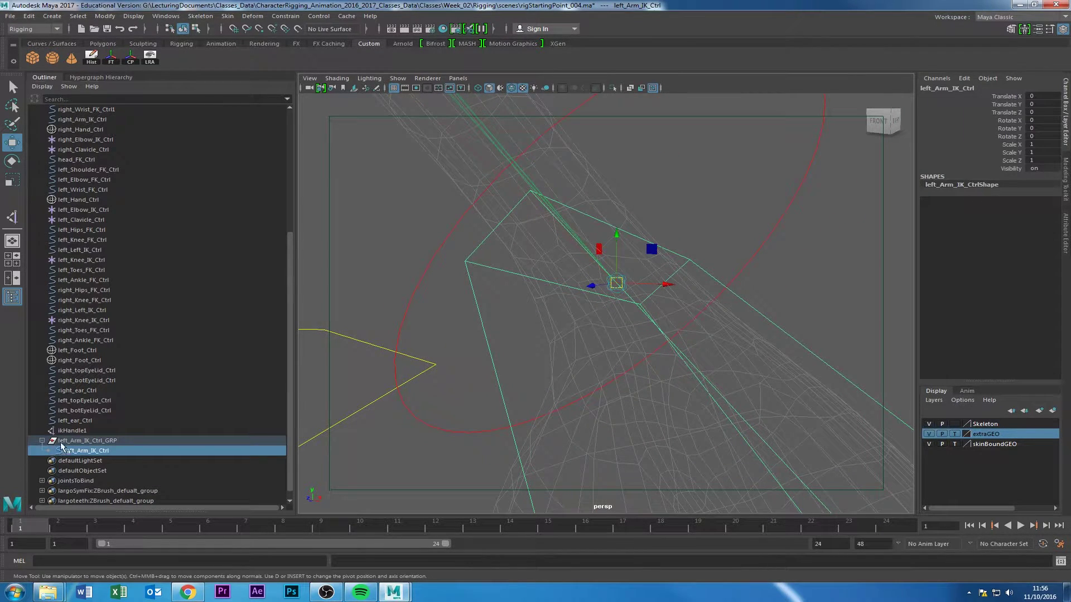
alt+drag(650, 407, 1066, 95)
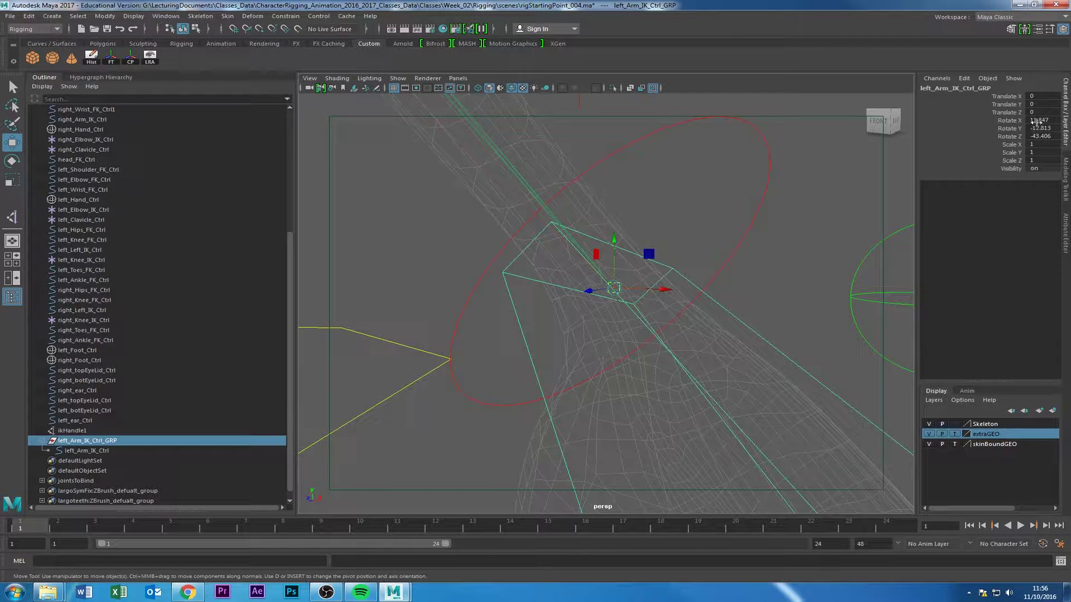
click(84, 451)
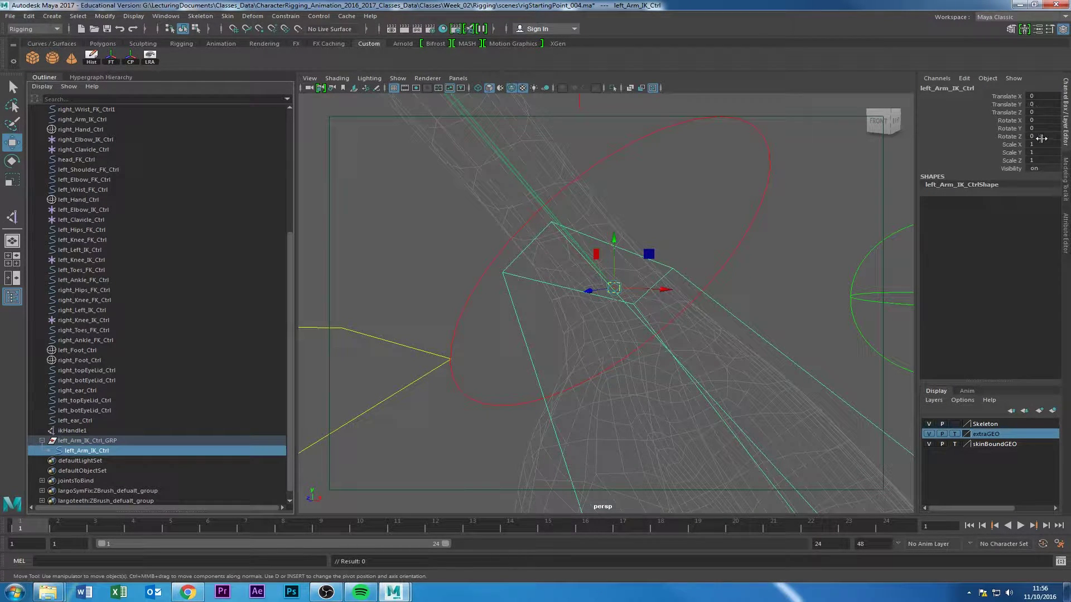
alt+drag(711, 373, 772, 373)
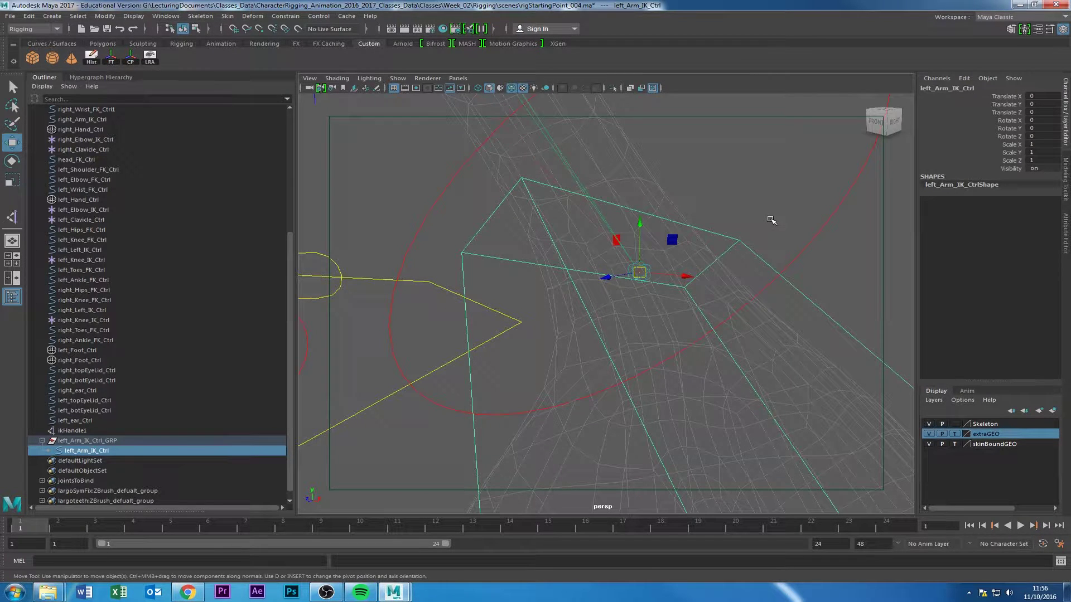
- Examine left_Arm_IK_Ctrl, its parent group and the IK handle around the left wrist from several sides
click(844, 220)
drag(801, 285, 815, 310)
alt+drag(623, 297, 733, 282)
click(728, 289)
click(753, 308)
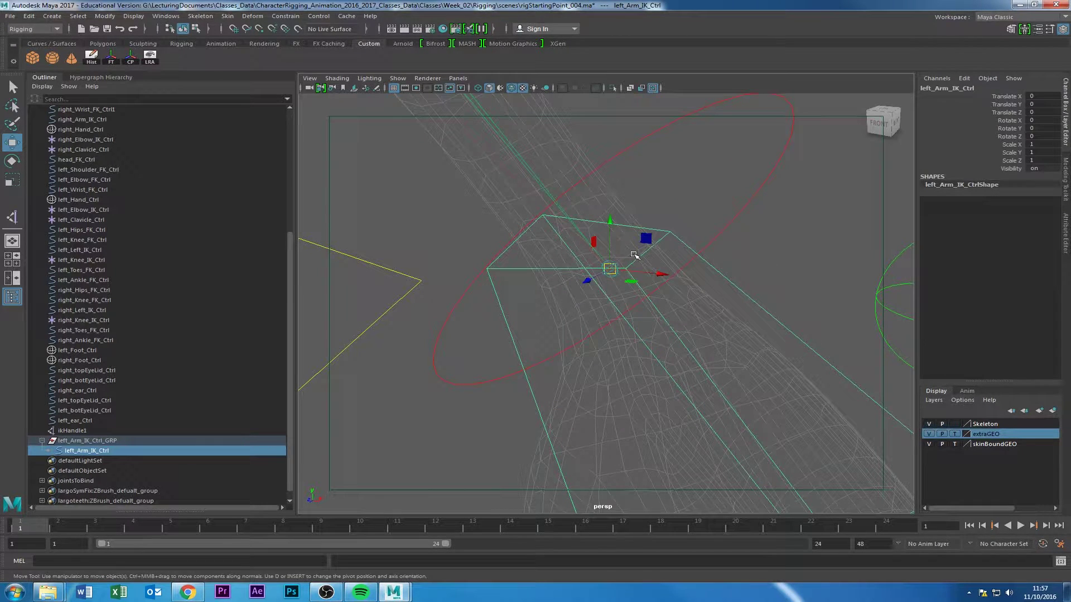
alt+drag(625, 309, 743, 279)
click(704, 318)
click(703, 319)
alt+drag(703, 319, 653, 330)
click(91, 431)
click(78, 442)
click(80, 450)
alt+drag(511, 355, 548, 354)
alt+right_drag(548, 353, 798, 357)
alt+drag(801, 360, 636, 332)
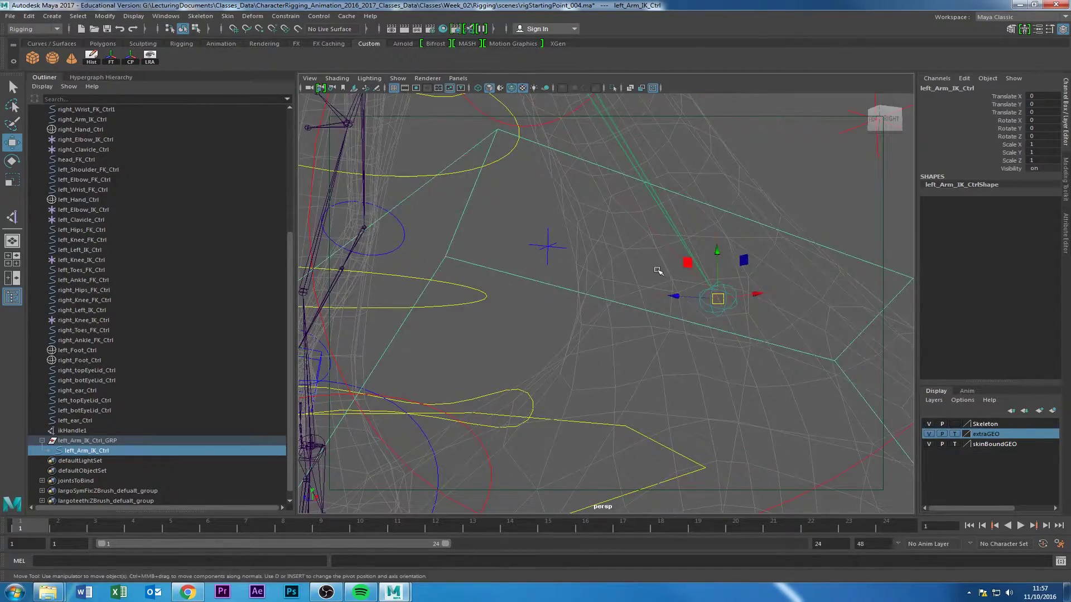
- Try rotating the leftWrist_IK and leftForeArm_IK joints, and undo both rotations
click(721, 291)
click(719, 295)
alt+drag(720, 296, 618, 304)
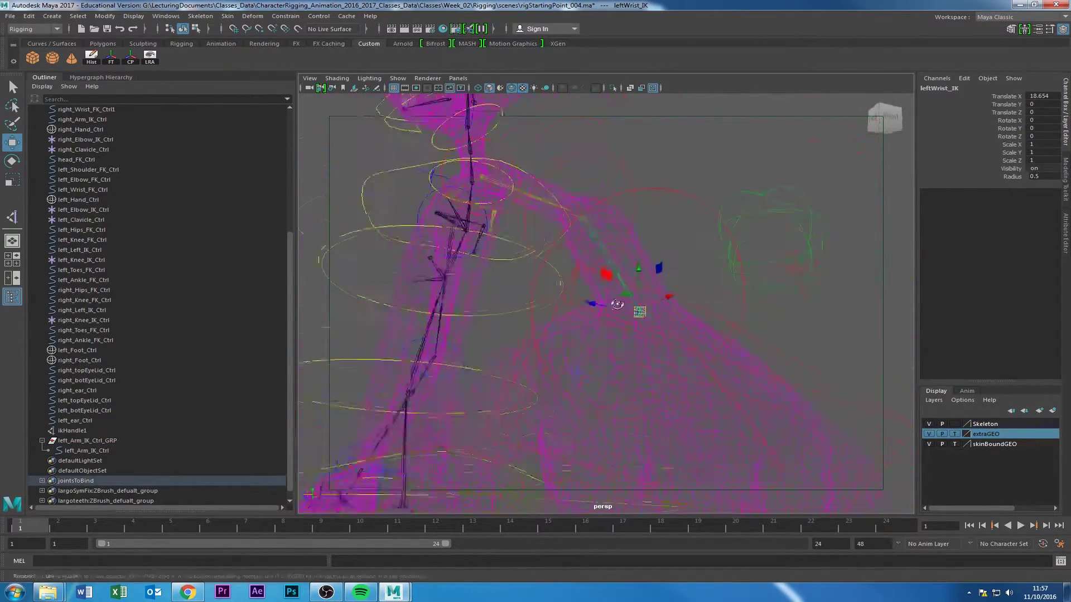
key(e)
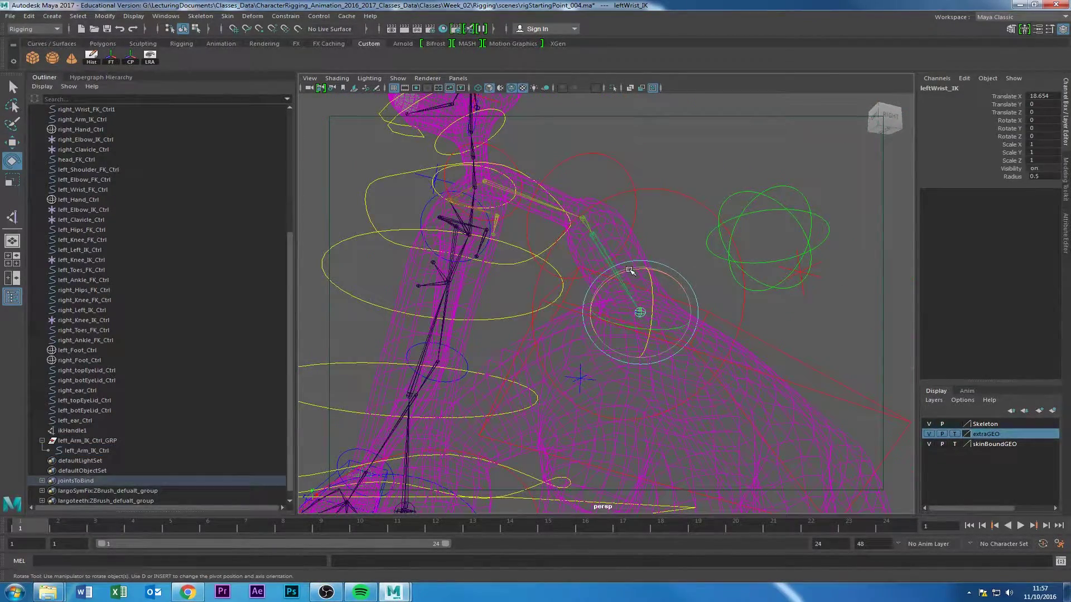
drag(629, 270, 637, 276)
click(593, 235)
drag(601, 226, 578, 197)
key(ctrl+z)
key(ctrl+z)
key(ctrl+z)
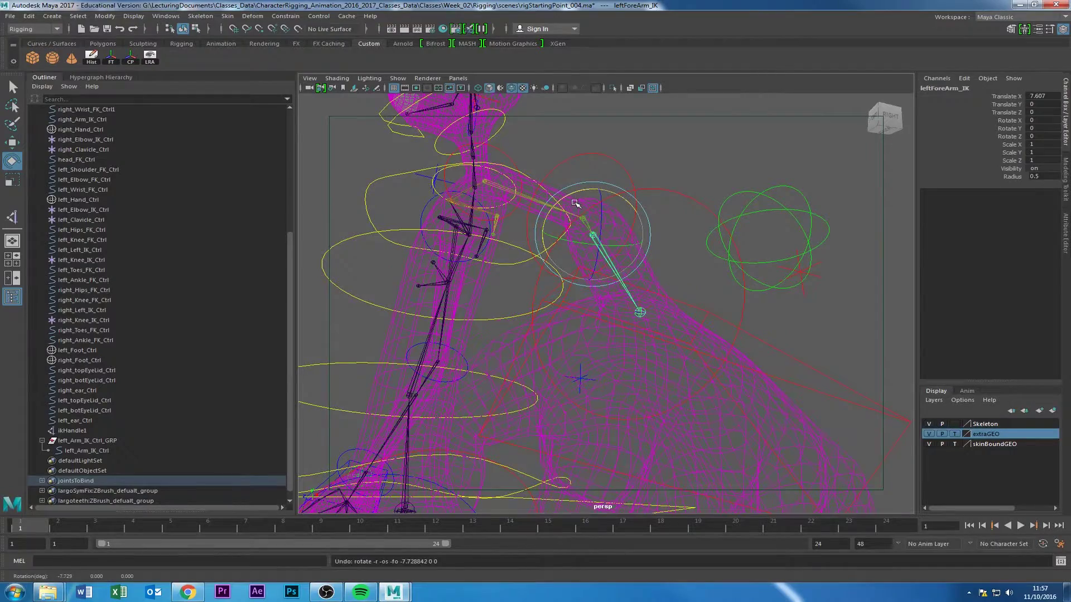
- Try rotating left_Arm_IK_Ctrl about each of its axes, undoing every rotation
alt+right_drag(633, 262, 650, 321)
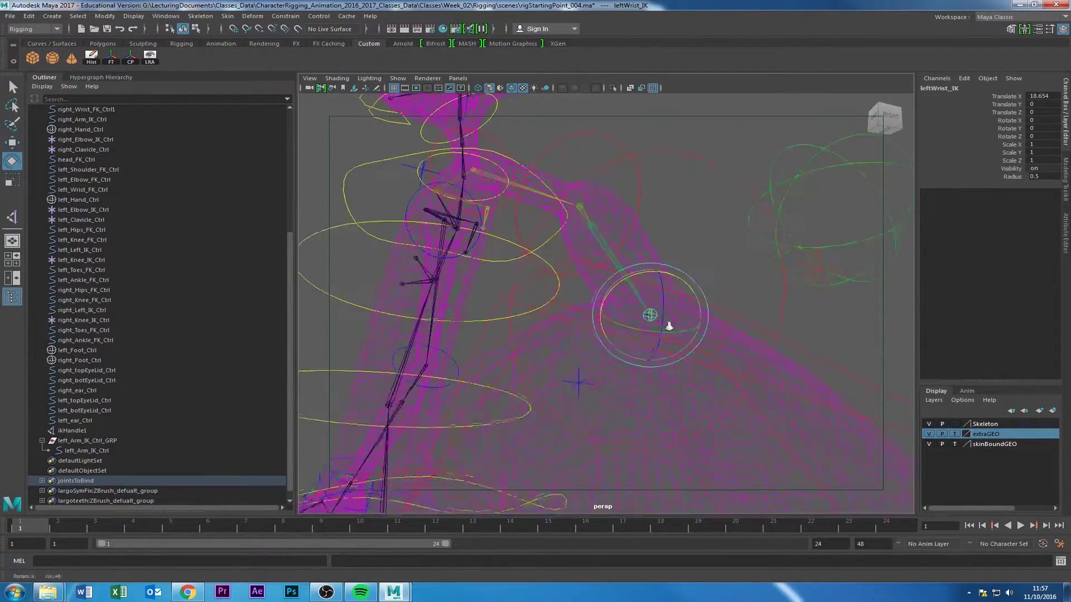
alt+drag(650, 321, 775, 337)
click(791, 334)
alt+right_drag(635, 340, 788, 318)
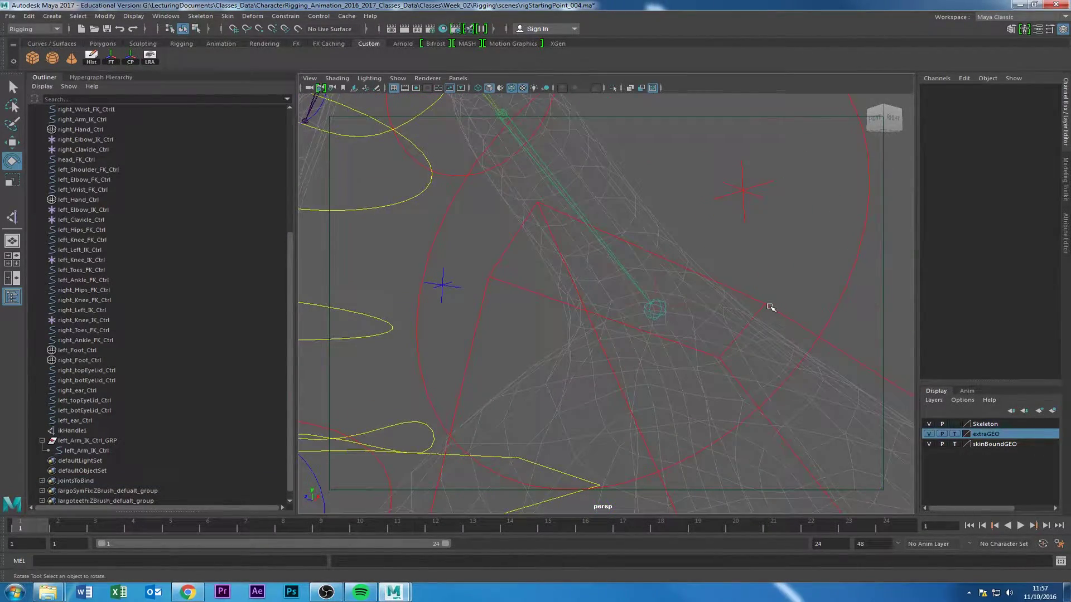
click(770, 307)
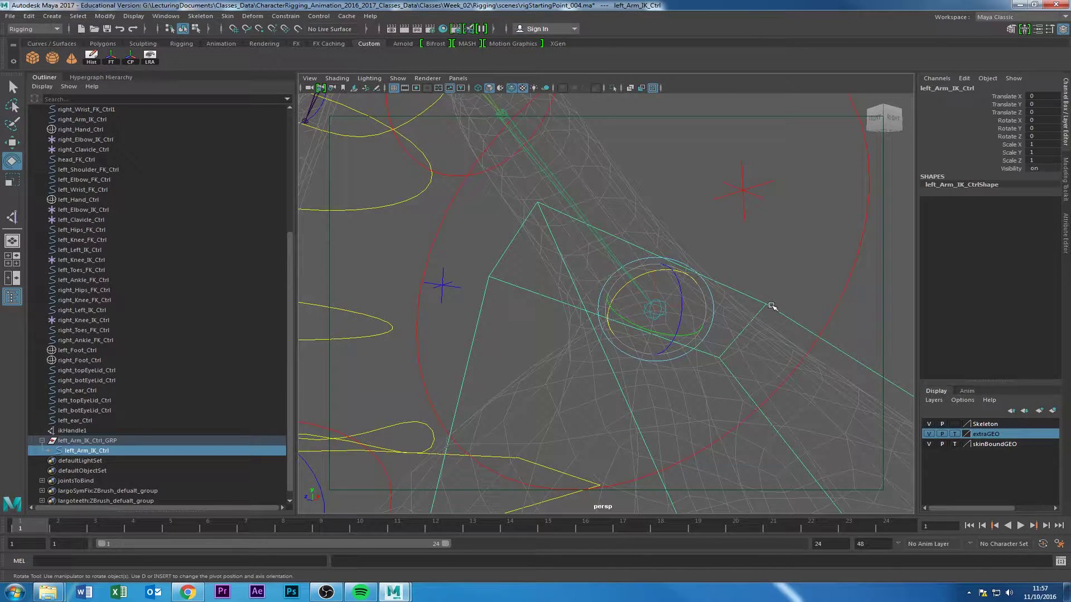
click(646, 320)
click(660, 302)
click(798, 320)
click(787, 315)
drag(654, 272, 656, 284)
key(ctrl+z)
drag(628, 322, 647, 325)
key(ctrl+z)
drag(676, 282, 677, 323)
key(ctrl+z)
click(737, 250)
click(677, 264)
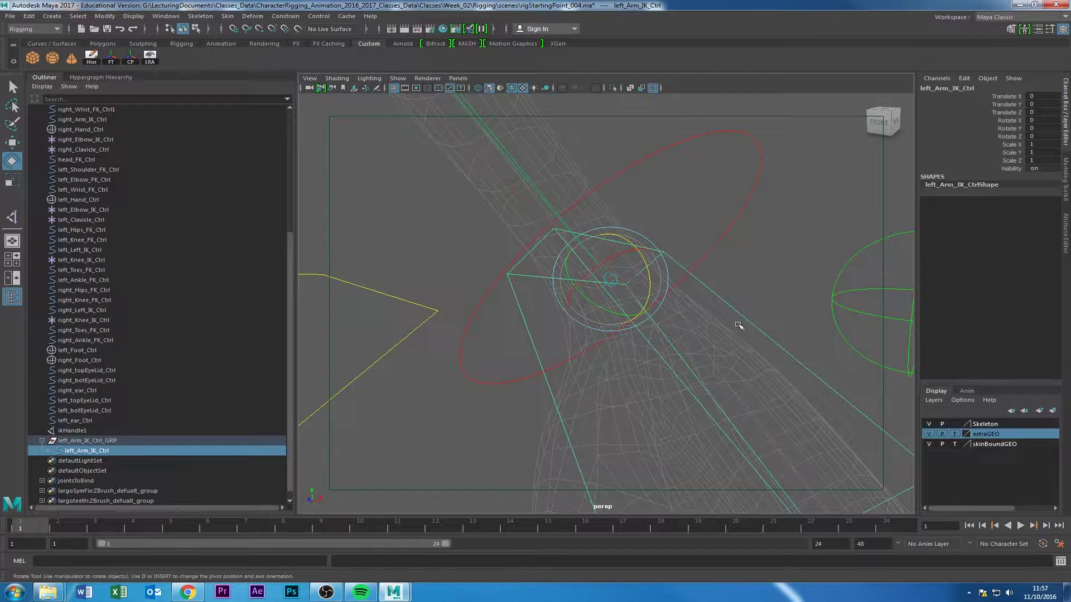
click(746, 285)
scroll(705, 301, up, 5)
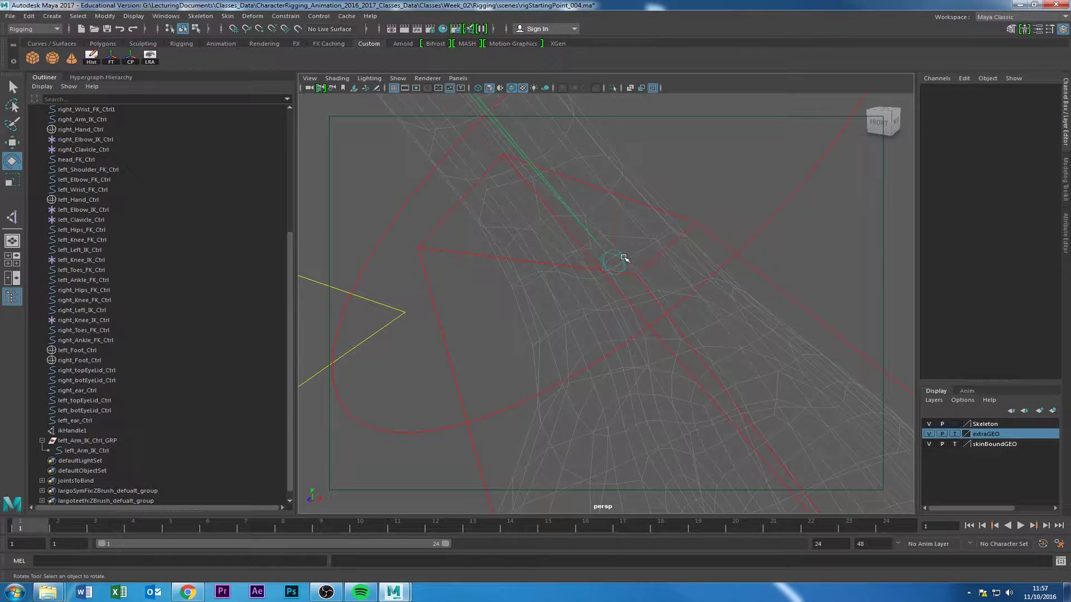
scroll(680, 243, down, 4)
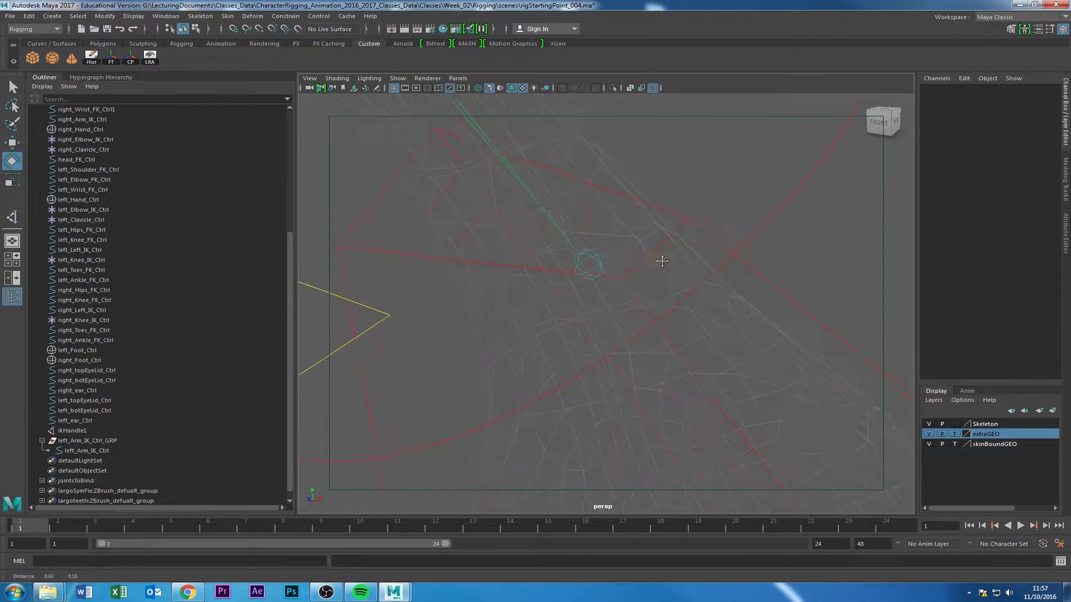
- Select left_Arm_IK_Ctrl followed by the leftWrist_IK joint, and reset the Orient Constraint options to their defaults
click(639, 260)
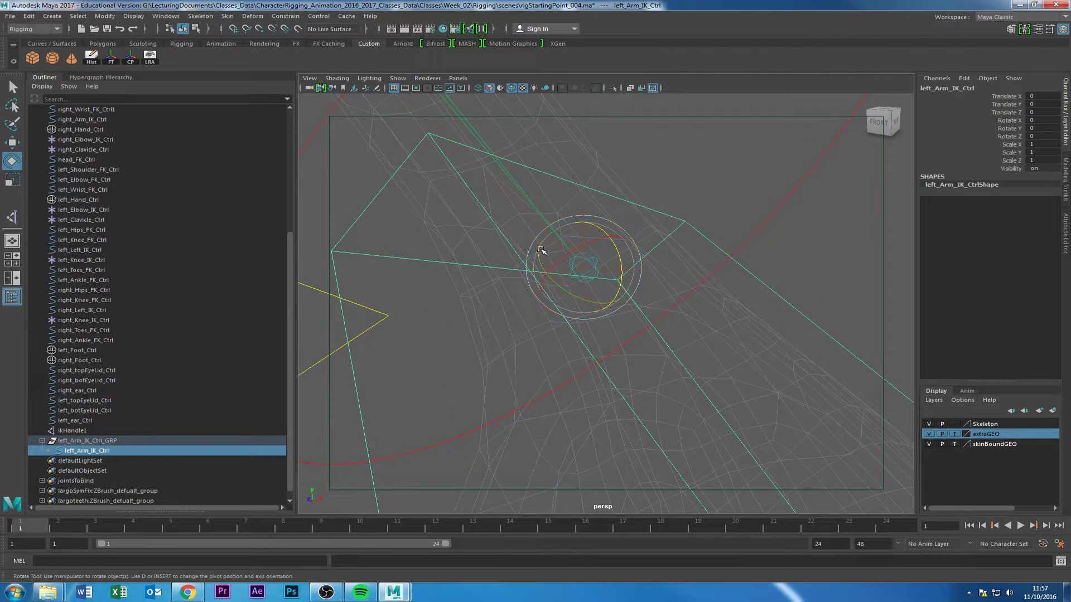
click(108, 77)
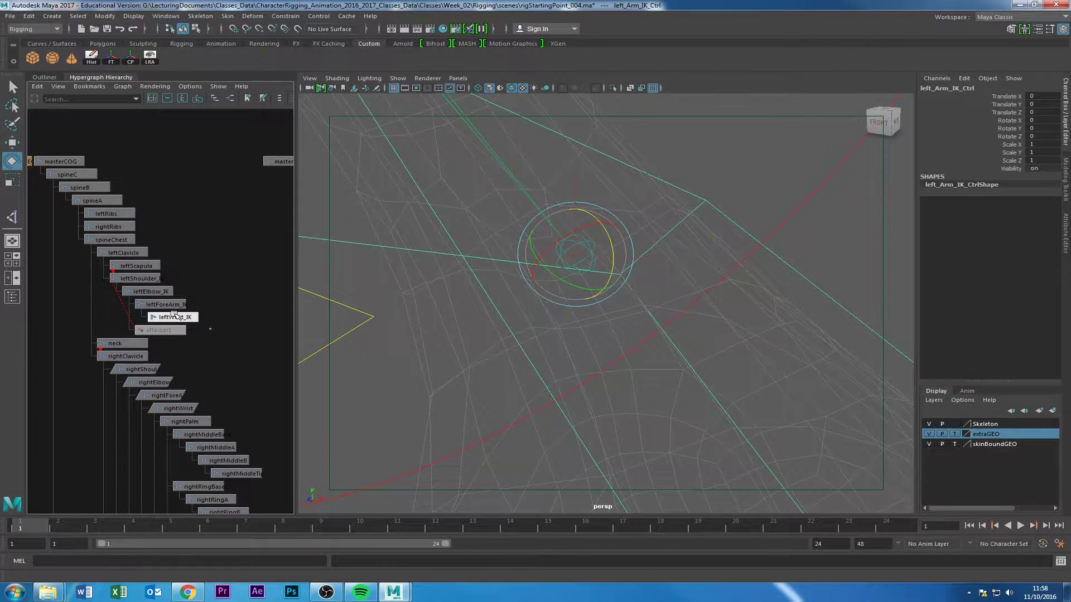
click(172, 318)
alt+drag(607, 278, 674, 280)
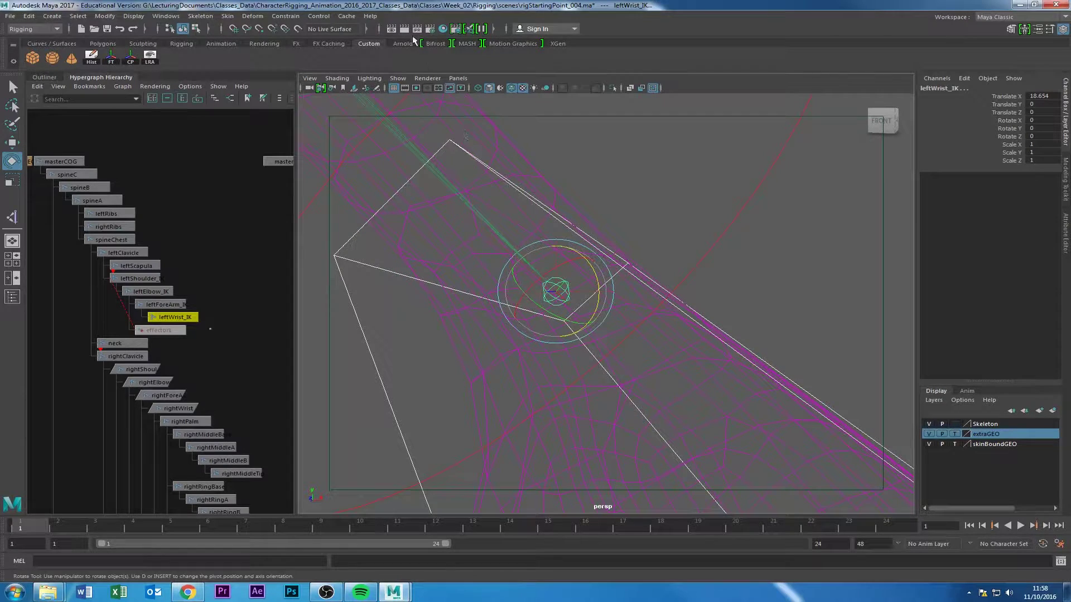
click(252, 16)
mouse_move(285, 15)
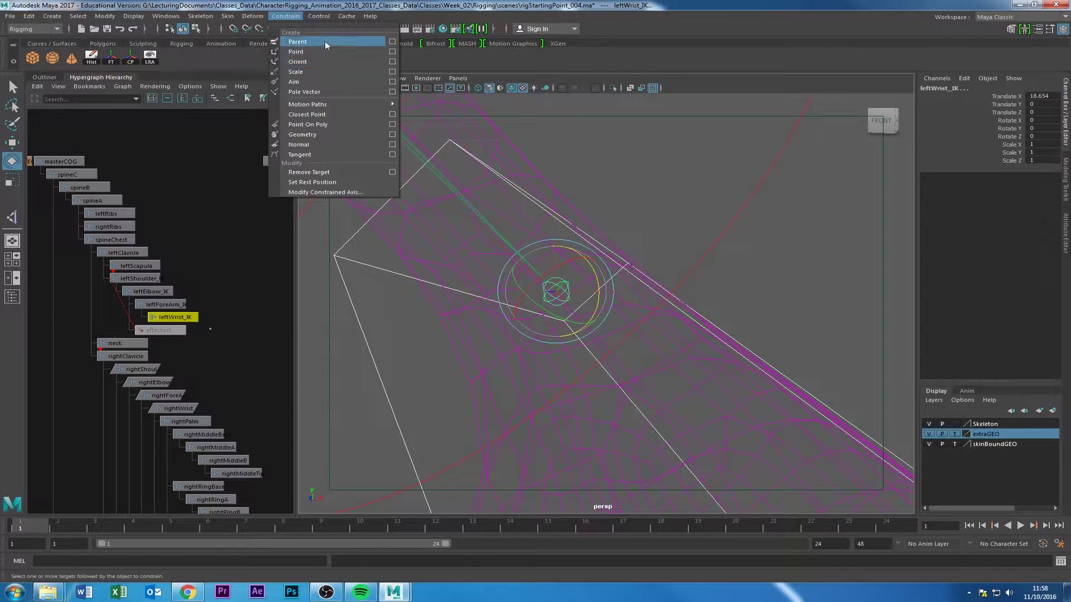
click(393, 62)
click(370, 213)
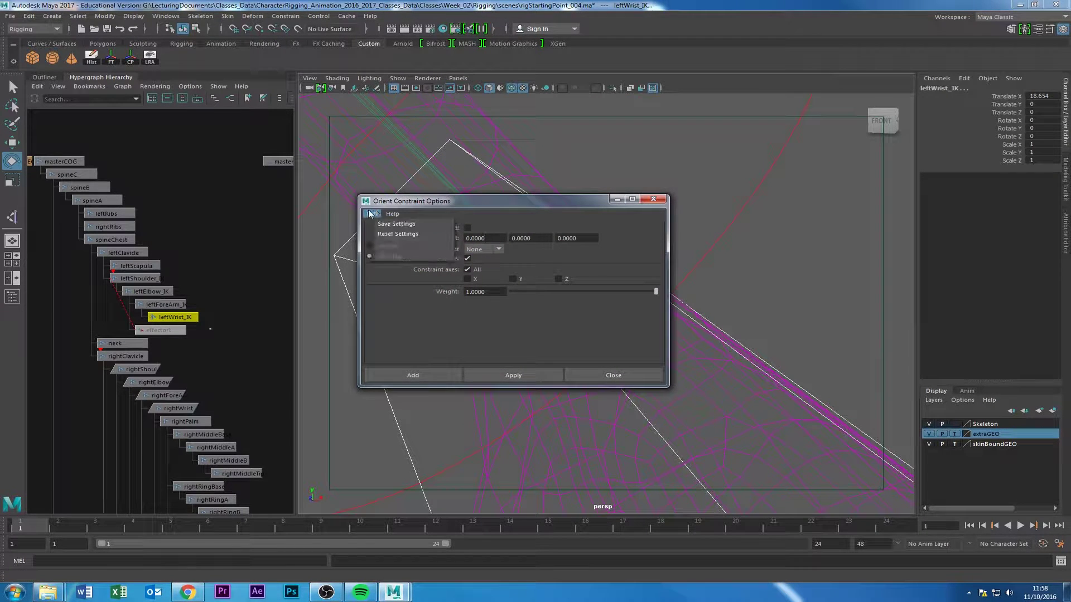
click(398, 234)
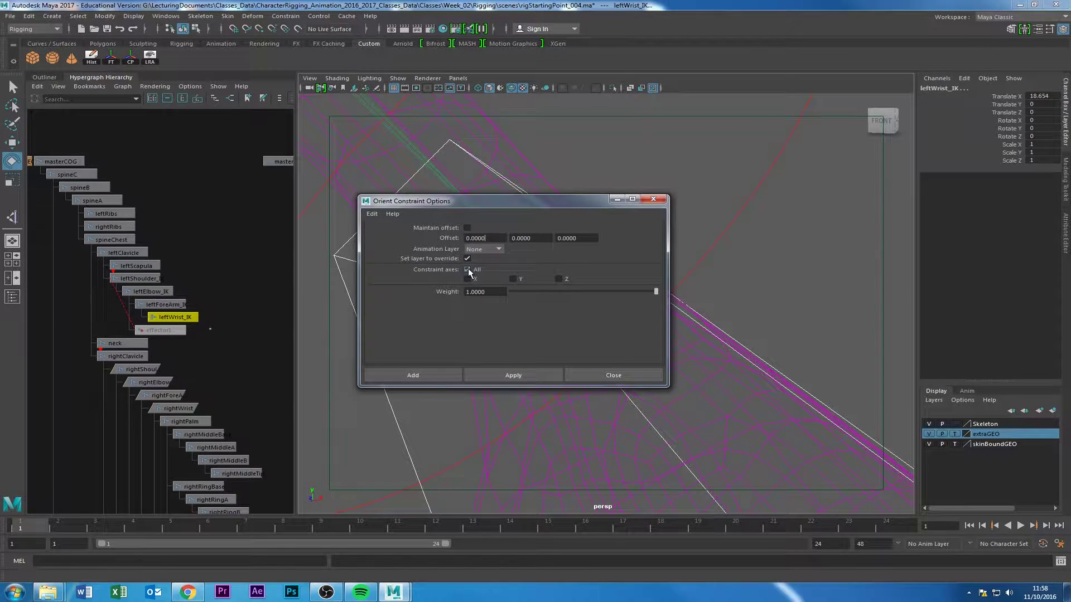
- Orient-constrain leftWrist_IK to left_Arm_IK_Ctrl on the Y and Z axes only and close the options
click(513, 279)
click(558, 279)
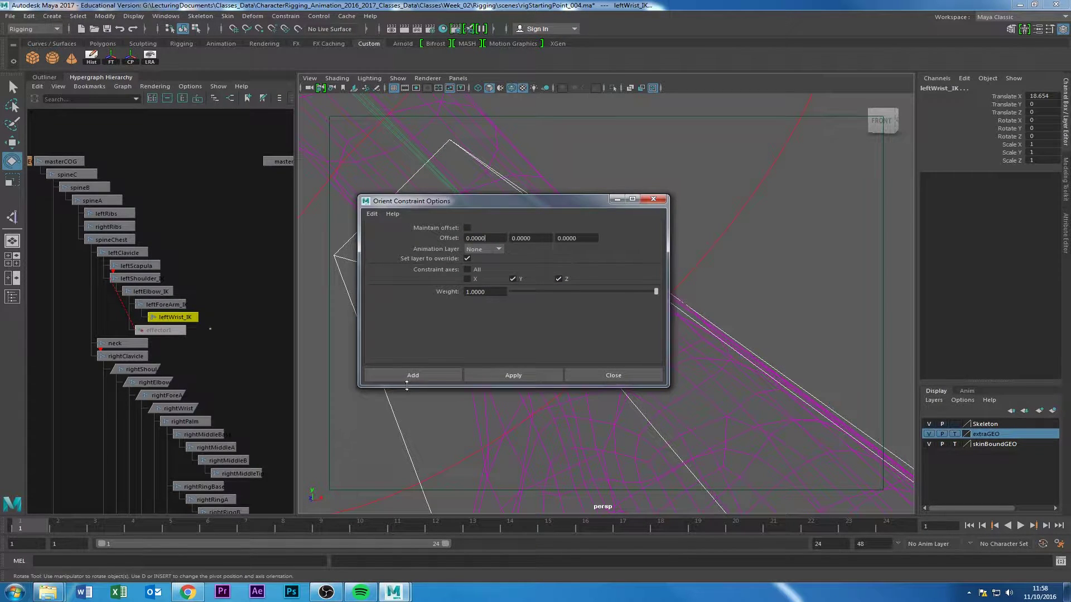
click(498, 376)
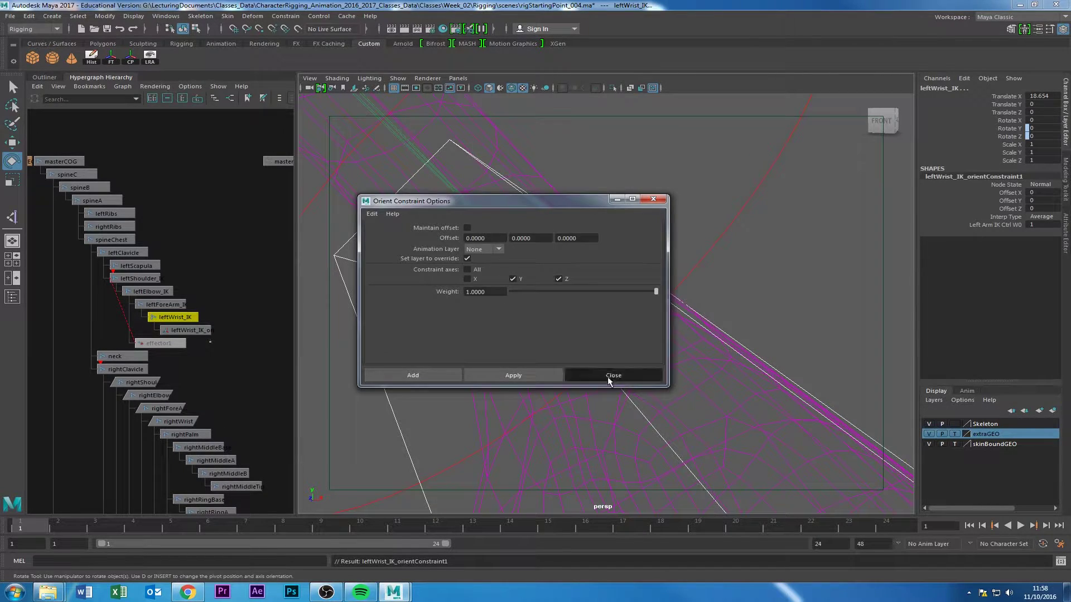
click(607, 375)
- Examine left_Arm_IK_Ctrl and the constrained left wrist up close
key(f)
click(681, 312)
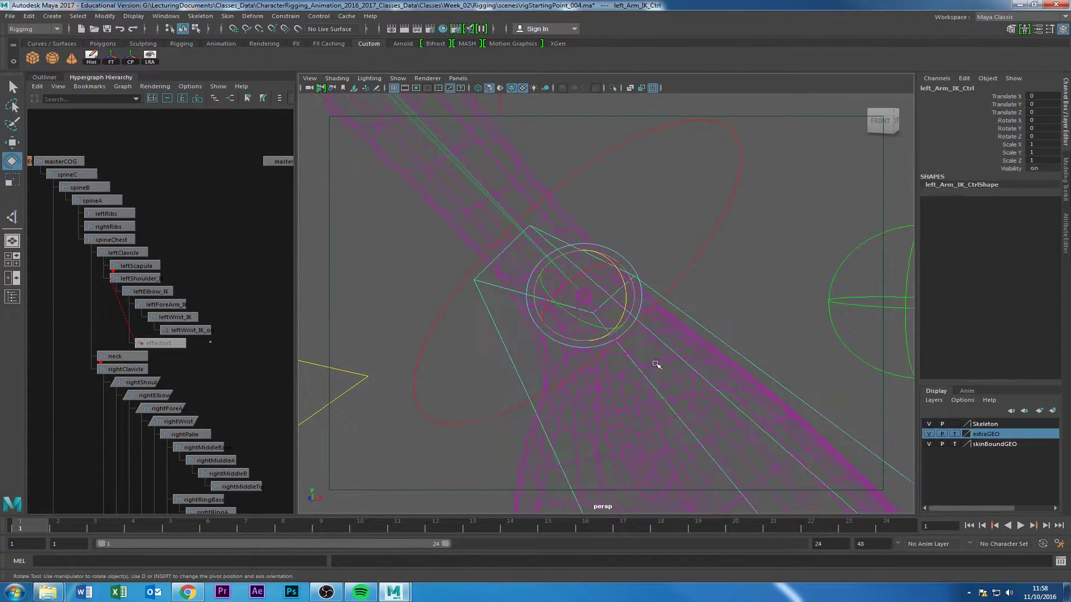
click(433, 252)
alt+right_drag(614, 301, 674, 312)
alt+drag(673, 312, 708, 320)
click(706, 323)
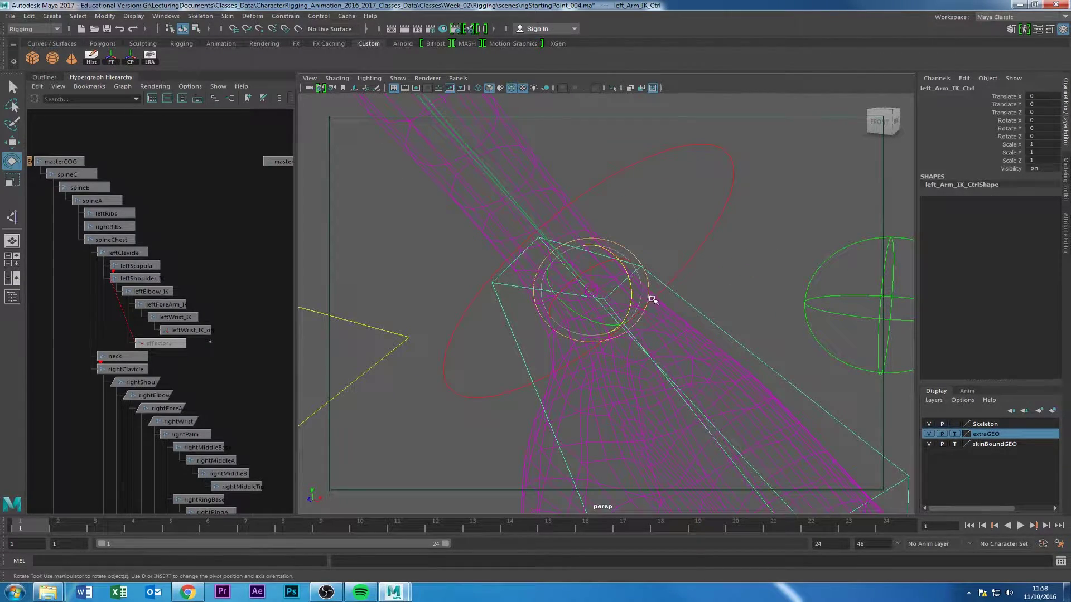
alt+drag(588, 297, 691, 242)
click(630, 346)
alt+right_drag(630, 346, 639, 302)
- Test the orient constraint by rotating left_Arm_IK_Ctrl on different axes, undoing the rotations
click(710, 323)
drag(624, 276, 720, 270)
key(ctrl+z)
click(720, 270)
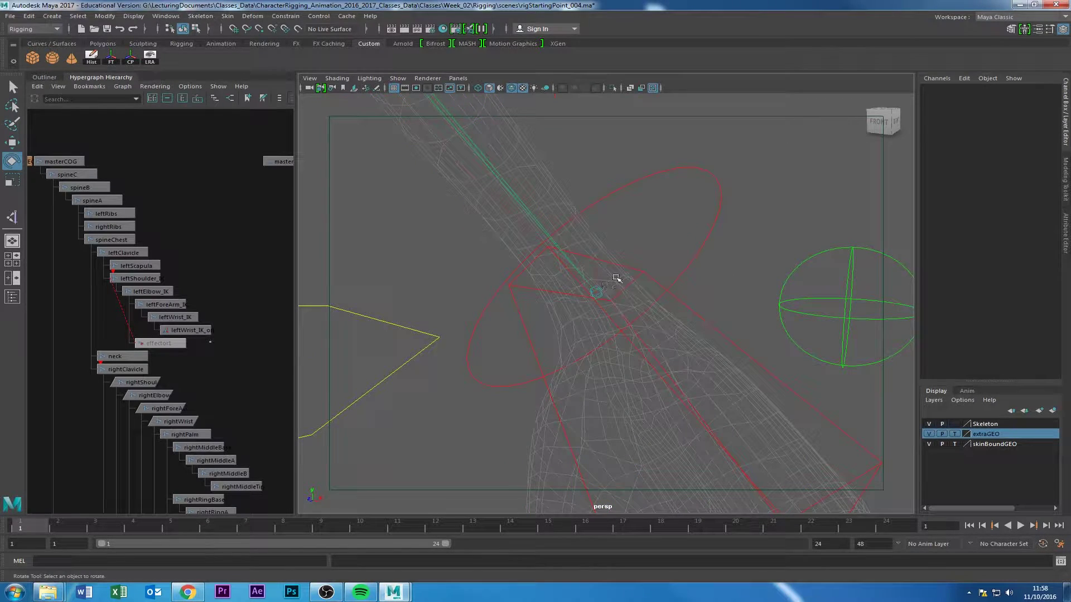
drag(702, 313, 716, 330)
drag(579, 310, 595, 327)
key(ctrl+z)
click(662, 240)
drag(674, 297, 707, 329)
drag(613, 274, 605, 284)
click(652, 240)
- Review the orient constraint attributes and rotation channels of the leftWrist_IK joint
scroll(581, 282, up, 6)
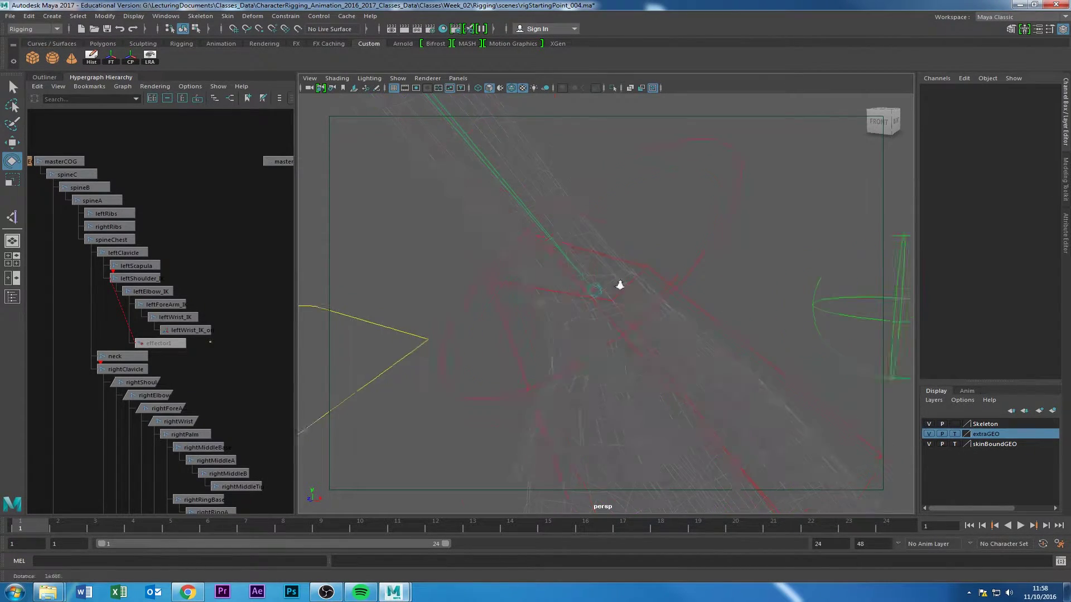
click(593, 273)
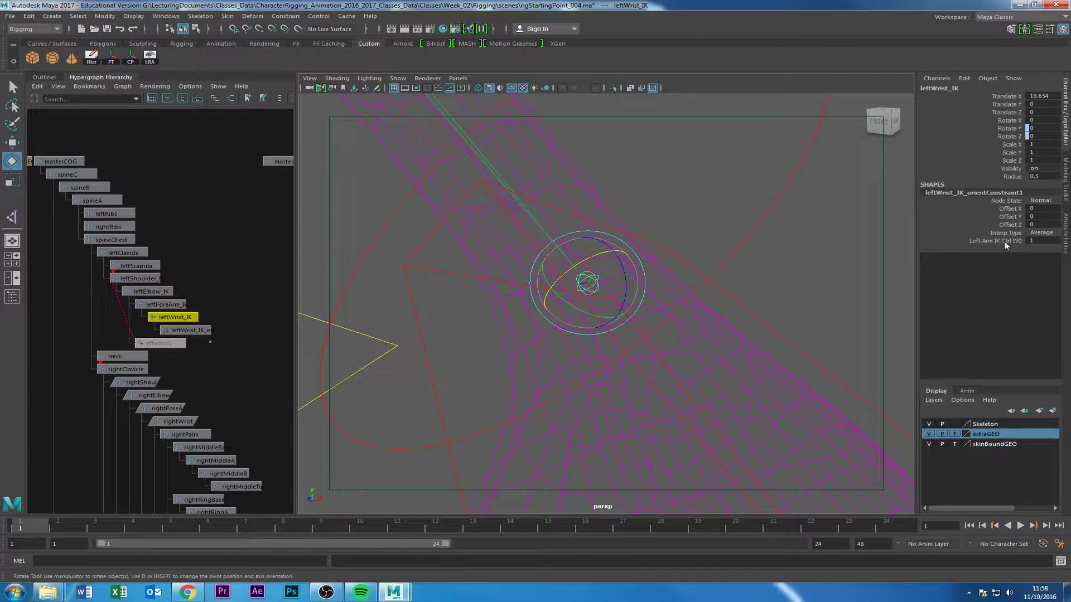
alt+drag(848, 263, 524, 290)
- Examine the rotation channels of leftForeArm_IK and left_Arm_IK_Ctrl, checking how the forearm and wrist joints relate to the control
click(708, 299)
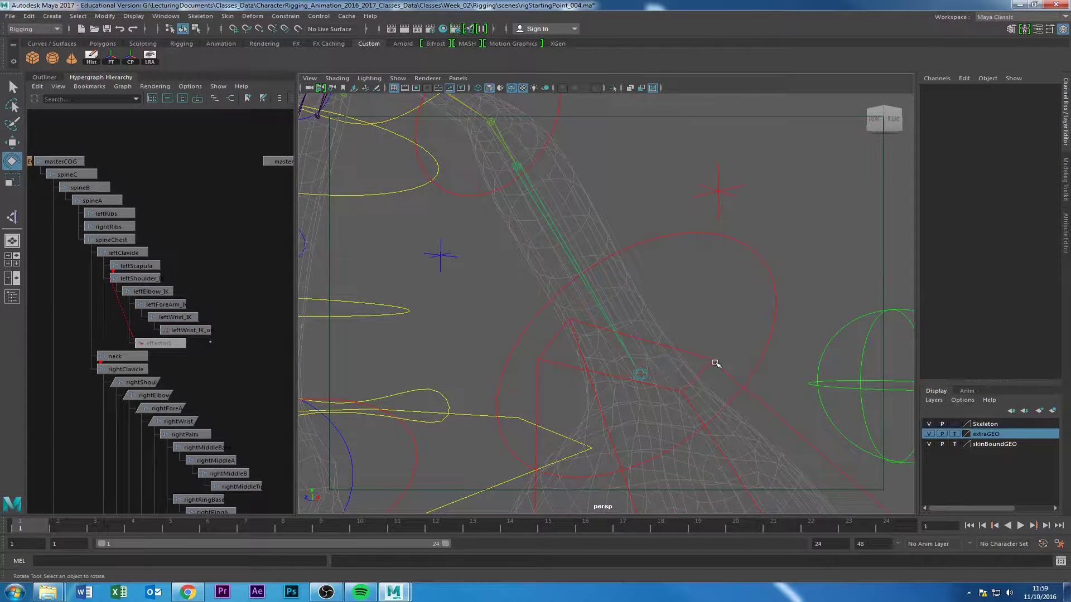
click(516, 167)
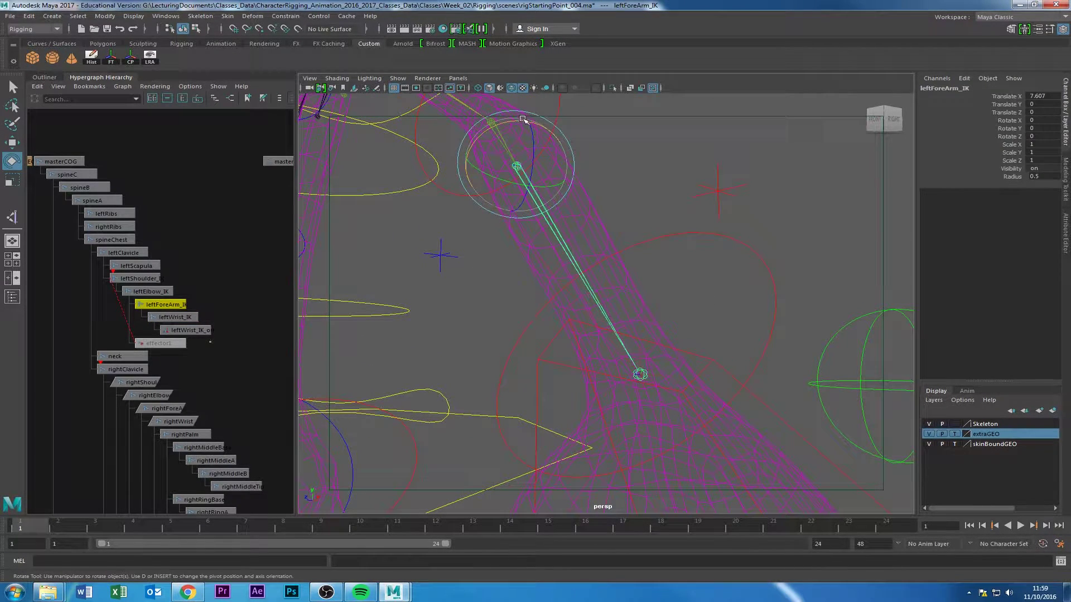
click(722, 370)
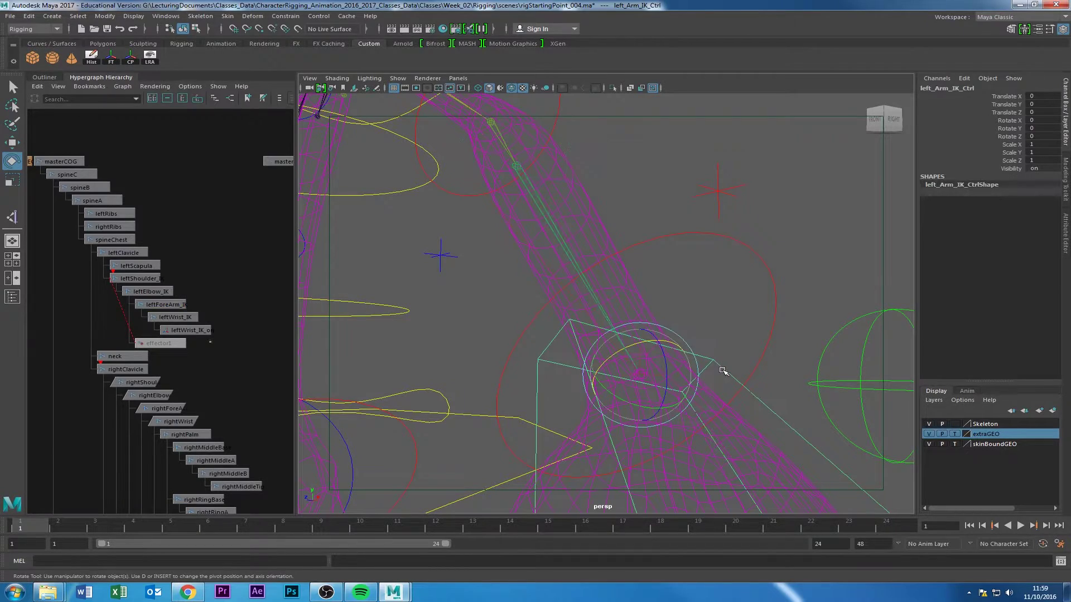
click(707, 306)
click(517, 167)
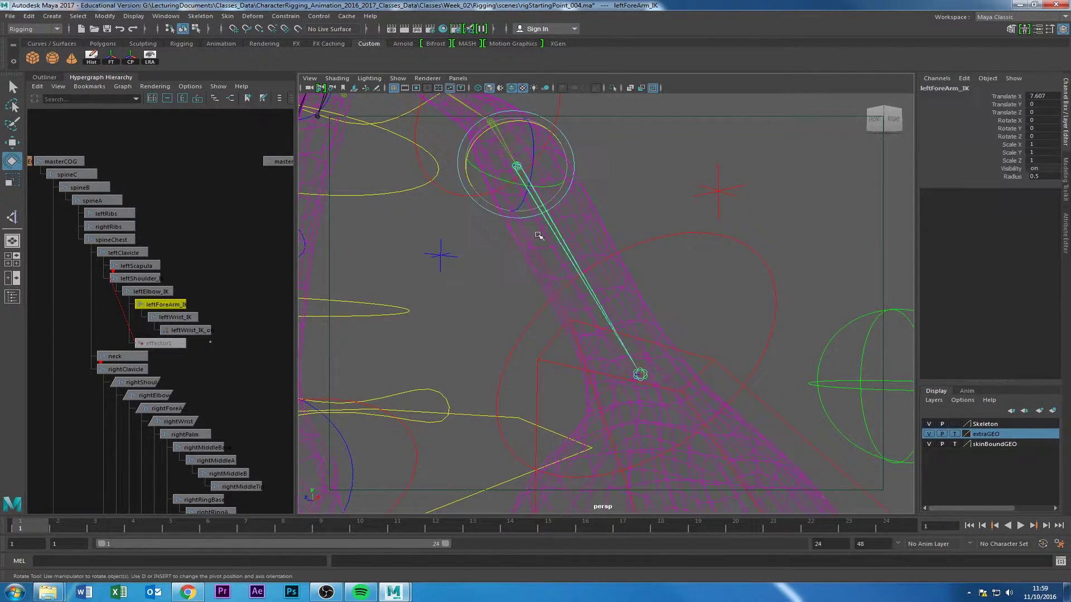
click(634, 376)
click(701, 333)
click(724, 370)
scroll(470, 230, down, 3)
alt+drag(470, 230, 480, 252)
click(480, 252)
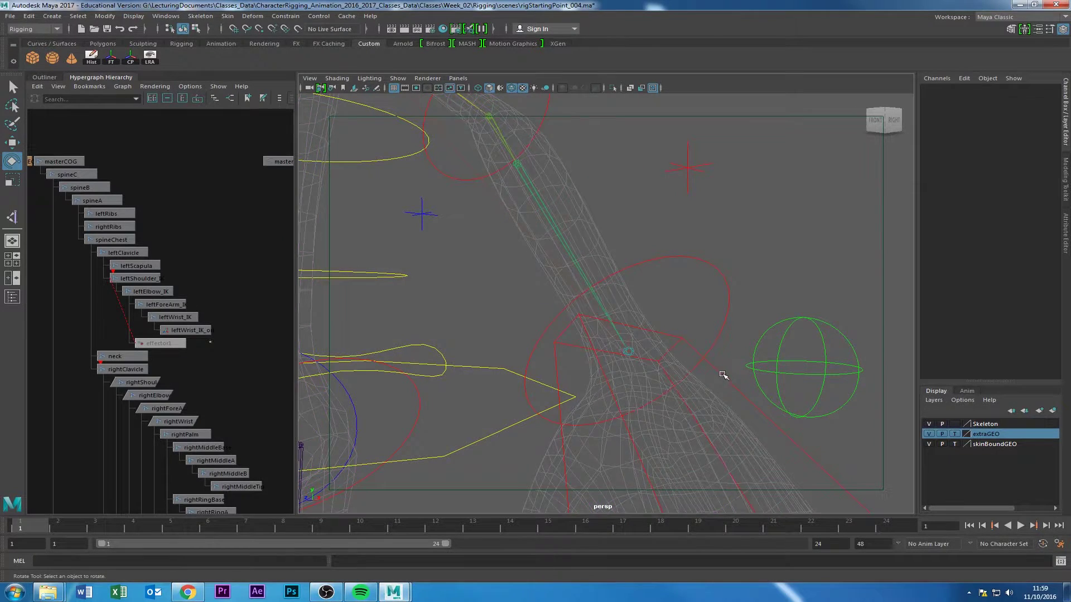
- Try to orient-constrain leftForeArm_IK to left_Arm_IK_Ctrl on the X axis only, without maintaining offset, and close the options
click(723, 375)
click(522, 170)
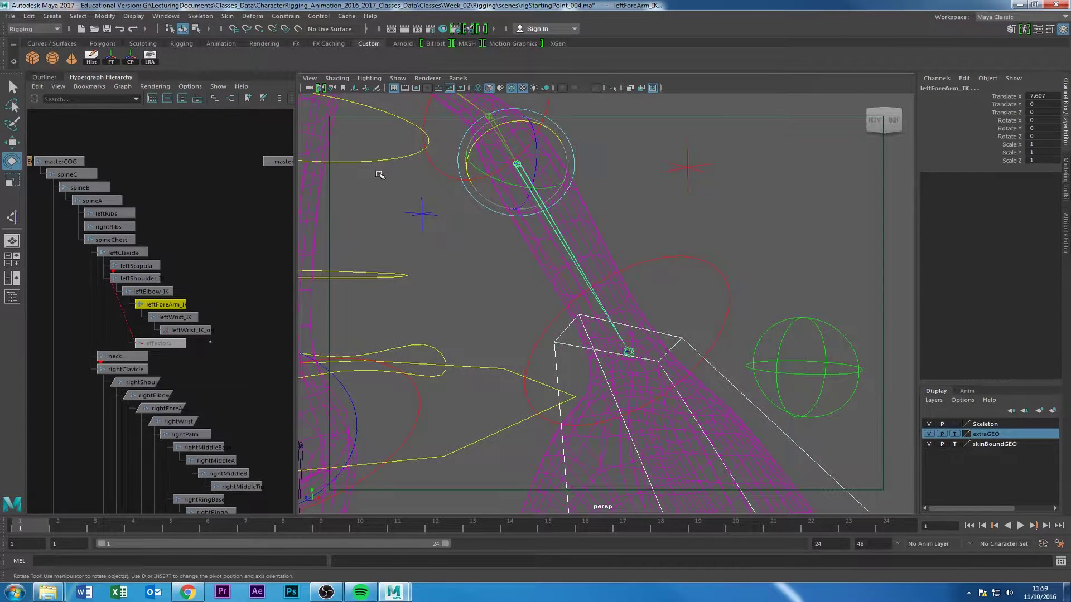
click(316, 16)
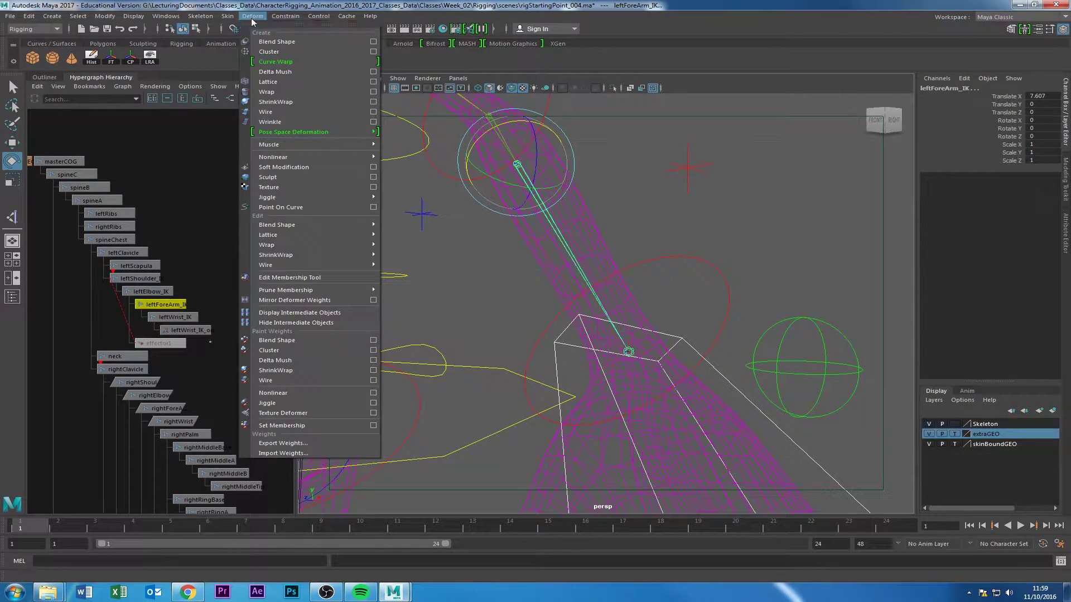
mouse_move(284, 18)
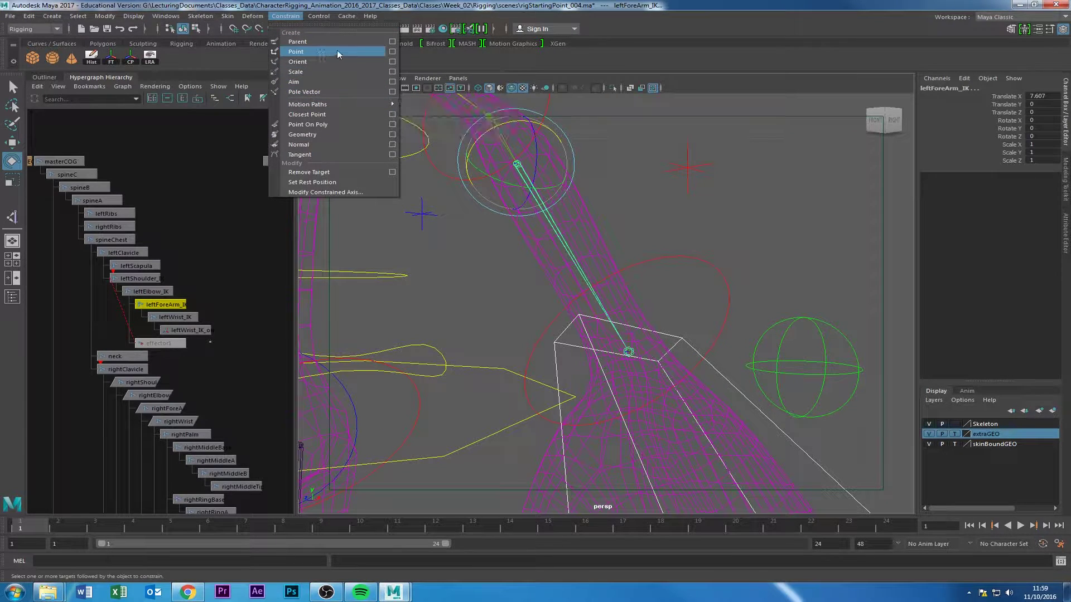
click(392, 62)
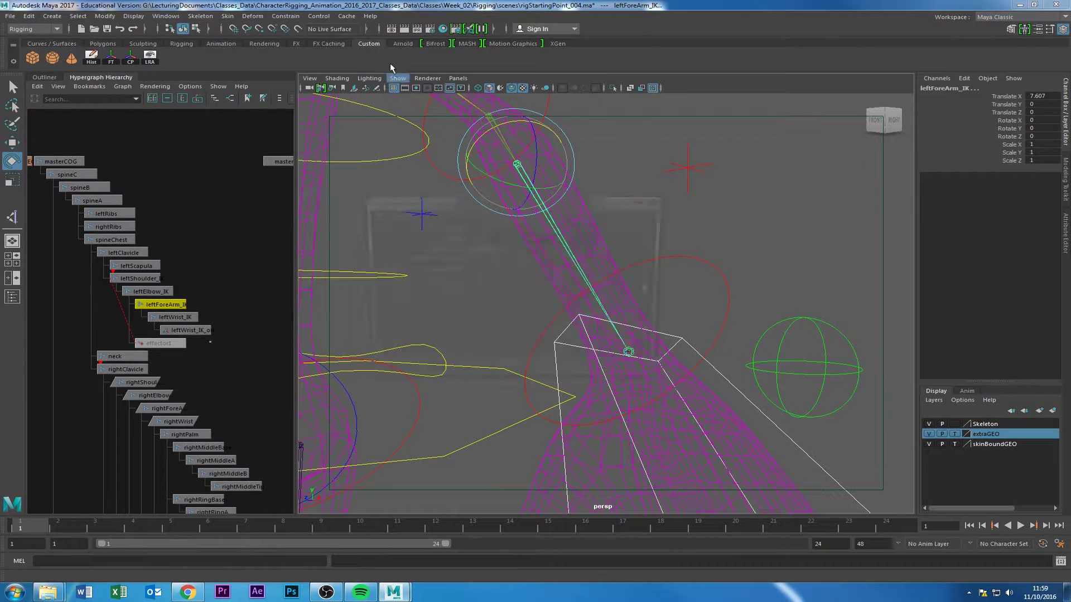
click(475, 270)
click(469, 279)
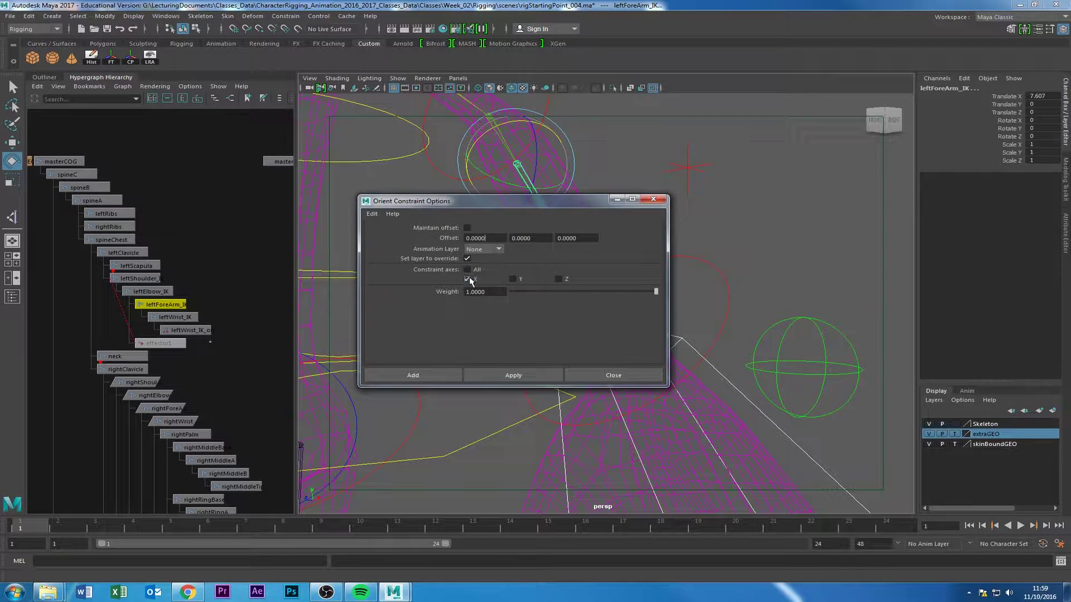
click(509, 374)
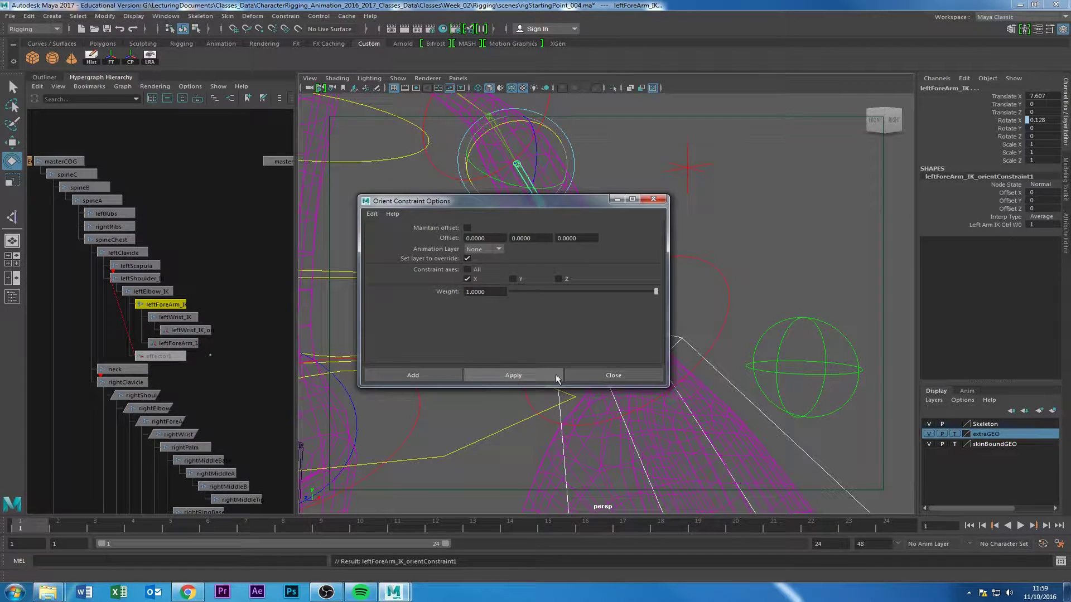
click(595, 377)
- Examine the constrained forearm joint and its Rotate X channel from several angles
alt+right_drag(597, 361, 627, 279)
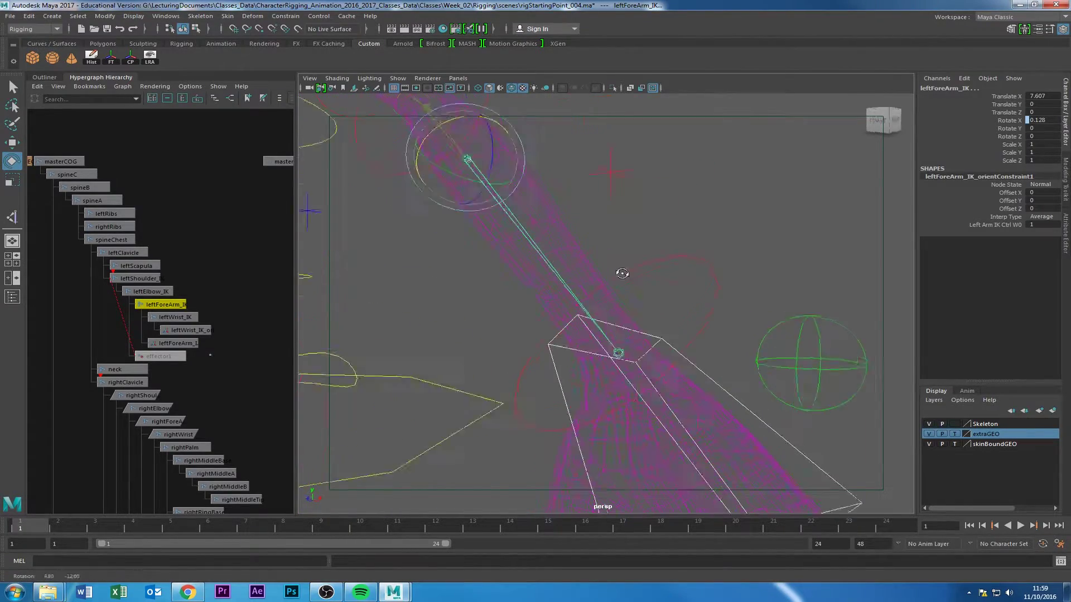
alt+drag(626, 280, 621, 259)
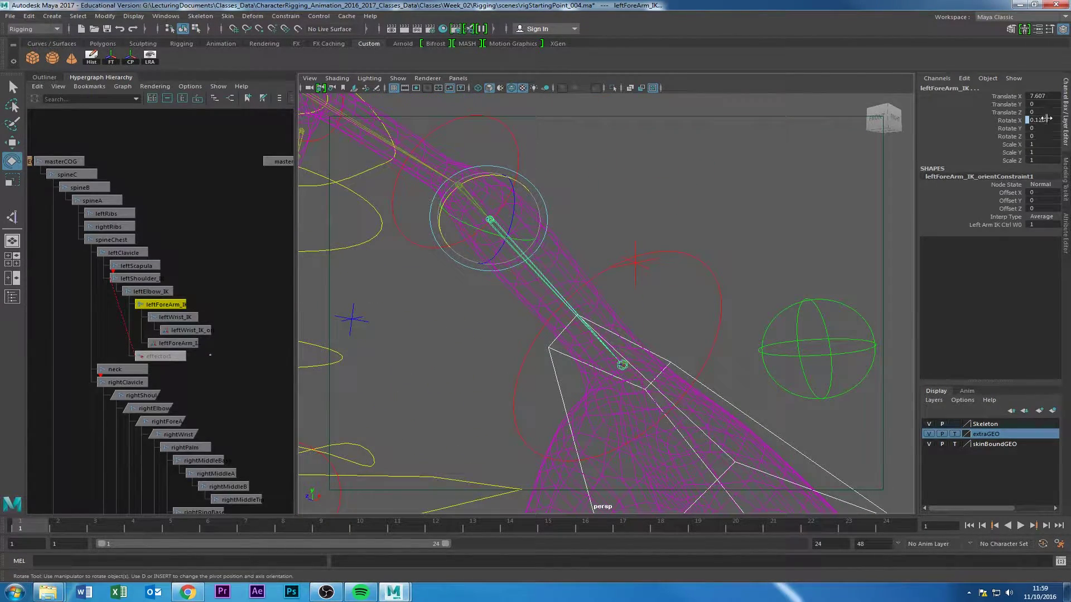
alt+right_drag(559, 215, 683, 251)
alt+drag(683, 251, 713, 261)
click(615, 182)
alt+middle_drag(614, 182, 692, 251)
alt+right_drag(692, 251, 510, 242)
click(633, 217)
key(f)
click(712, 177)
- Undo the orient constraint on leftForeArm_IK
key(ctrl+z)
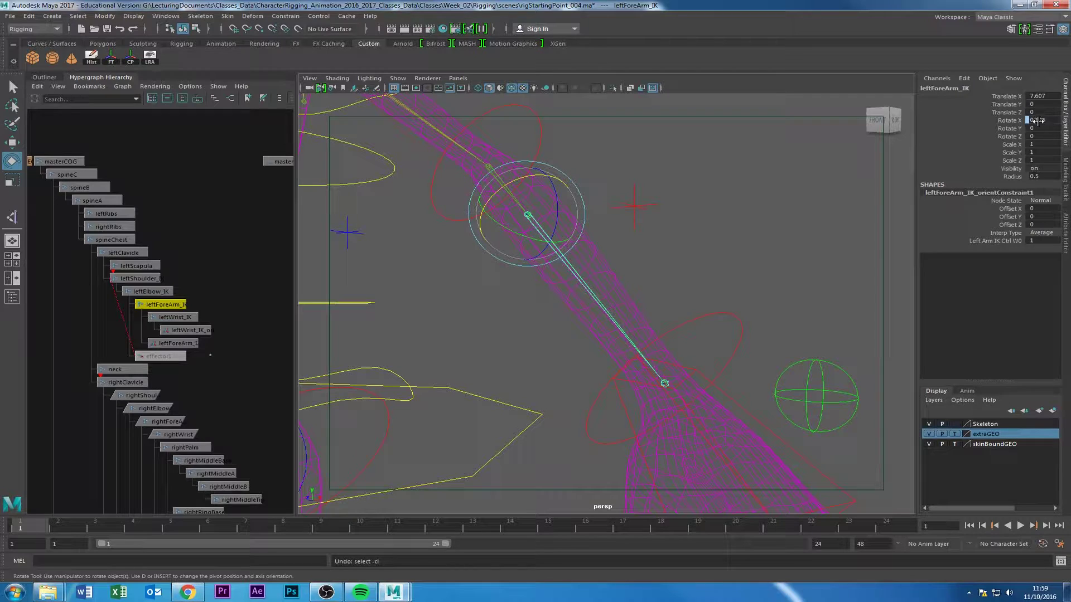
key(ctrl+z)
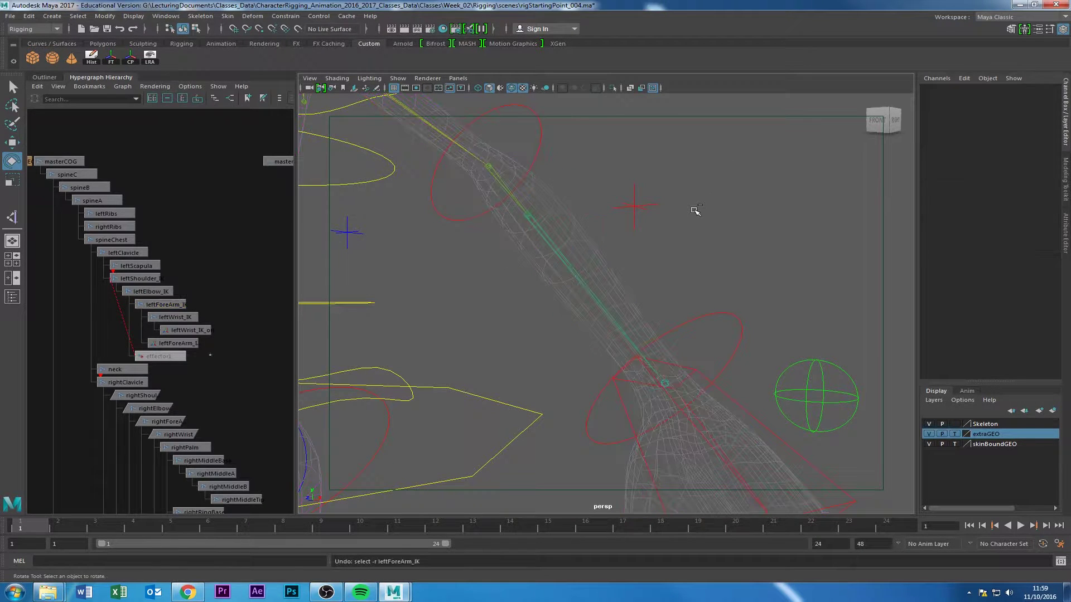
key(ctrl+z)
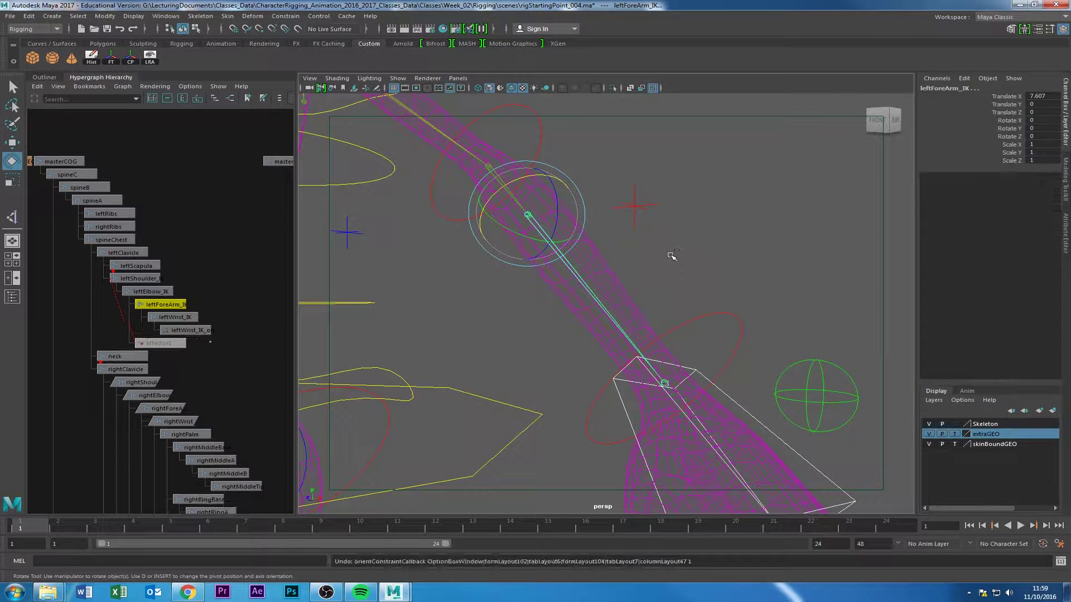
- Inspect the IK handle and the leftWrist_IK joint up close, and locate the wrist joint in the hierarchy
alt+drag(677, 435, 664, 407)
click(533, 375)
alt+drag(539, 331, 597, 263)
click(725, 365)
click(554, 271)
click(604, 300)
click(561, 244)
click(668, 278)
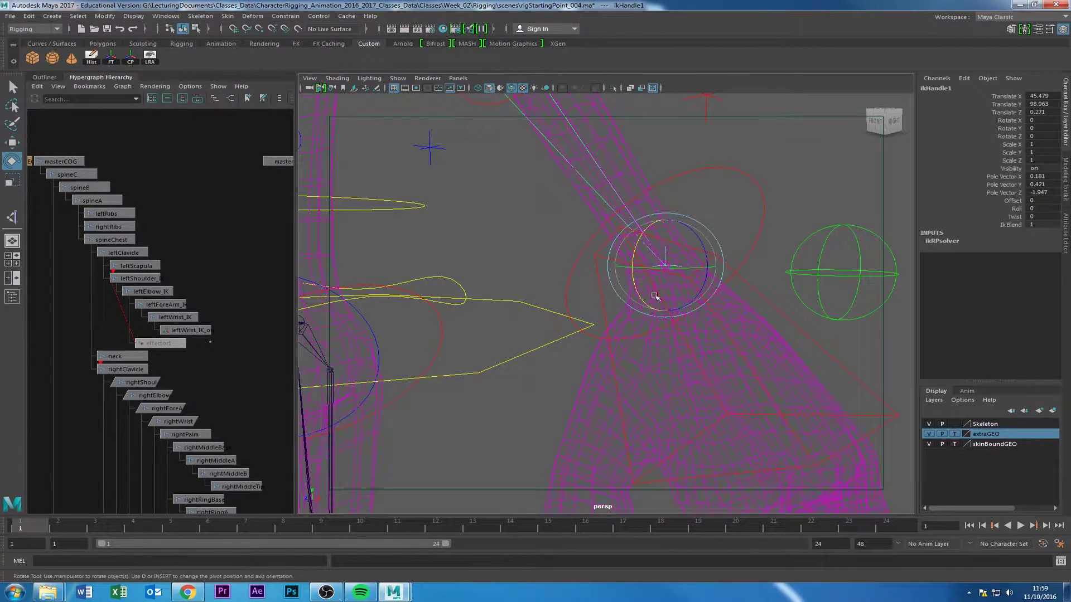
click(519, 212)
scroll(681, 270, up, 5)
click(794, 182)
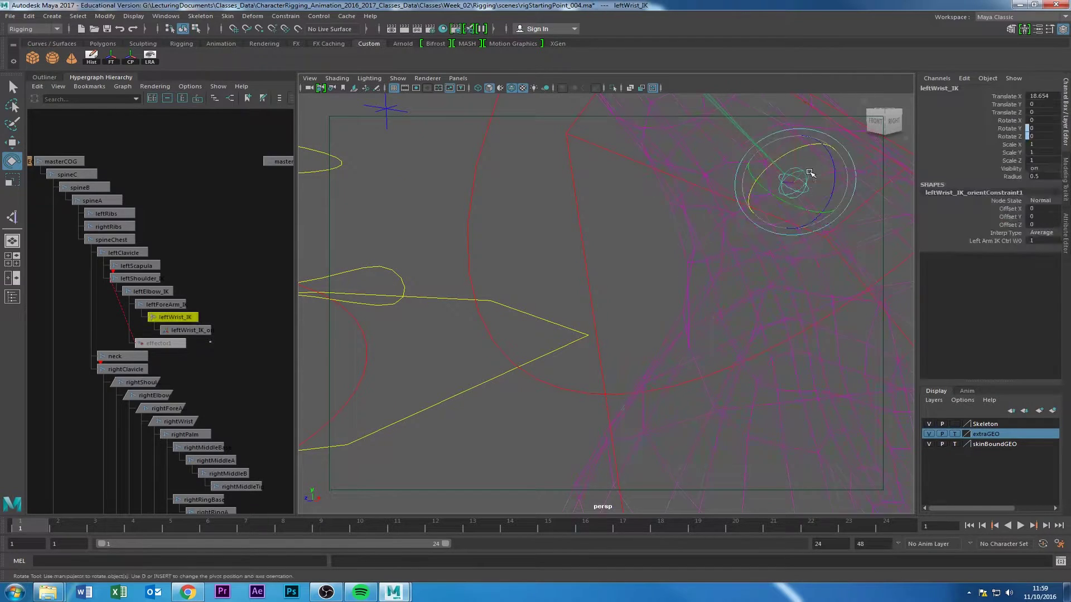
scroll(96, 364, down, 4)
scroll(97, 363, up, 4)
click(158, 317)
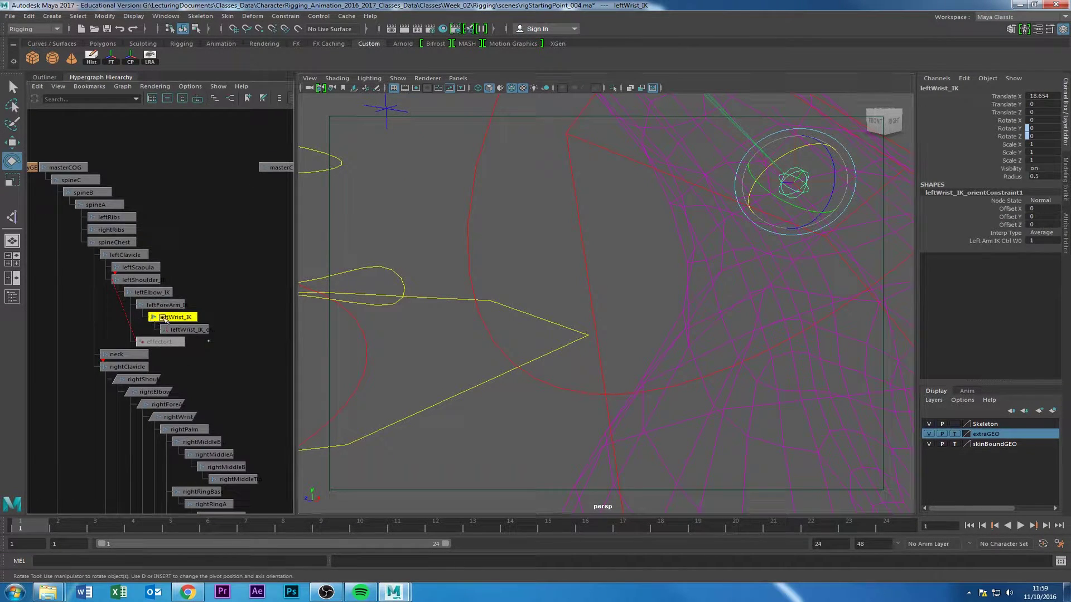
- Review the attributes of leftWrist_IK's orient constraint and return to the wrist joint's channels, with the scene outline displayed
click(44, 77)
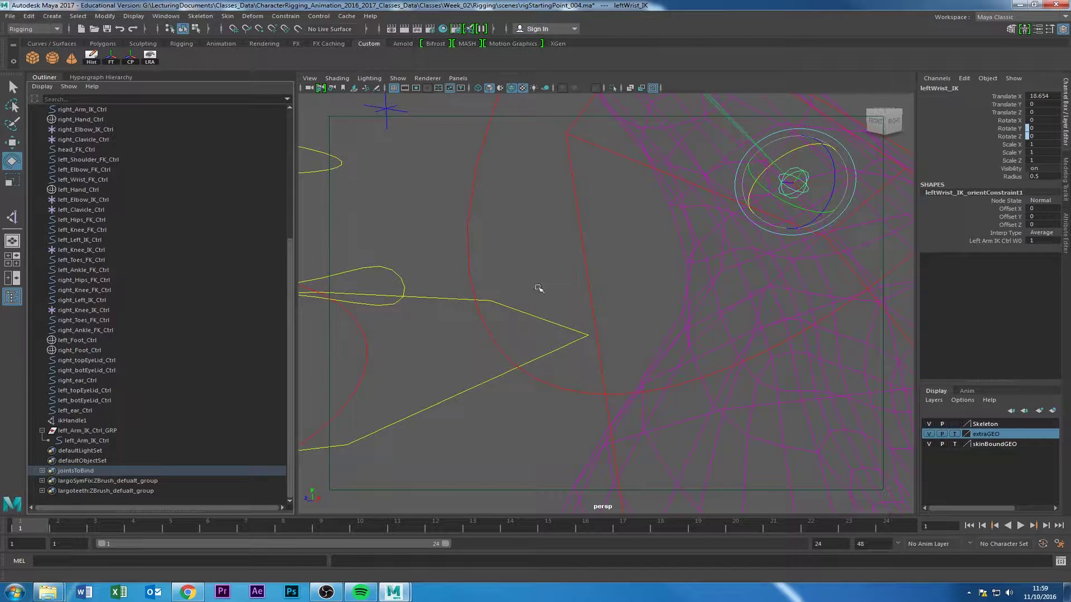
click(1065, 234)
click(910, 99)
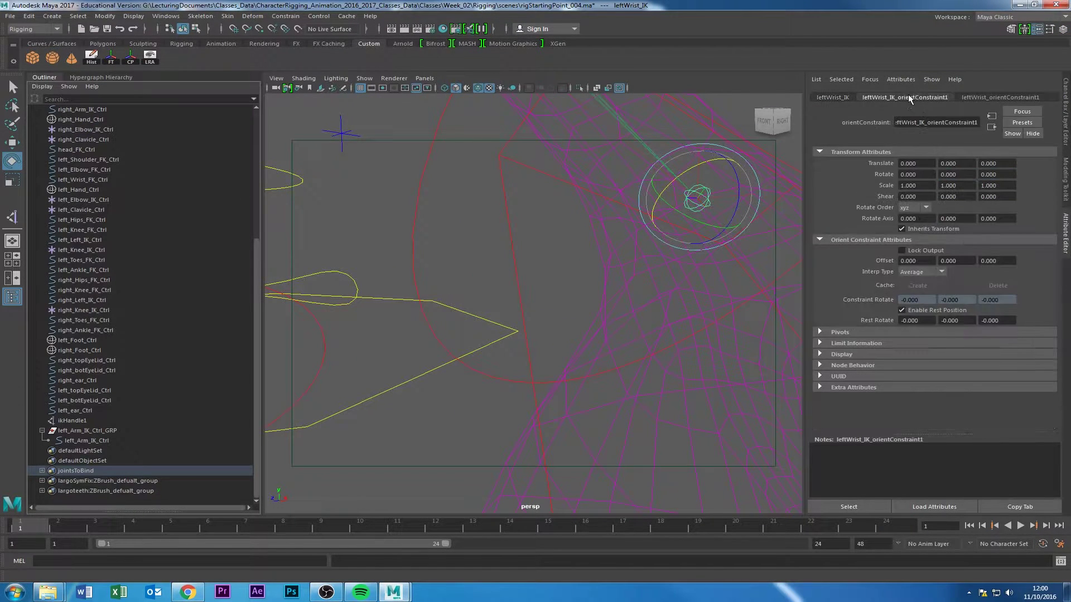
click(834, 505)
click(607, 354)
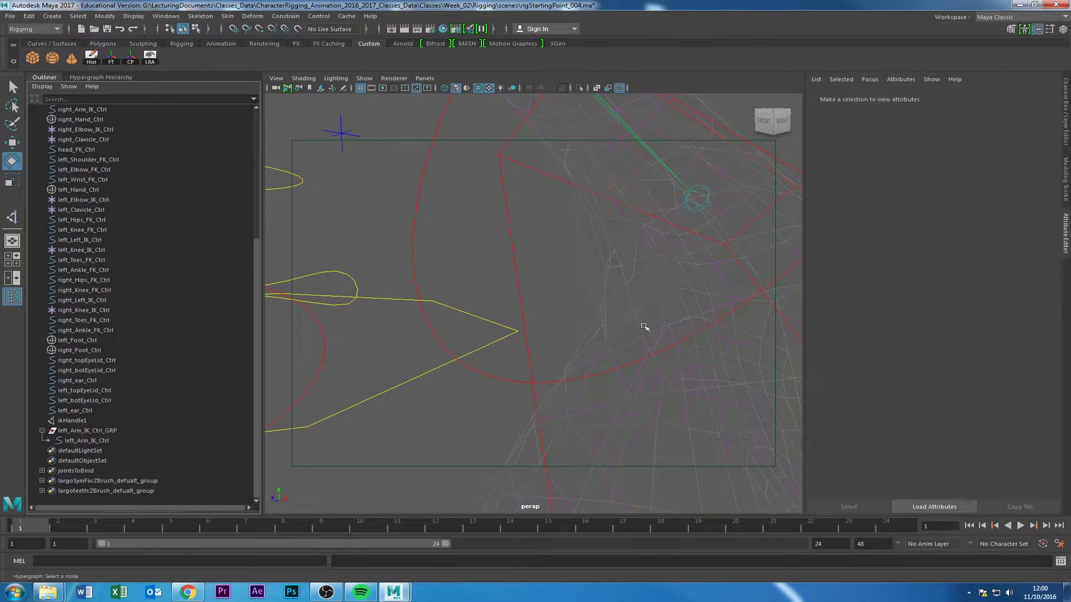
click(705, 191)
click(1066, 134)
- Compare the rotation channels and pivot placement of left_Arm_IK_Ctrl and its parent group left_Arm_IK_Ctrl_GRP
click(581, 222)
alt+drag(657, 272, 502, 335)
alt+middle_drag(473, 286, 475, 335)
alt+right_drag(475, 335, 391, 357)
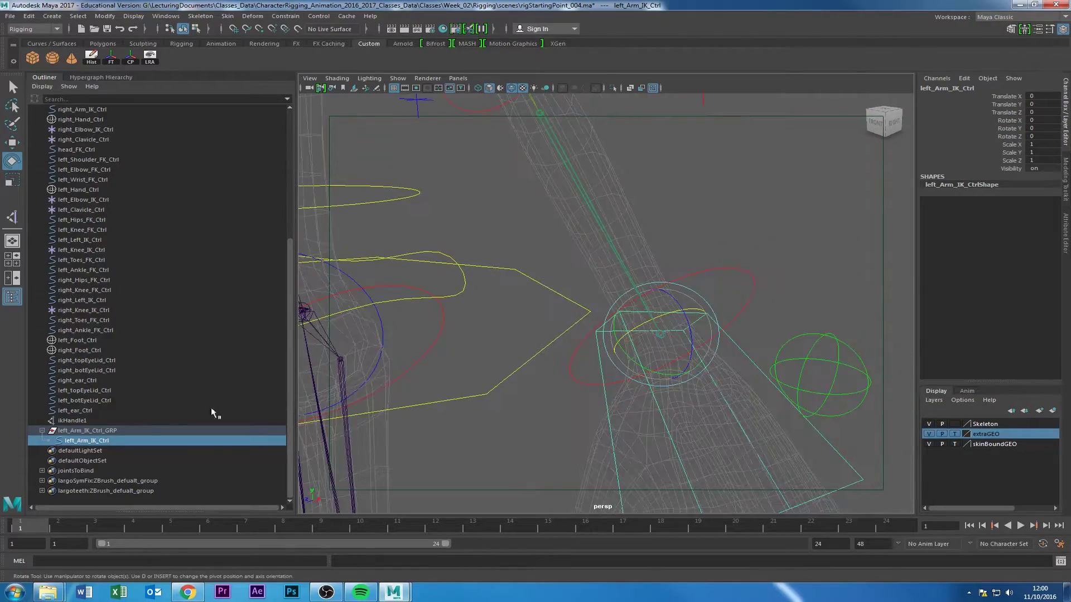
click(90, 430)
alt+drag(558, 276, 565, 324)
key(w)
alt+right_drag(636, 327, 617, 335)
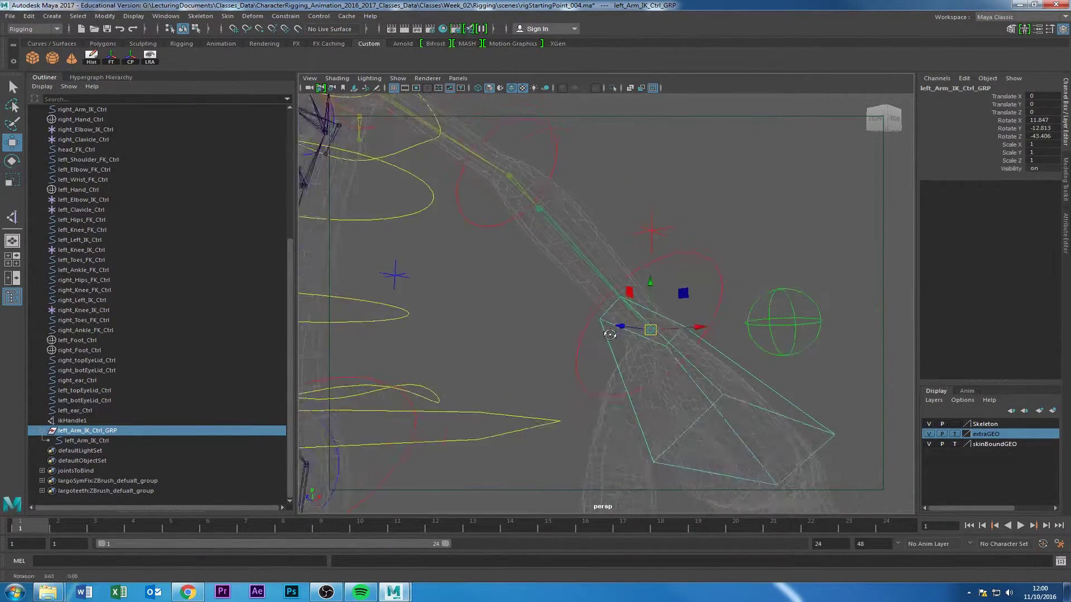
alt+drag(617, 335, 586, 338)
alt+drag(651, 329, 664, 341)
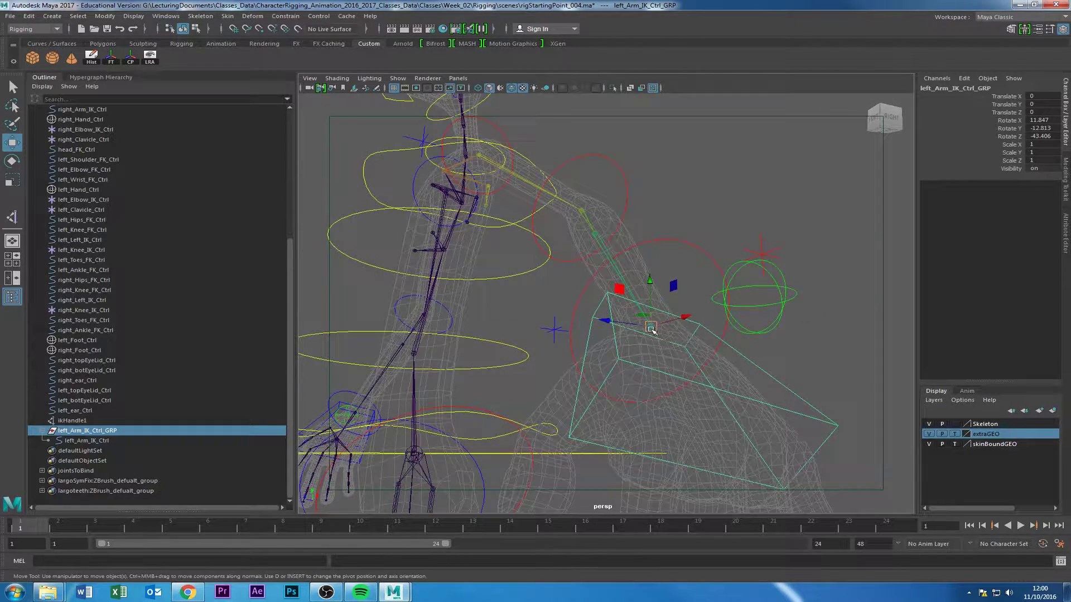
click(91, 444)
click(99, 431)
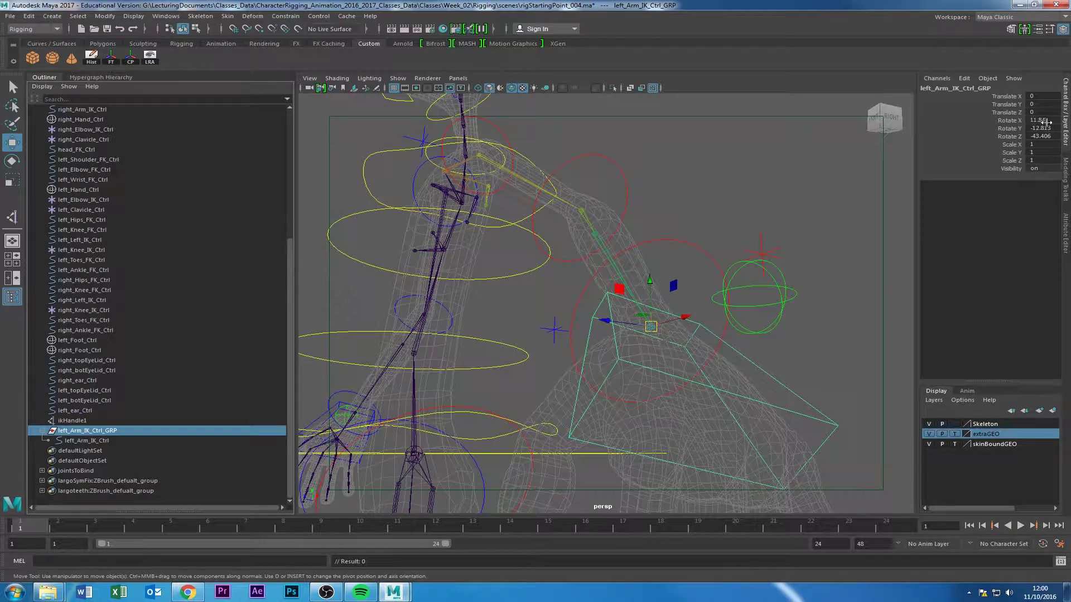
- Check leftForeArm_IK against left_Arm_IK_Ctrl_GRP and left_Arm_IK_Ctrl to decide which one the forearm should constrain
alt+drag(477, 335, 573, 363)
click(538, 314)
click(584, 233)
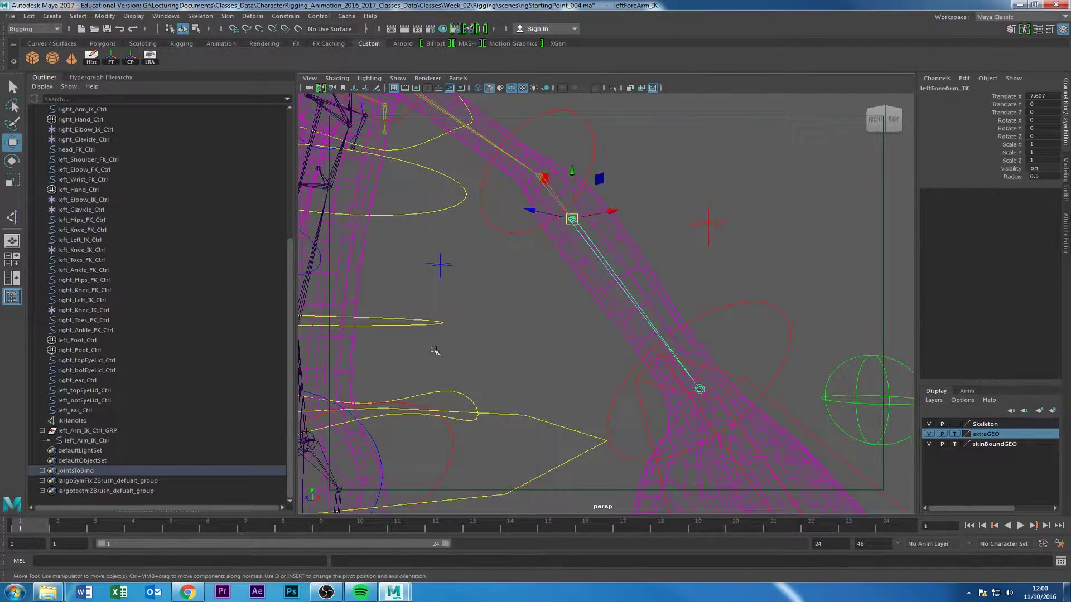
click(81, 431)
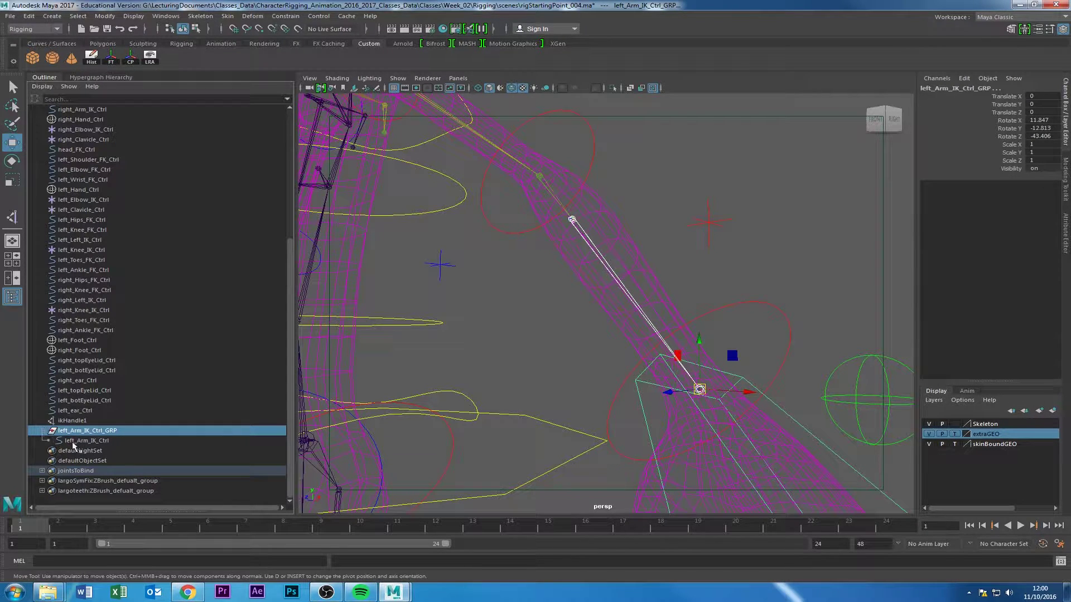
click(72, 441)
click(575, 221)
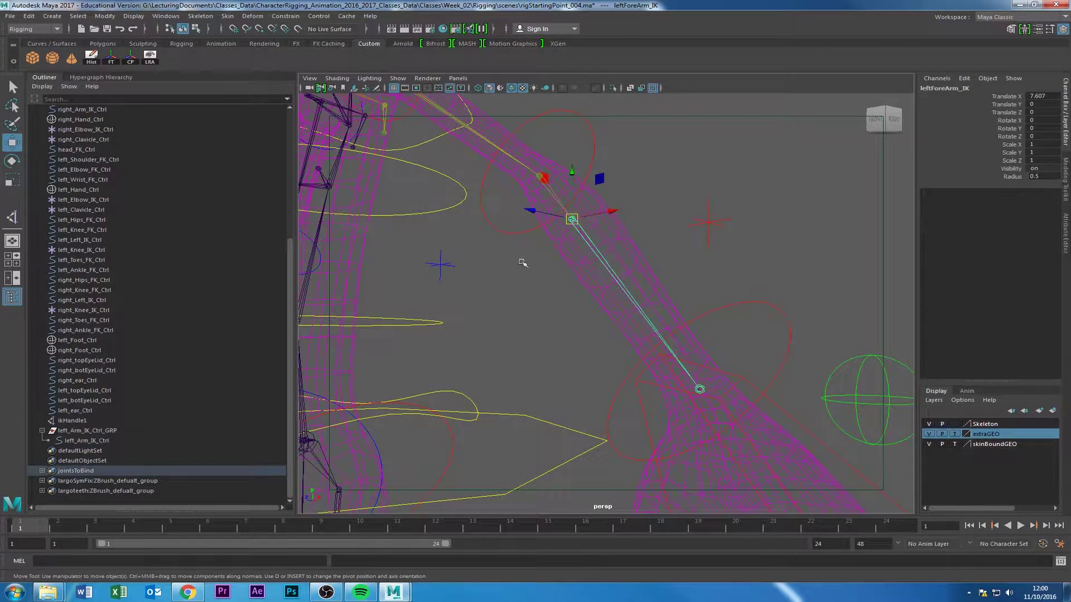
click(80, 440)
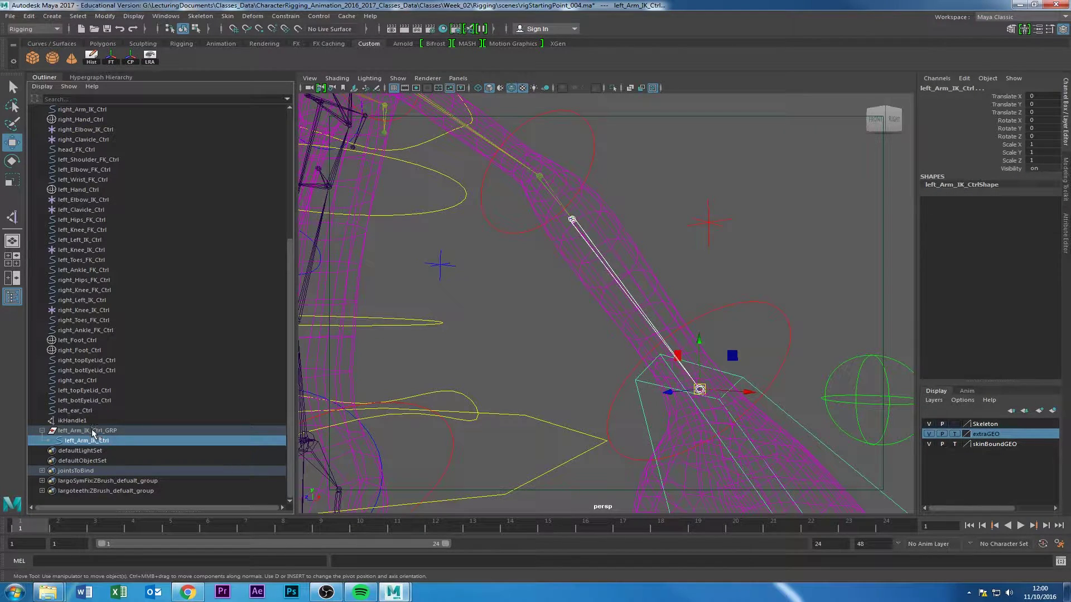
- Orient-constrain left_Arm_IK_Ctrl_GRP to leftForeArm_IK on the X axis only, without maintaining offset
click(585, 231)
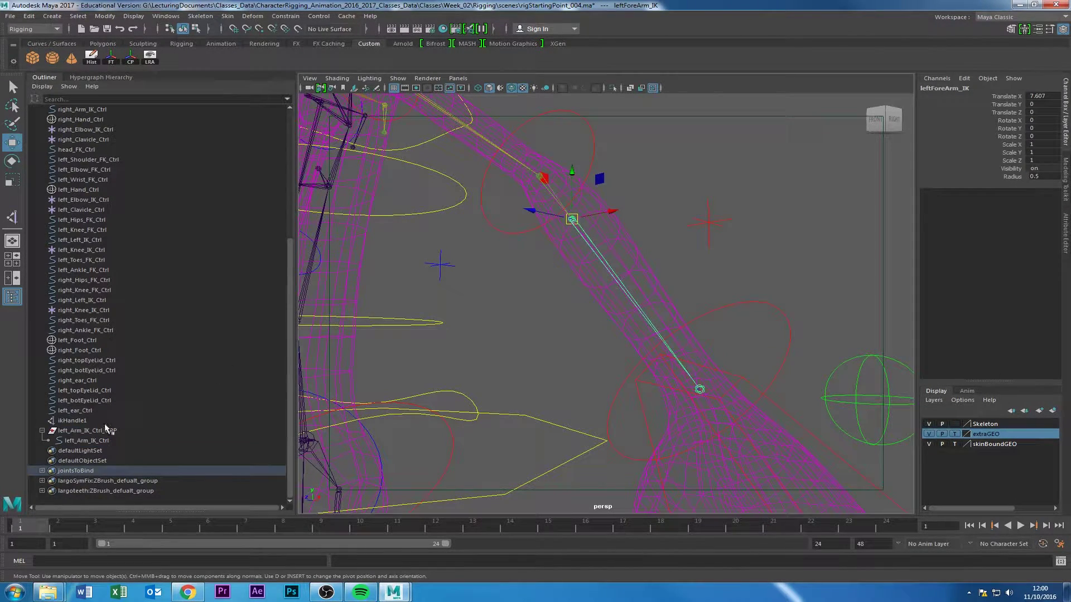
click(110, 431)
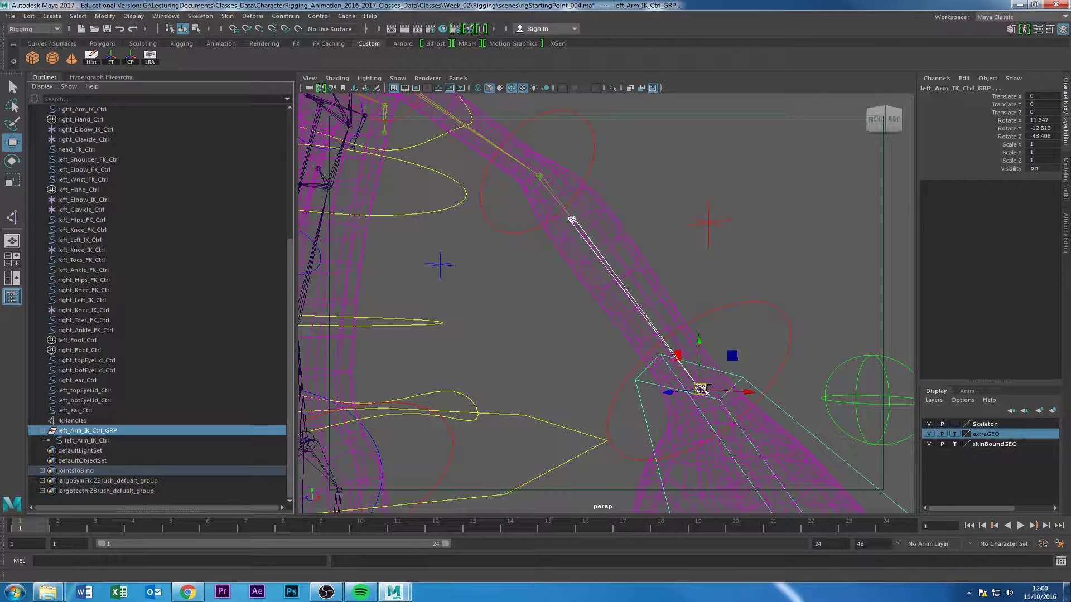
click(285, 16)
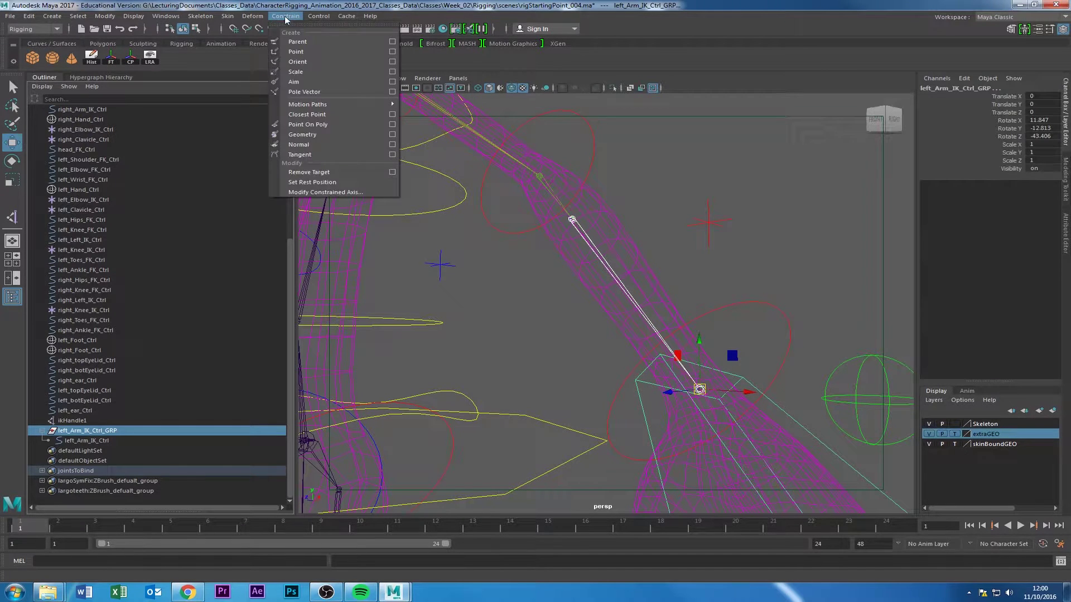
click(392, 62)
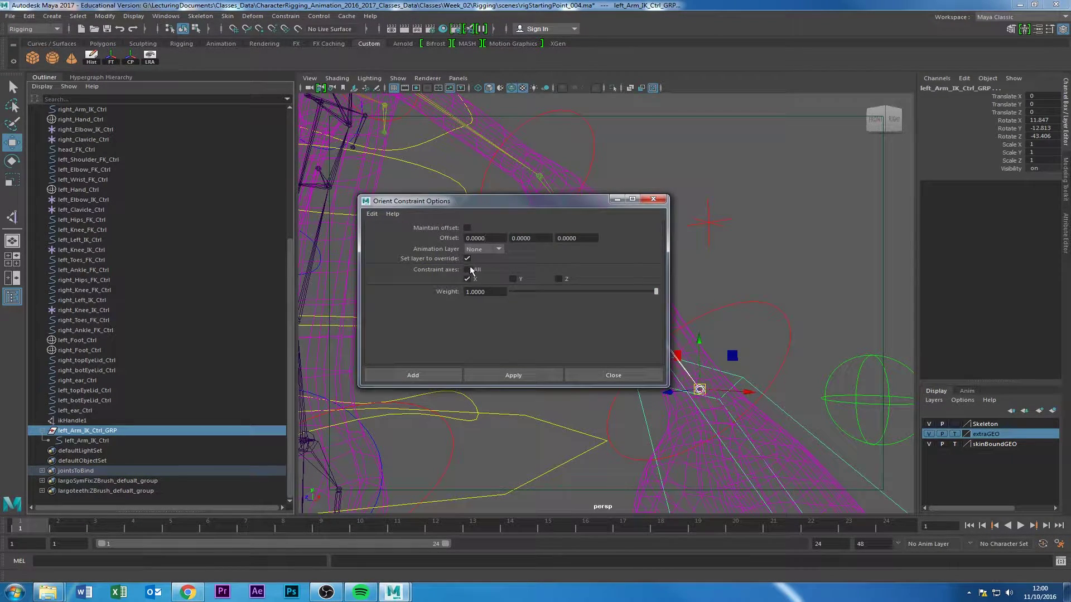
click(510, 375)
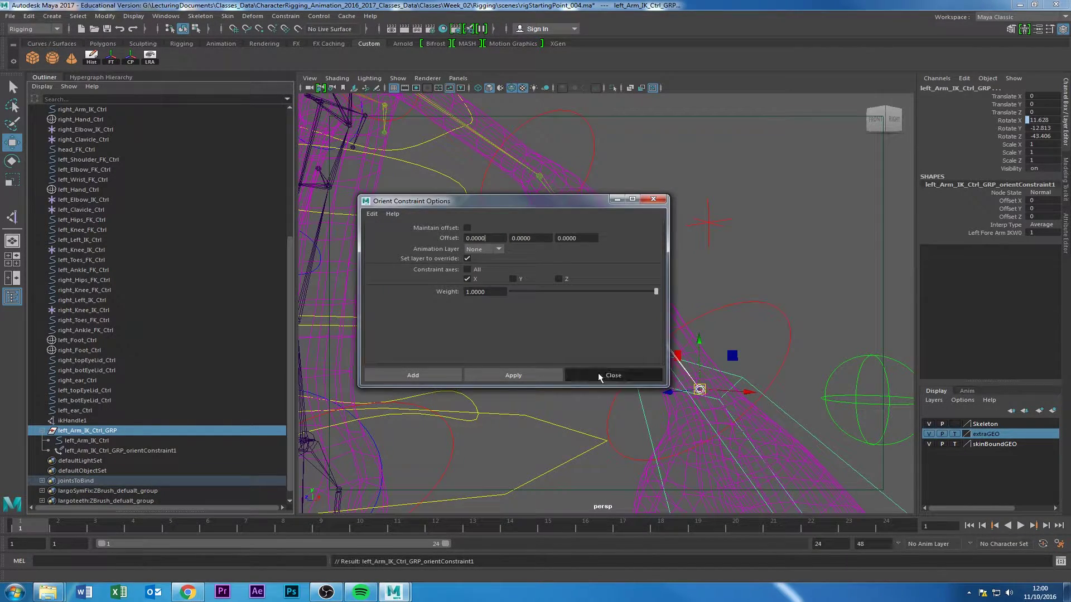
- Delete the orient constraint on left_Arm_IK_Ctrl_GRP
click(613, 376)
alt+drag(813, 275, 608, 317)
click(739, 273)
click(731, 364)
click(592, 293)
click(79, 432)
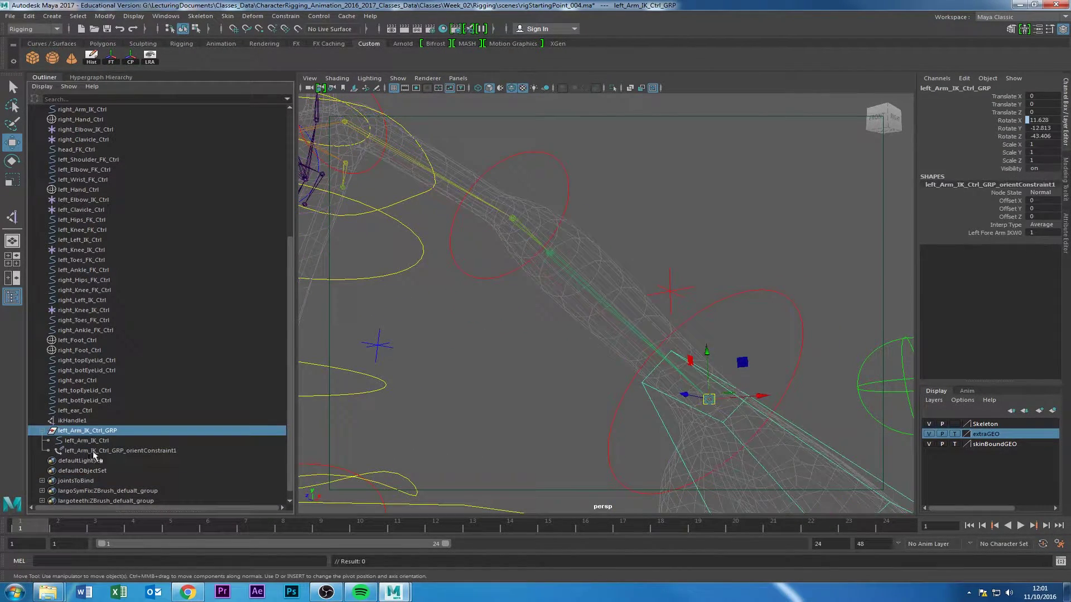
click(94, 451)
key(Delete)
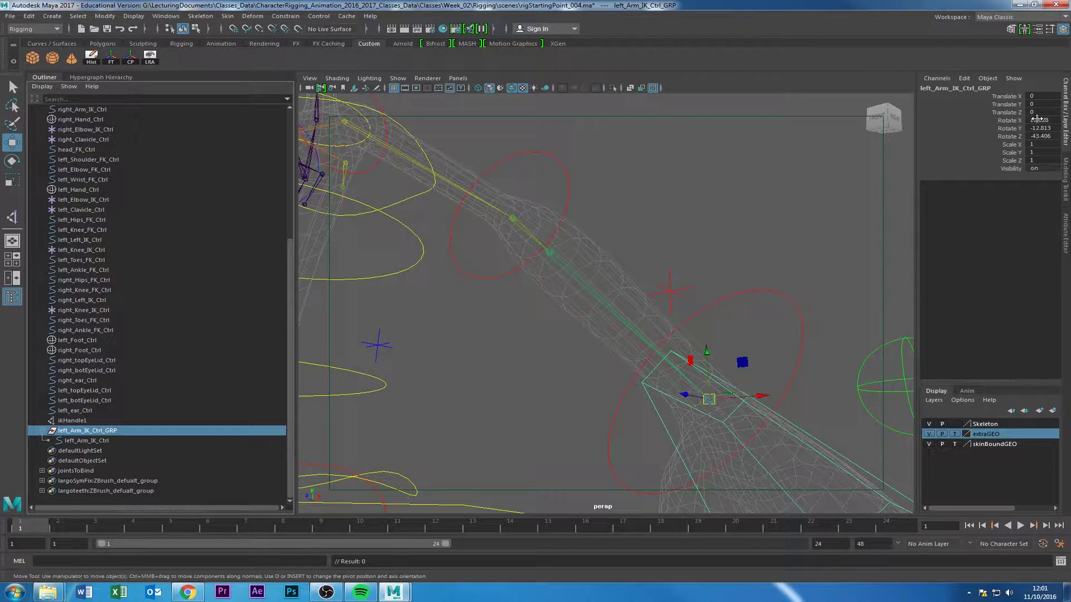
- Check the rotation channels of leftForeArm_IK and its alignment with the left arm IK control
click(546, 254)
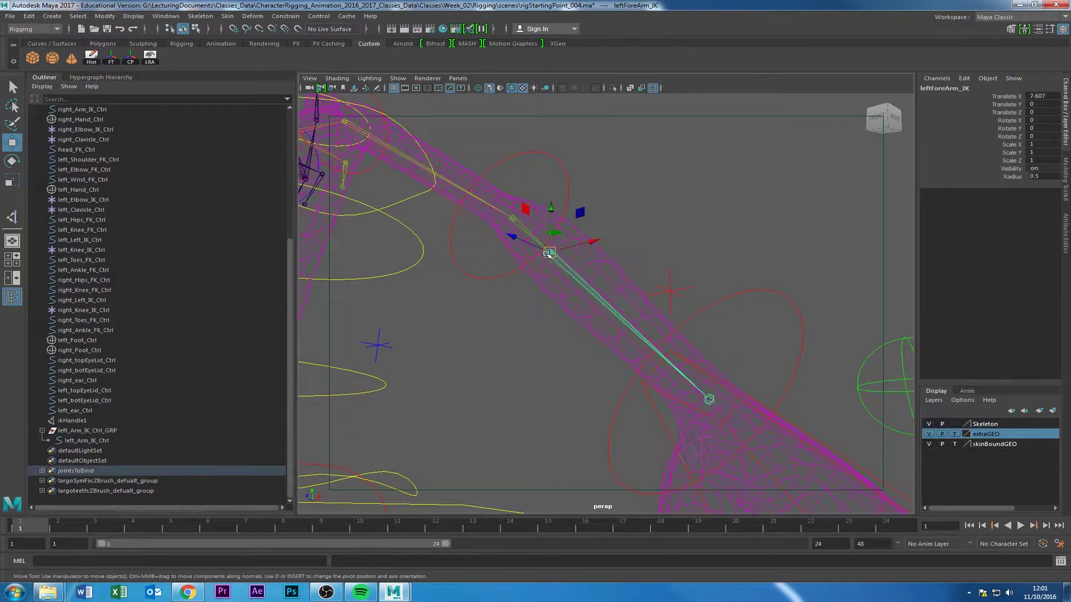
alt+drag(469, 327, 710, 318)
click(703, 277)
alt+drag(642, 343, 704, 365)
click(707, 356)
click(466, 332)
alt+drag(467, 332, 620, 351)
- Orient-constrain leftWrist_IK to left_Arm_IK_Ctrl on the Y and Z axes only, without maintaining offset
click(605, 306)
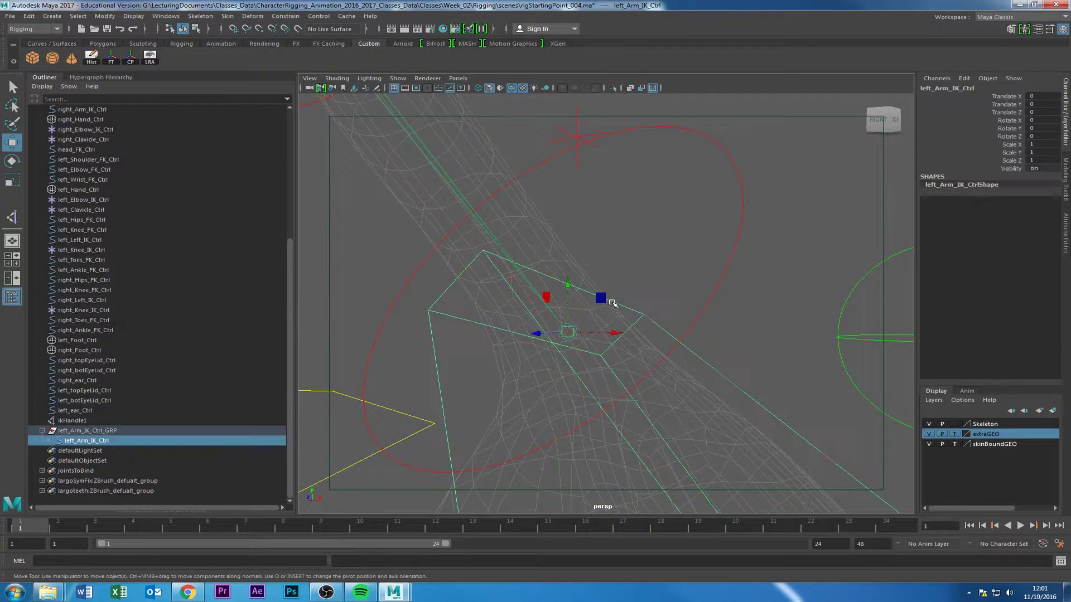
click(101, 78)
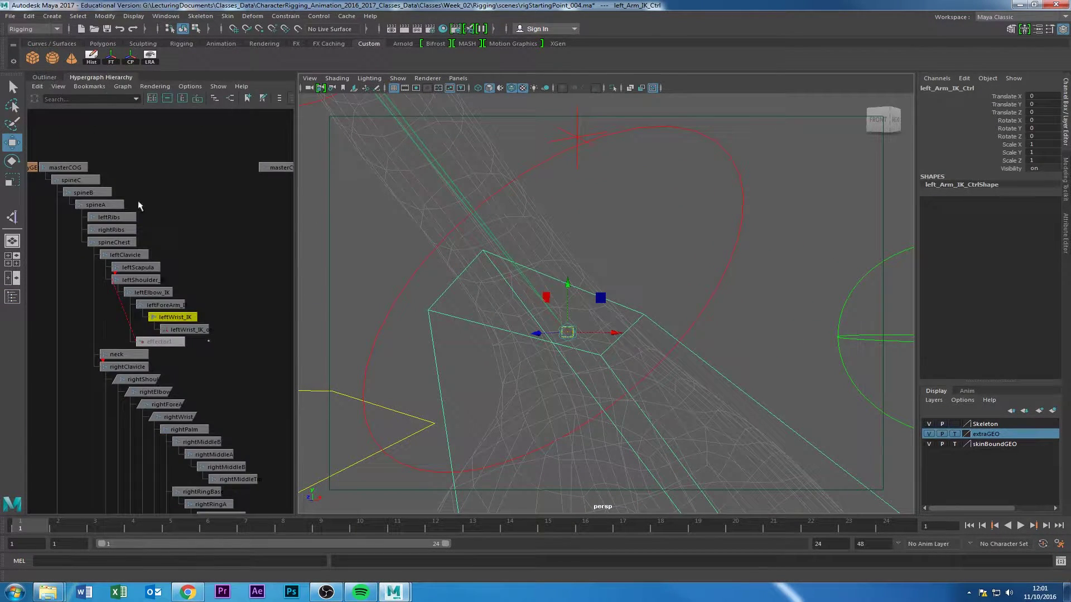
click(171, 316)
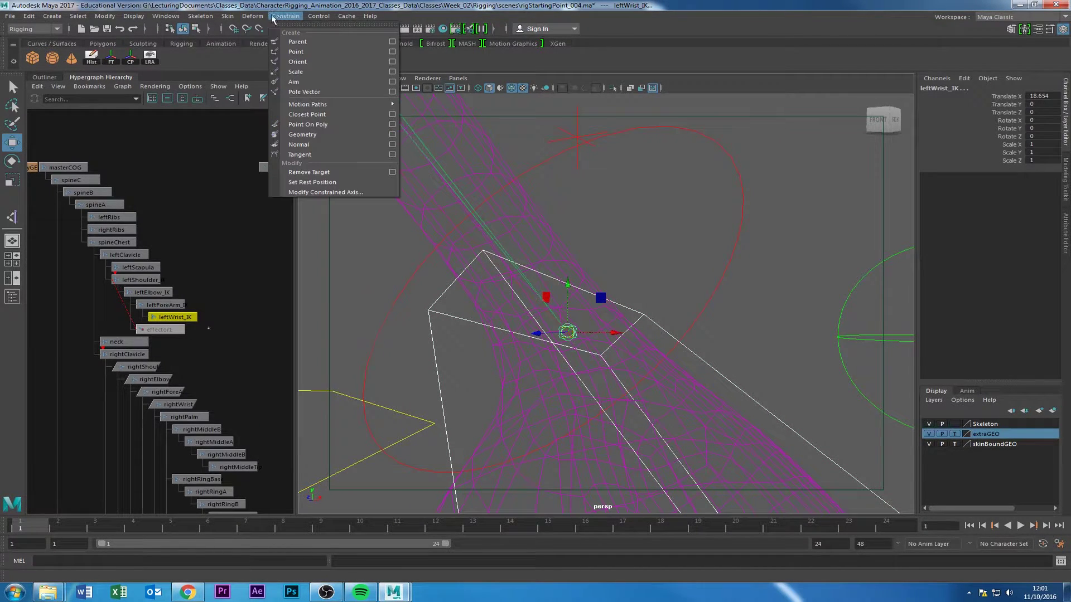
click(392, 61)
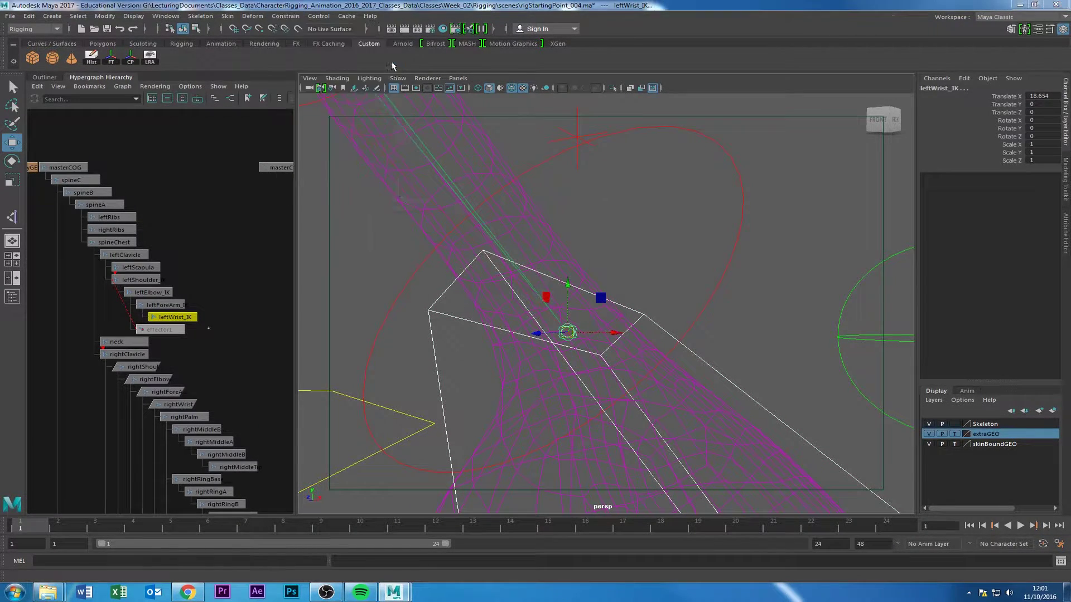
click(475, 271)
click(513, 279)
click(558, 279)
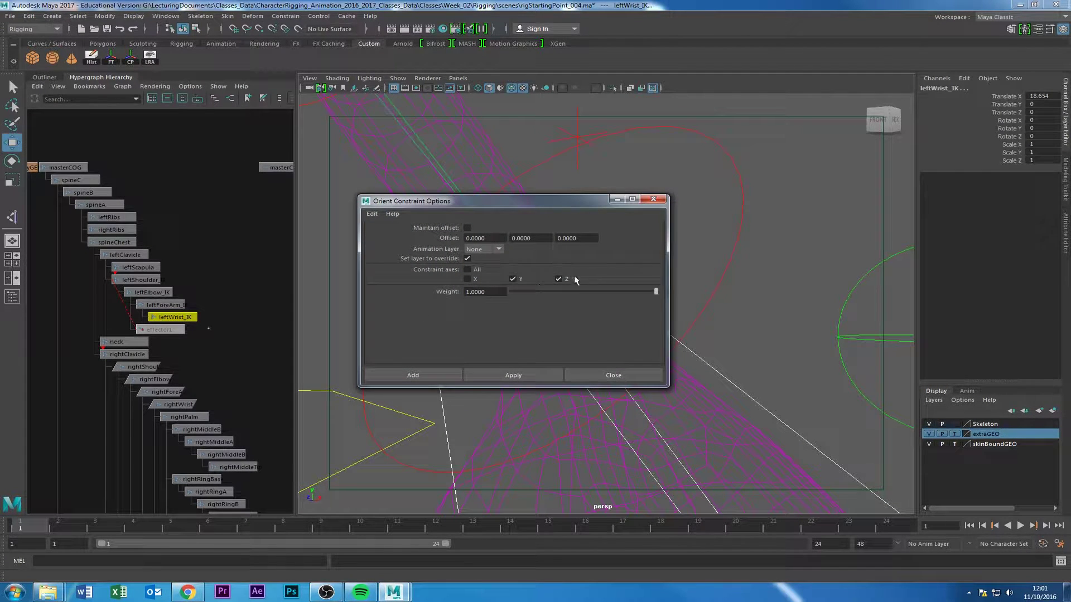
click(516, 379)
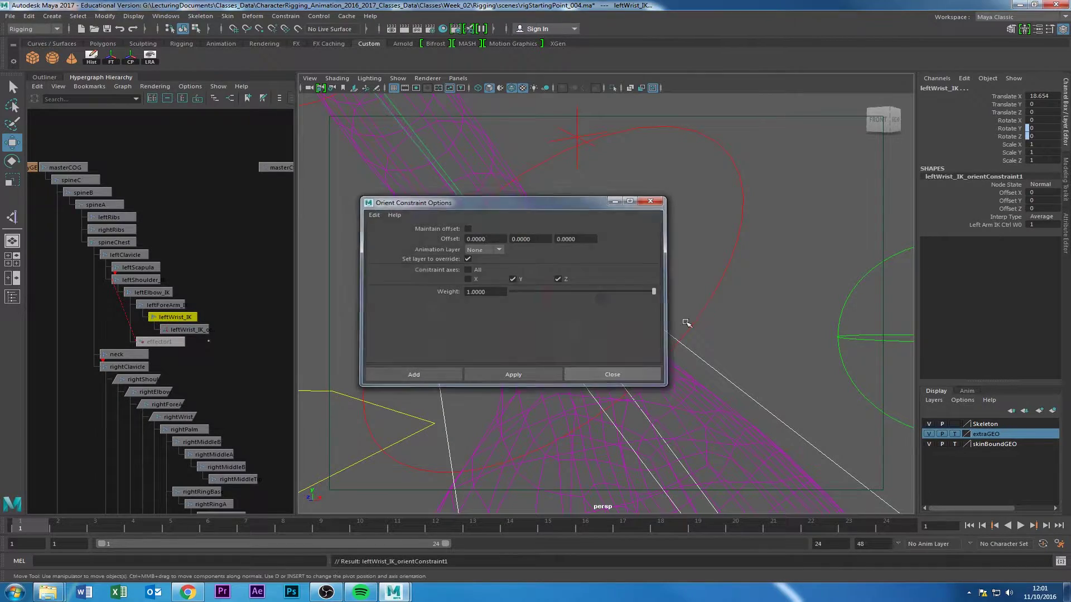
click(612, 374)
- Orient-constrain leftForeArm_IK to left_Arm_IK_Ctrl on the X axis only, without maintaining offset
scroll(658, 335, down, 4)
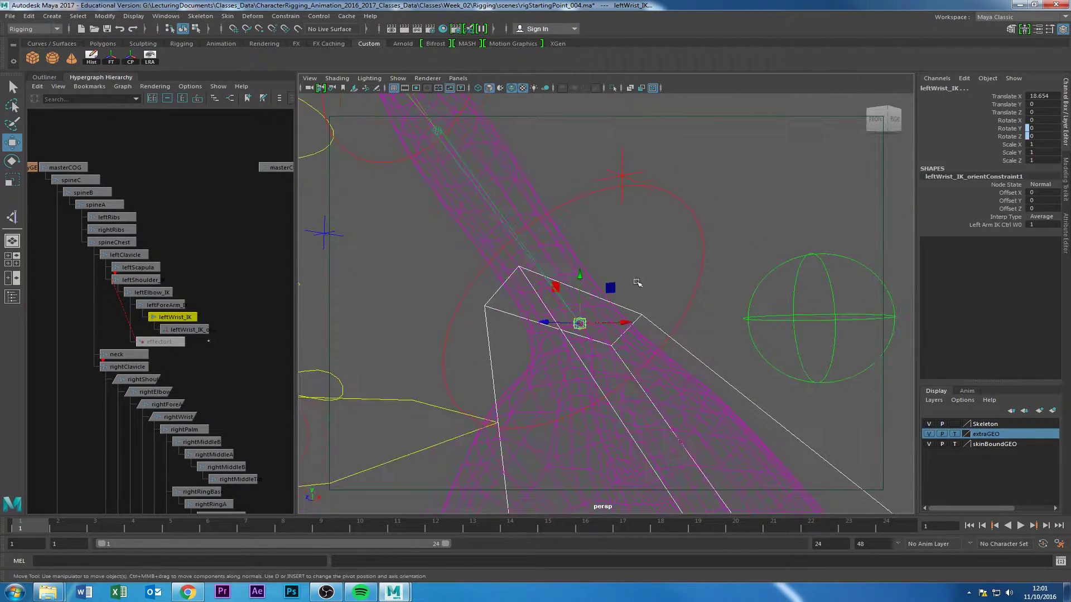
click(640, 308)
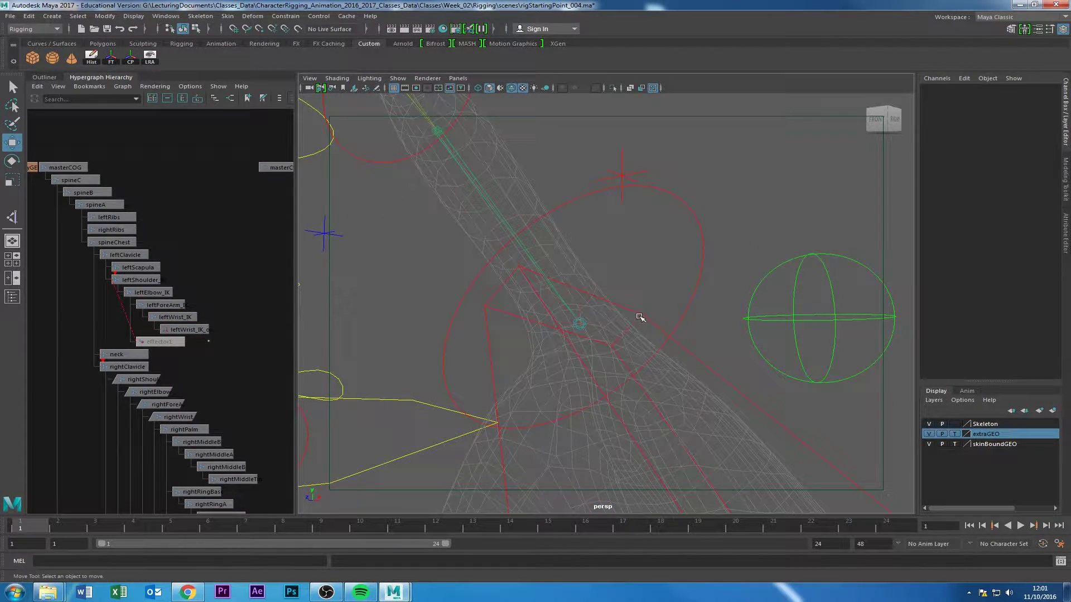
click(640, 316)
alt+drag(545, 258, 490, 242)
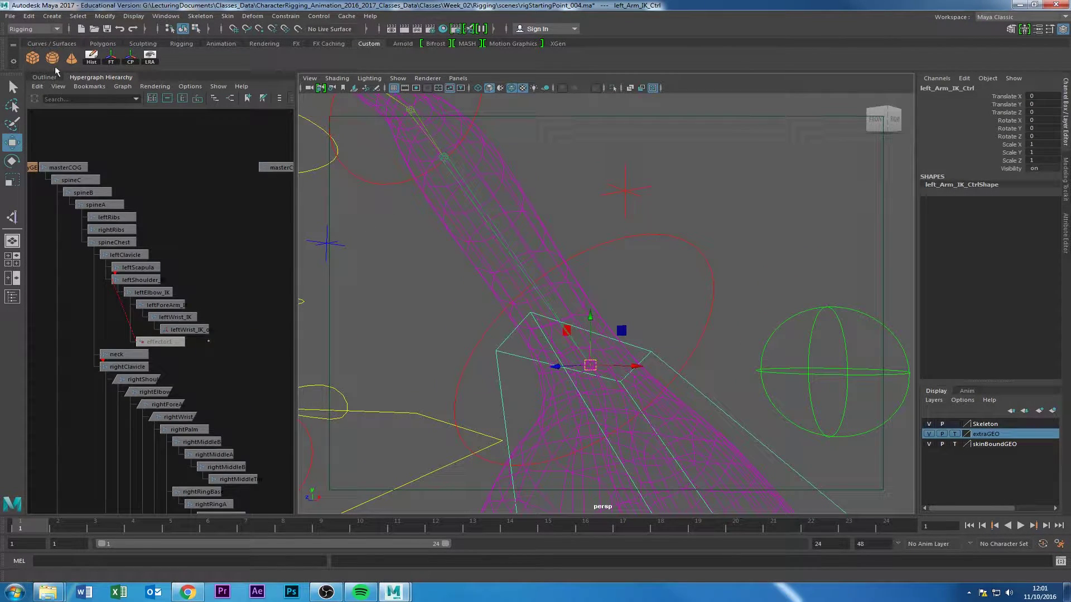
click(34, 77)
click(79, 442)
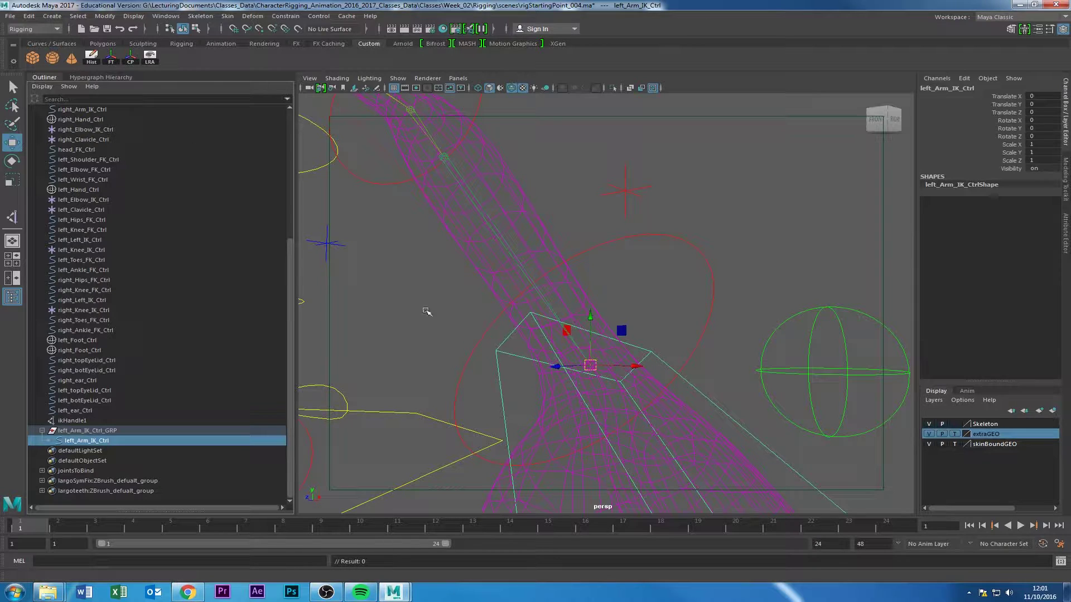
click(447, 163)
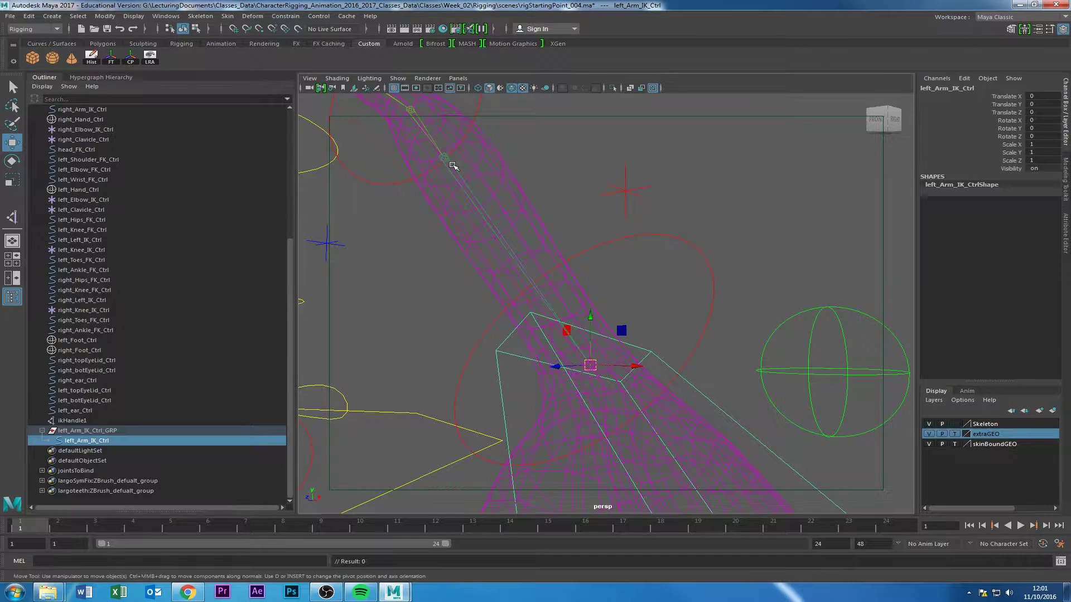
click(277, 18)
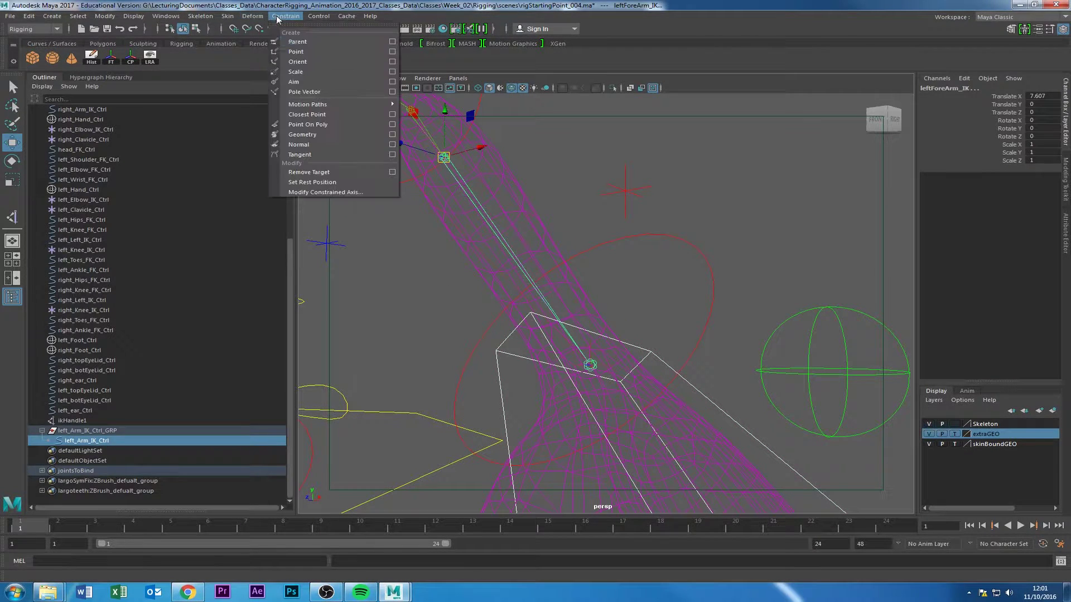
click(392, 63)
click(472, 270)
click(468, 278)
click(508, 375)
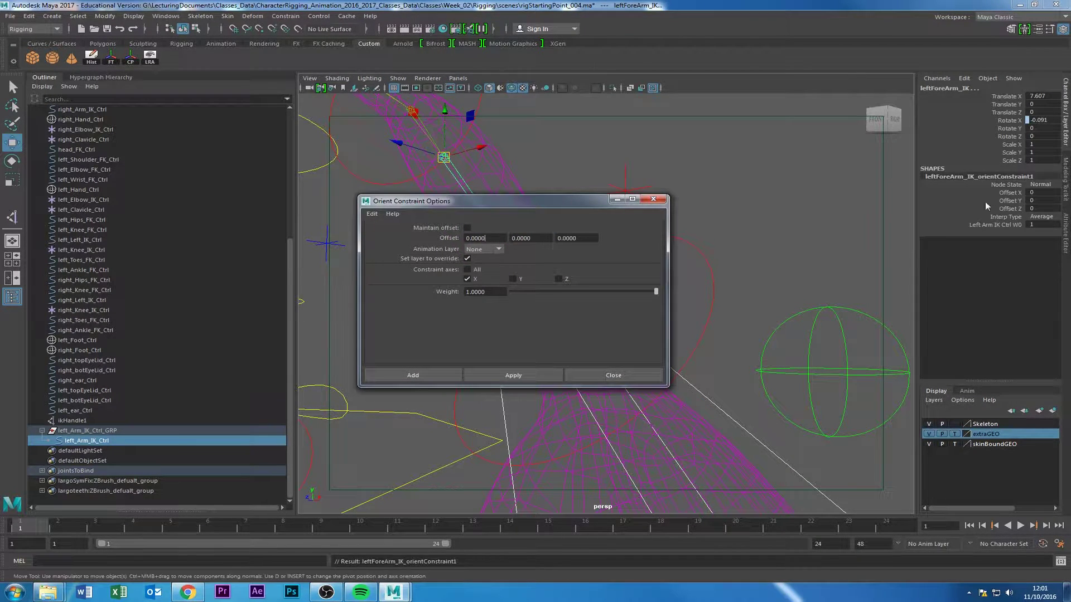
click(613, 375)
- Examine the left forearm, wrist and IK control from several angles with the constraints applied
alt+drag(558, 363, 329, 348)
click(404, 315)
alt+middle_drag(504, 328, 533, 356)
alt+right_drag(534, 356, 627, 354)
alt+drag(654, 376, 591, 297)
alt+right_drag(591, 296, 484, 277)
click(676, 303)
alt+drag(680, 315, 580, 317)
- Undo the X-axis orient constraint on leftForeArm_IK and check the channels of left_Arm_IK_Ctrl
key(ctrl+z)
key(ctrl+z)
key(ctrl+z)
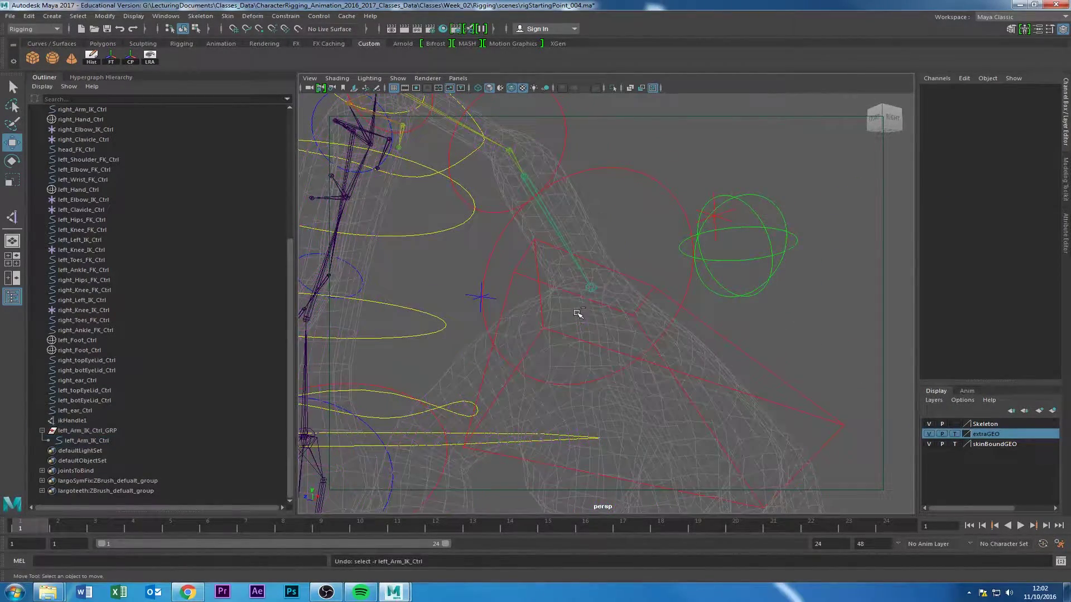
key(ctrl+z)
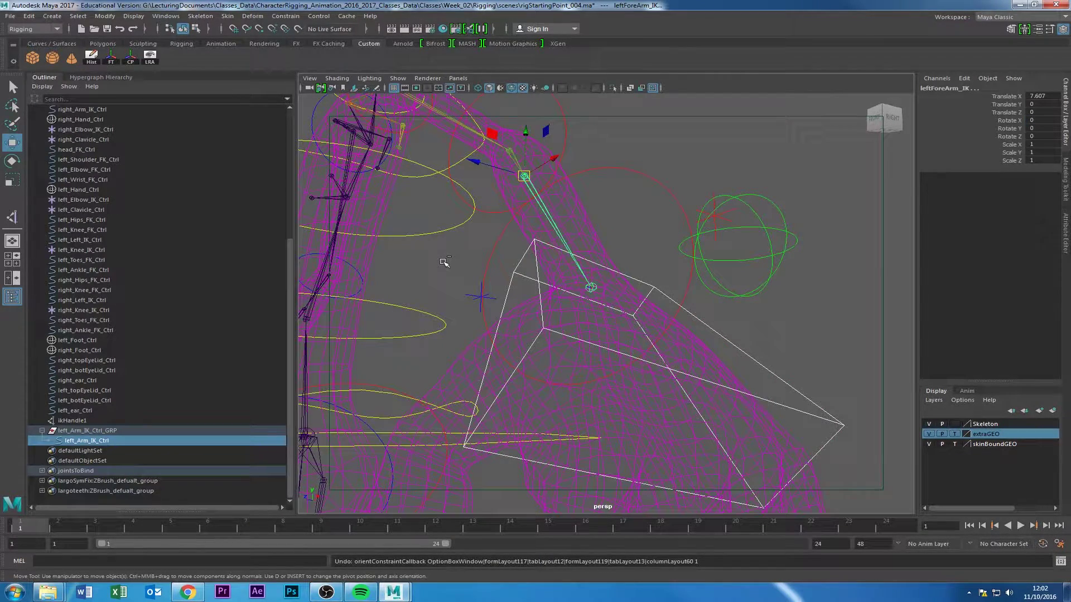
click(707, 323)
click(787, 409)
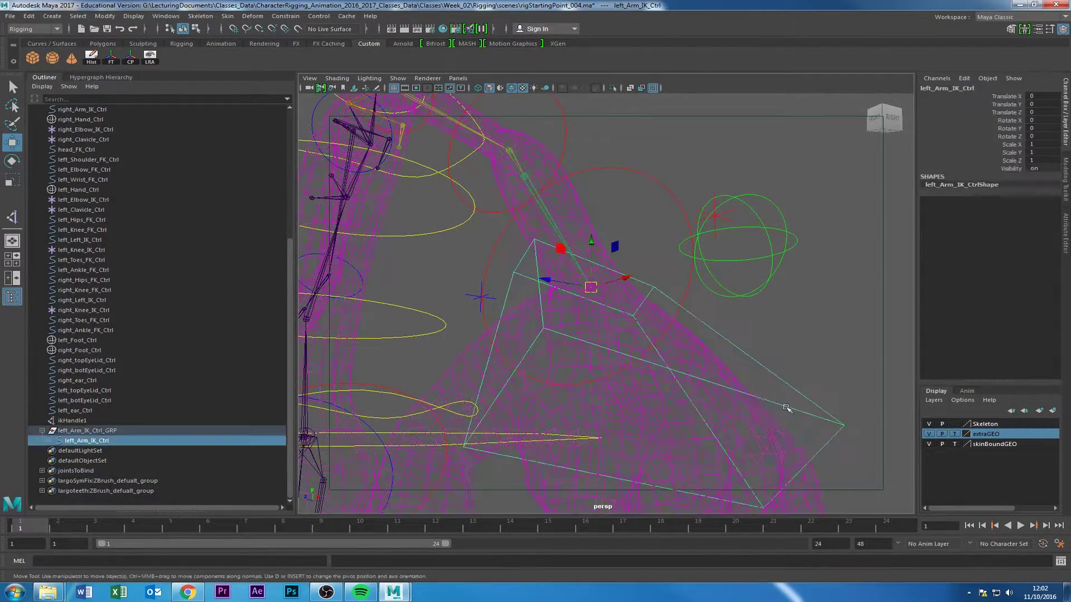
- Undo the preceding selections and the Y and Z orient constraint on leftWrist_IK
key(ctrl+z)
key(ctrl+z)
key(ctrl+z)
key(ctrl+z)
key(ctrl+z)
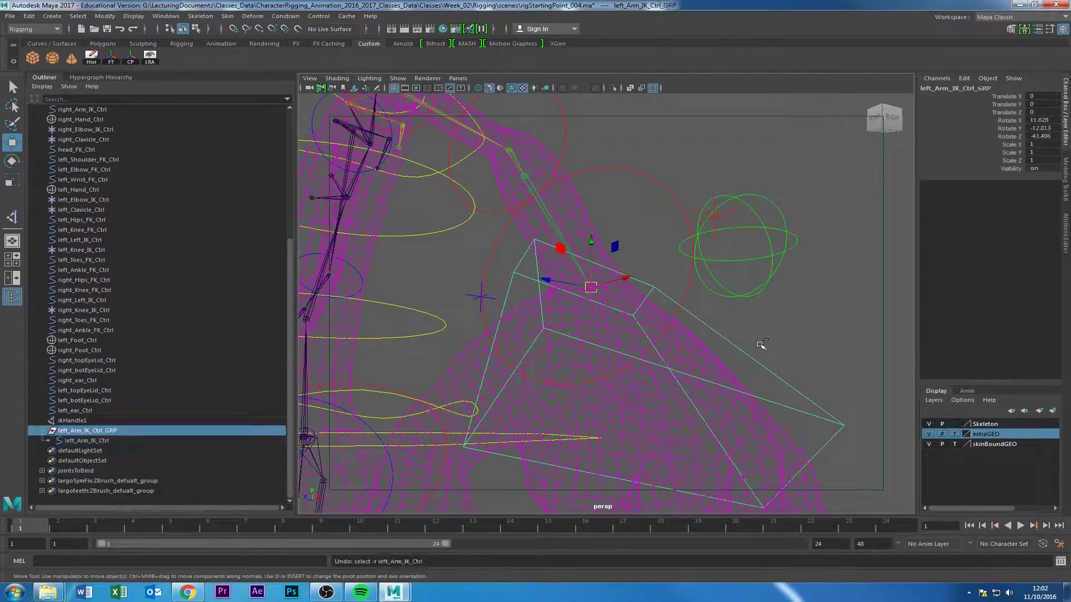
key(ctrl+z)
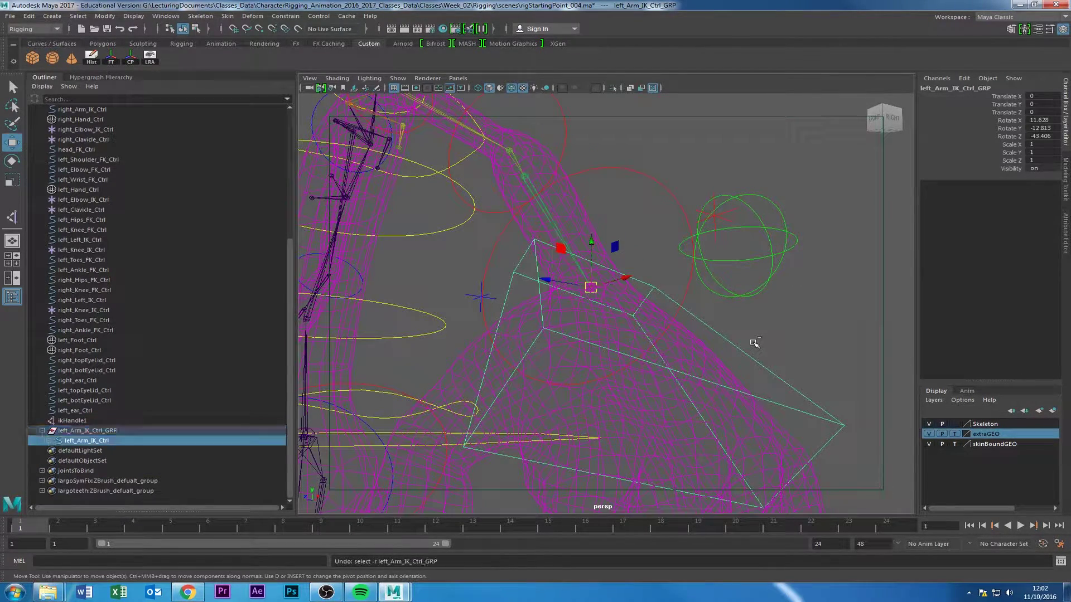
click(752, 342)
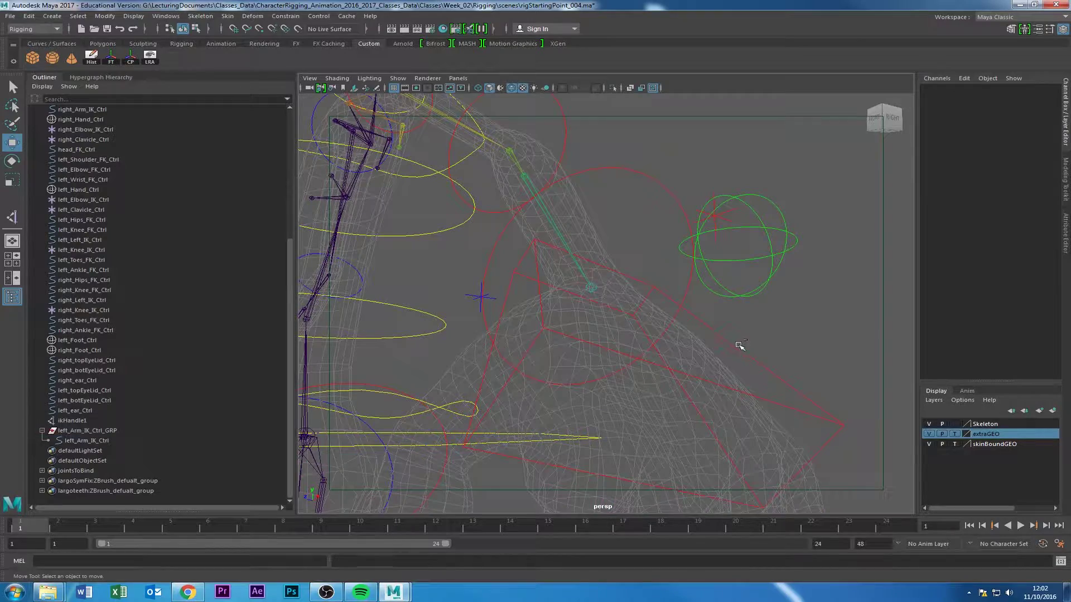
key(ctrl+z)
key(ctrl+z)
key(ctrl+z)
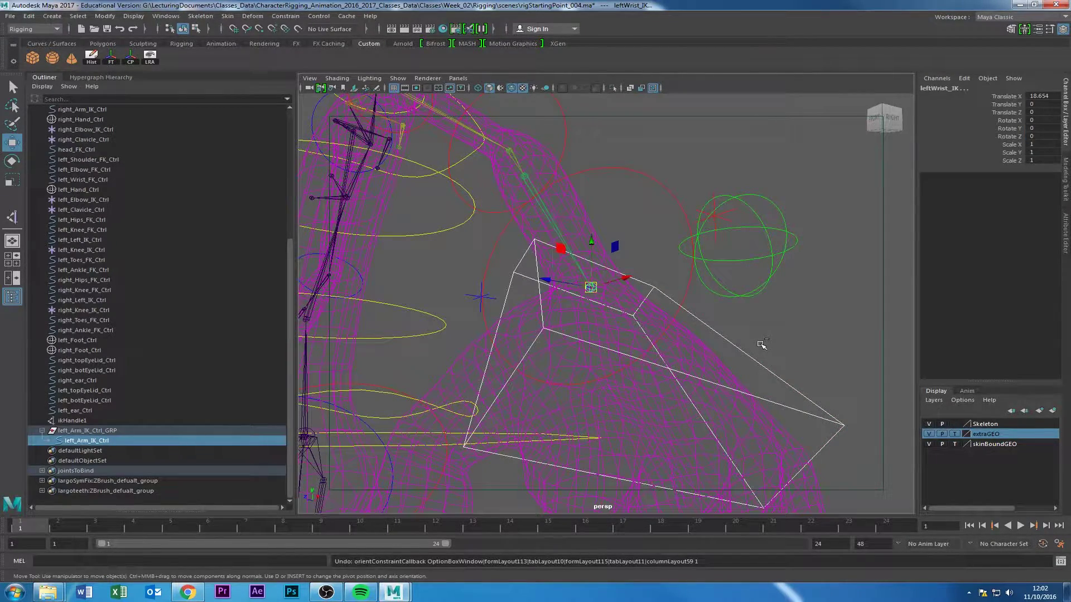
- Unparent left_Arm_IK_Ctrl from left_Arm_IK_Ctrl_GRP and check the group's rotation channels
click(748, 337)
click(762, 364)
alt+drag(647, 325, 619, 320)
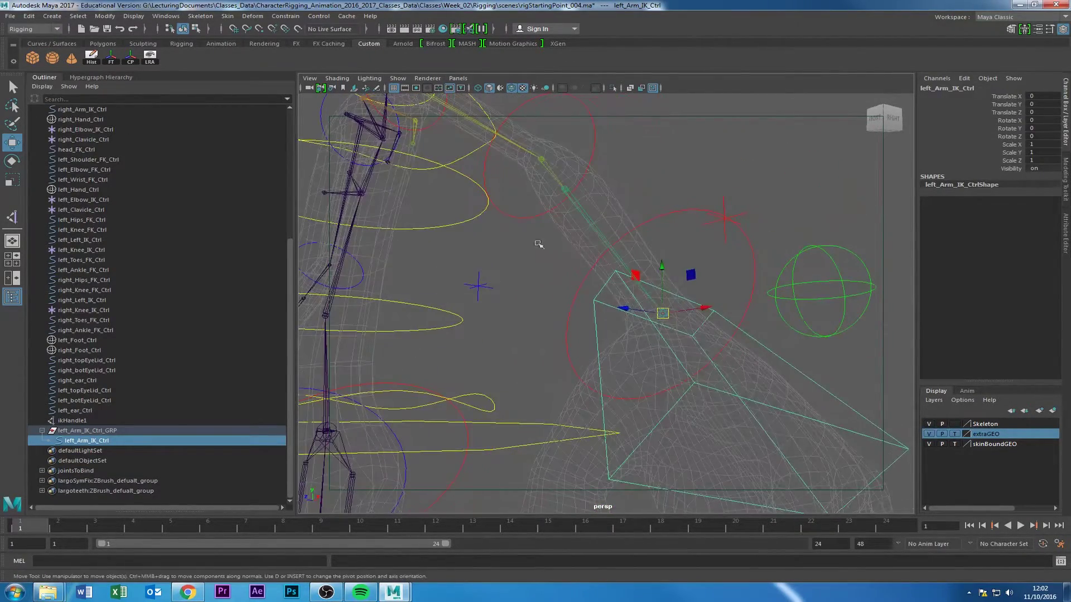
click(501, 261)
click(59, 433)
click(70, 443)
middle_drag(70, 444, 71, 416)
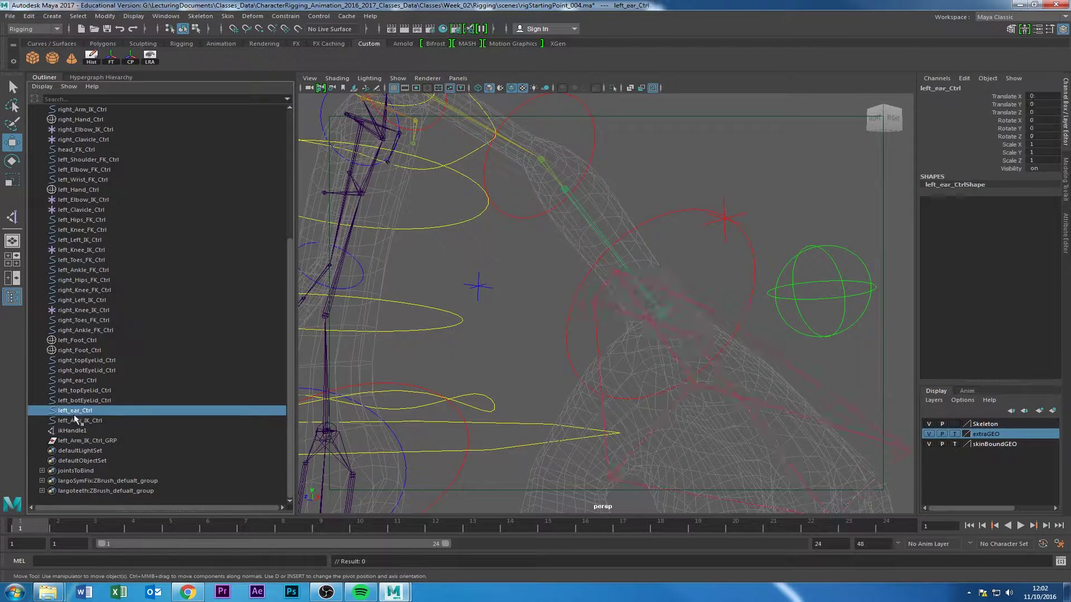
click(87, 442)
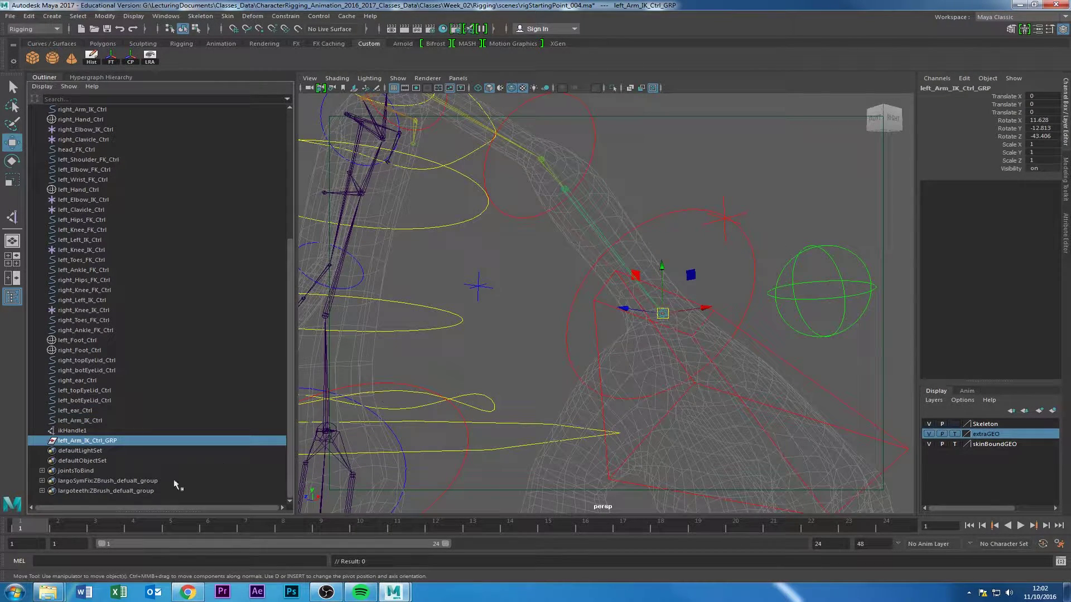
- Parent left_Arm_IK_Ctrl back under left_Arm_IK_Ctrl_GRP and freeze the control's transformations
click(74, 421)
click(76, 431)
click(80, 421)
middle_drag(81, 422, 84, 441)
click(84, 440)
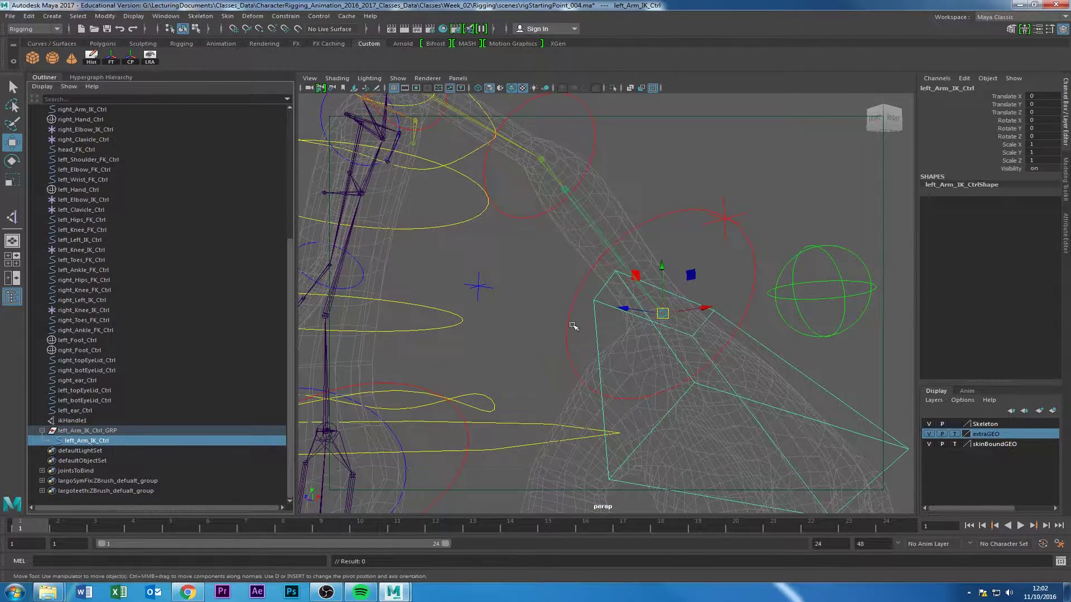
click(110, 62)
- Constrain leftForeArm_IK's orientation to left_Arm_IK_Ctrl on X only, with maintain offset off
alt+drag(608, 341, 643, 356)
click(454, 327)
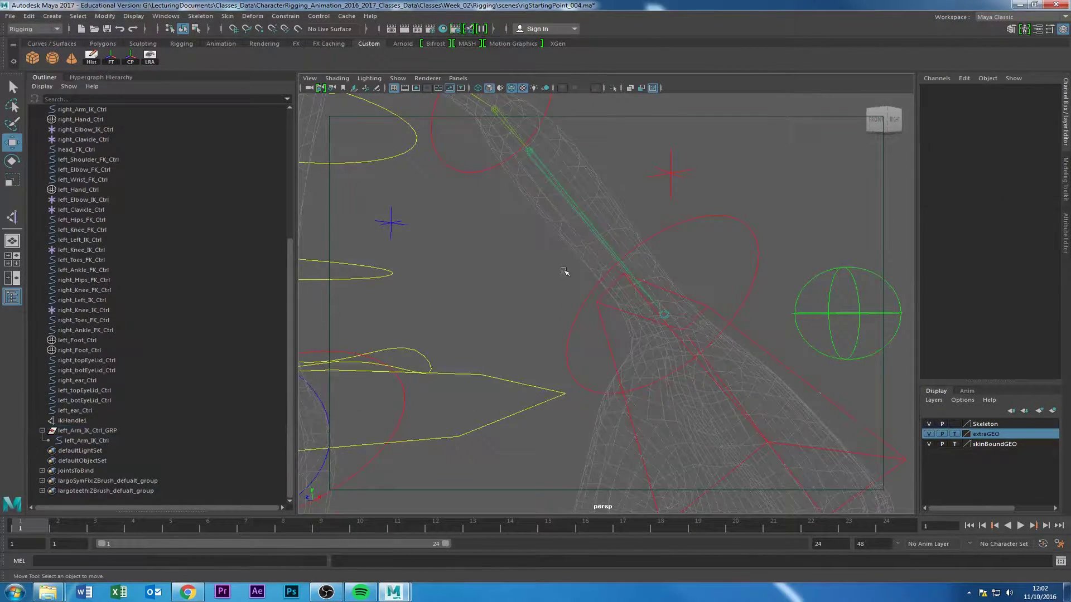
click(685, 297)
shift+click(530, 152)
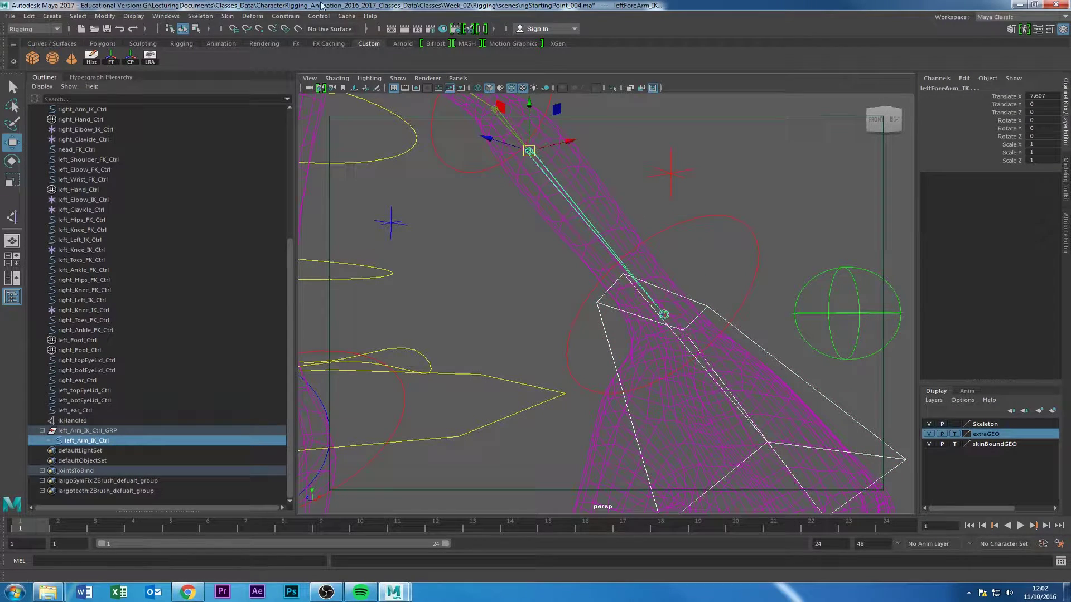
click(252, 16)
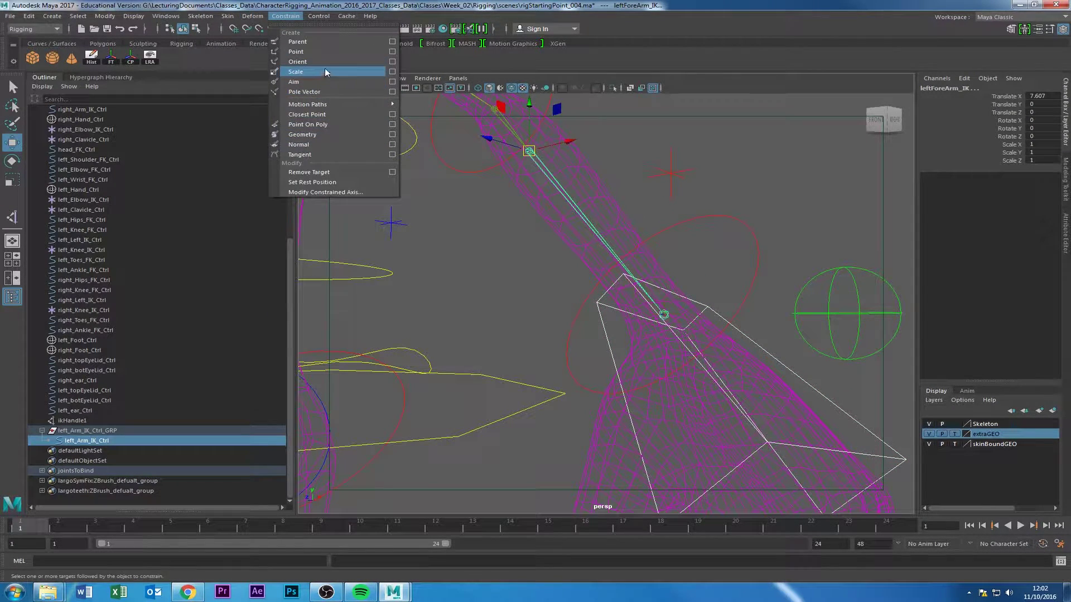
click(393, 62)
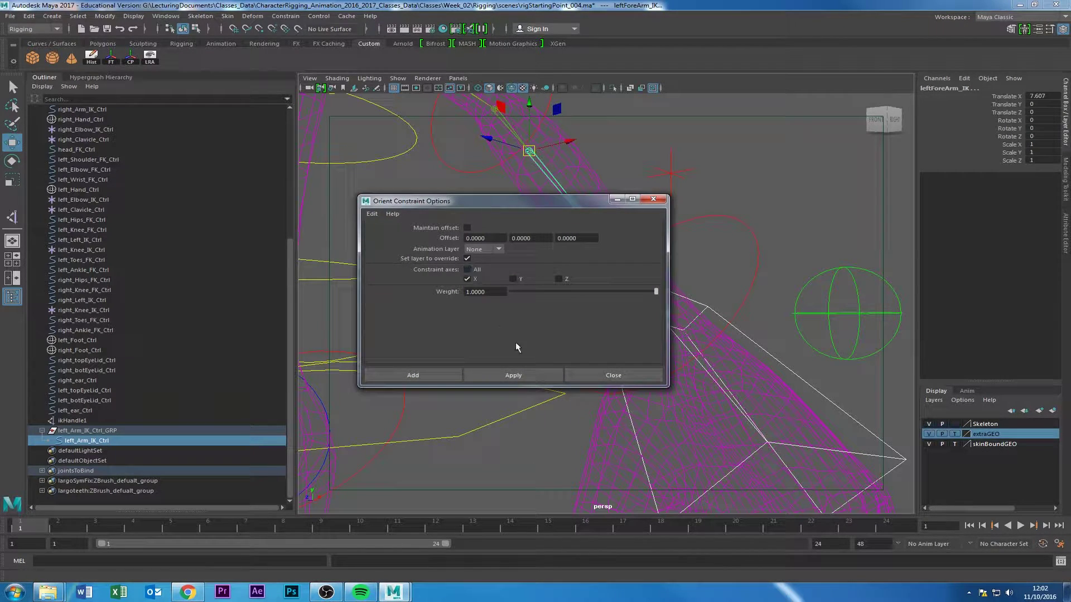
click(528, 376)
click(626, 377)
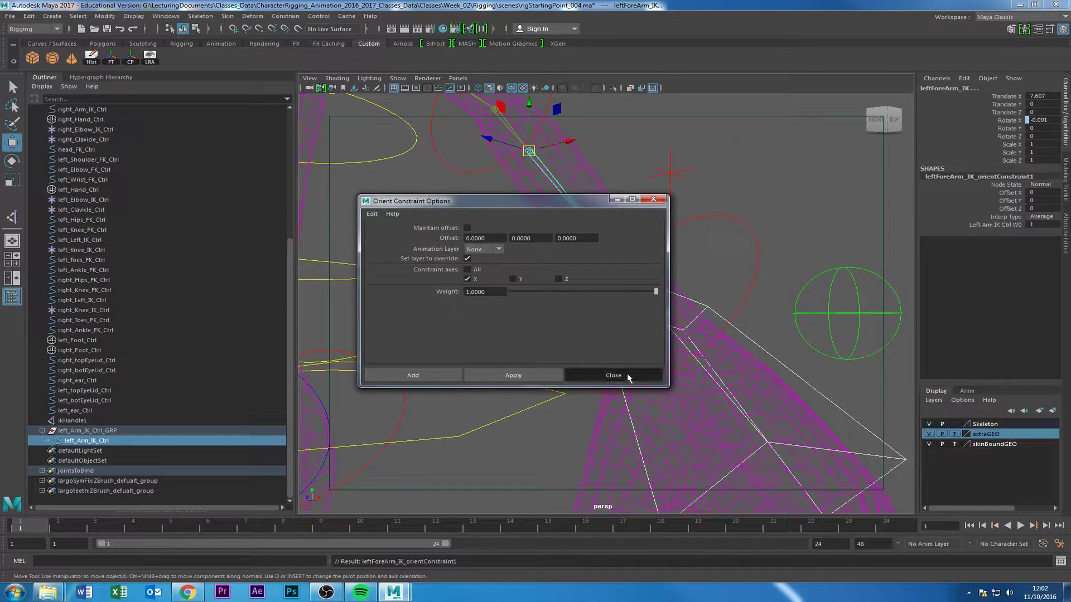
- Constrain leftWrist_IK's orientation to left_Arm_IK_Ctrl on Y and Z only, with maintain offset off
mouse_move(484, 344)
alt+mouse_down()
mouse_move(521, 346)
mouse_move(501, 335)
alt+mouse_up()
click(488, 309)
alt+right_drag(536, 308, 633, 310)
alt+drag(505, 282, 473, 270)
alt+drag(640, 180, 573, 227)
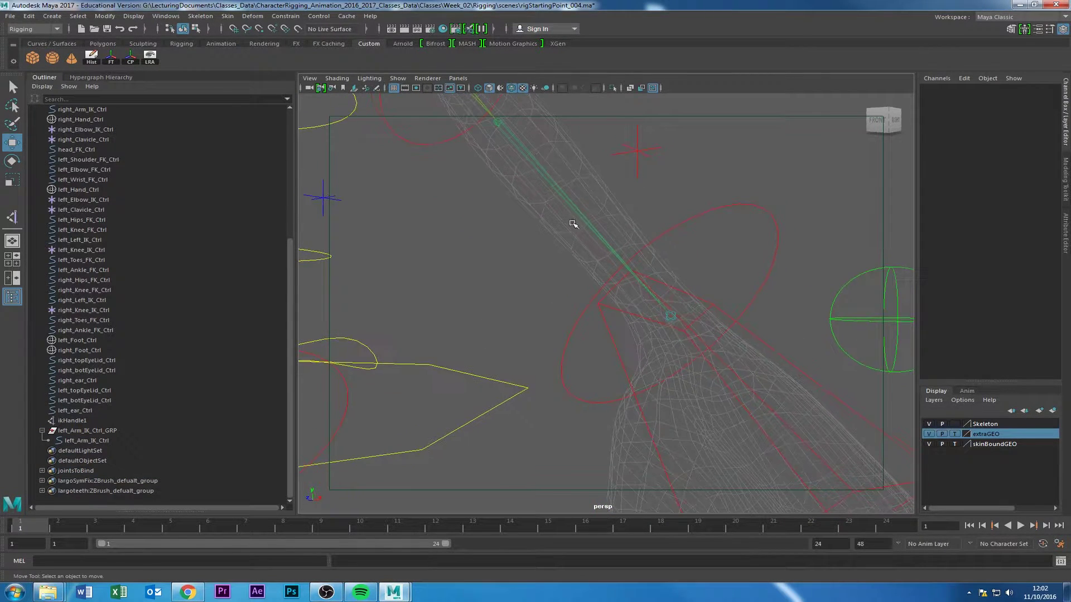
click(773, 349)
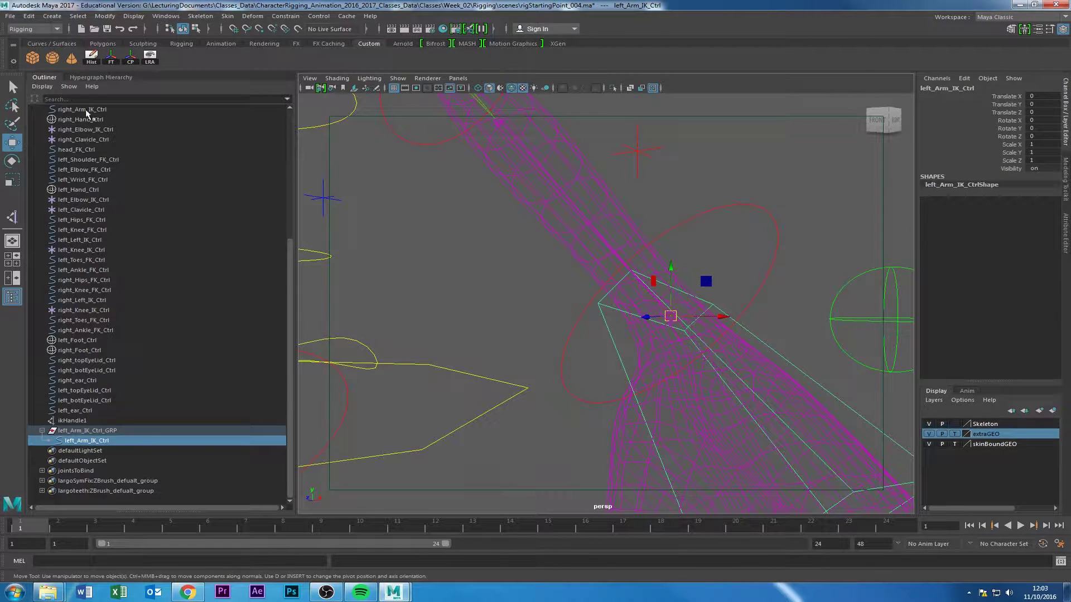
click(101, 77)
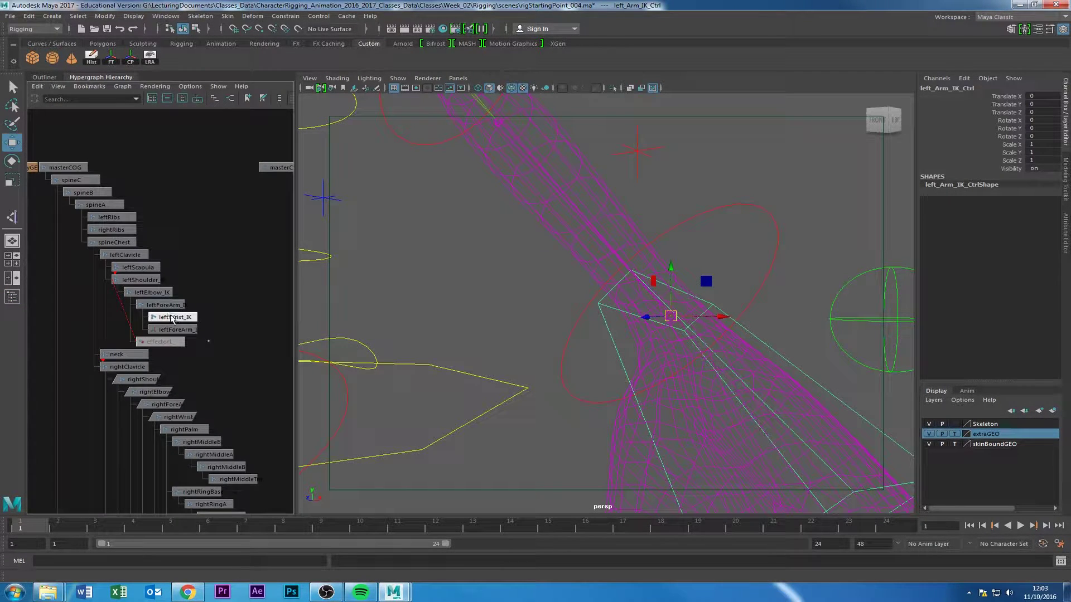
click(179, 317)
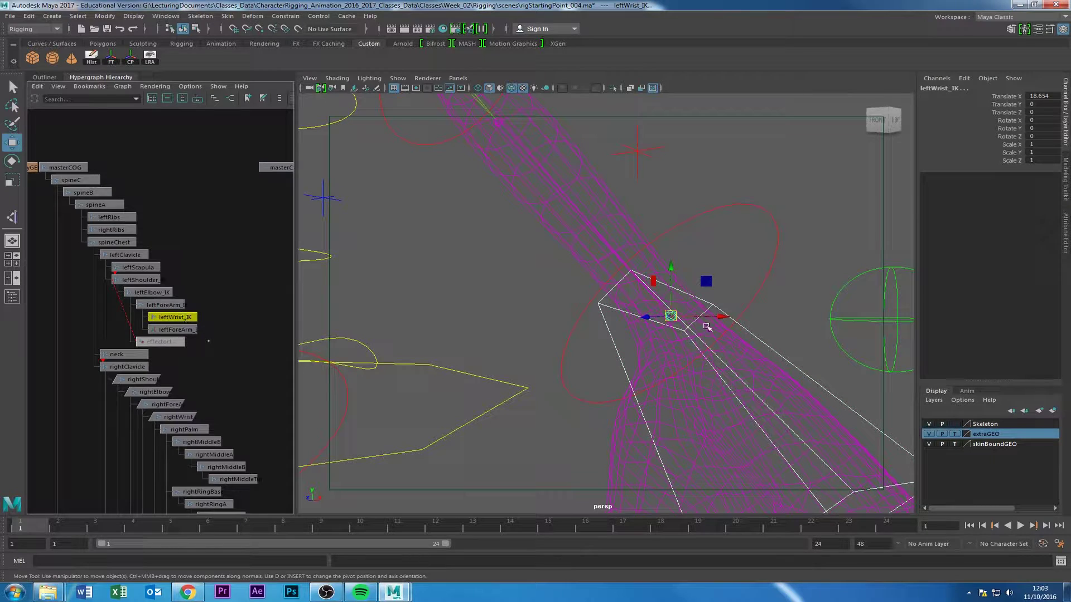
click(285, 16)
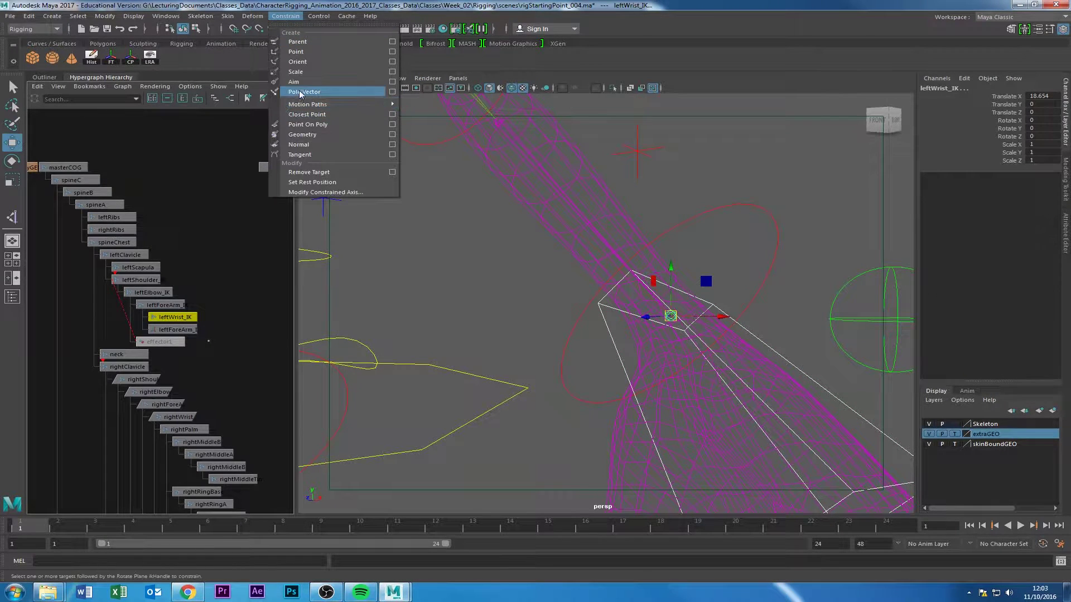
click(393, 62)
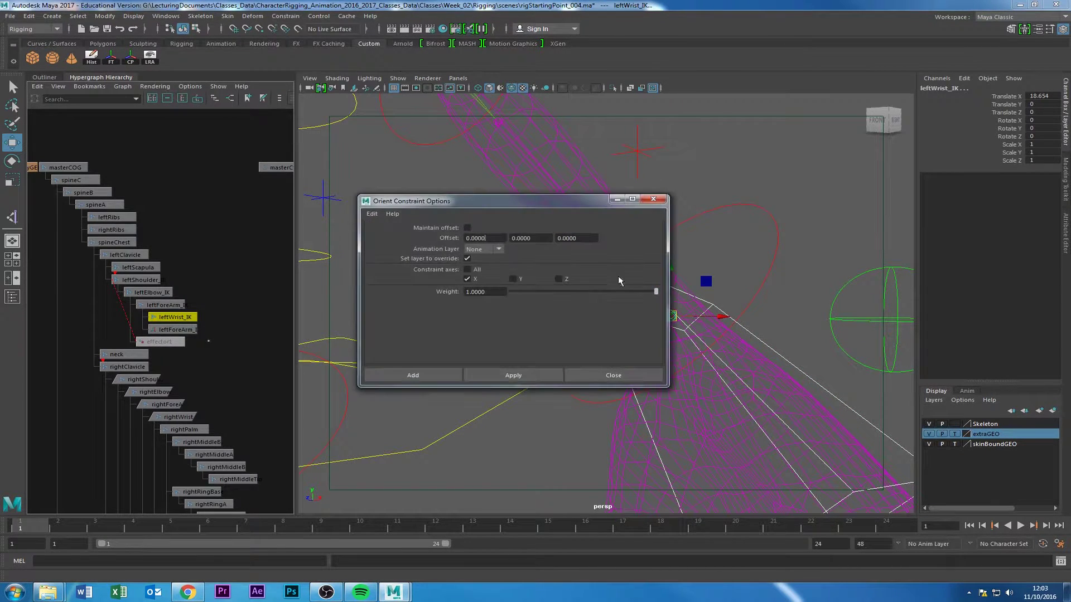
click(469, 279)
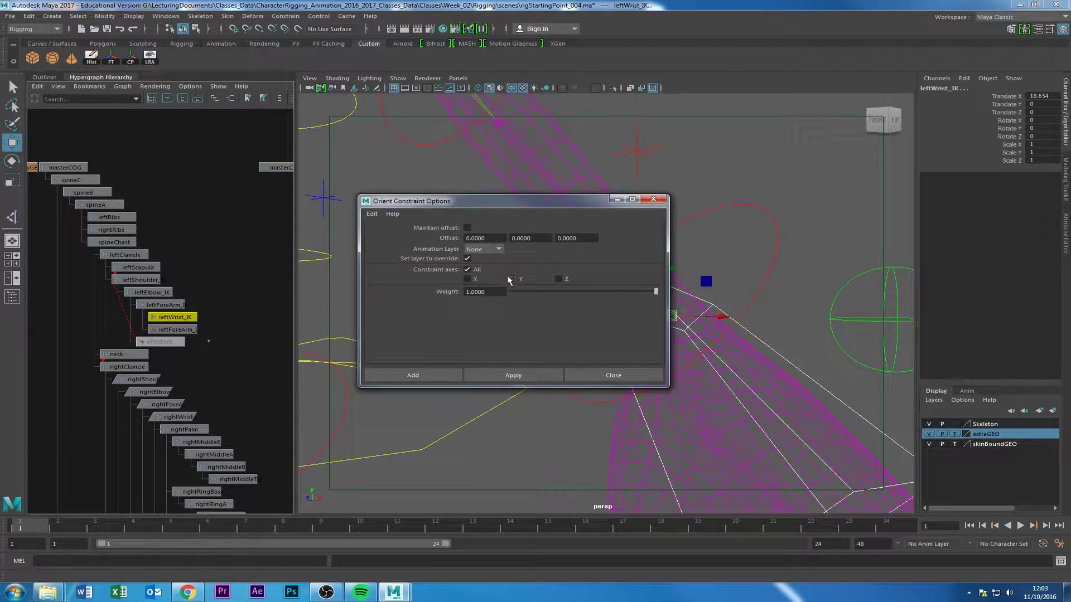
click(558, 279)
click(513, 375)
click(613, 375)
alt+drag(706, 319, 687, 322)
alt+drag(531, 307, 565, 321)
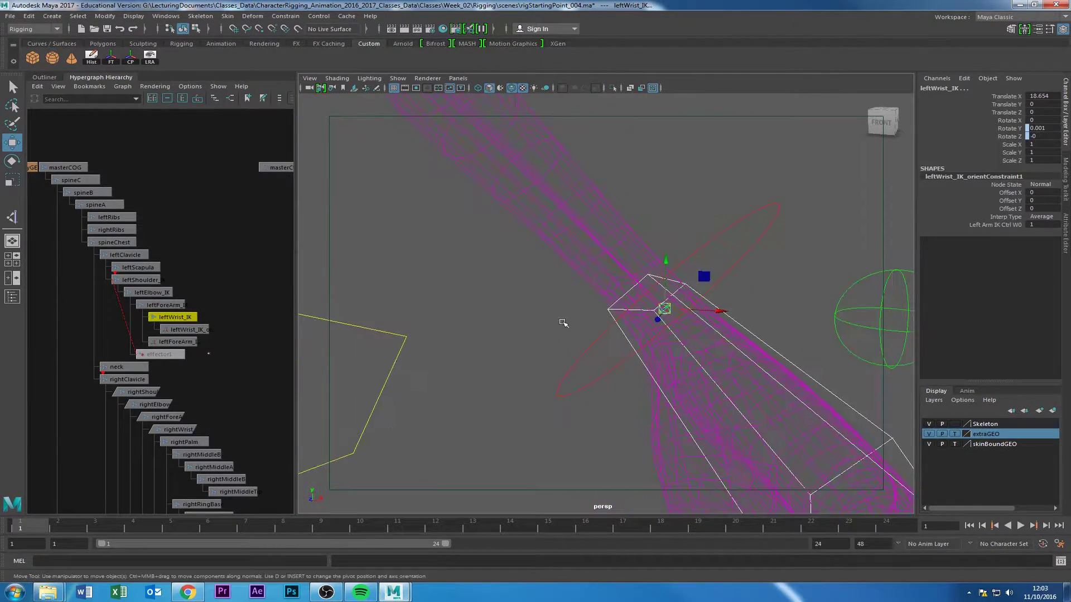
- Test the wrist constraint by rotating left_Arm_IK_Ctrl, including about 24 degrees on Y, and undo each rotation
click(564, 322)
alt+drag(803, 358, 719, 333)
click(786, 380)
alt+right_drag(787, 380, 716, 357)
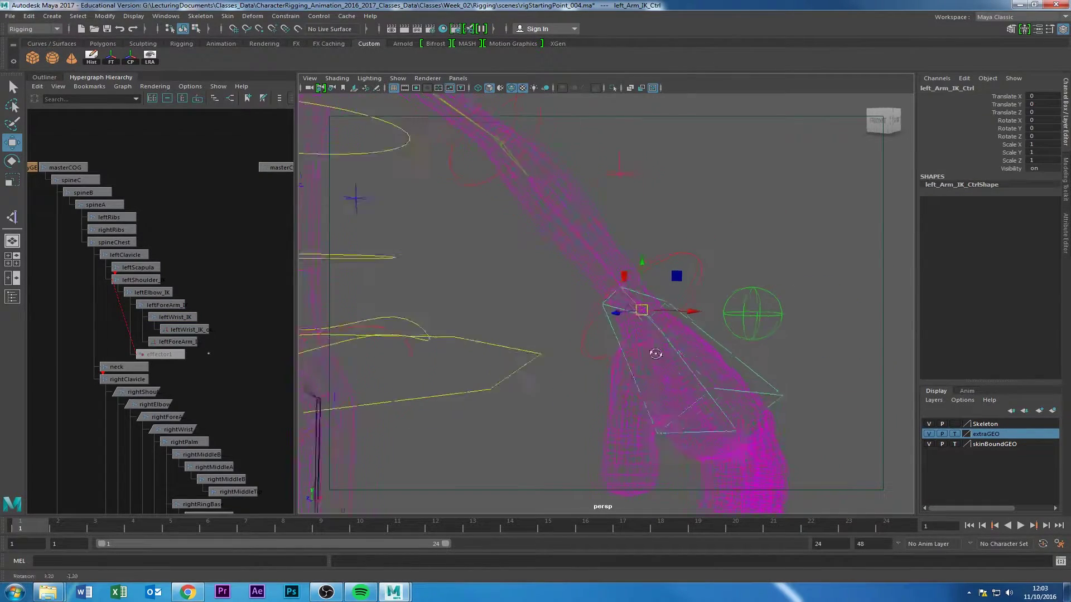
alt+drag(717, 357, 645, 340)
key(e)
drag(671, 298, 639, 333)
key(ctrl+z)
key(ctrl+z)
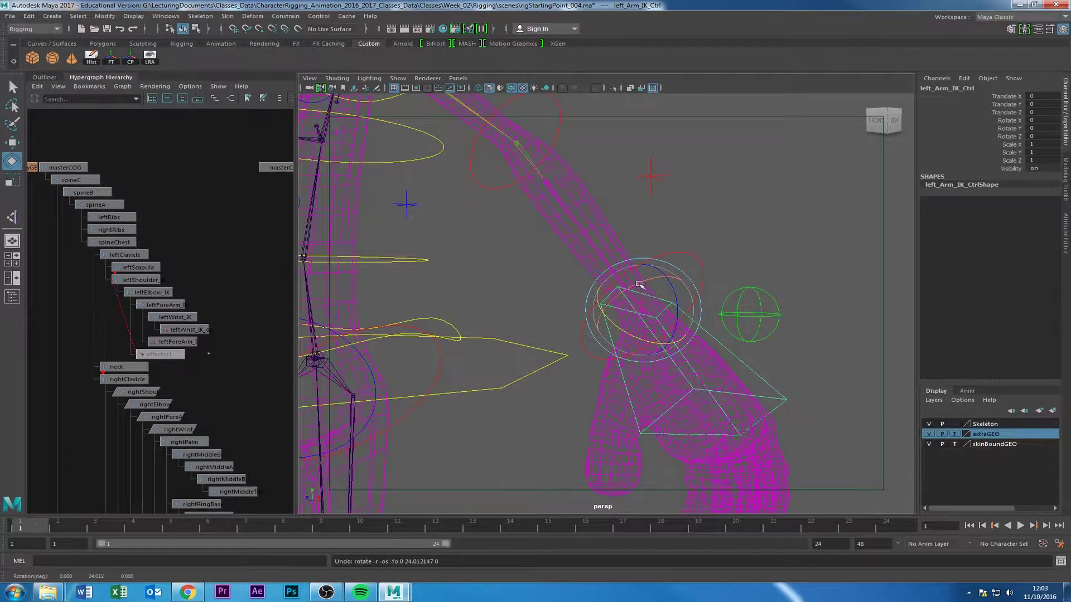
drag(640, 282, 720, 263)
key(ctrl+z)
click(674, 227)
- Test moving the left arm IK at the wrist up toward the elbow, and undo the move
scroll(645, 282, up, 2)
click(729, 270)
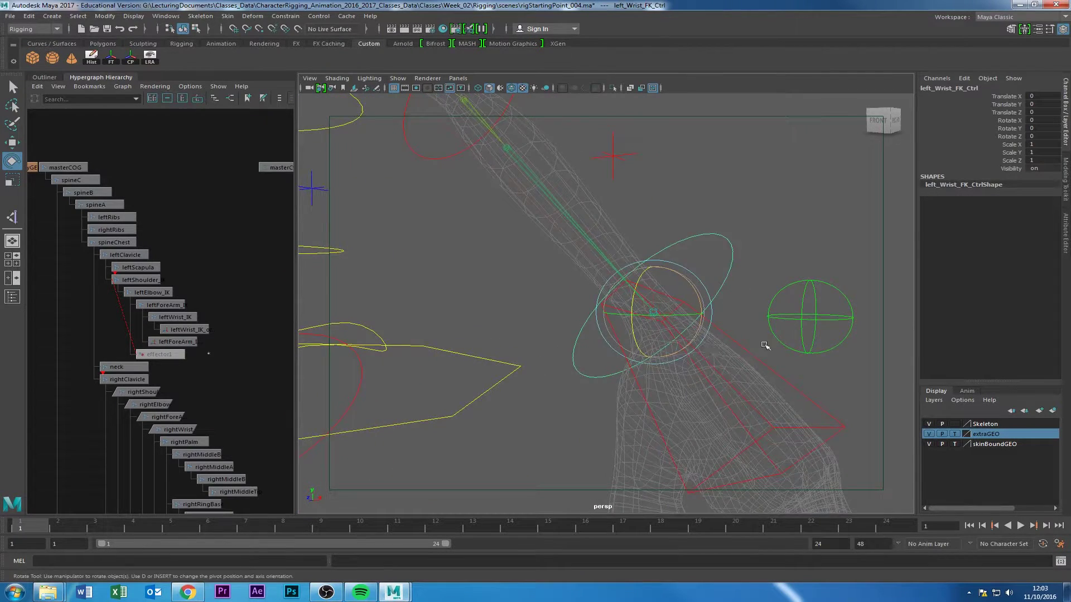
scroll(761, 348, down, 3)
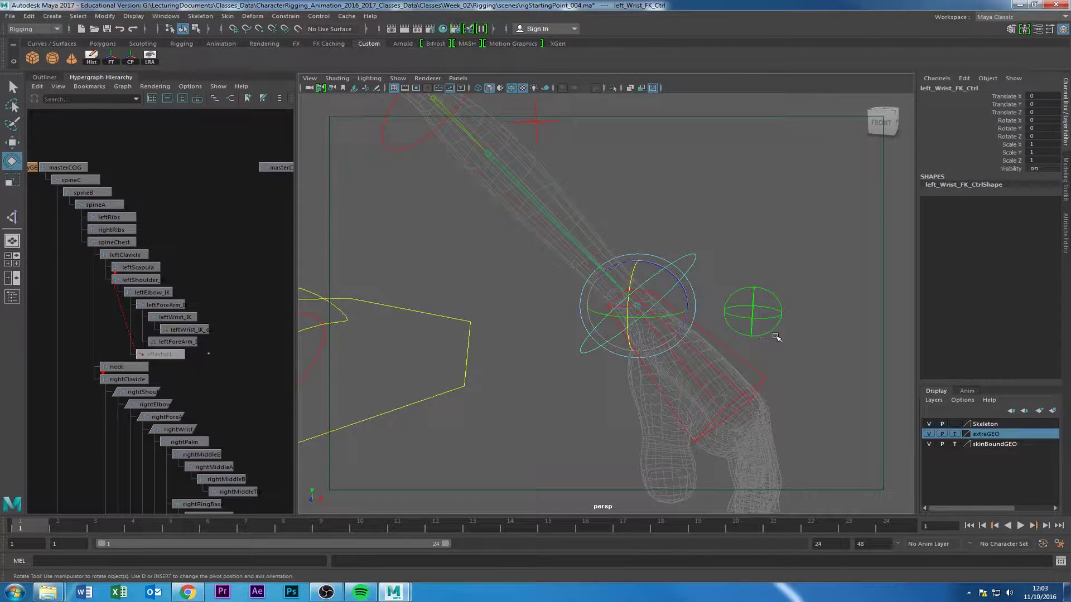
click(776, 338)
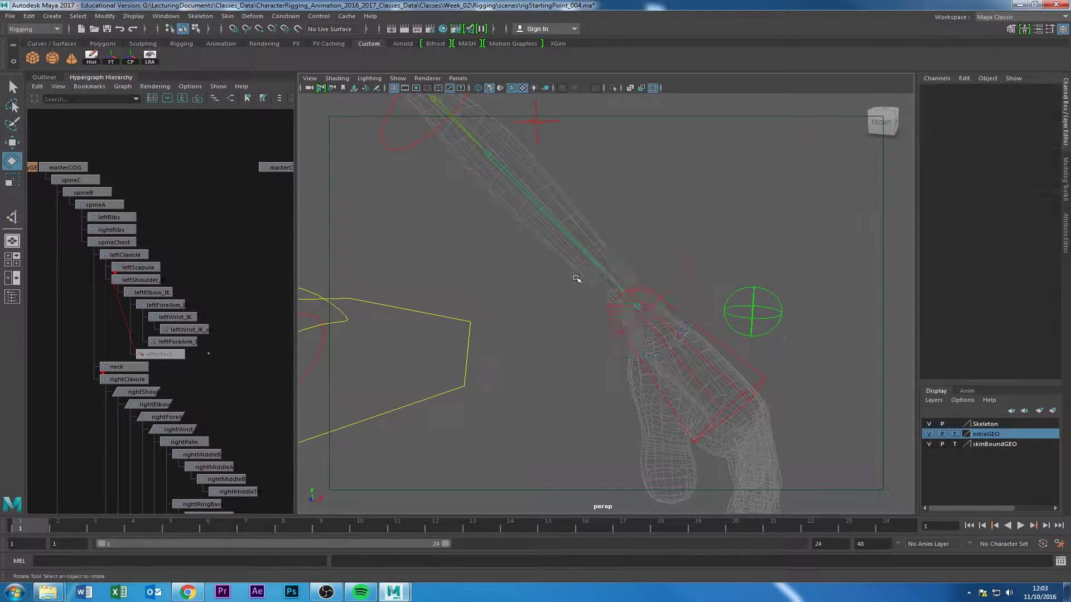
click(639, 295)
key(w)
drag(650, 327, 580, 202)
key(ctrl+z)
click(741, 355)
scroll(725, 362, down, 1)
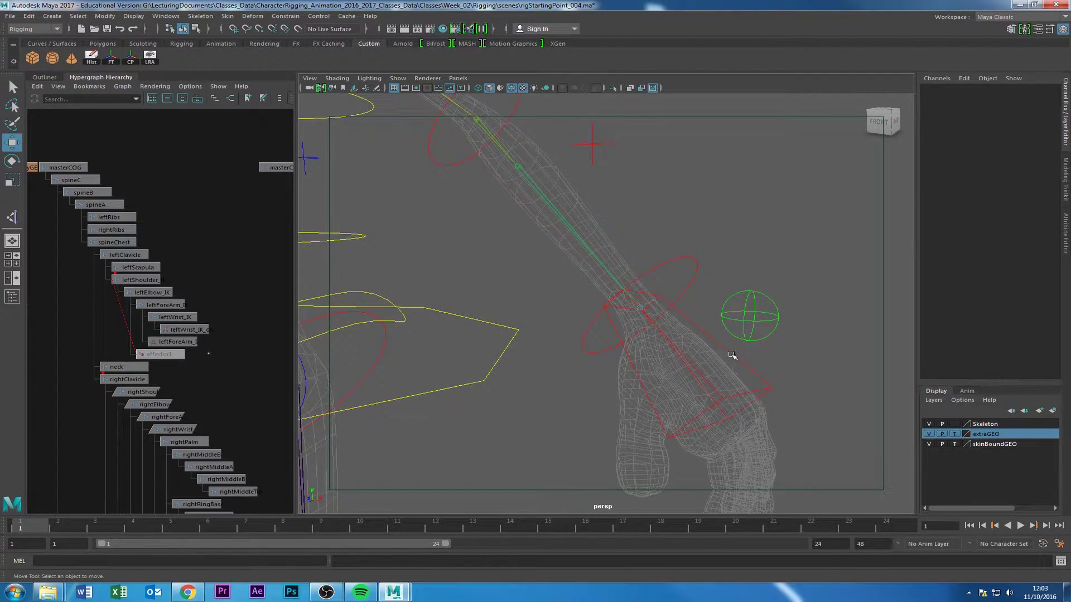
click(730, 353)
scroll(621, 375, up, 2)
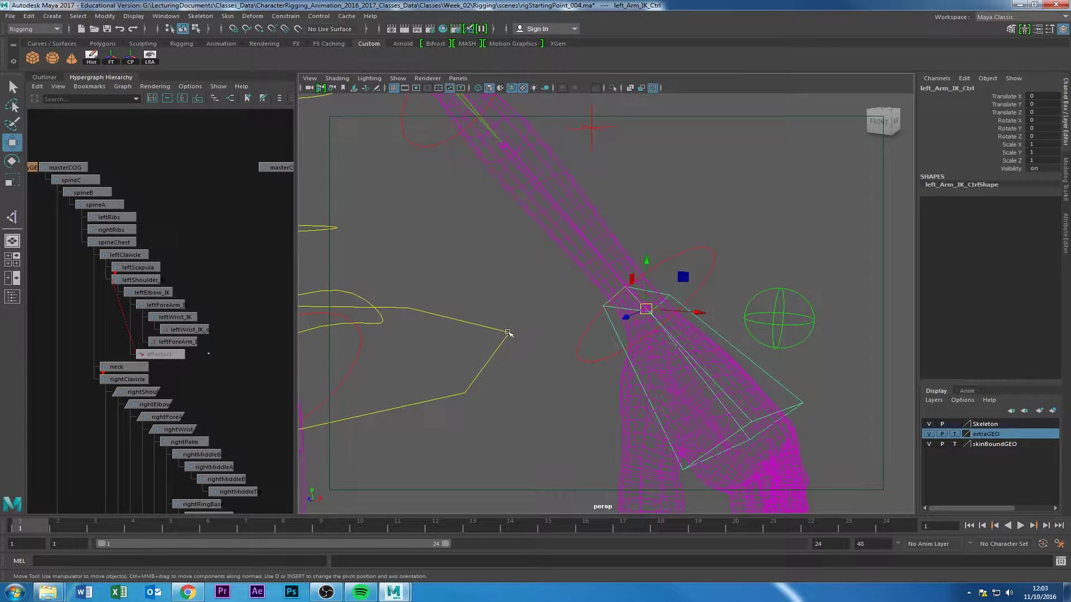
click(566, 326)
click(677, 353)
alt+drag(677, 354, 634, 337)
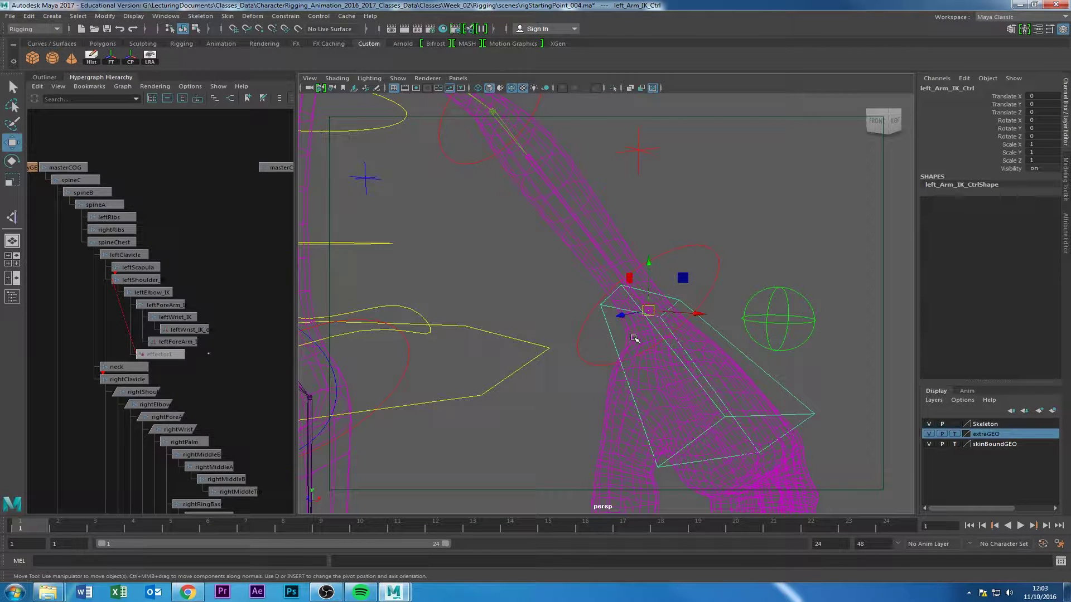
click(569, 318)
alt+right_drag(617, 290, 761, 311)
click(804, 349)
alt+middle_drag(576, 362, 530, 365)
alt+right_drag(529, 365, 559, 367)
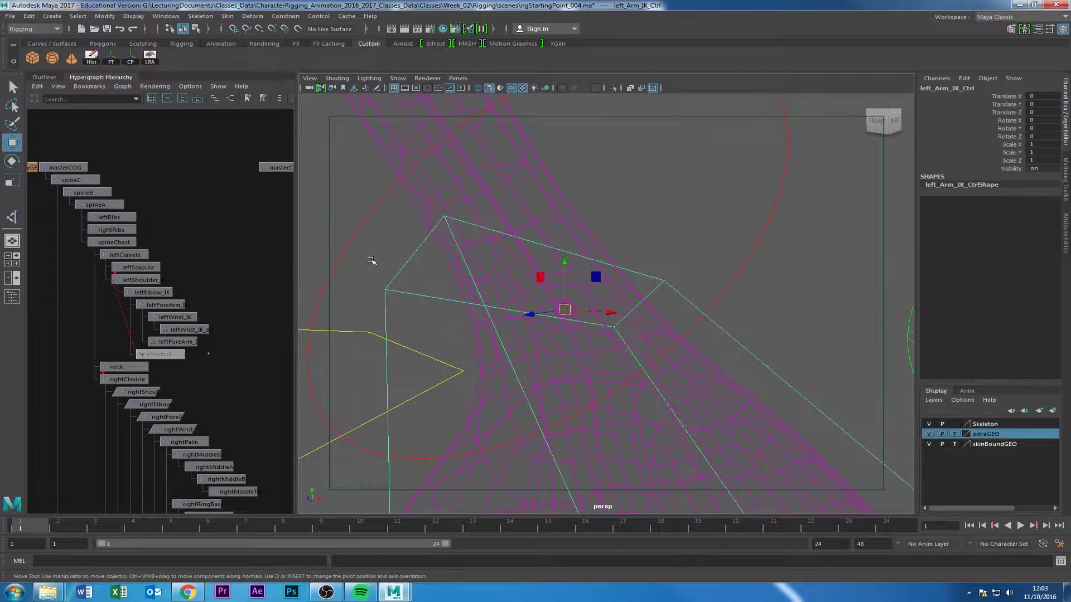
- Parent constrain ikHandle1 to left_Arm_IK_Ctrl using reset settings, with maintain offset on and all translate and rotate axes constrained
click(535, 315)
click(565, 308)
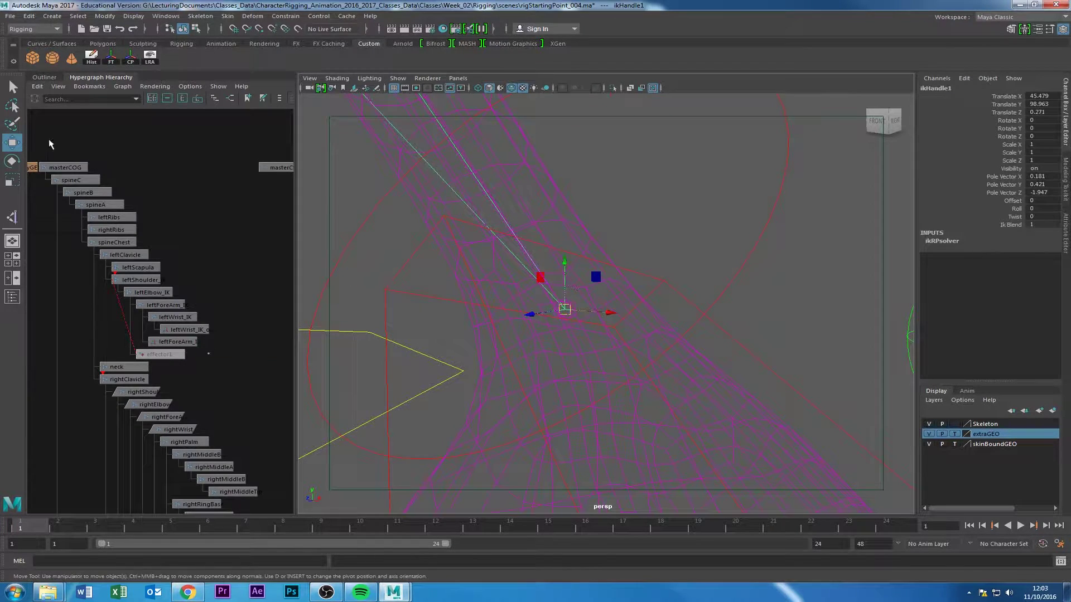
click(44, 77)
drag(774, 360, 771, 393)
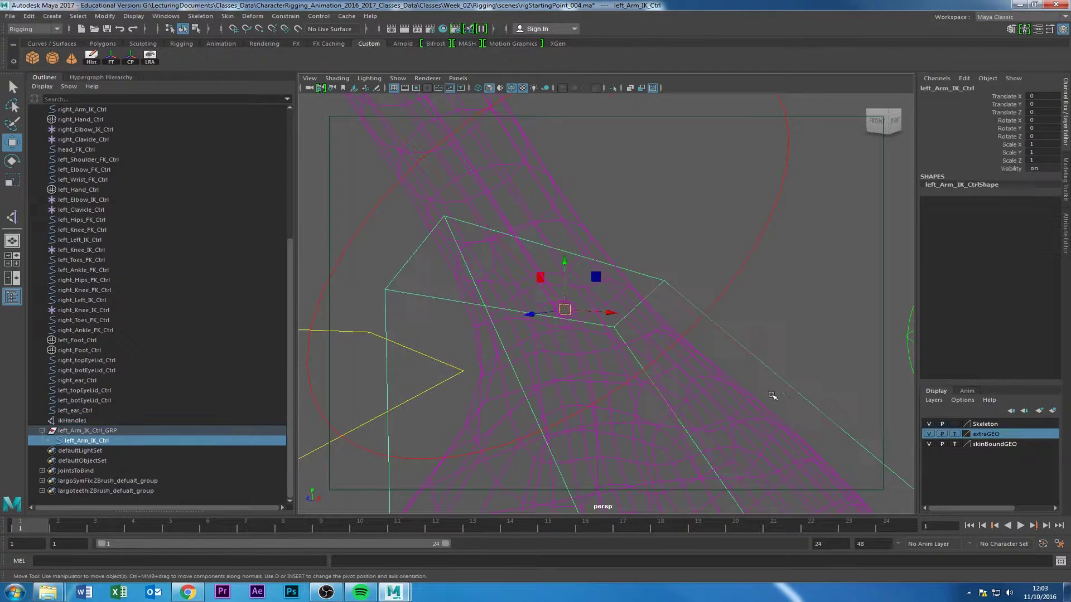
ctrl+click(74, 421)
alt+right_drag(589, 348, 481, 330)
alt+drag(480, 330, 612, 336)
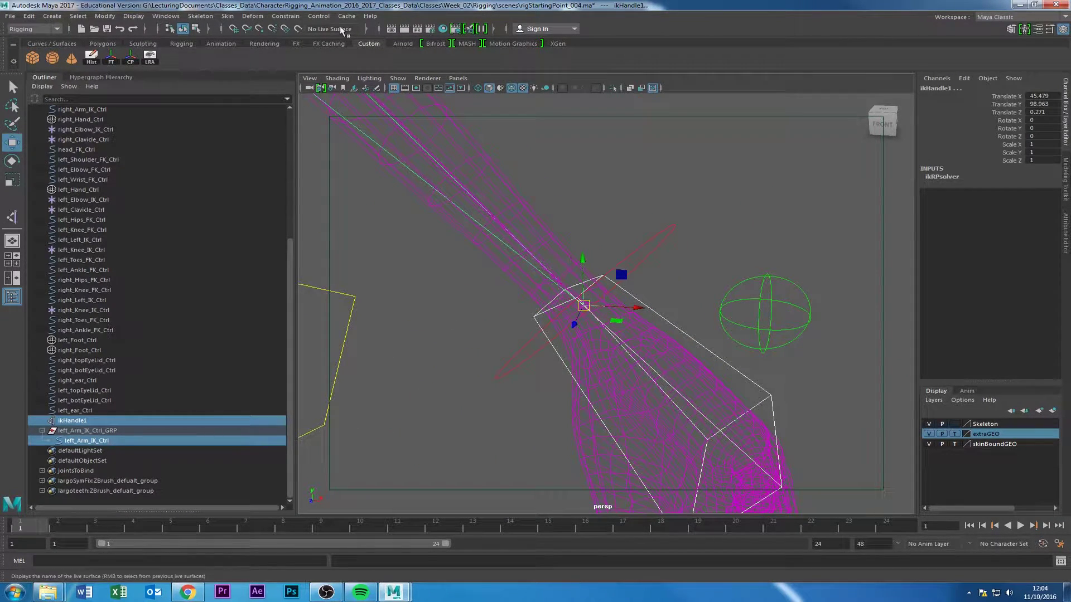
click(286, 15)
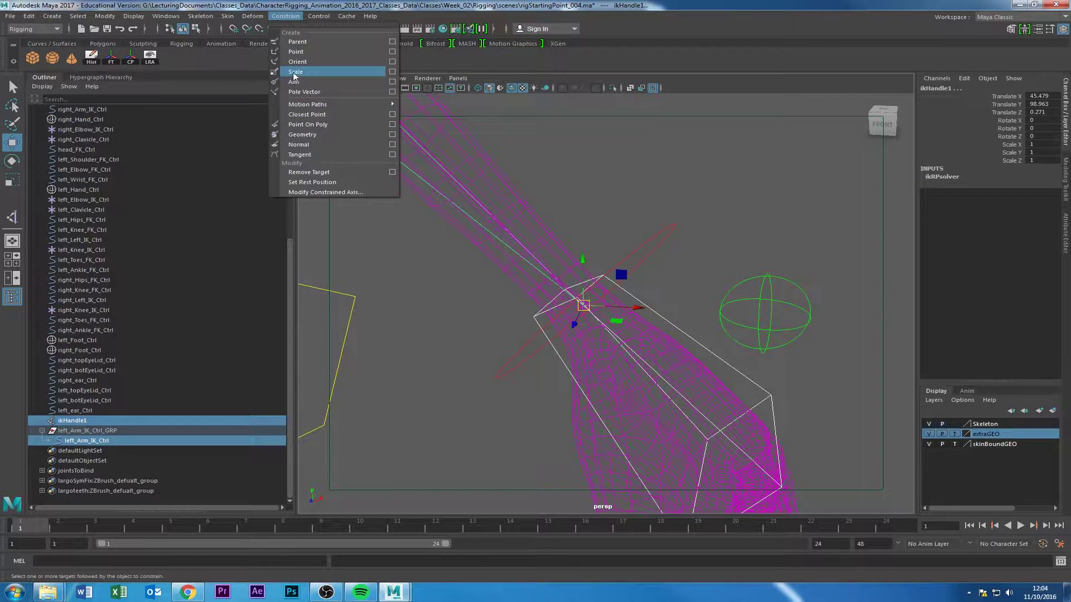
click(392, 41)
click(371, 214)
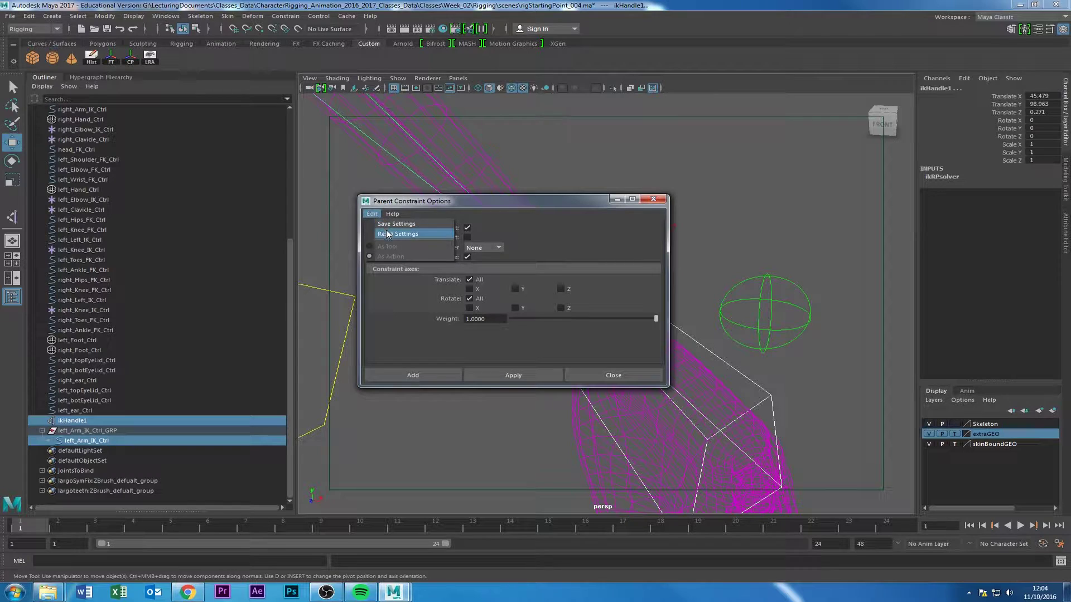
click(385, 234)
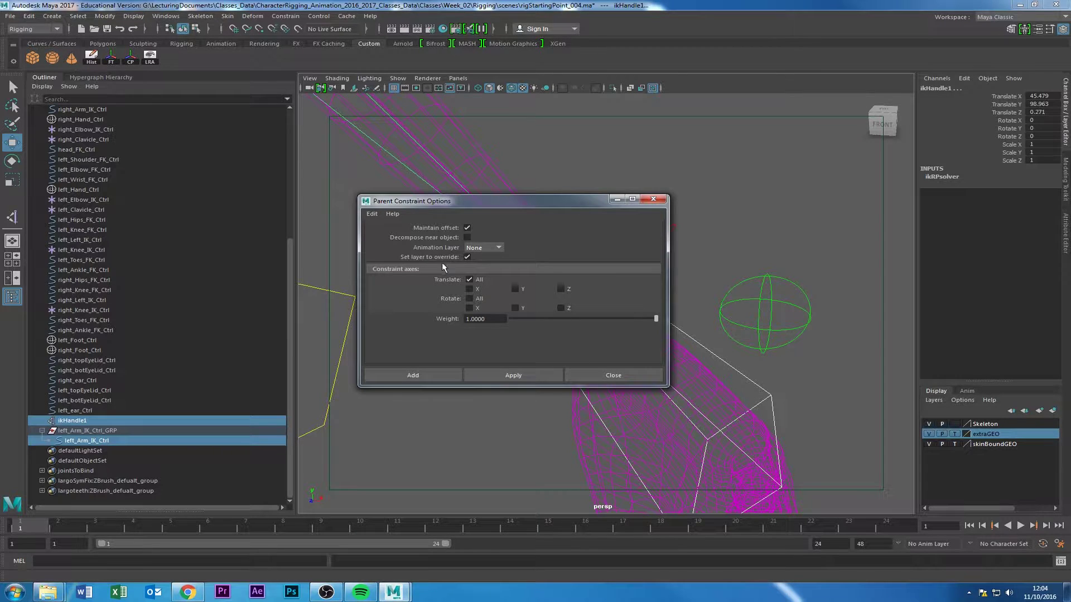
click(469, 299)
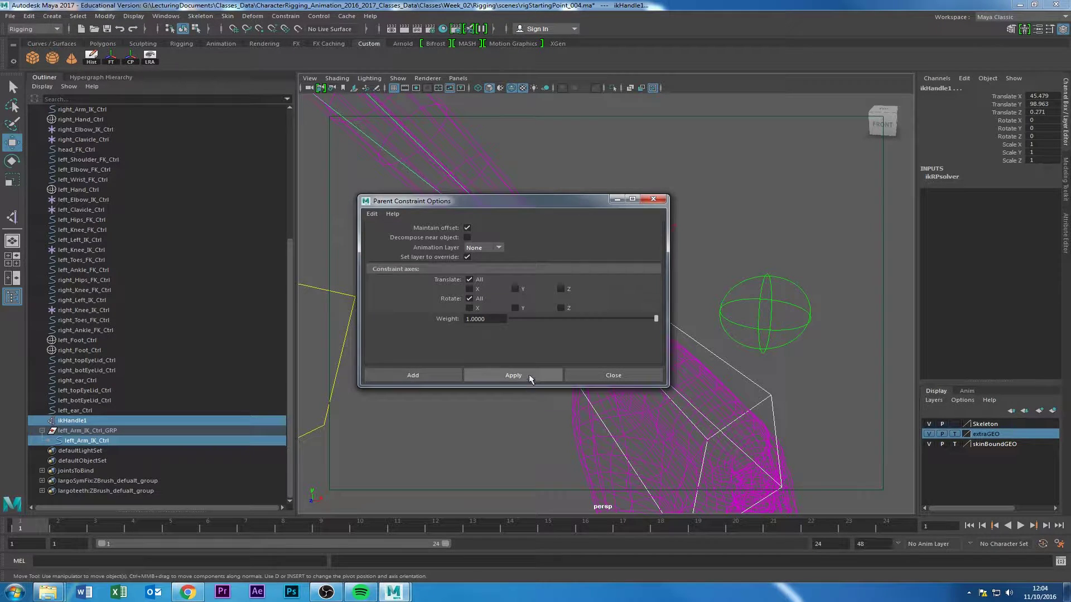
click(535, 378)
click(593, 372)
alt+drag(593, 373, 624, 241)
alt+right_drag(624, 241, 697, 270)
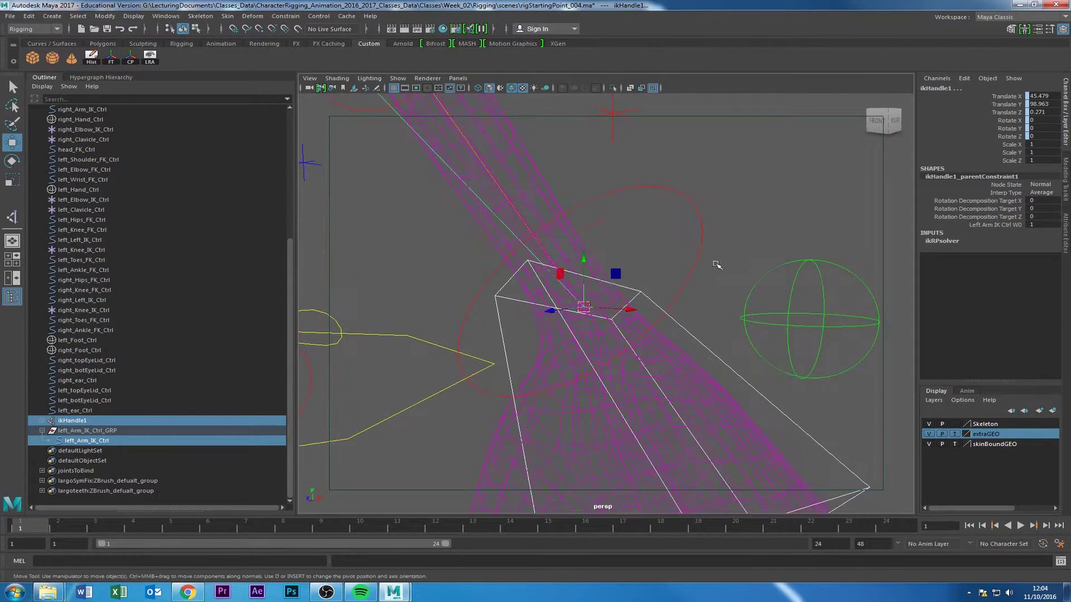
- Select ikHandle1 and try changing its constrained Rotate X channel
click(750, 263)
click(707, 346)
alt+right_drag(700, 353, 654, 350)
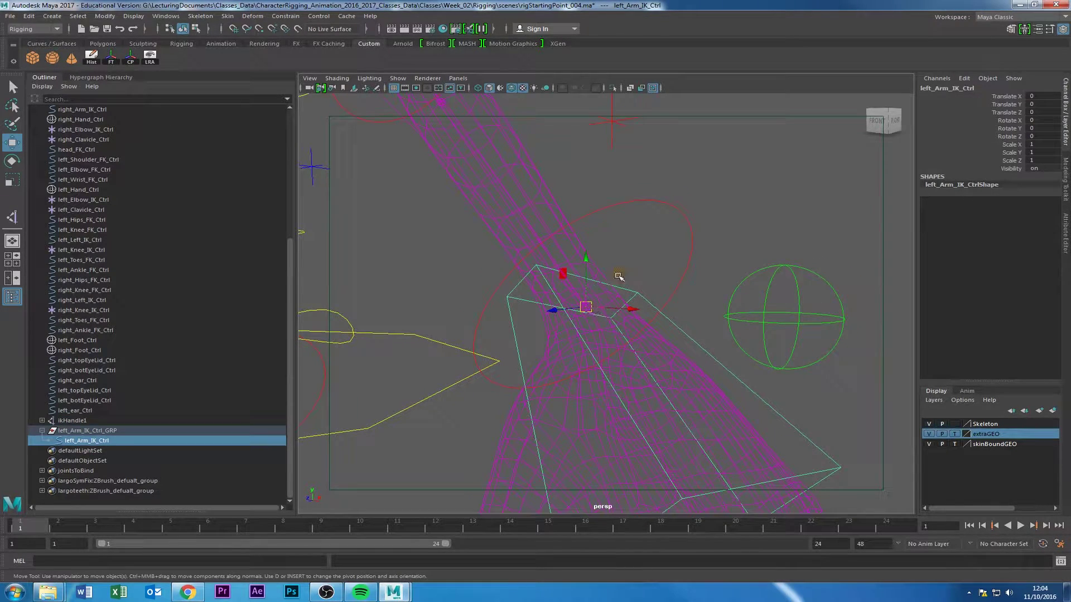
click(77, 422)
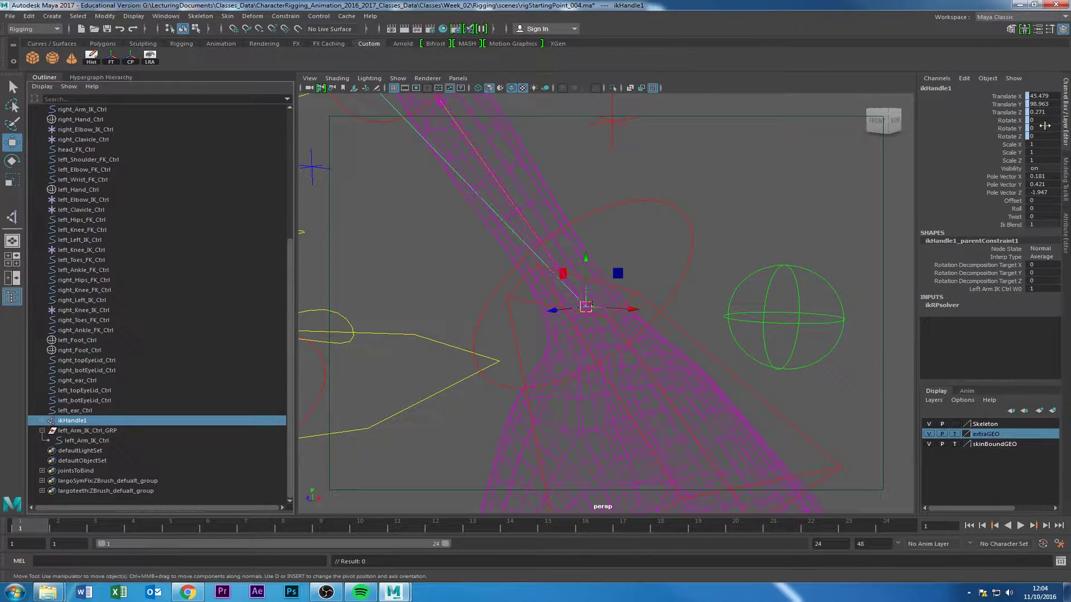
click(969, 121)
key(e)
middle_drag(766, 176, 728, 192)
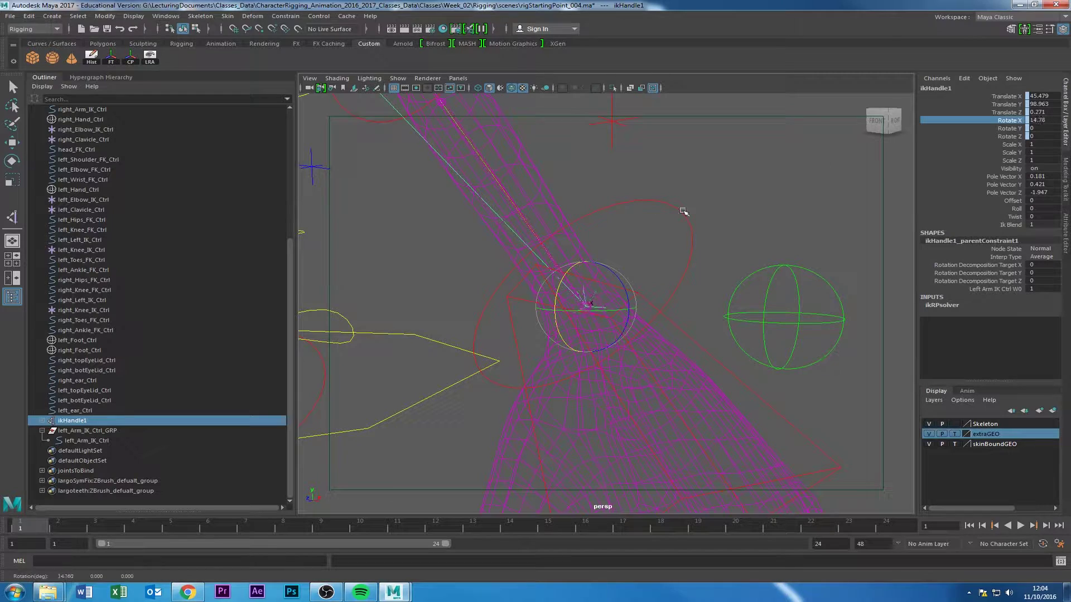
click(730, 212)
key(w)
- Test-rotate left_Arm_IK_Ctrl about its X and Z axes, and undo the rotations
click(701, 352)
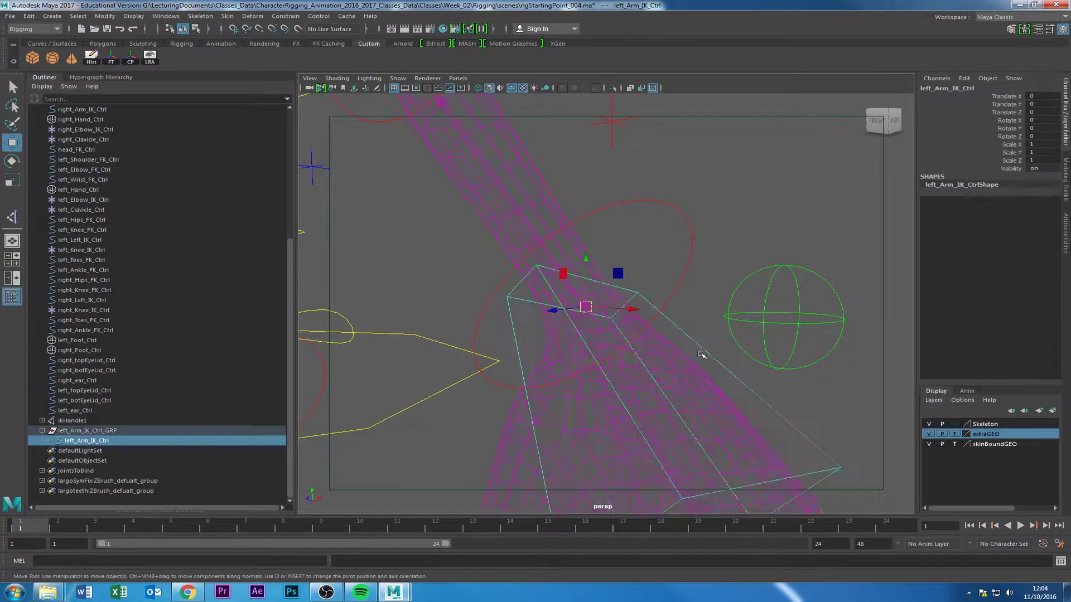
key(e)
drag(603, 277, 599, 282)
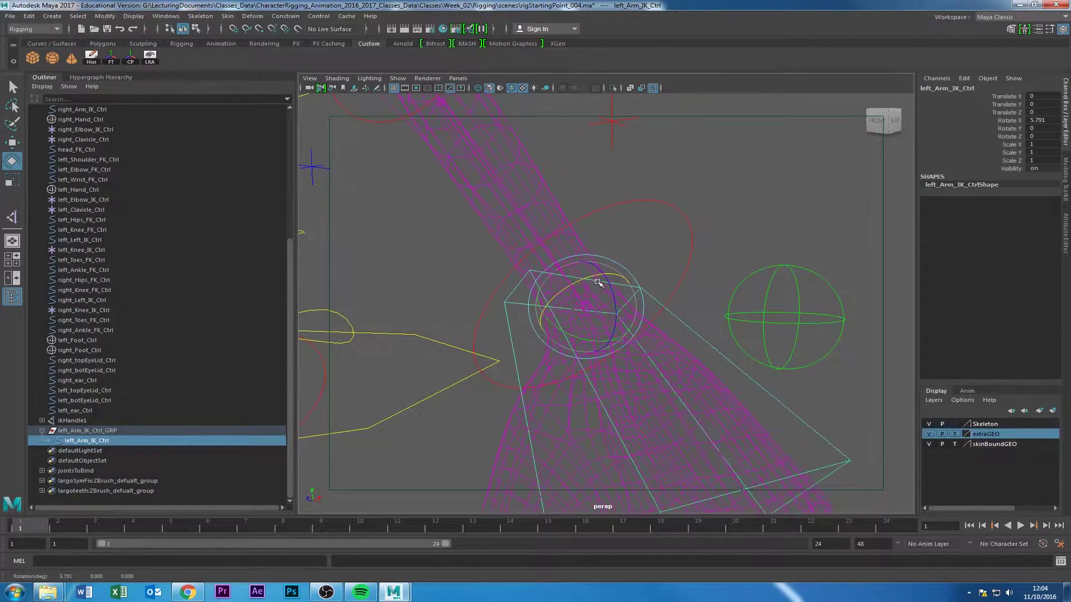
key(ctrl+z)
alt+drag(569, 330, 614, 321)
key(ctrl+z)
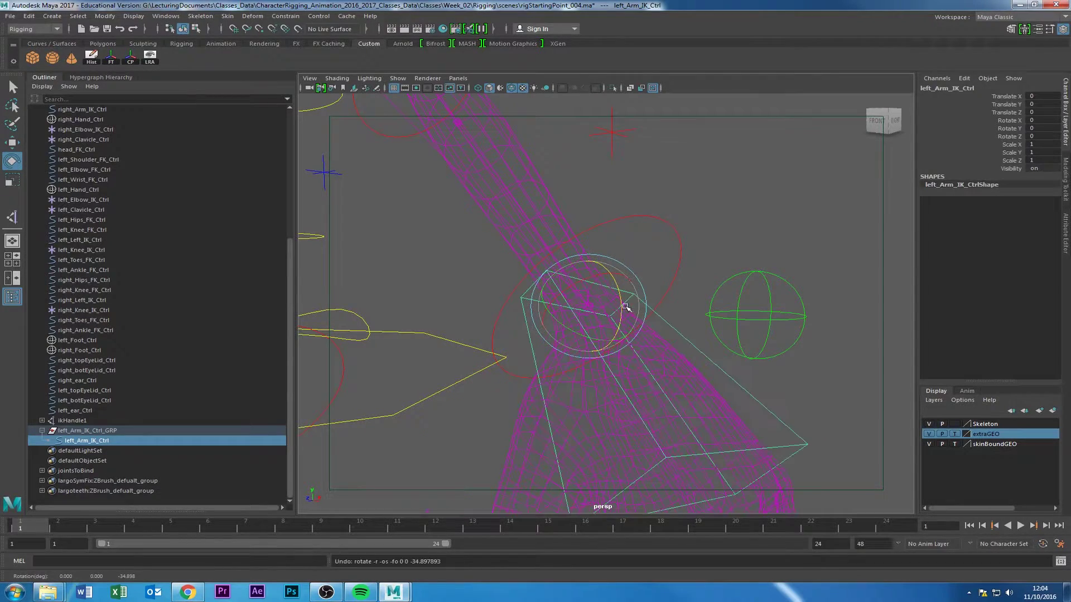
- Test the left arm by moving left_Arm_IK_Ctrl up about 20 units and rotating it, and undo all the changes
click(686, 347)
click(723, 371)
alt+right_drag(737, 373, 566, 337)
key(w)
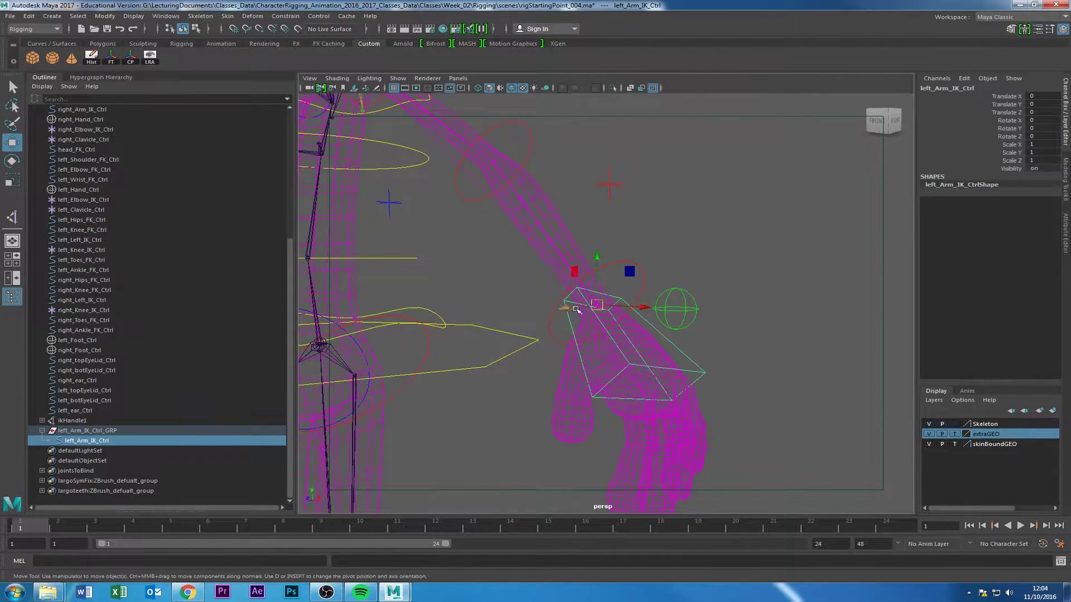
drag(599, 305, 637, 138)
scroll(605, 193, up, 1)
alt+middle_drag(602, 193, 601, 276)
key(e)
drag(660, 256, 640, 255)
mouse_move(639, 202)
mouse_down()
mouse_move(647, 189)
mouse_move(646, 201)
mouse_up()
key(ctrl+z)
key(ctrl+z)
key(ctrl+z)
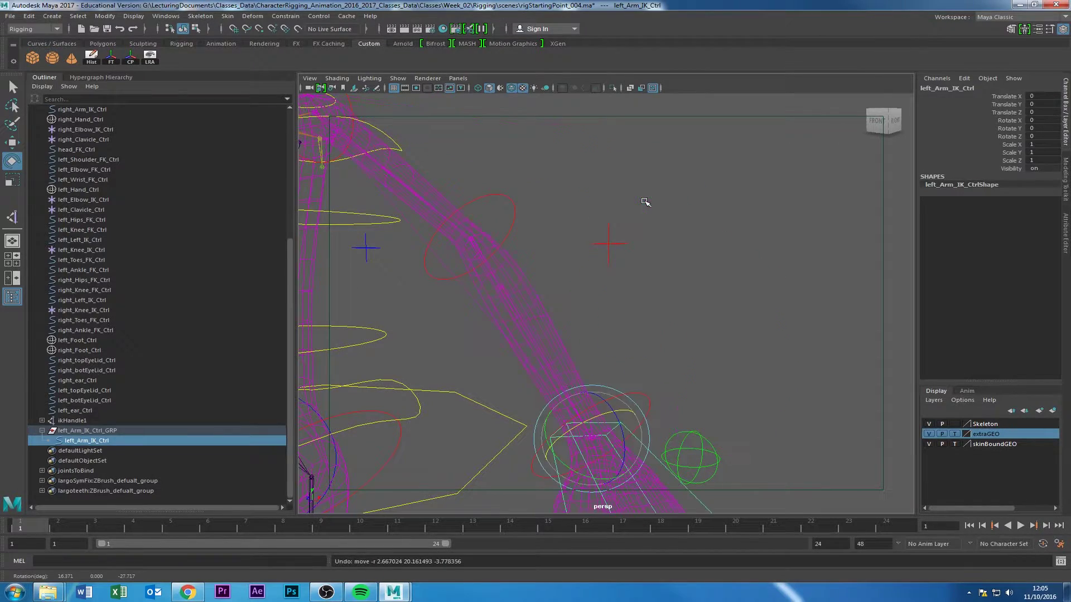
click(663, 224)
- Examine left_Arm_IK_Ctrl and the left wrist from several angles with the Move tool active
alt+drag(653, 262, 596, 404)
alt+middle_drag(595, 404, 604, 245)
alt+right_drag(604, 245, 691, 294)
alt+drag(691, 294, 684, 273)
alt+middle_drag(684, 272, 680, 263)
click(716, 286)
alt+right_drag(722, 301, 529, 249)
alt+middle_drag(529, 250, 527, 292)
key(w)
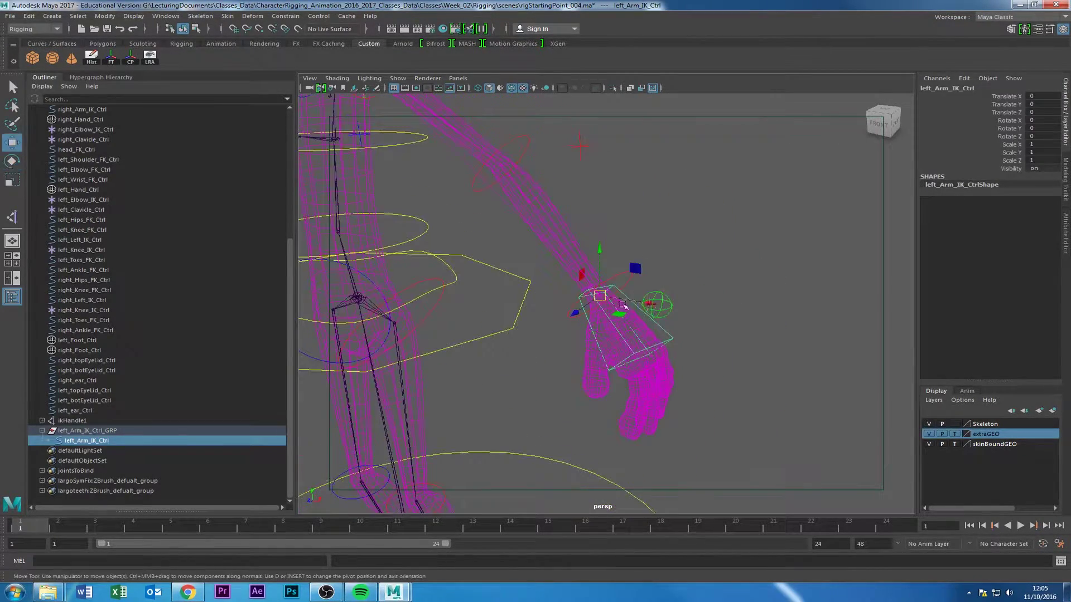
alt+drag(574, 277, 631, 260)
- Inspect left_Elbow_IK_Ctrl and its position relative to the leftElbow_IK joint
click(570, 219)
alt+drag(571, 218, 596, 297)
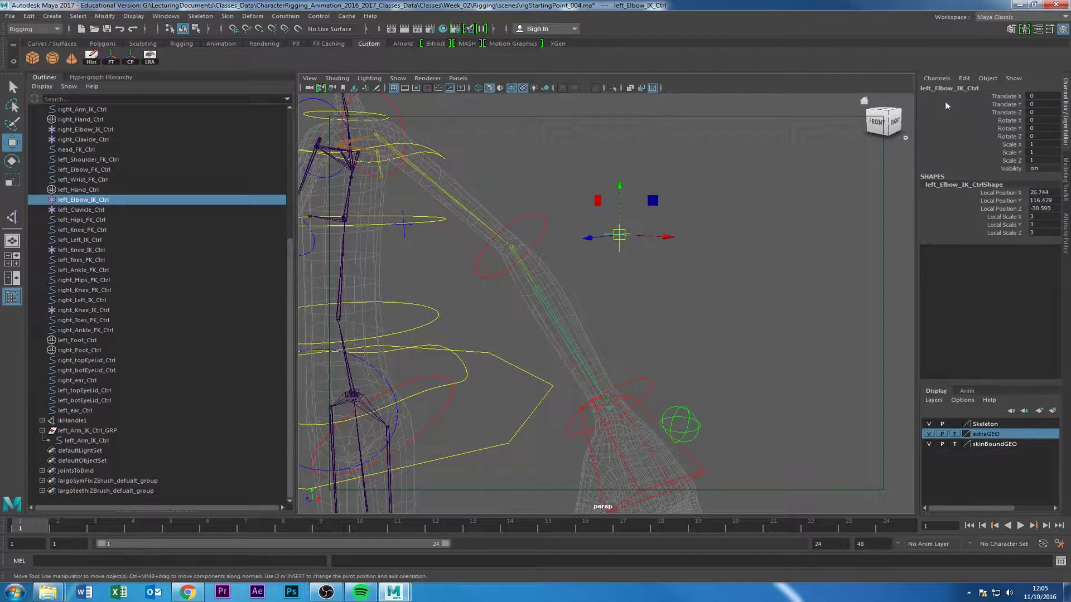
alt+drag(694, 260, 681, 304)
click(639, 241)
drag(679, 254, 680, 255)
click(539, 260)
click(535, 257)
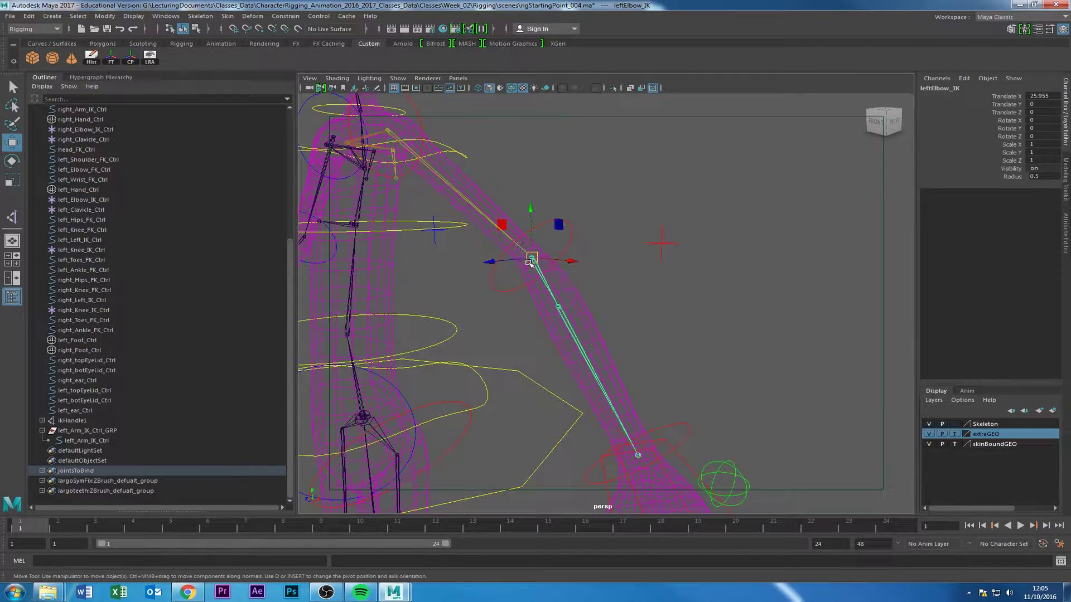
click(680, 295)
click(678, 254)
alt+drag(547, 277, 525, 300)
alt+drag(639, 352, 601, 284)
click(591, 279)
- Apply a pole vector constraint from left_Elbow_IK_Ctrl to ikHandle1
click(556, 225)
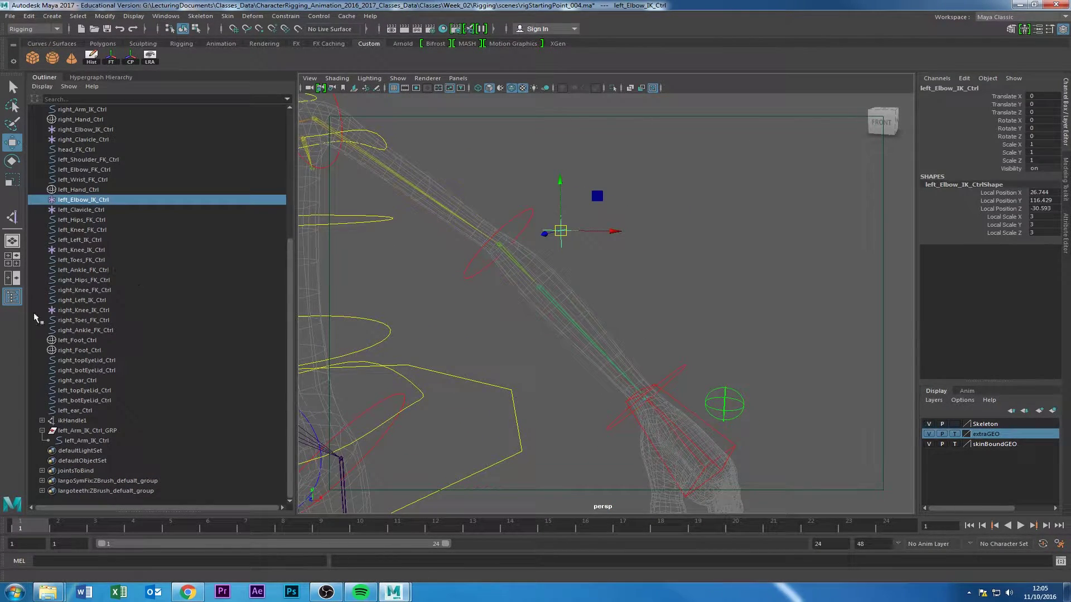
ctrl+click(65, 423)
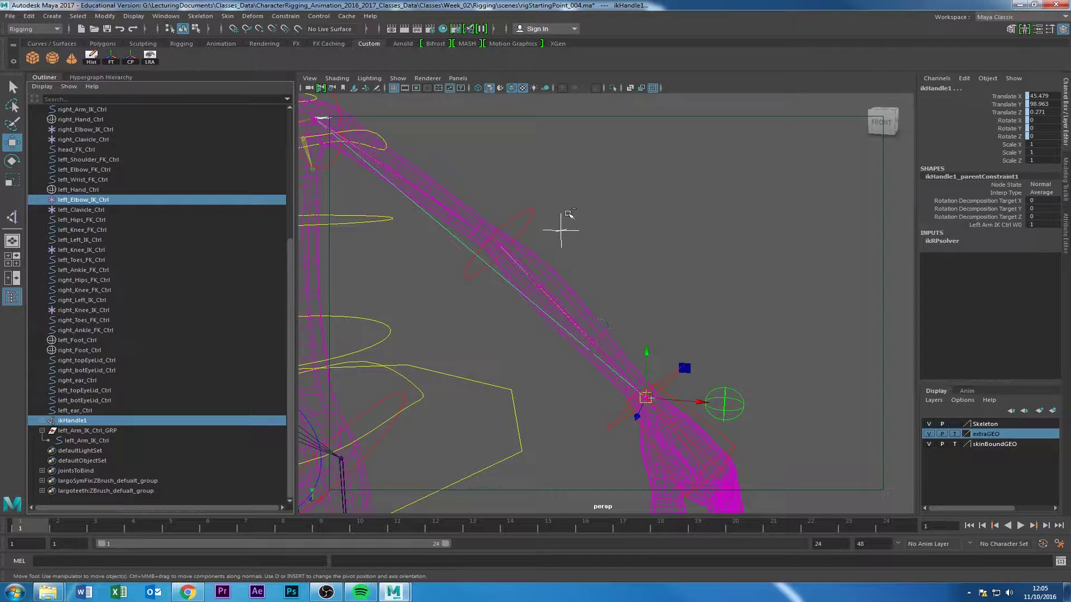
click(256, 17)
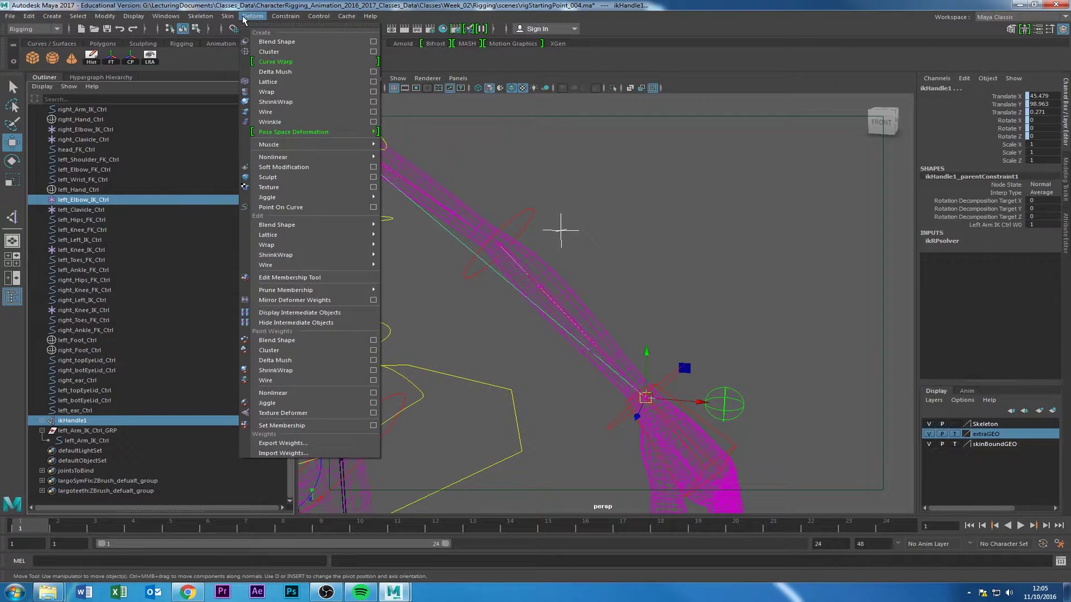
mouse_move(274, 19)
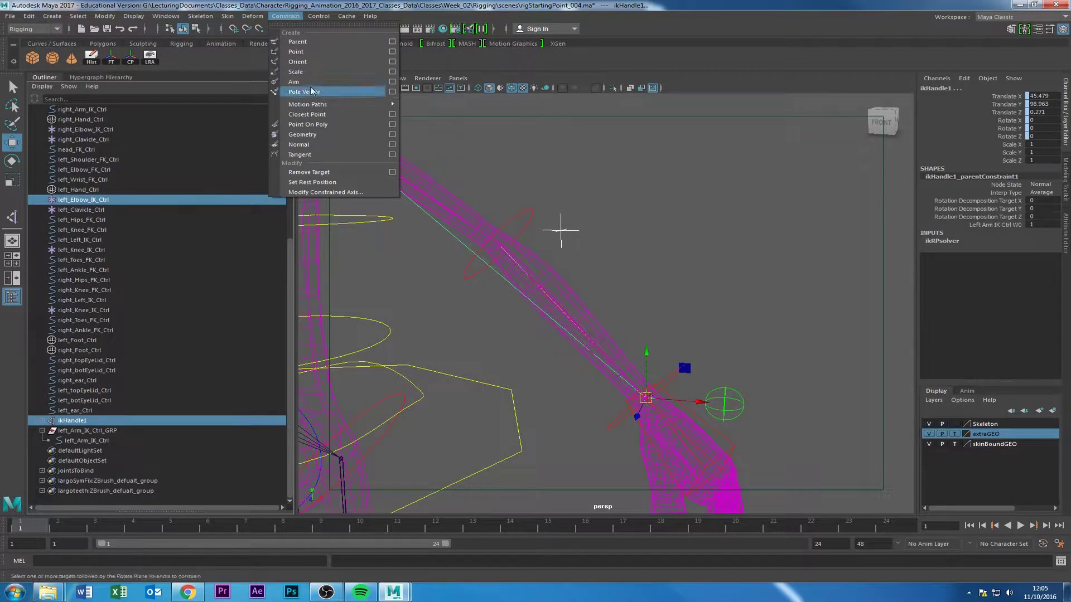
click(390, 91)
click(509, 376)
click(609, 375)
- Test the pole vector by moving left_Elbow_IK_Ctrl around the left elbow, and undo the last move
alt+drag(694, 275, 645, 286)
click(670, 285)
drag(662, 212, 615, 284)
drag(663, 235, 649, 208)
drag(602, 236, 428, 302)
key(ctrl+z)
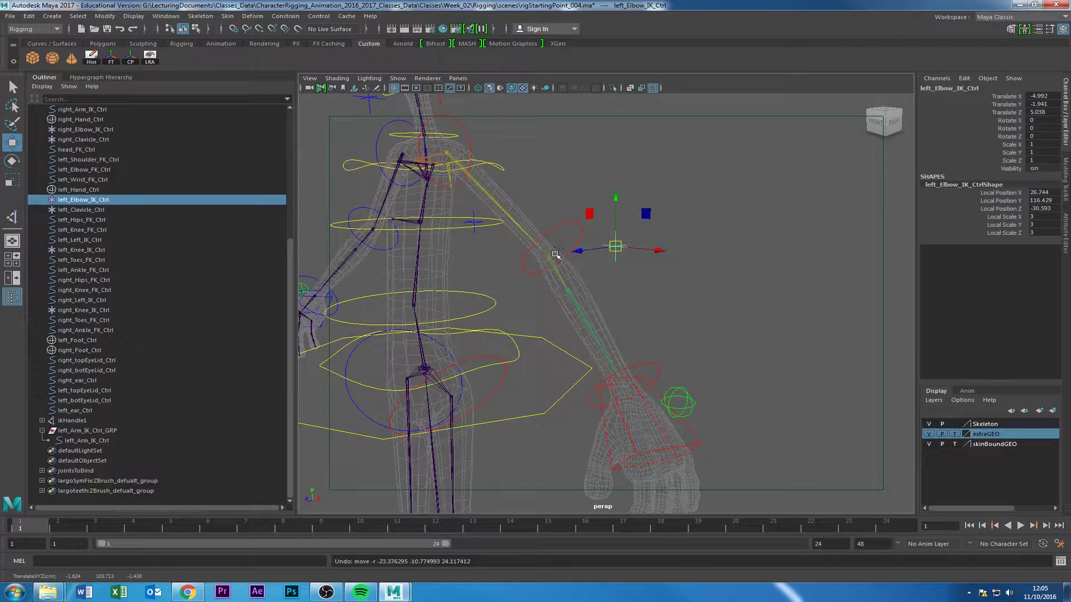
- Test raising left_Elbow_IK_Ctrl about 18 units, lifting left_Arm_IK_Ctrl and repositioning the elbow control, and undo all the test moves
drag(615, 247, 642, 153)
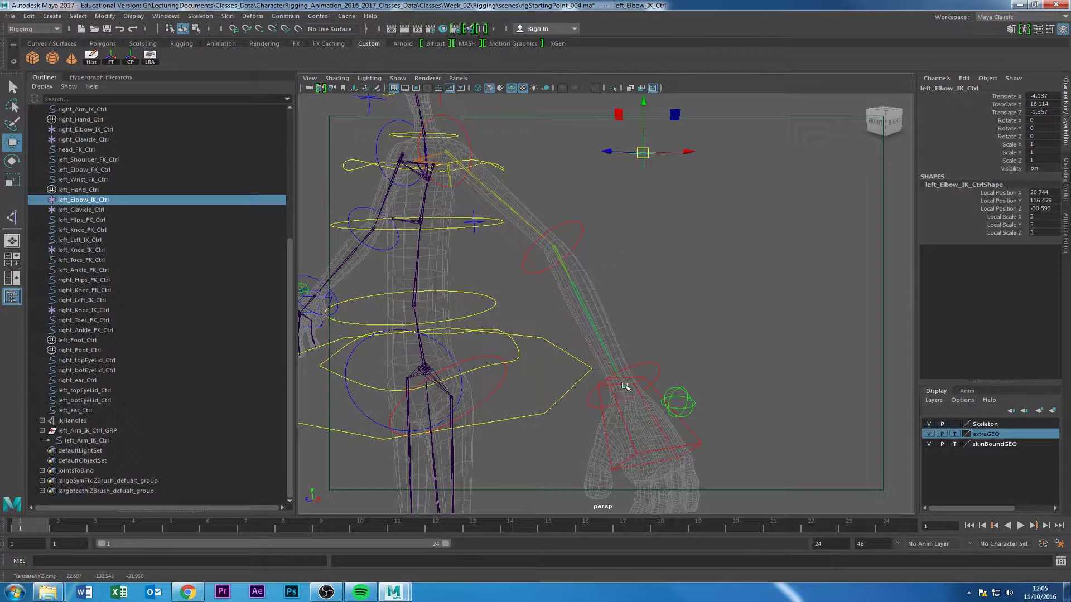
click(647, 385)
drag(636, 386, 689, 106)
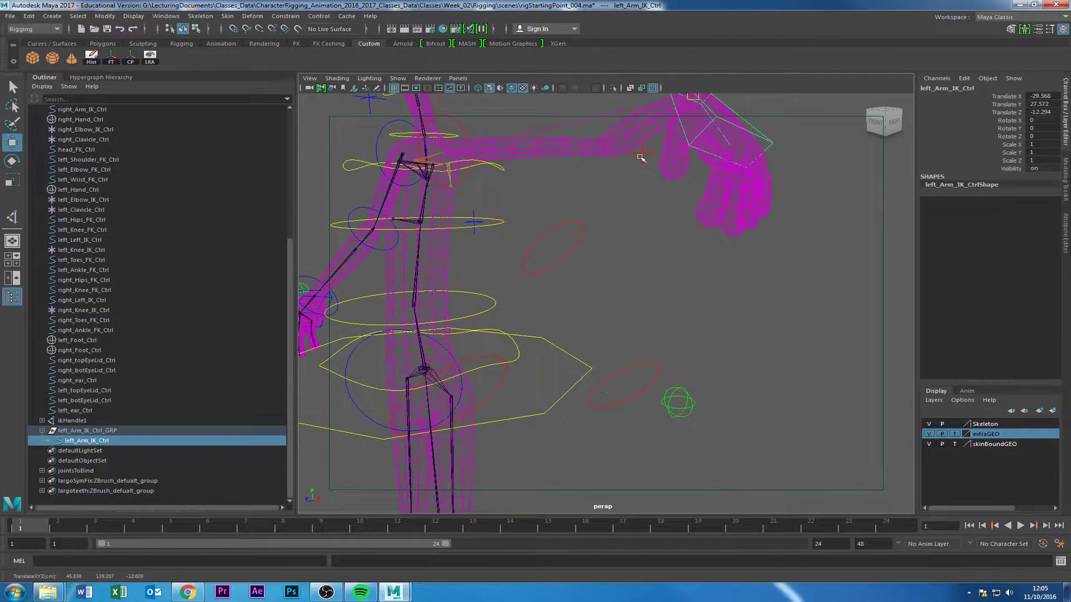
click(643, 153)
key(ctrl+z)
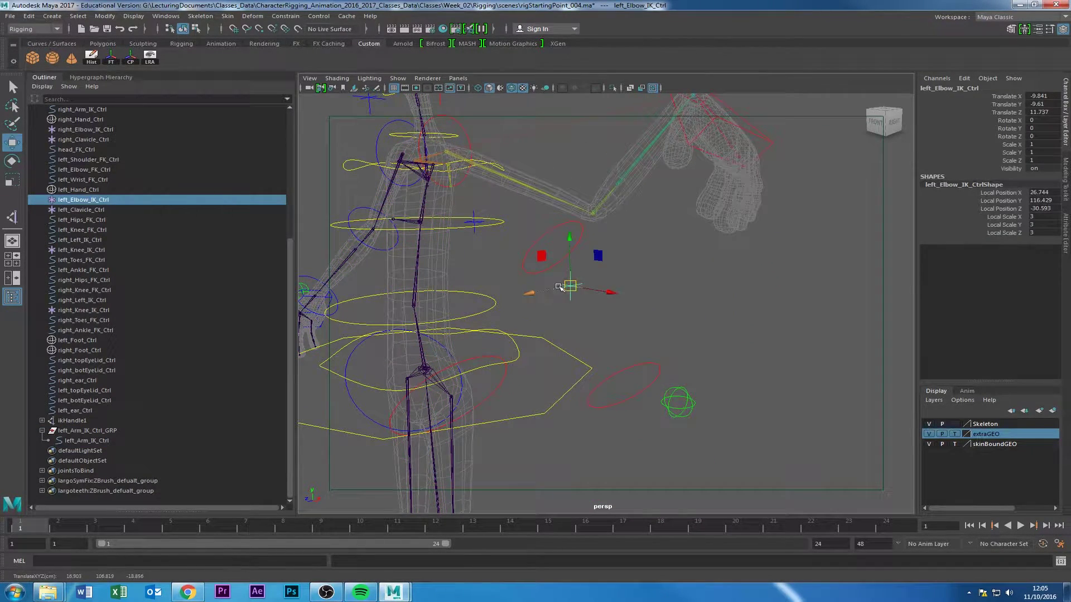
key(ctrl+z)
key(ctrl+z)
key(ctrl+z)
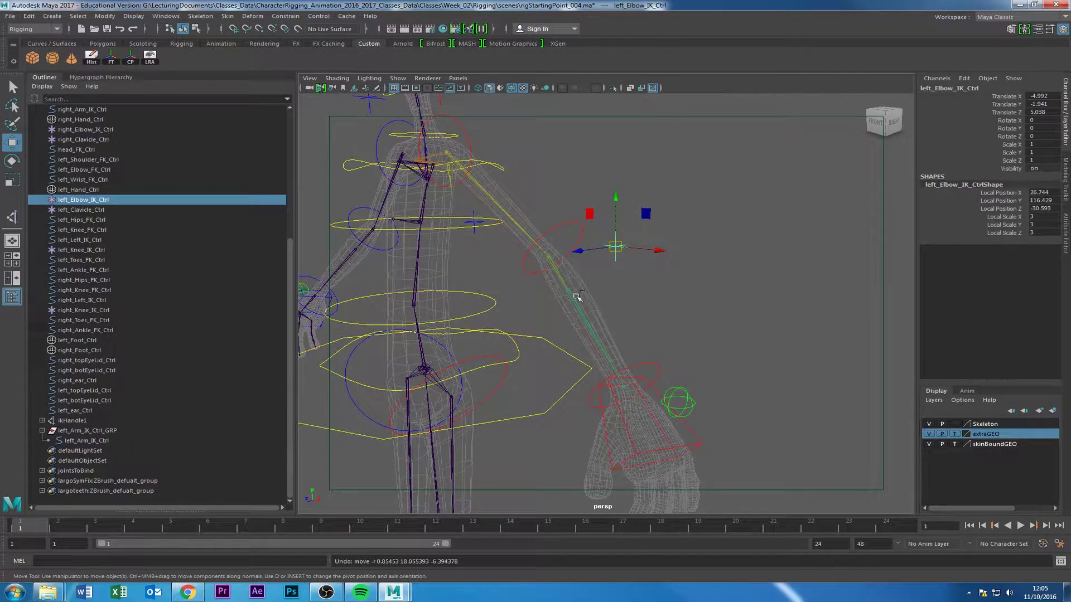
key(ctrl+z)
key(ctrl+z)
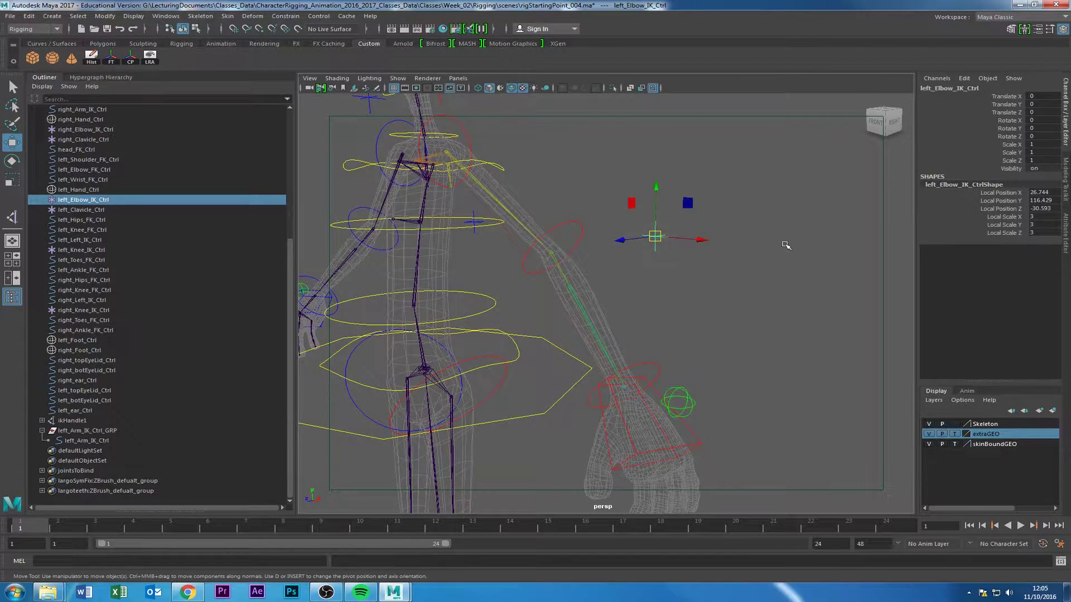
- Clear the selection and examine the left arm joints and controls against the whole upper body from several angles
click(786, 244)
alt+right_drag(786, 244, 564, 401)
alt+drag(564, 401, 735, 427)
alt+right_drag(735, 426, 538, 411)
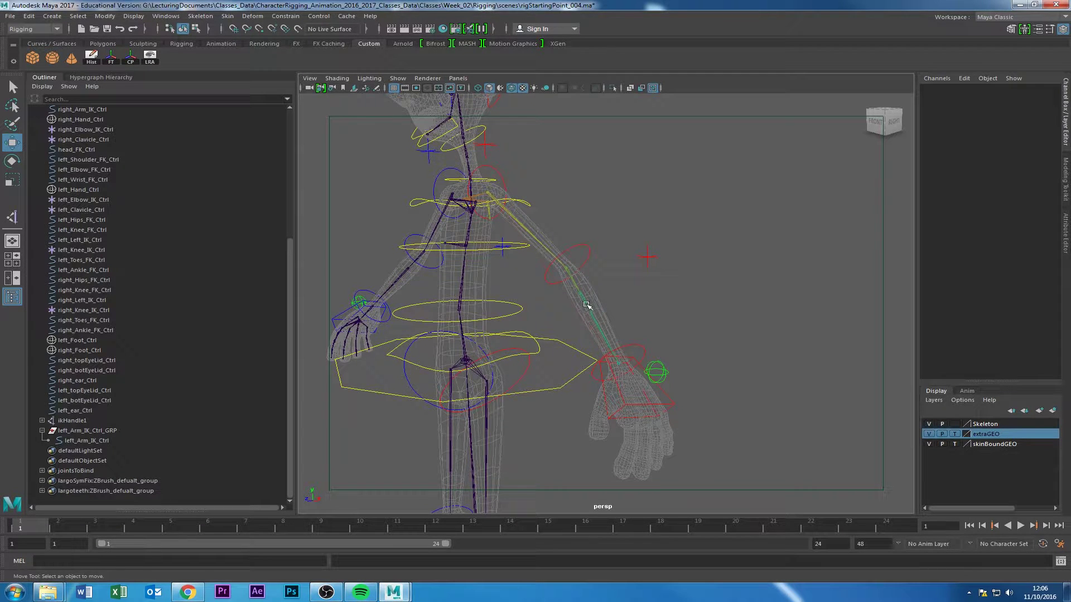
alt+drag(562, 326, 647, 352)
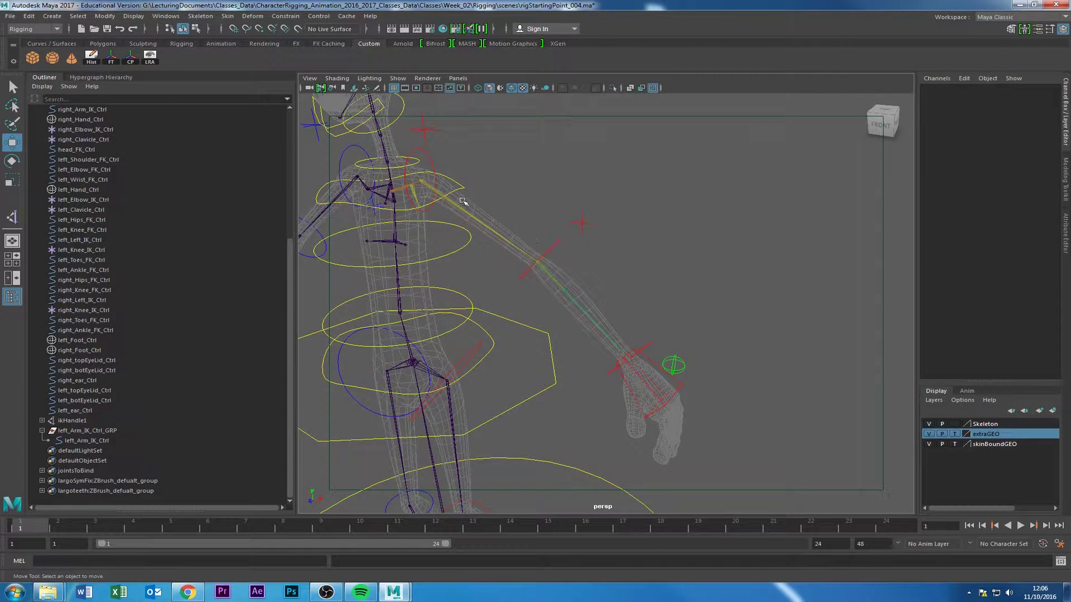
alt+right_drag(605, 365, 531, 370)
alt+drag(530, 370, 547, 363)
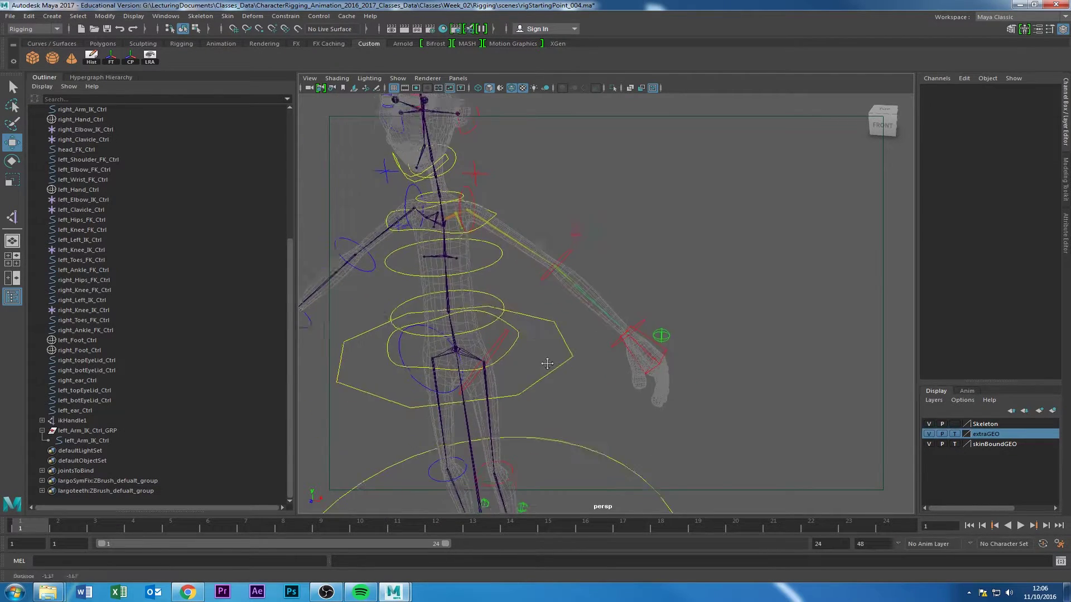
alt+middle_drag(547, 363, 557, 292)
alt+drag(557, 292, 515, 293)
alt+middle_drag(515, 294, 533, 338)
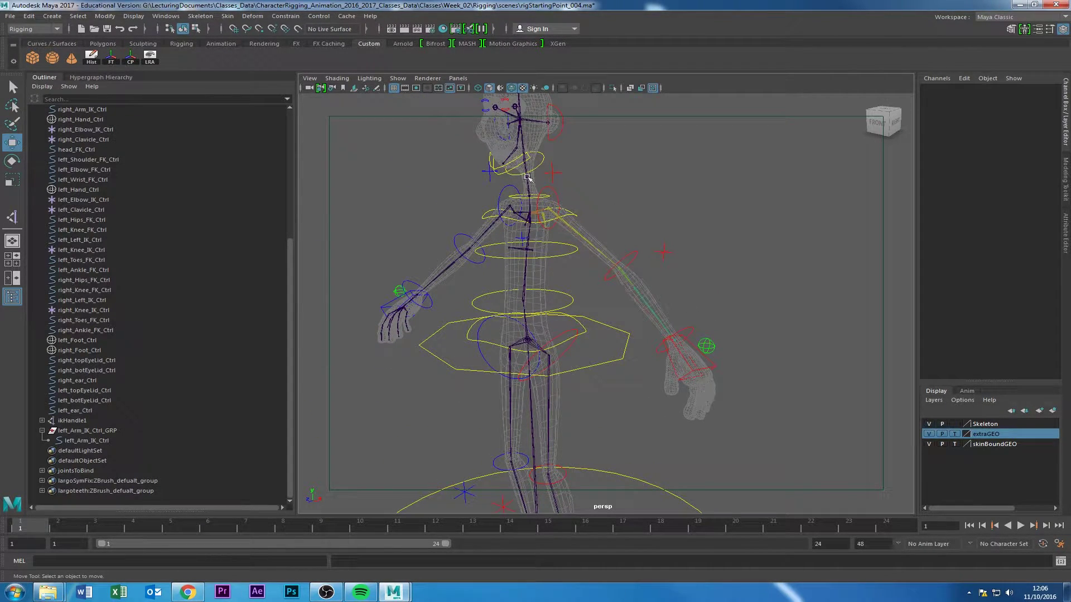
alt+drag(546, 285, 541, 207)
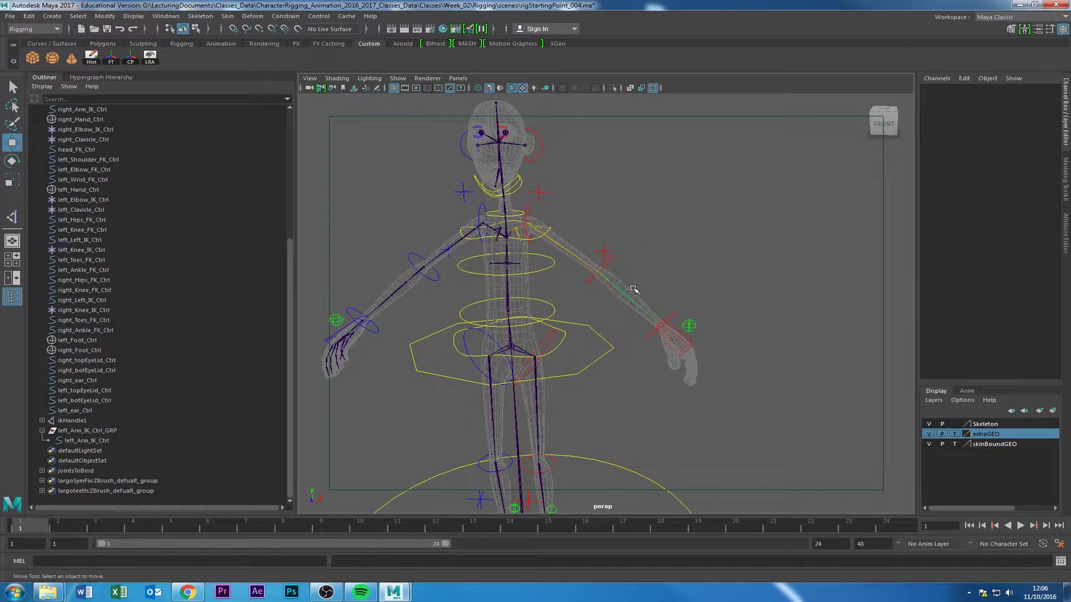
alt+drag(633, 283, 637, 340)
- Select left_Hand_Ctrl to check its attributes, examine the full rig including legs and feet, and clear the selection
click(696, 335)
alt+drag(743, 237, 750, 335)
alt+middle_drag(747, 351, 742, 251)
alt+middle_drag(697, 372, 697, 292)
alt+drag(698, 293, 616, 255)
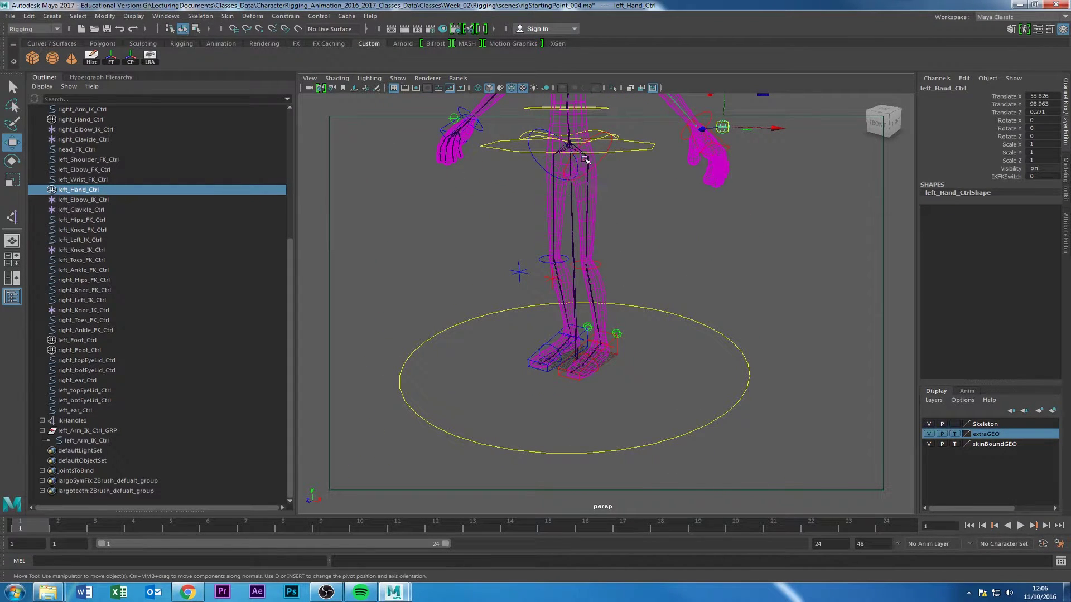
alt+middle_drag(605, 201, 613, 288)
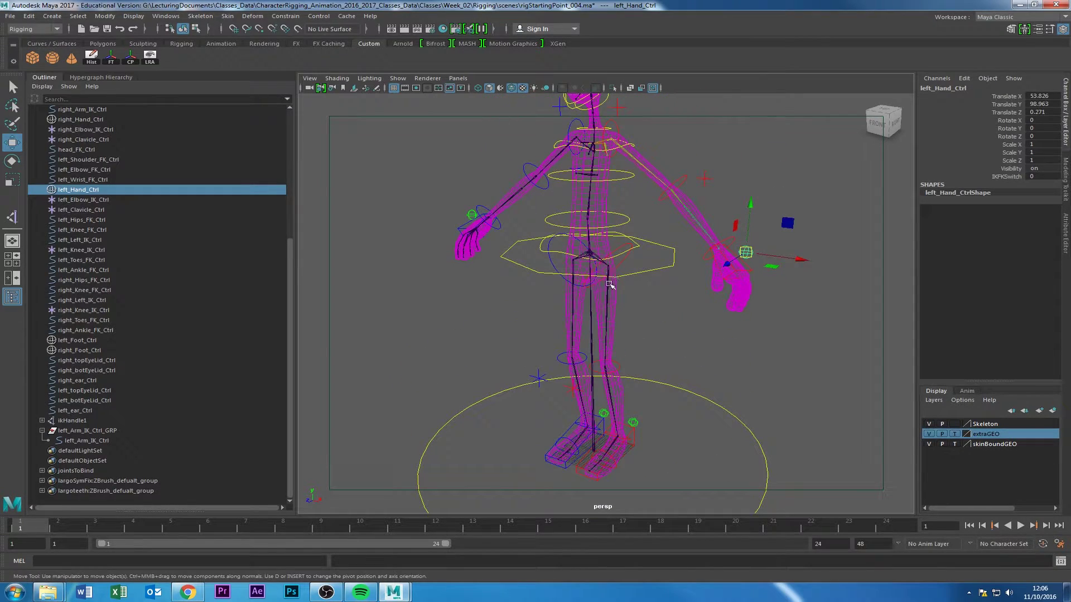
alt+drag(387, 236, 566, 199)
alt+middle_drag(520, 224, 580, 340)
alt+right_drag(640, 340, 691, 327)
alt+drag(725, 312, 635, 298)
click(669, 198)
alt+right_drag(731, 239, 664, 323)
alt+middle_drag(664, 323, 656, 287)
alt+drag(657, 287, 634, 285)
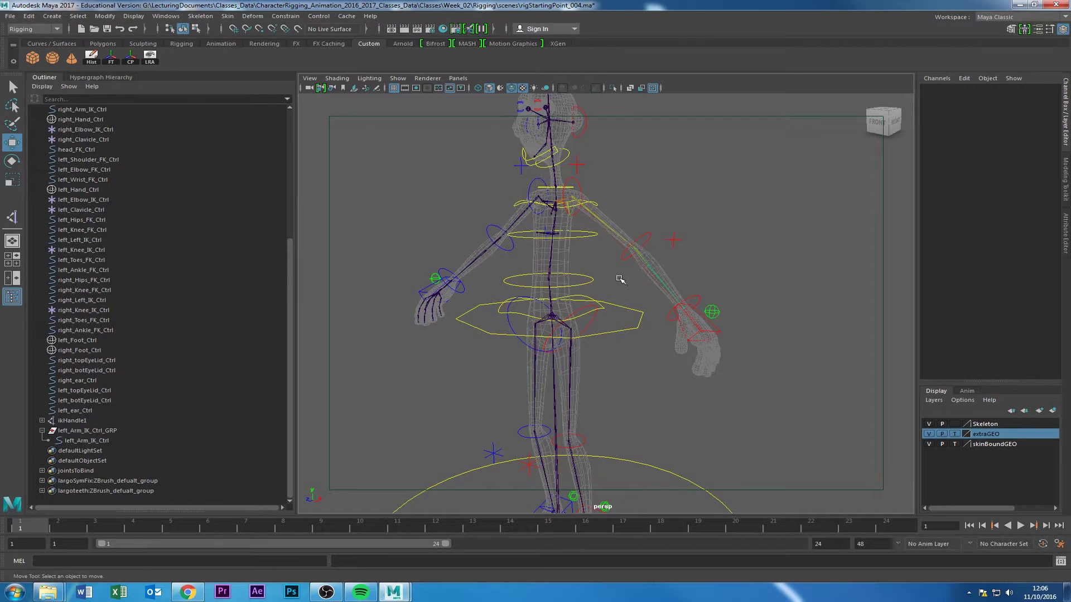